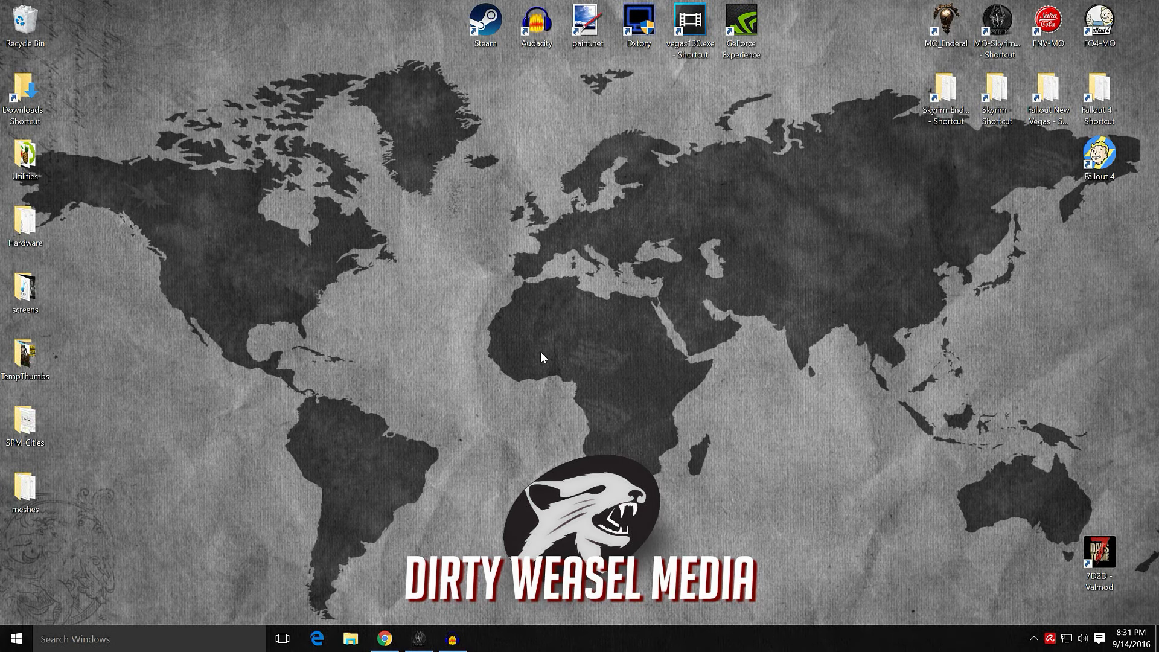
- Bring Chrome to the front with the Wet and Cold Nexus Mods page open
click(385, 638)
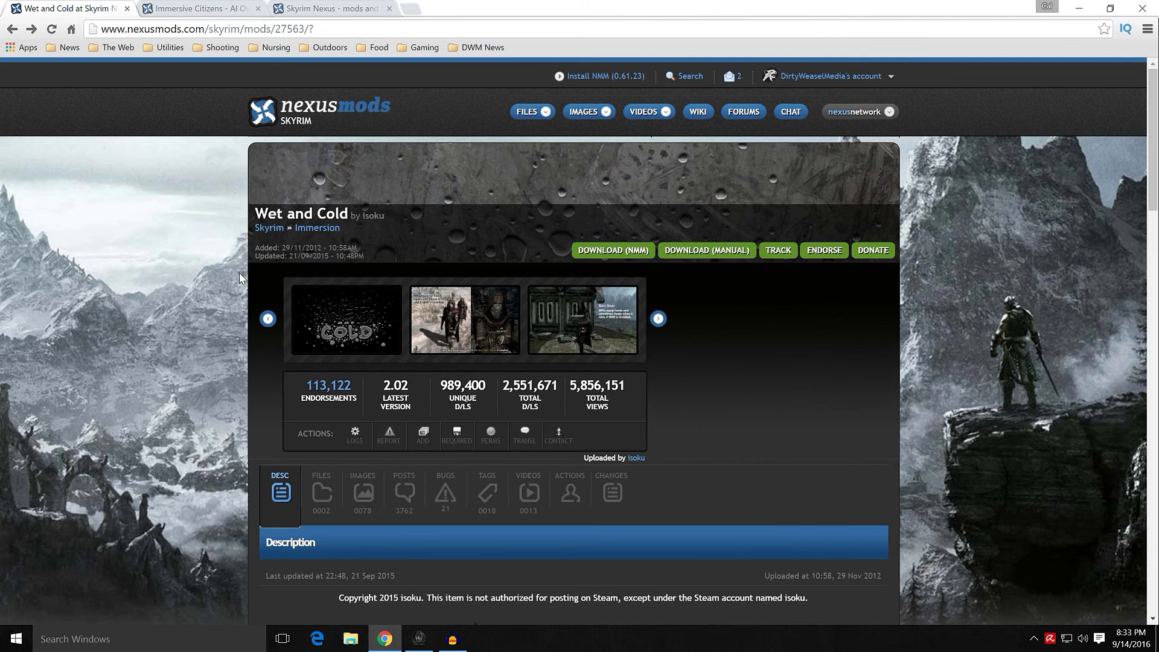
scroll(239, 278, down, 7)
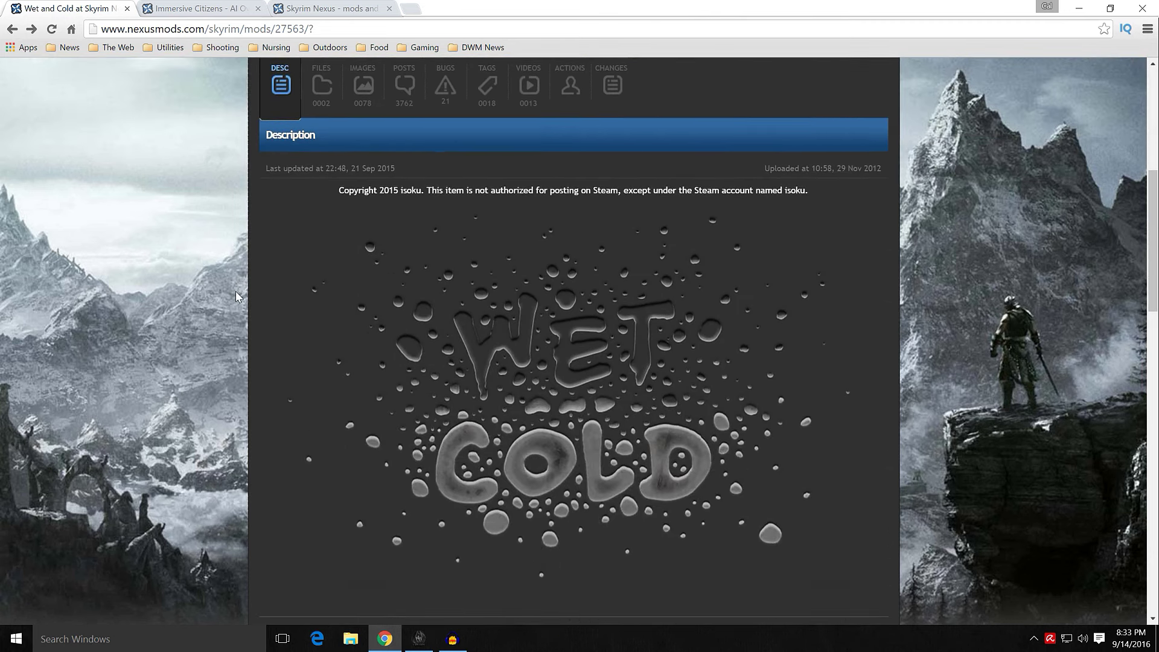
- Scroll the Wet and Cold page past the description image to the Addons and Overview sections
scroll(237, 296, up, 6)
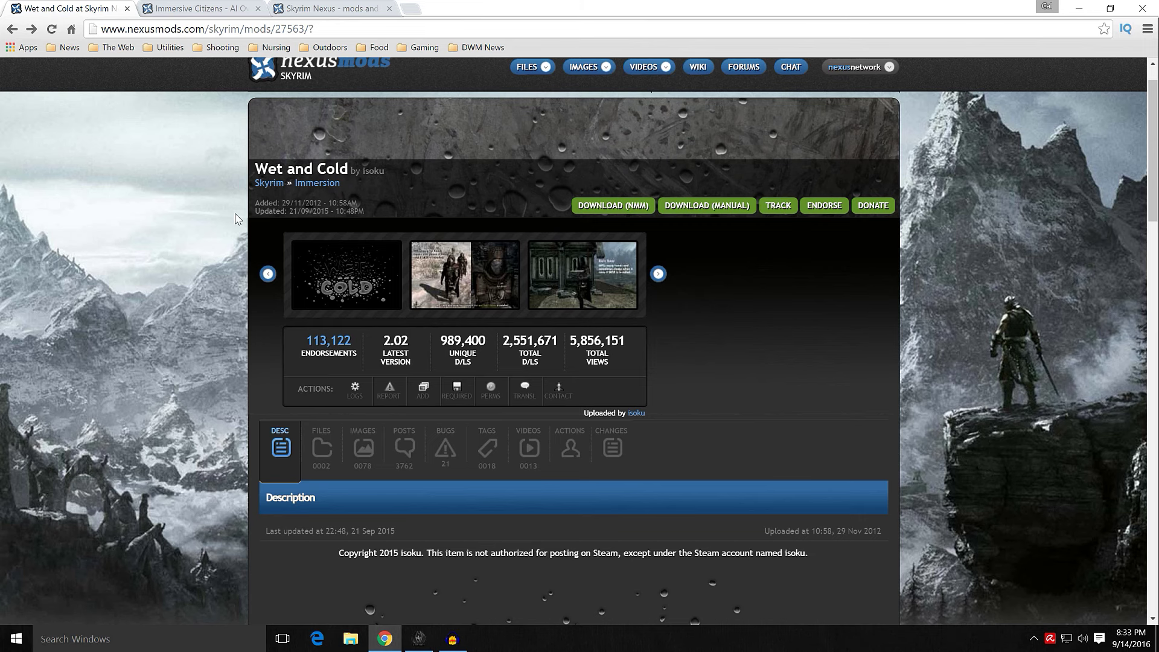
scroll(237, 219, down, 2)
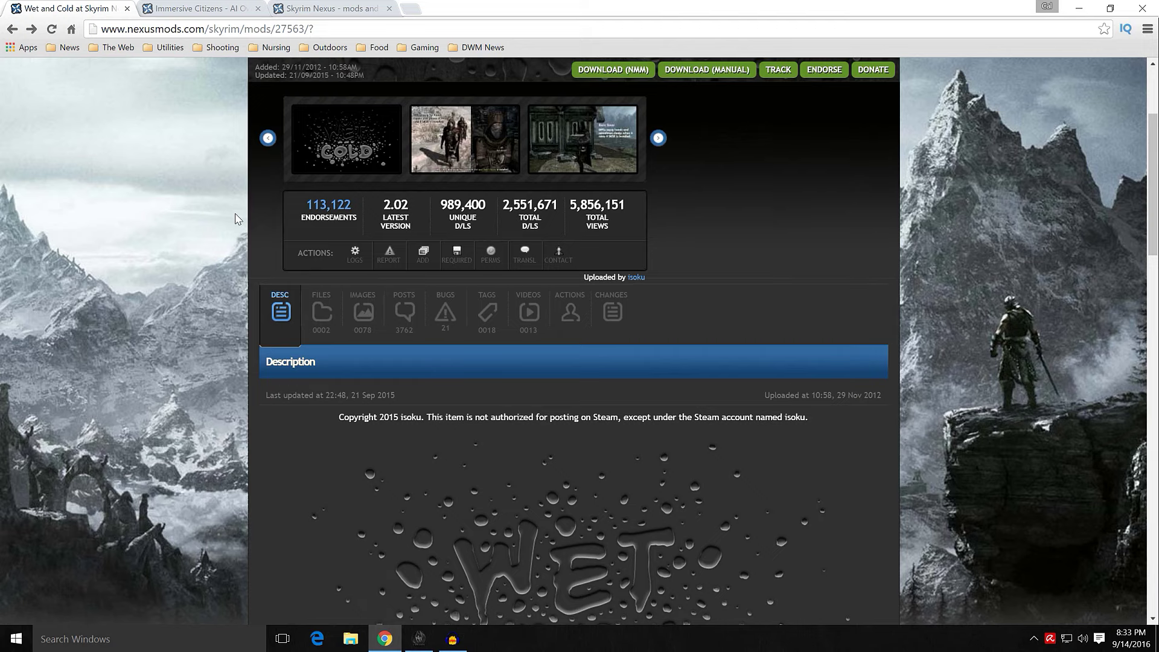
scroll(238, 219, down, 8)
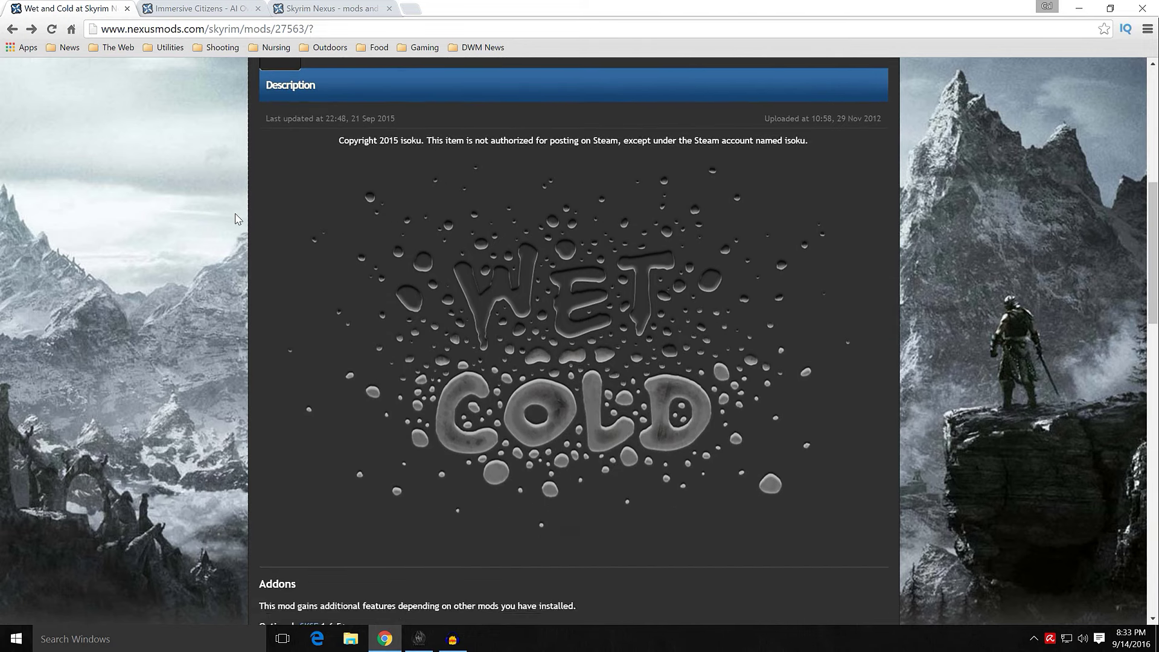
scroll(237, 219, down, 3)
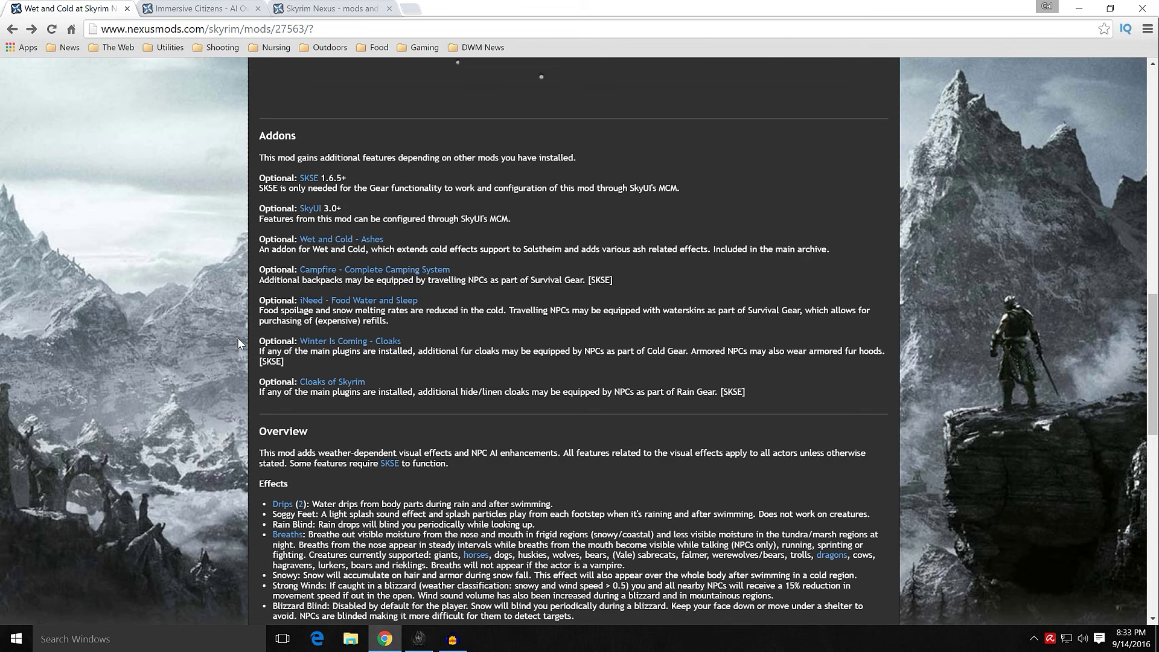
scroll(238, 341, down, 3)
scroll(243, 342, down, 3)
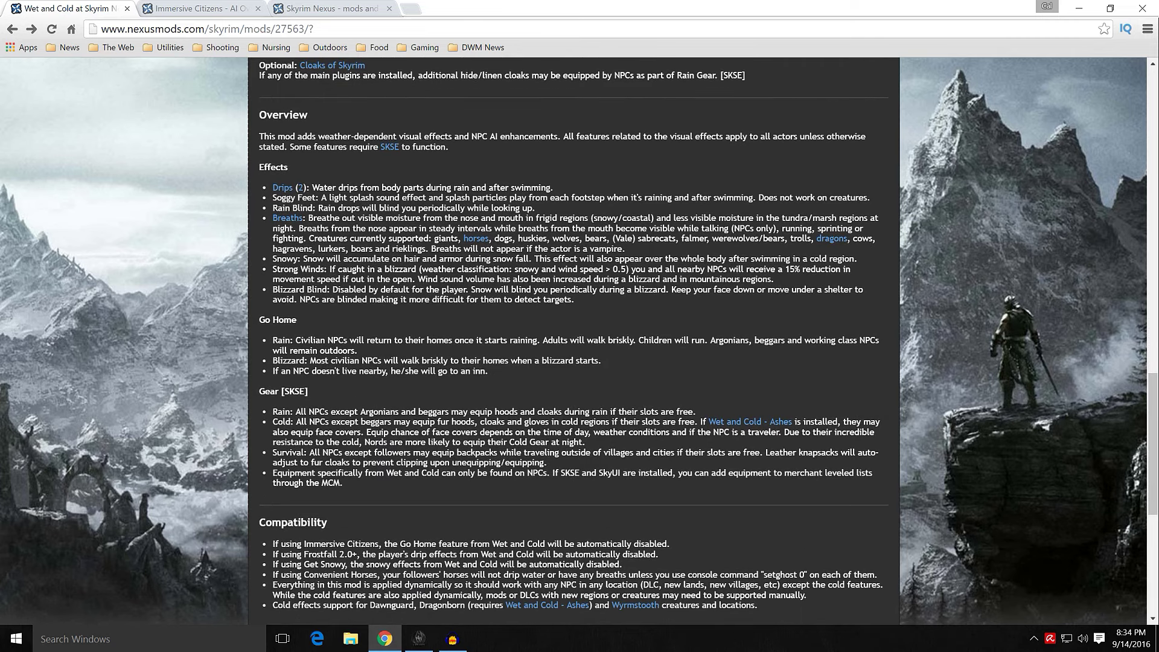
drag(306, 324, 259, 320)
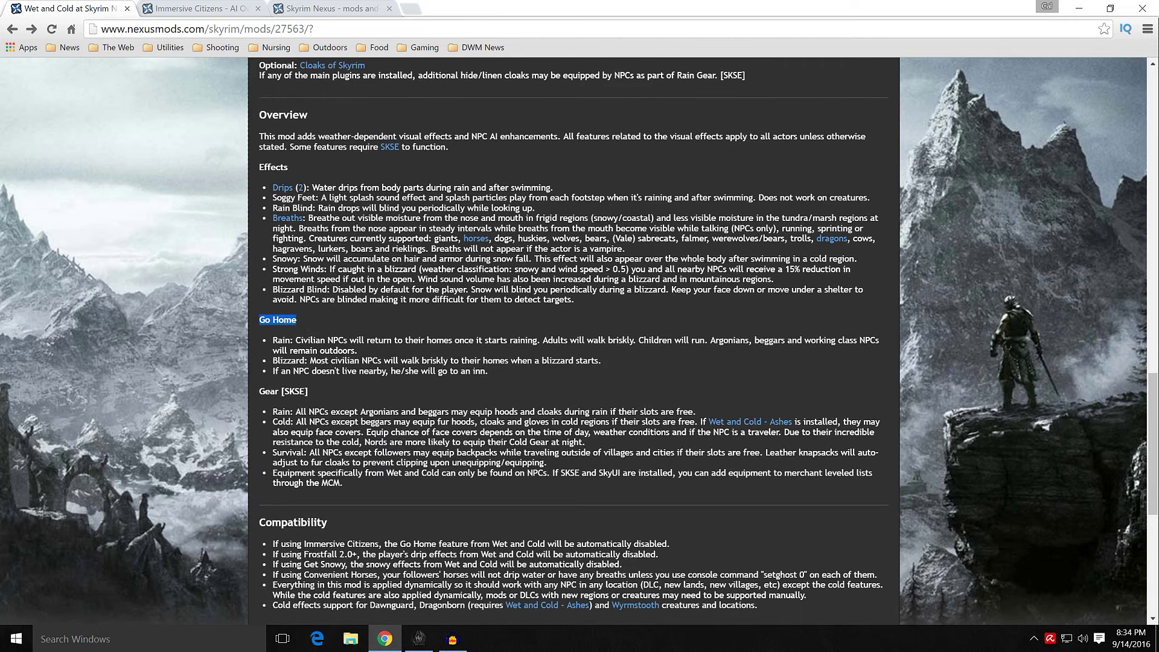
click(245, 334)
scroll(248, 334, down, 2)
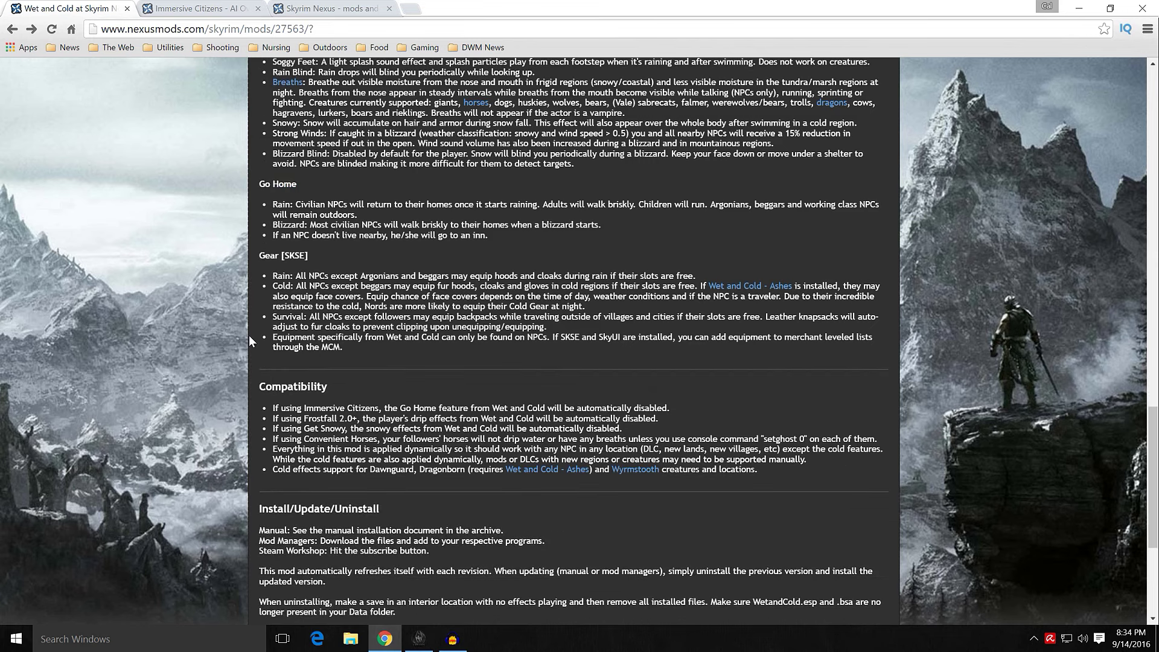
drag(327, 259, 261, 257)
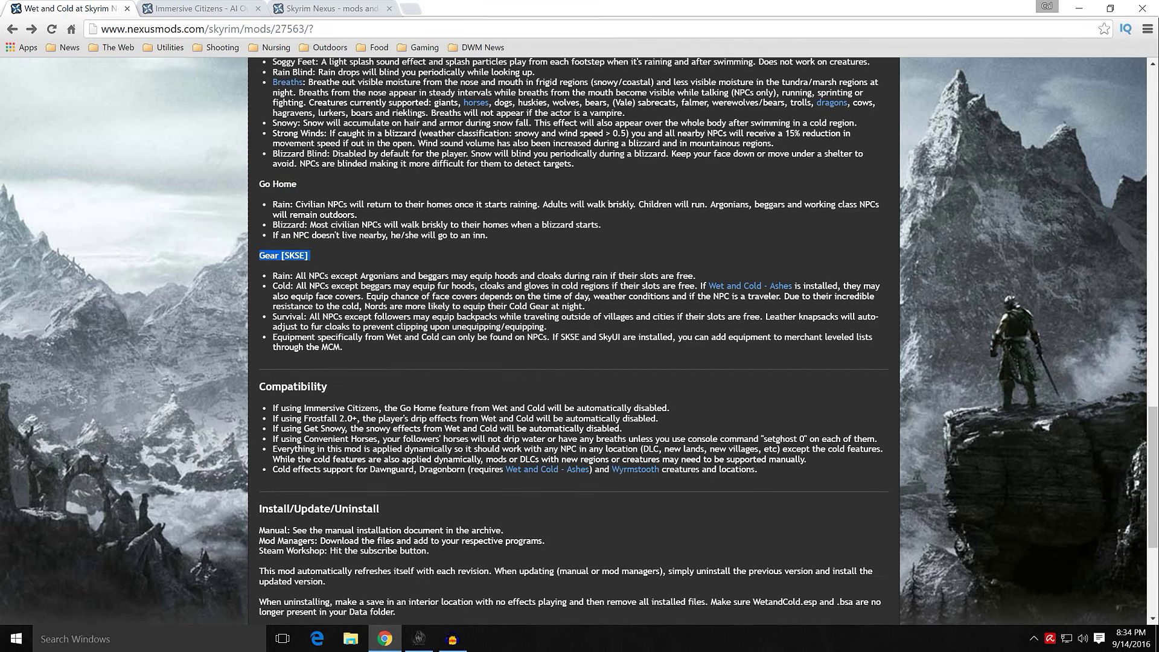
click(233, 287)
scroll(242, 273, down, 1)
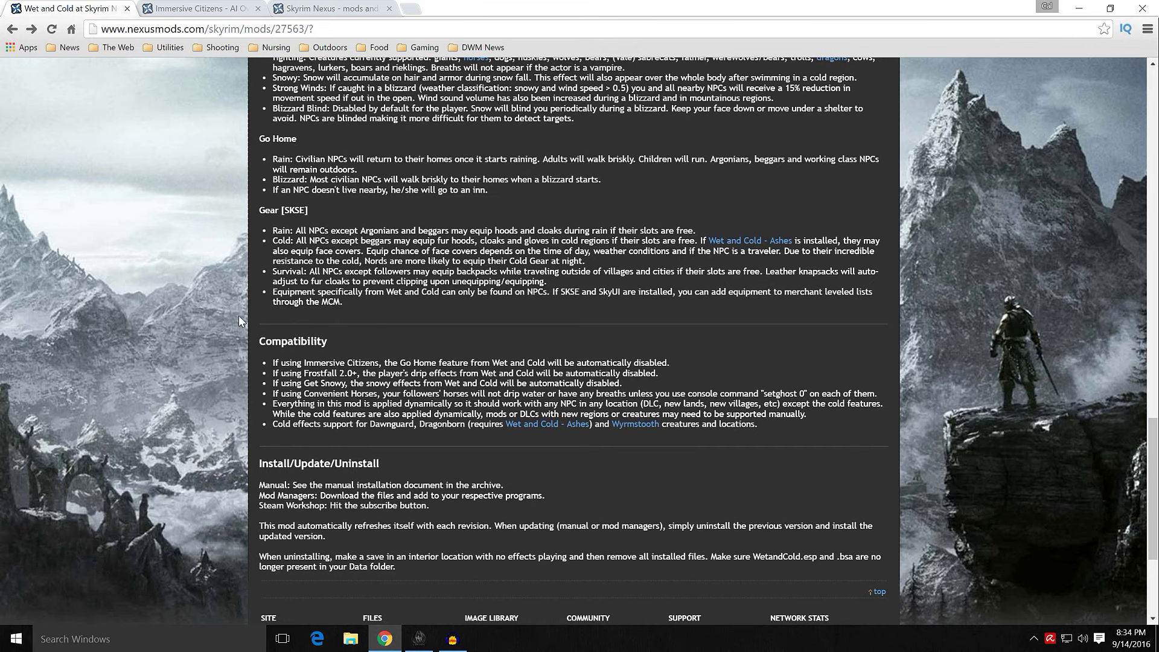
scroll(240, 313, down, 2)
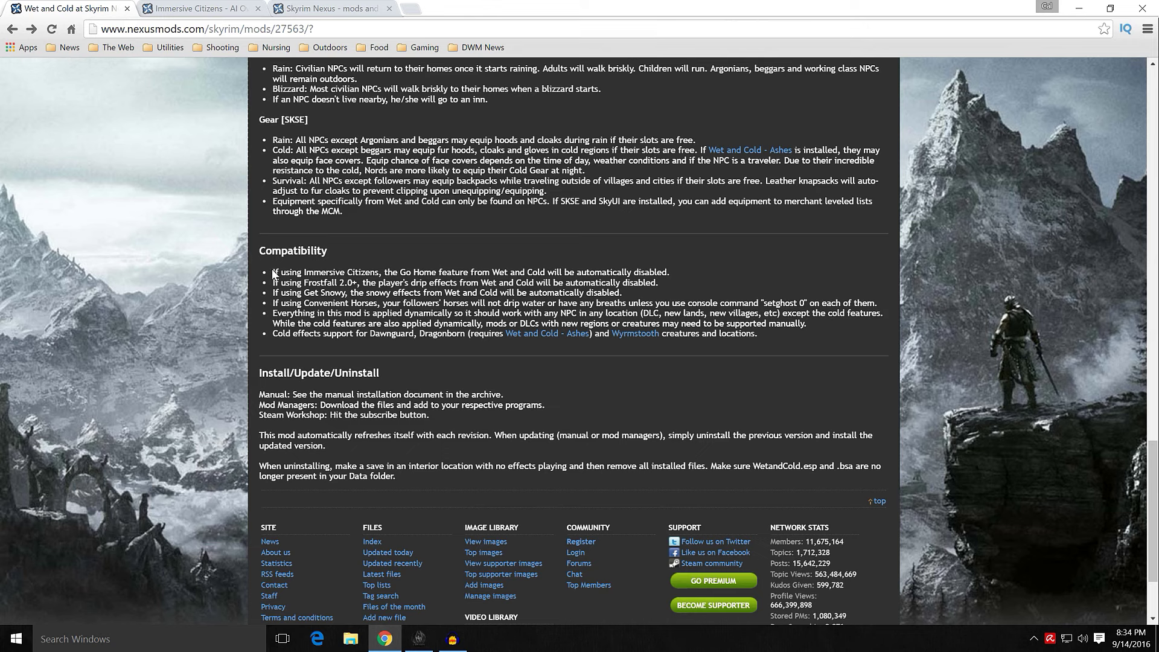
drag(272, 269, 670, 272)
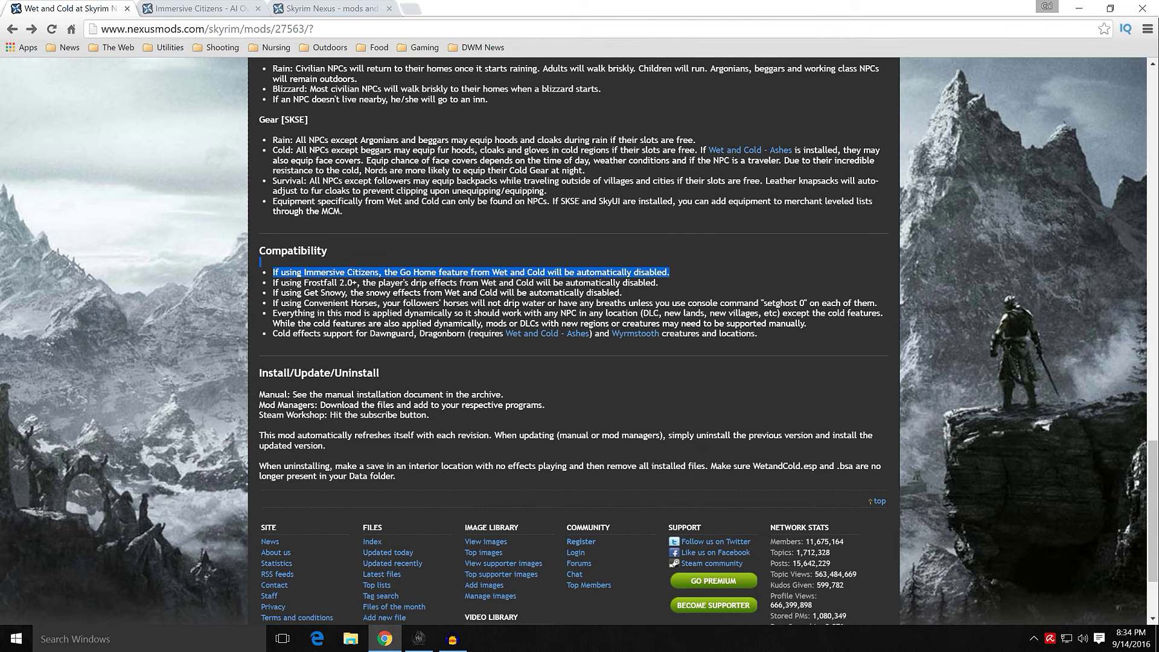
click(681, 271)
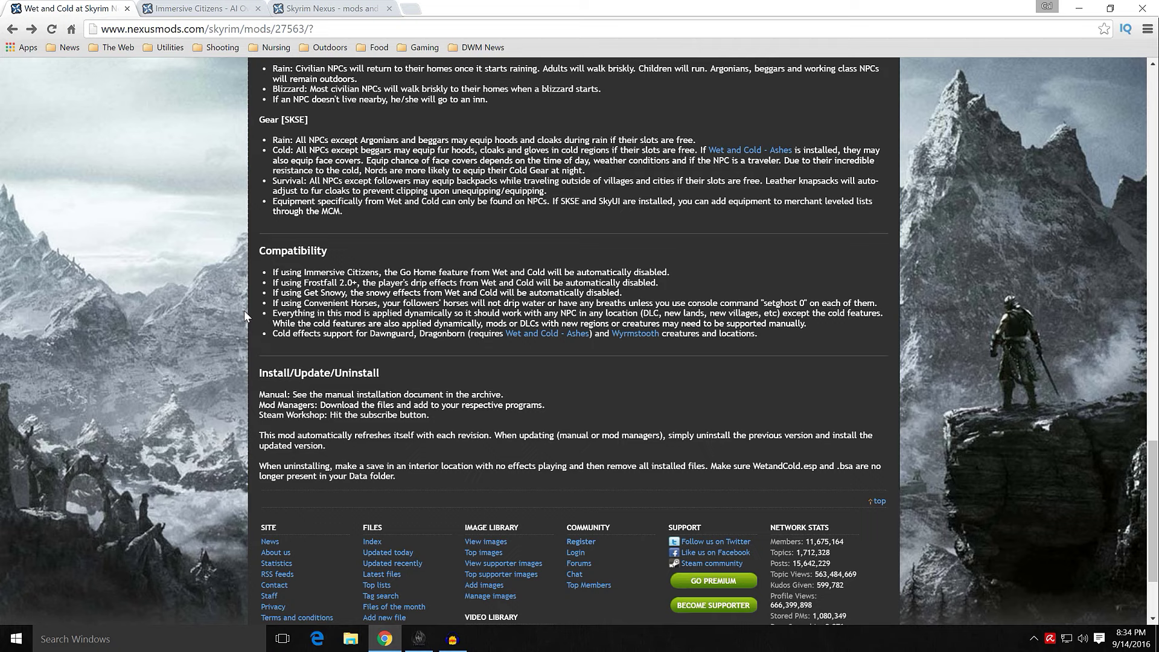
scroll(244, 311, up, 8)
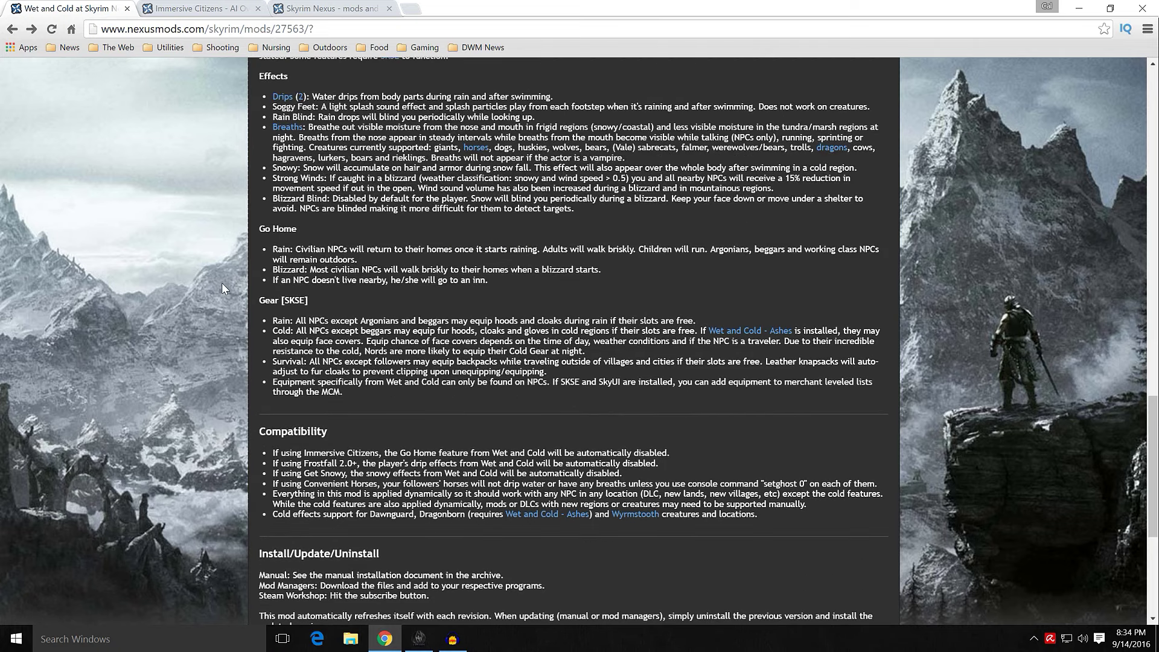
scroll(245, 285, up, 12)
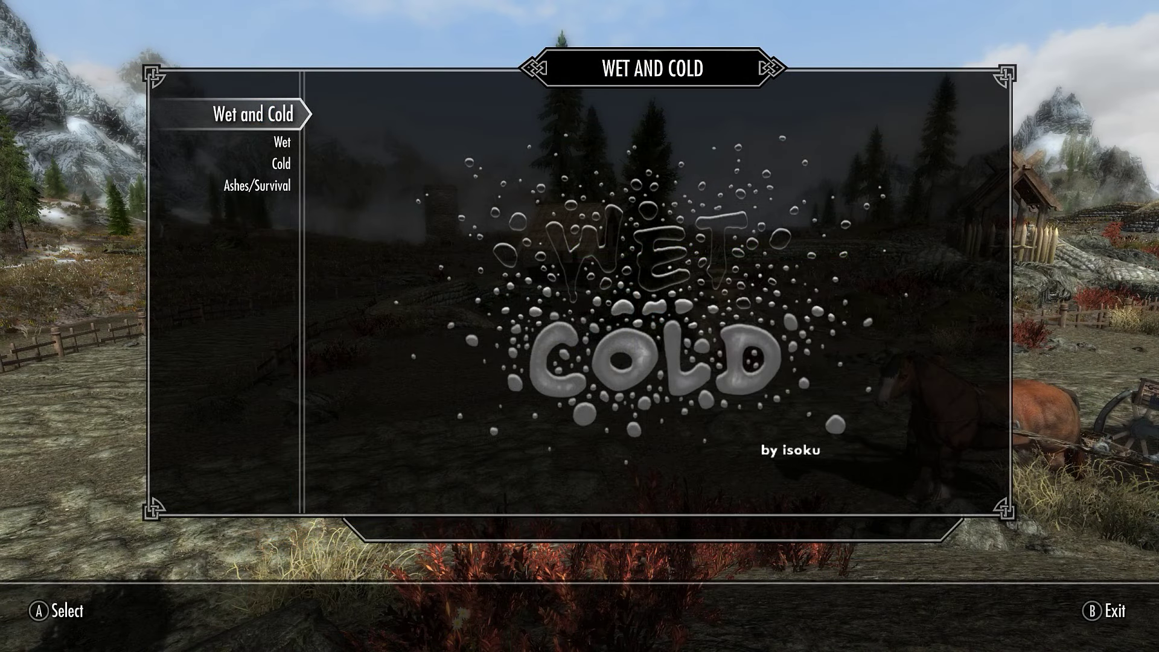
click(282, 142)
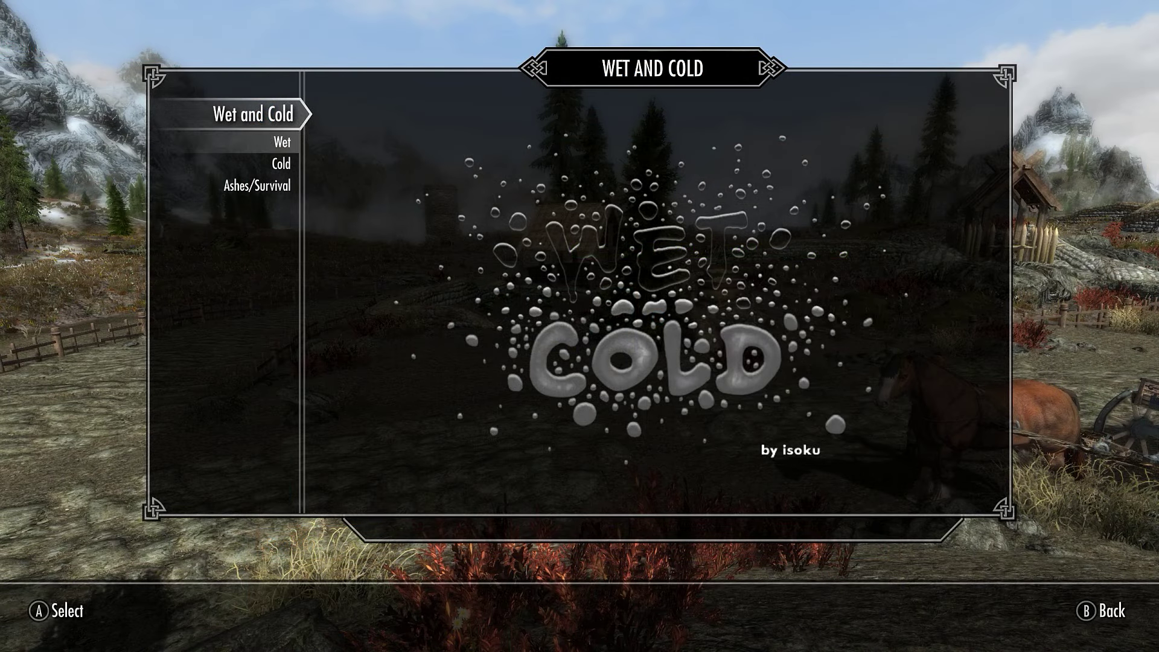
- Open Wet and Cold's Wet page and move down to the Rain Blind setting
key(Down)
key(Down)
key(Up)
key(Up)
key(Down)
key(Down)
key(Up)
key(Up)
key(Return)
key(Right)
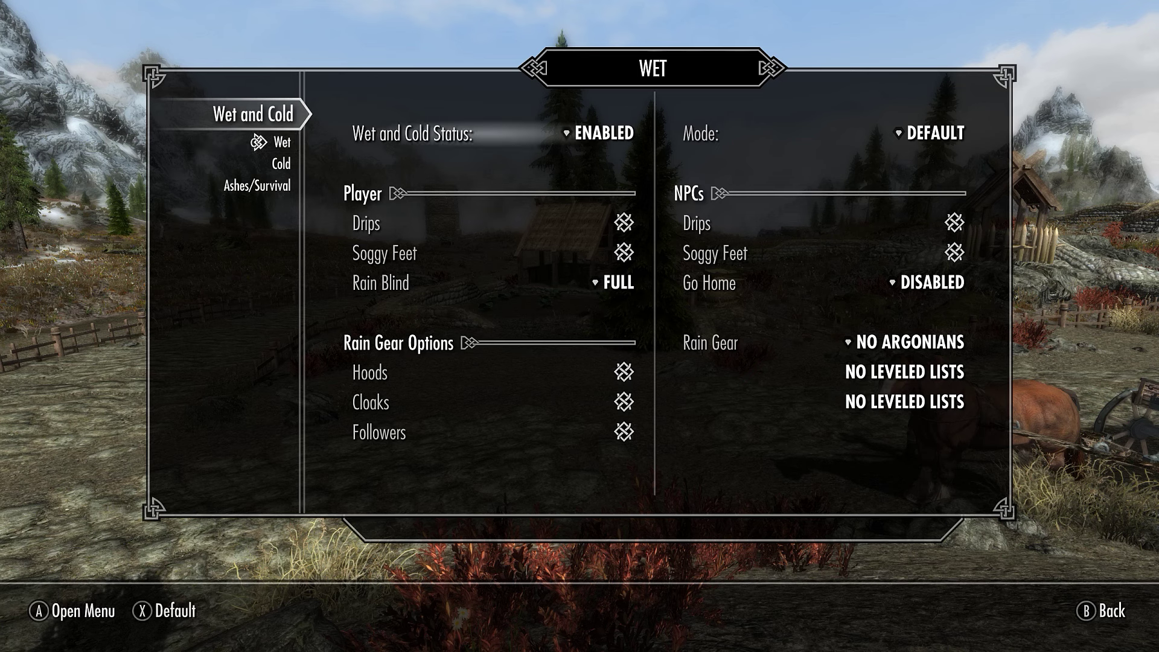
key(Return)
key(Return)
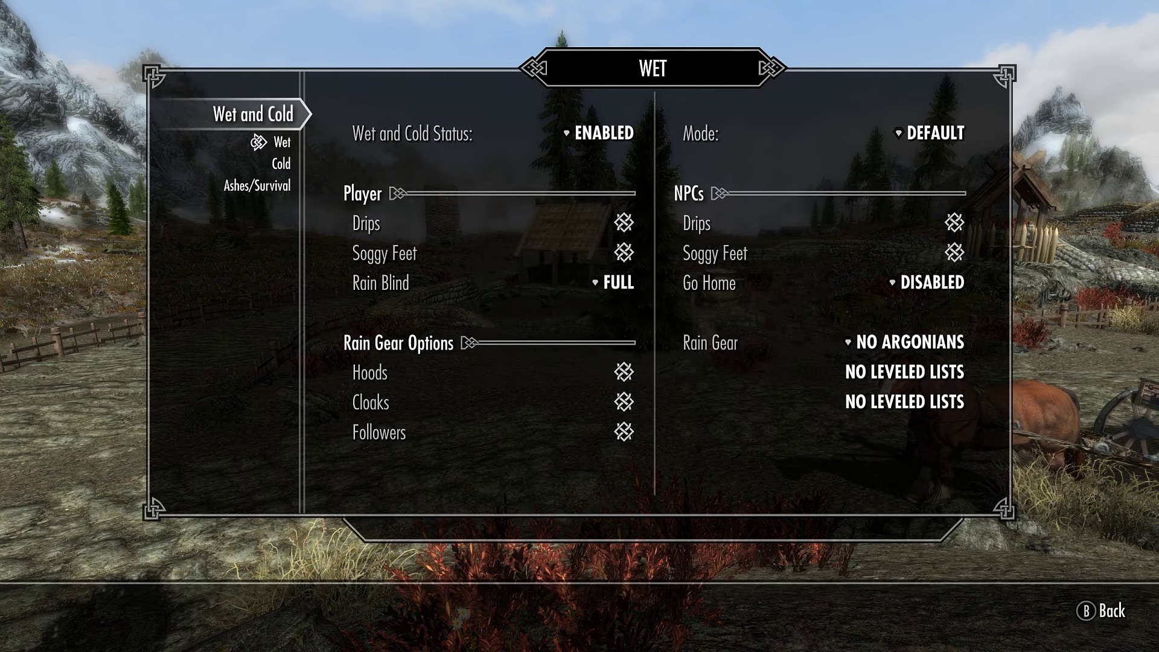
key(Down)
key(Down)
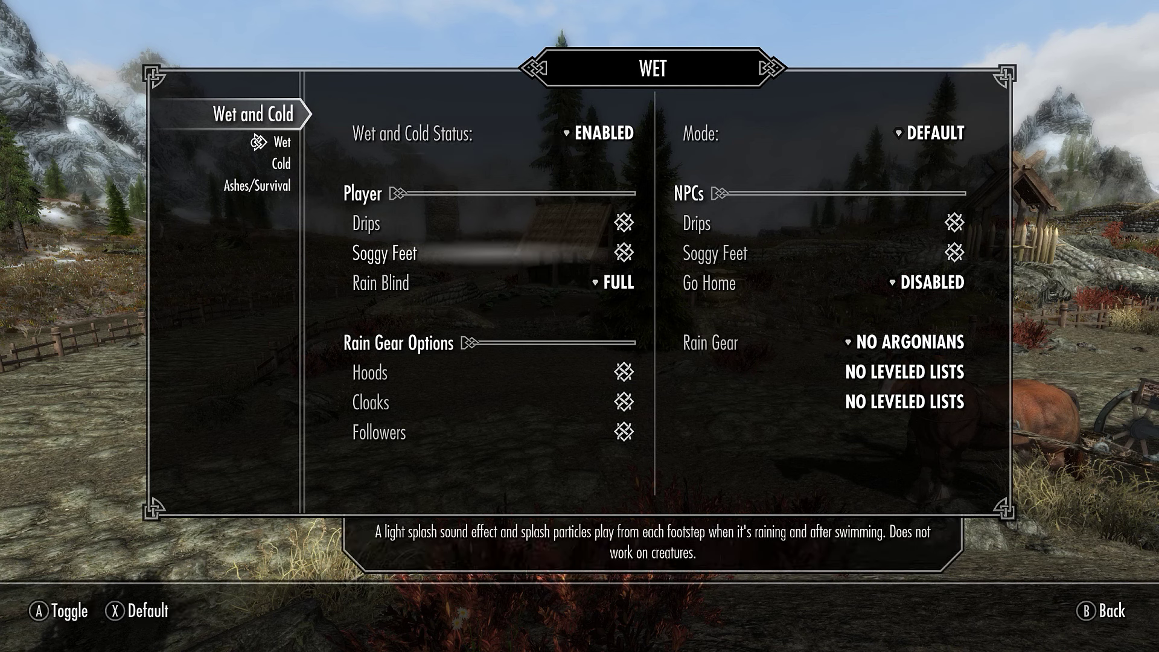
key(Up)
key(Down)
key(Down)
key(Up)
key(Down)
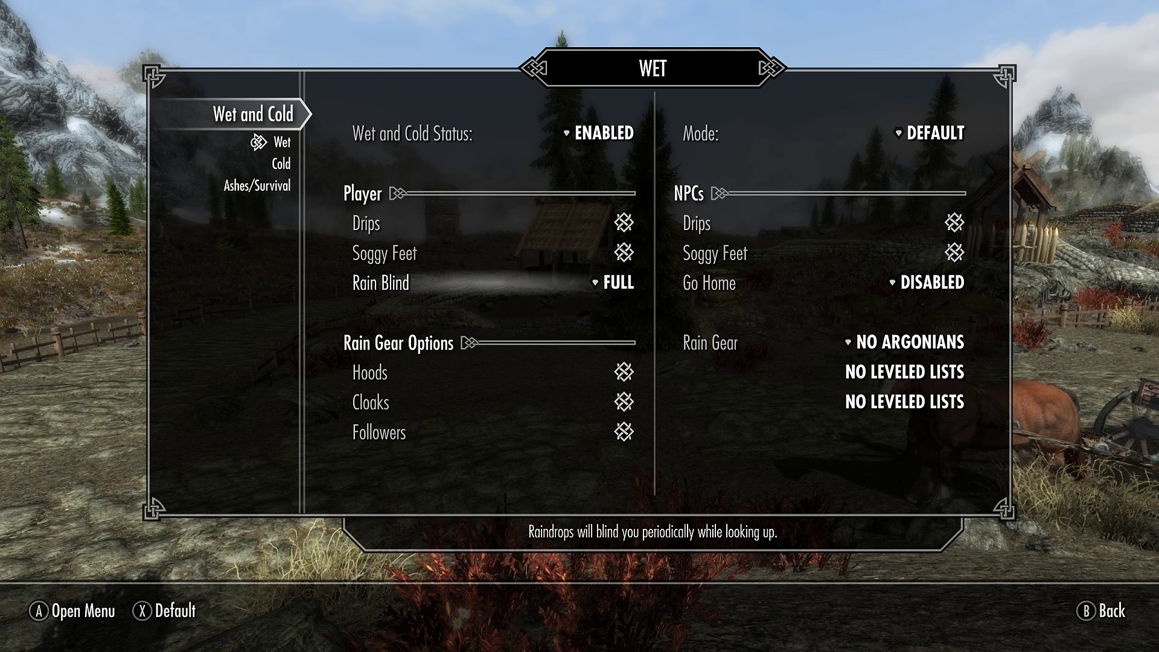
- Change Rain Blind from Full to Blur, then adjust the Hoods rain gear setting
key(Return)
key(Down)
key(Up)
key(Up)
key(Down)
key(Down)
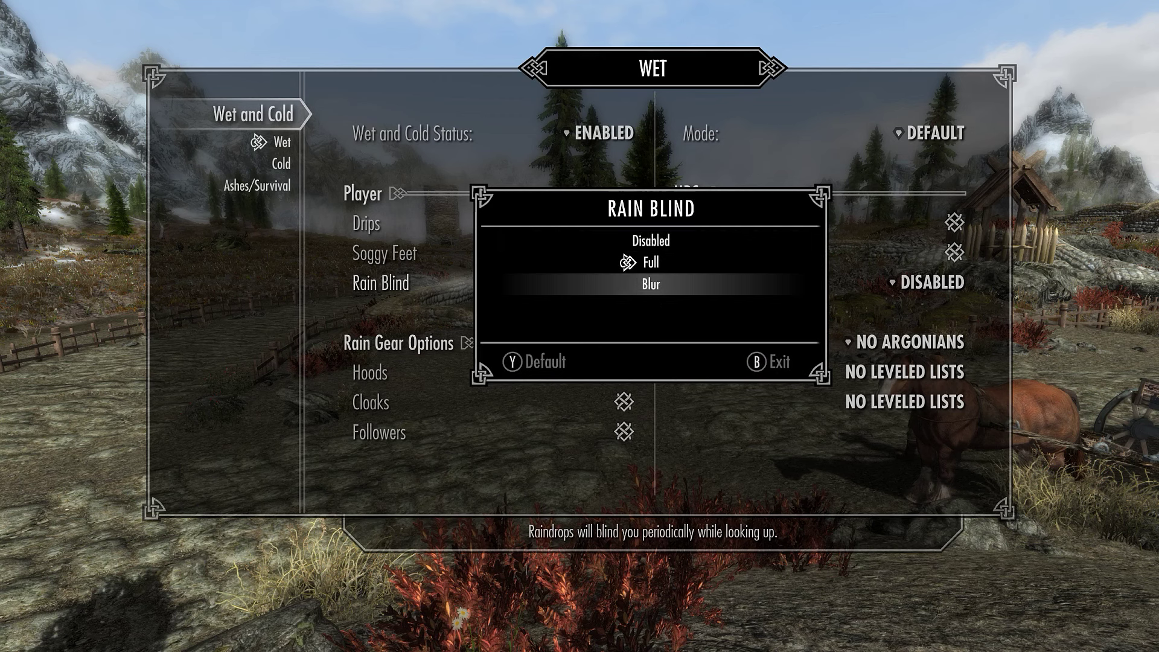
key(Return)
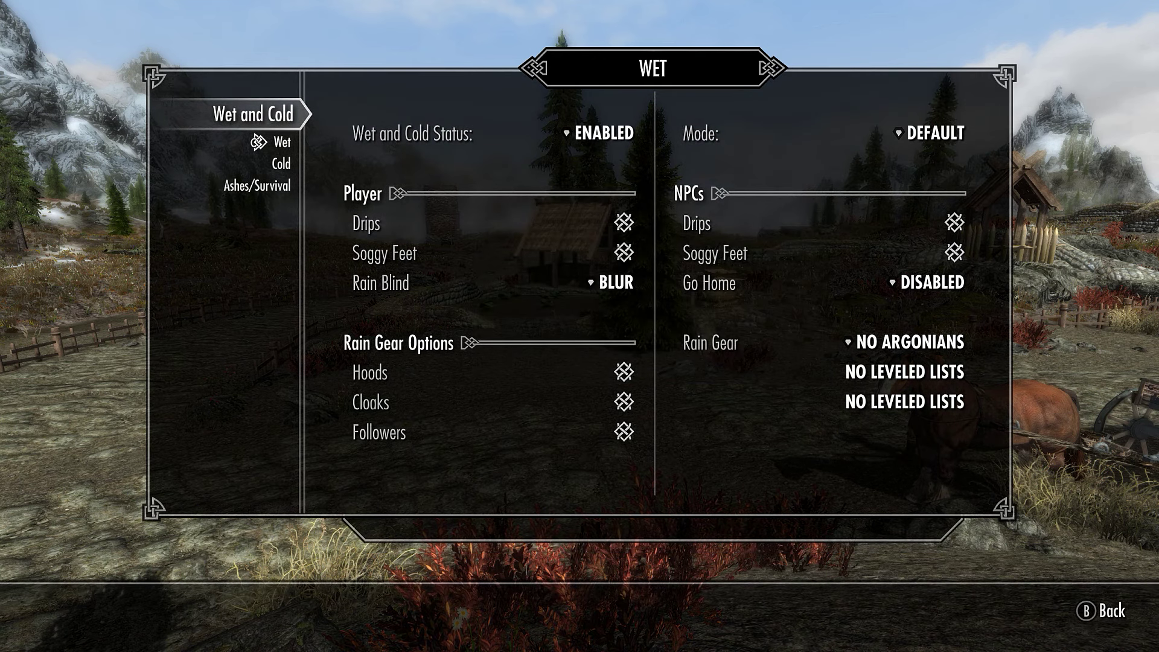
key(Down)
key(Down)
key(Down)
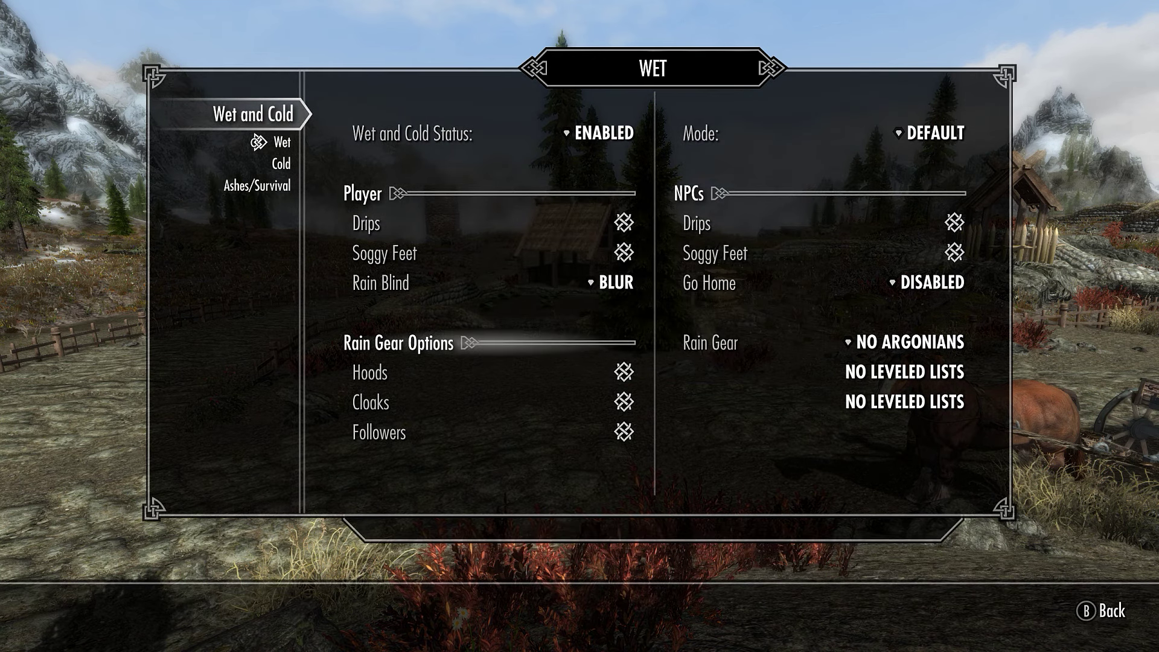
key(Down)
key(Down)
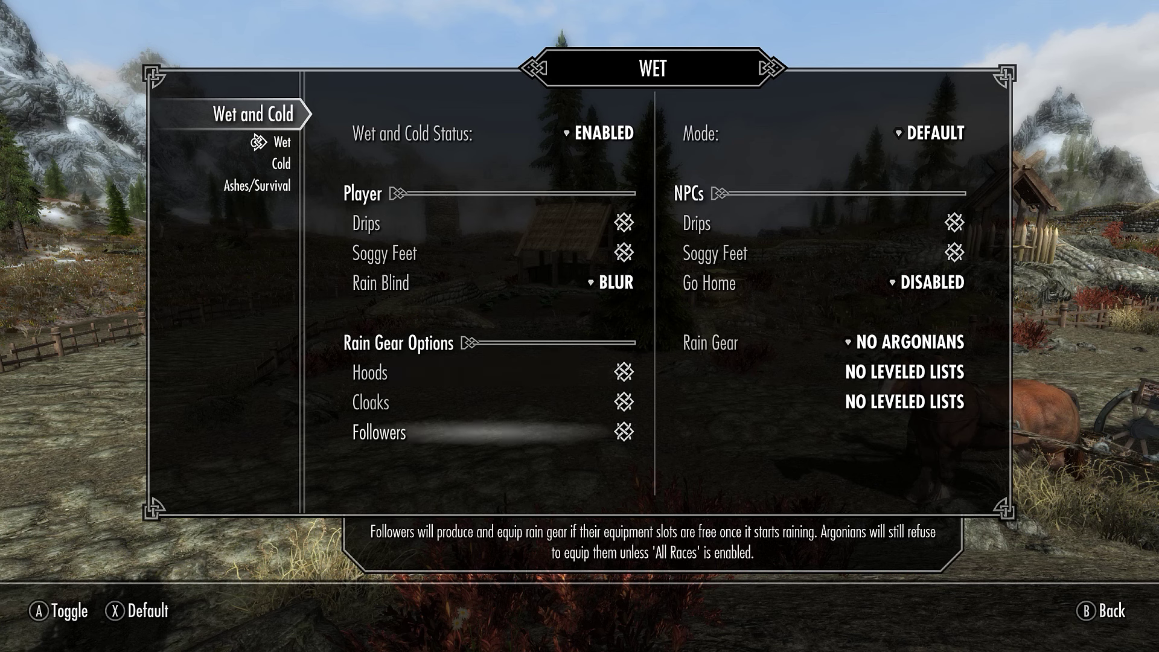
key(Up)
key(Up)
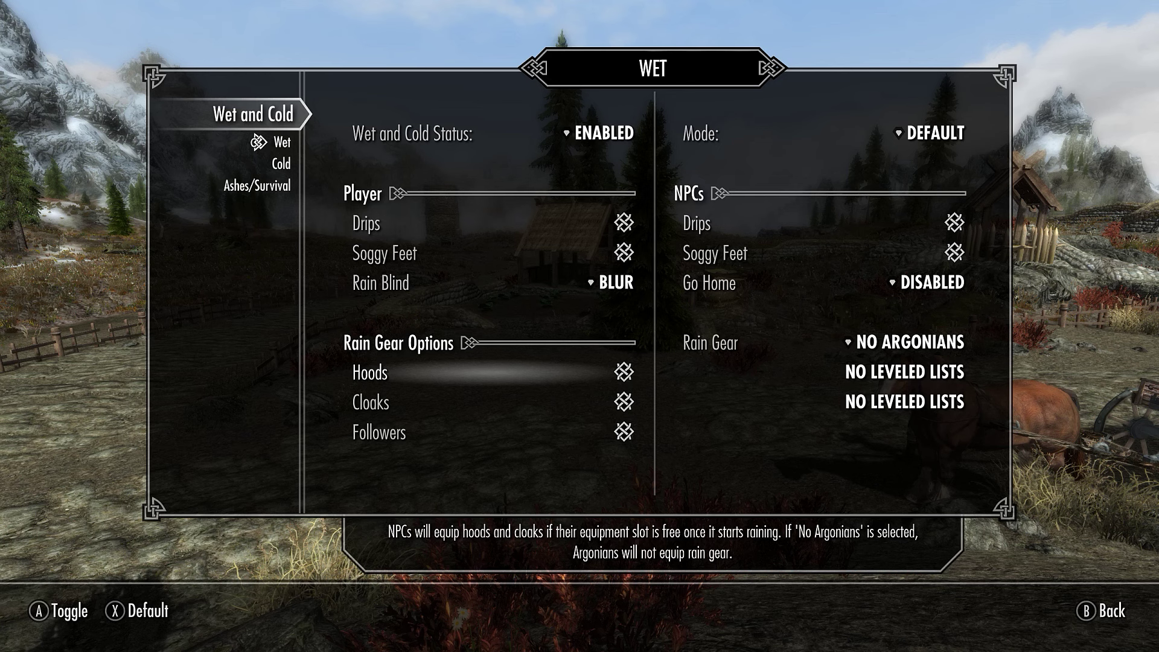
key(Down)
key(Up)
key(Up)
key(Return)
key(Down)
key(Down)
key(Down)
key(Down)
key(Down)
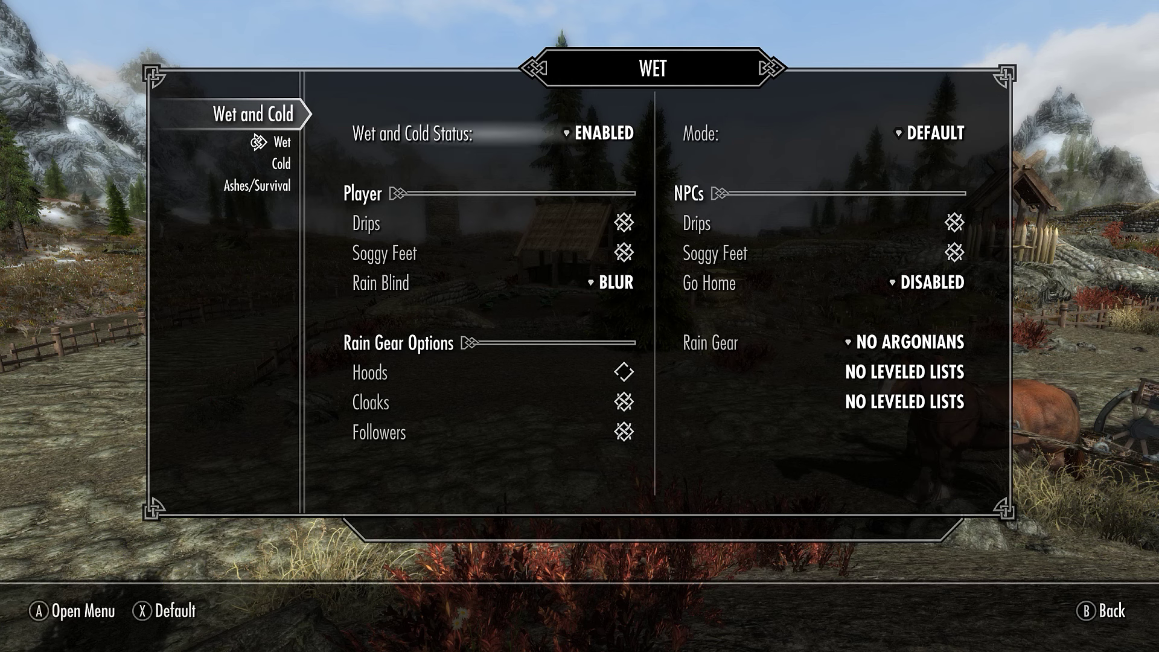
key(Return)
key(Up)
key(Up)
key(Up)
key(Up)
key(Up)
key(Up)
key(Up)
key(Up)
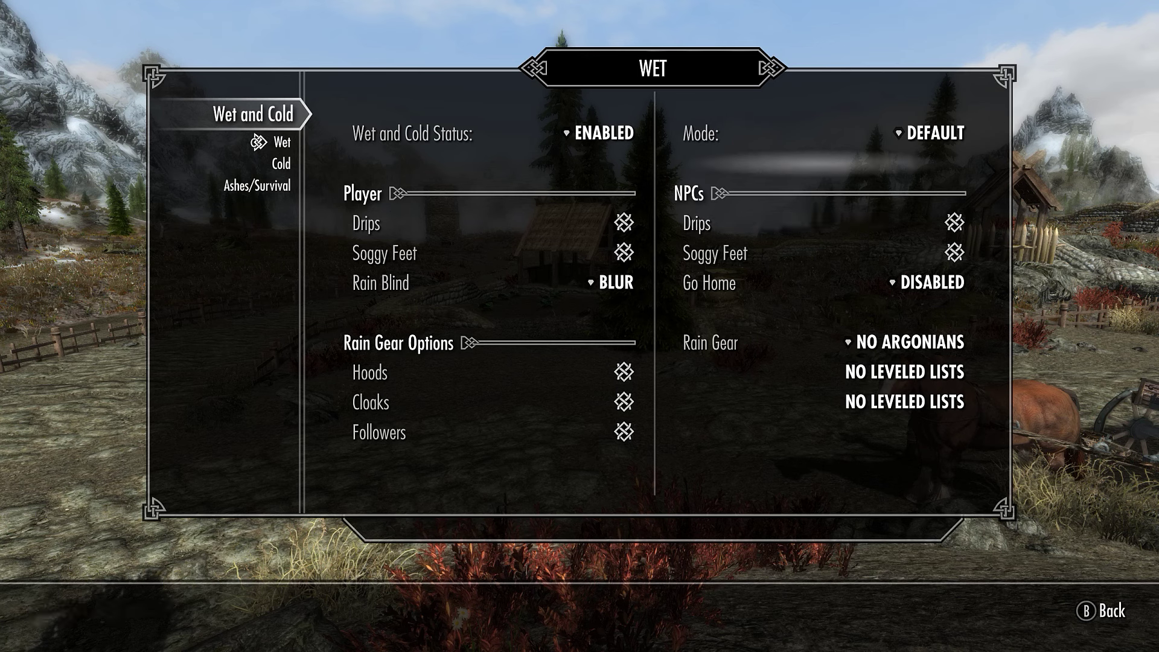
key(Up)
key(Return)
key(Down)
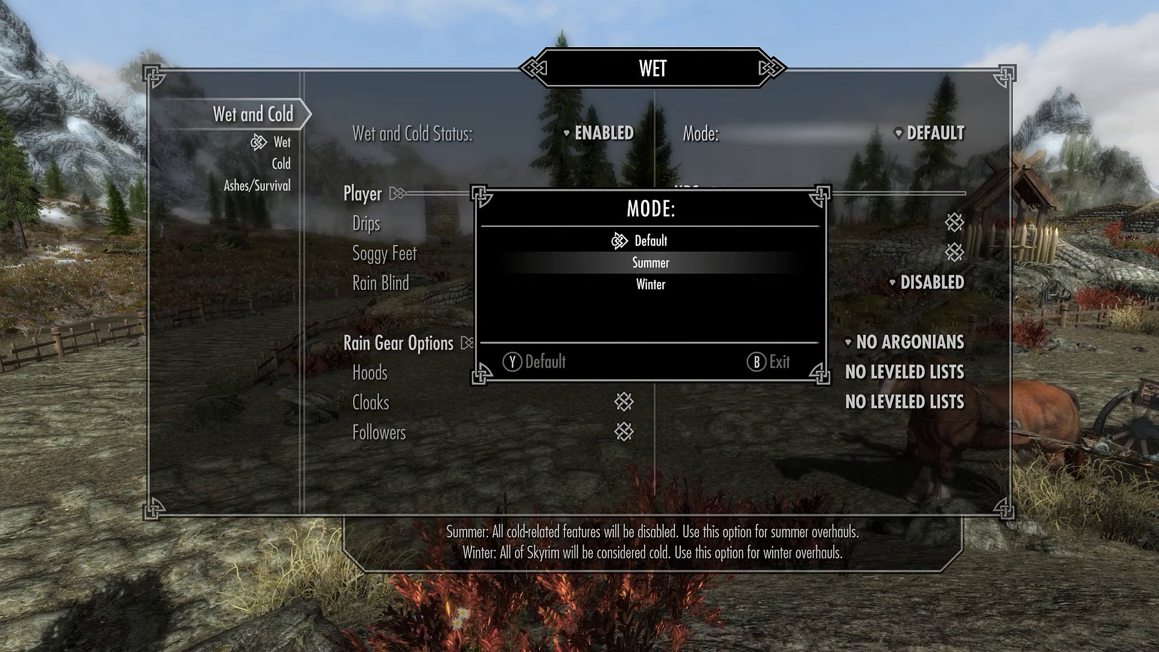
key(Down)
key(Up)
key(Down)
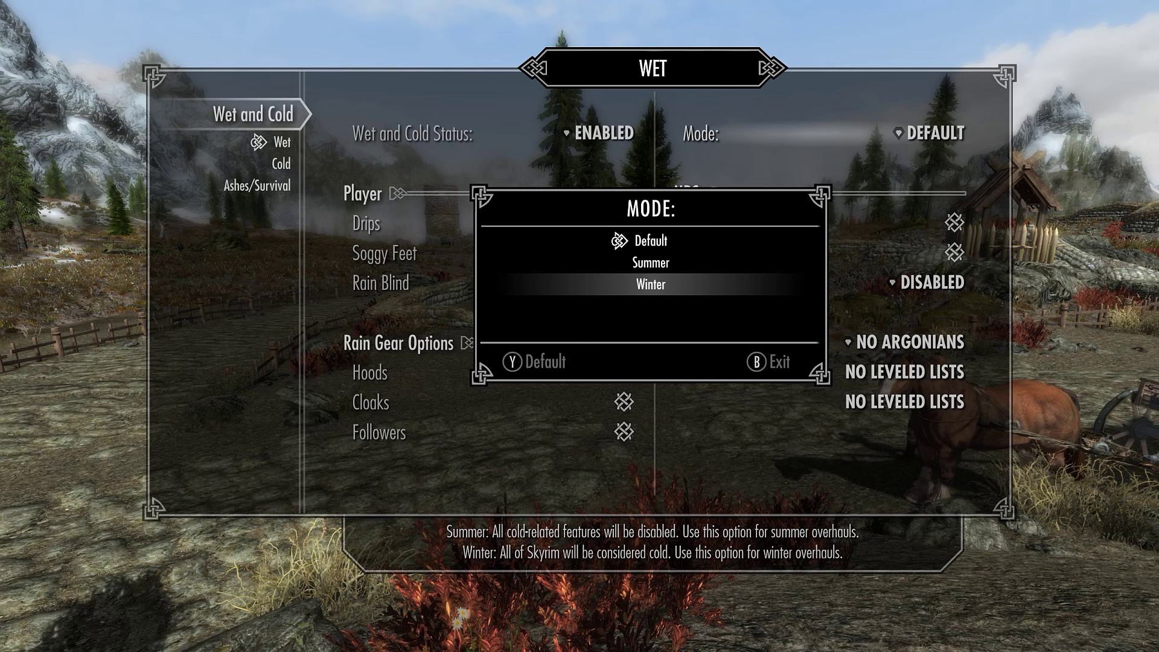
key(Up)
key(Up)
key(Return)
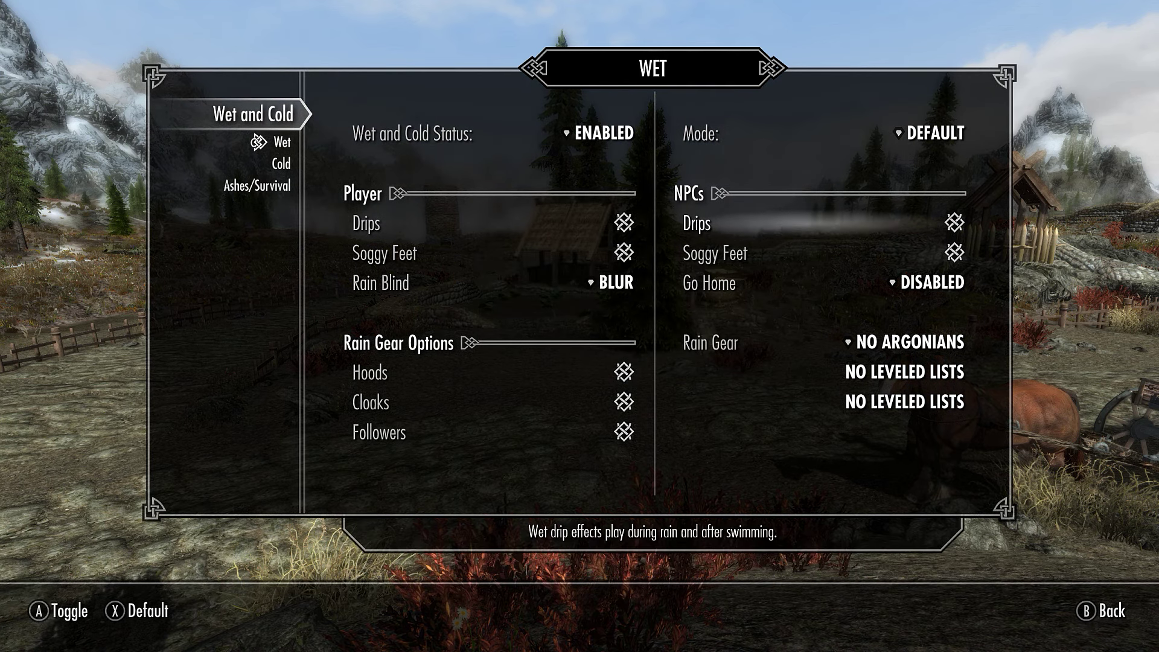
key(Down)
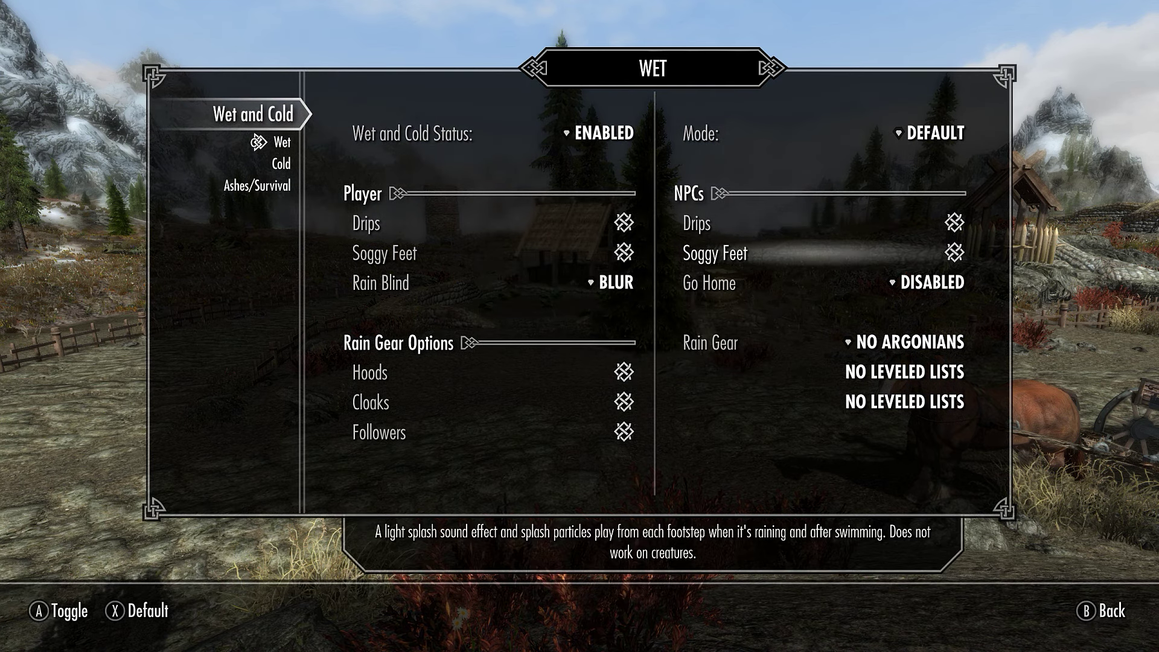
key(Up)
key(Down)
key(Up)
key(Down)
key(Up)
key(Down)
key(Down)
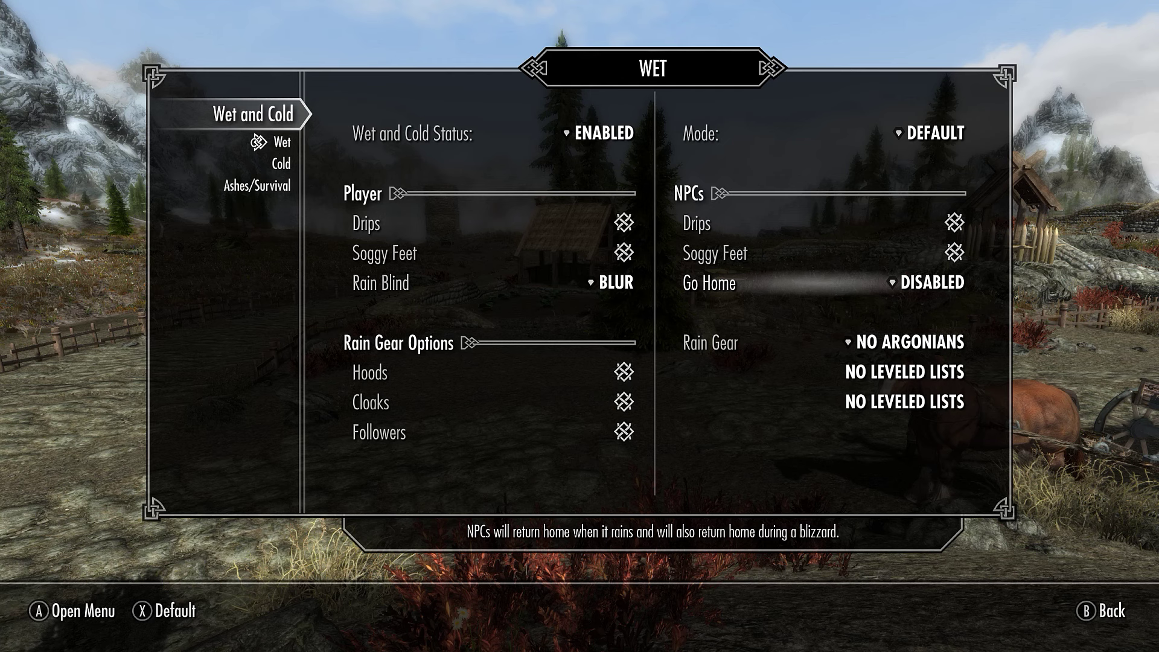
key(Return)
key(Down)
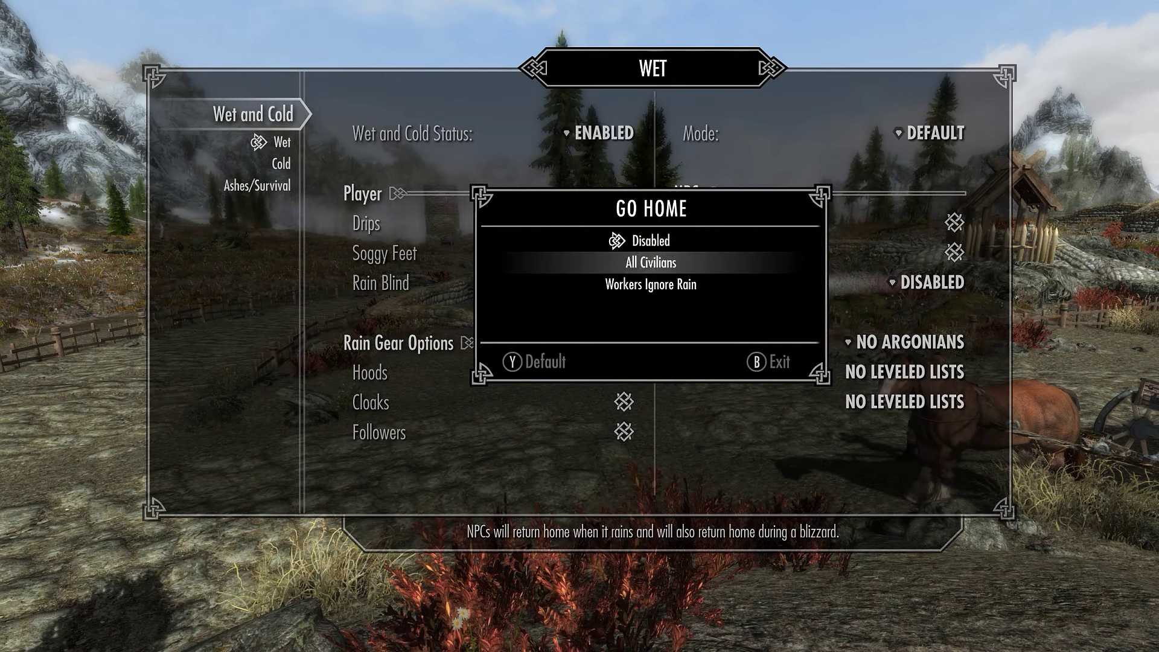
key(Down)
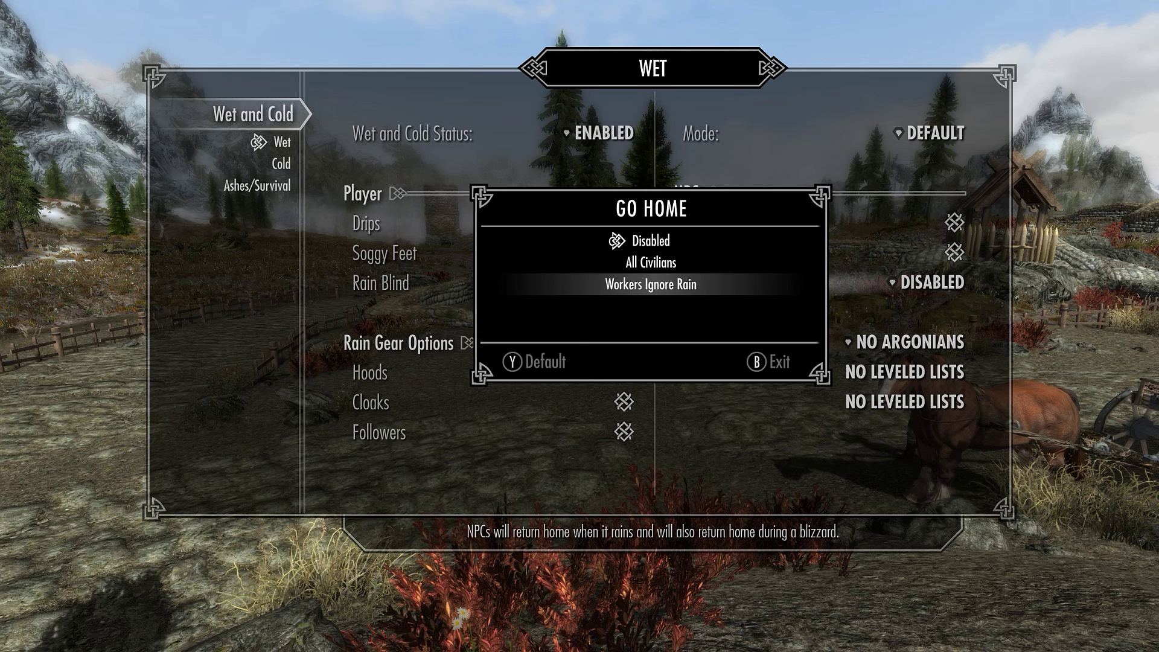
key(Up)
key(Up)
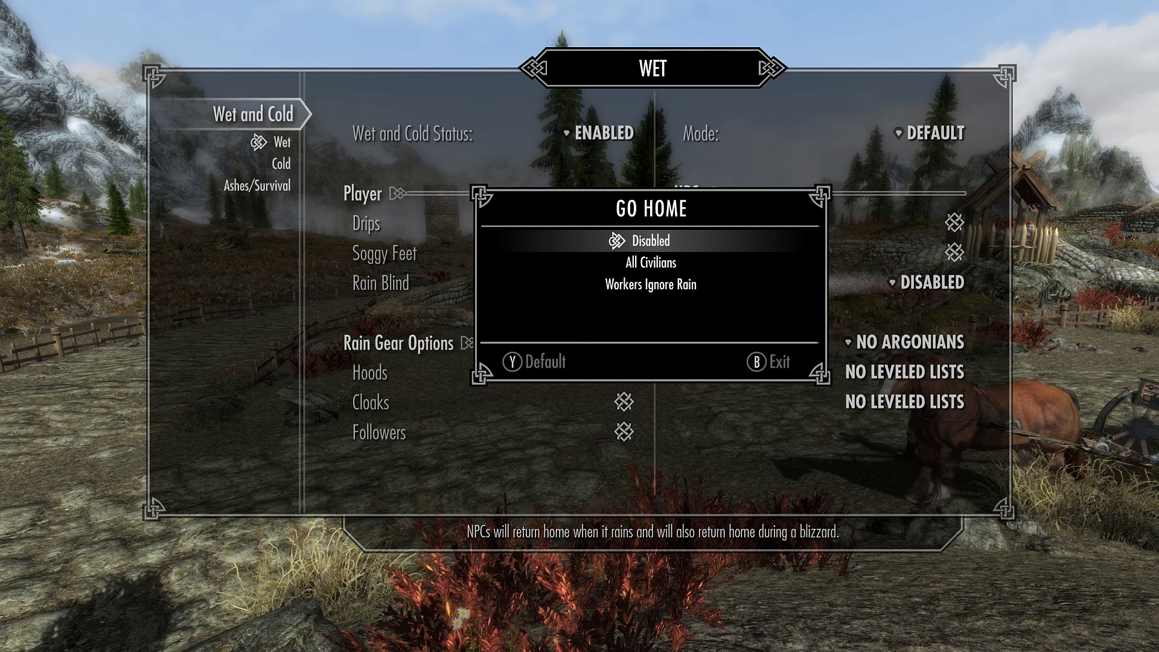
key(Escape)
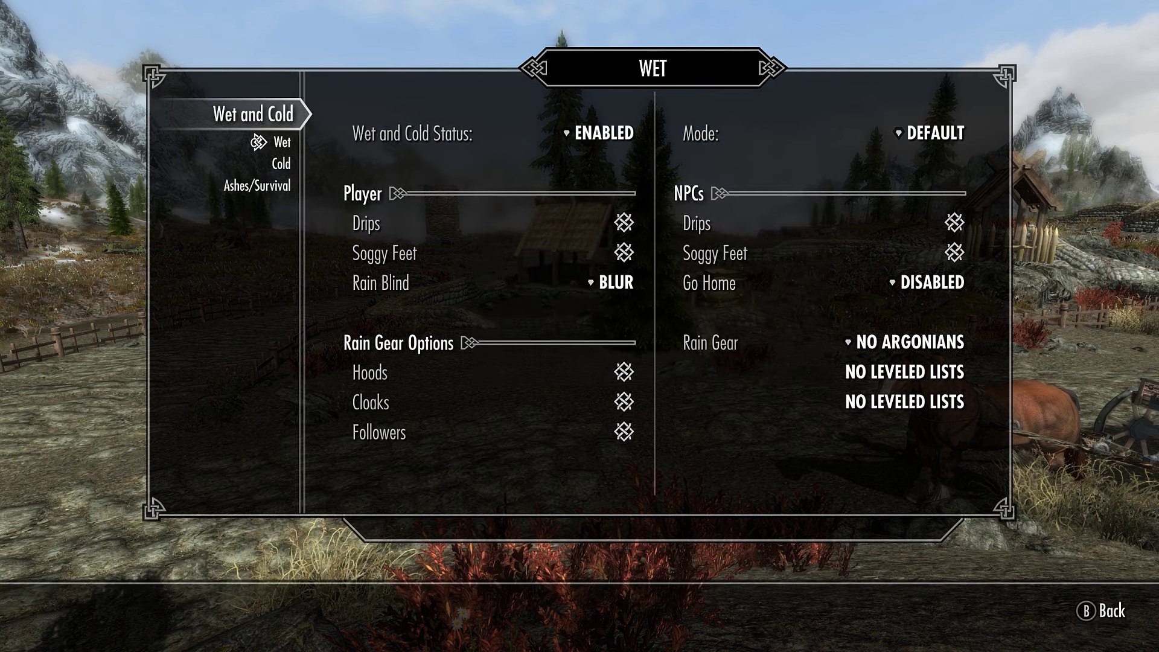
- Keep Go Home Disabled and close the Rain Gear choices unchanged at No Argonians
key(Down)
key(Right)
key(Down)
key(Down)
key(Down)
key(Down)
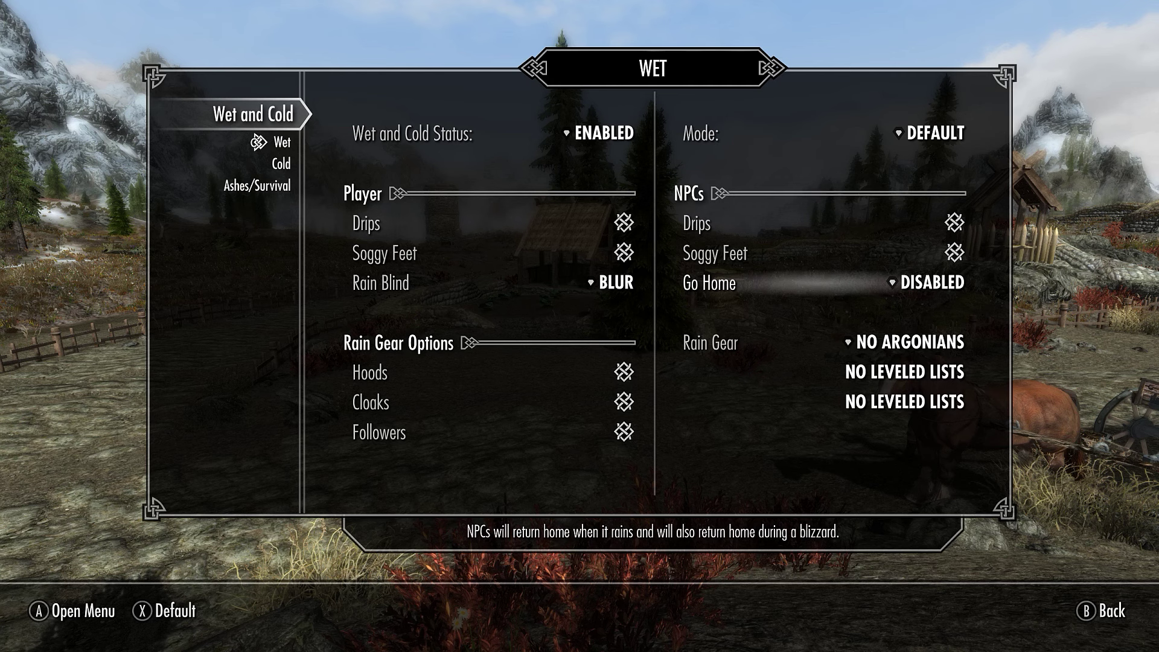
key(Down)
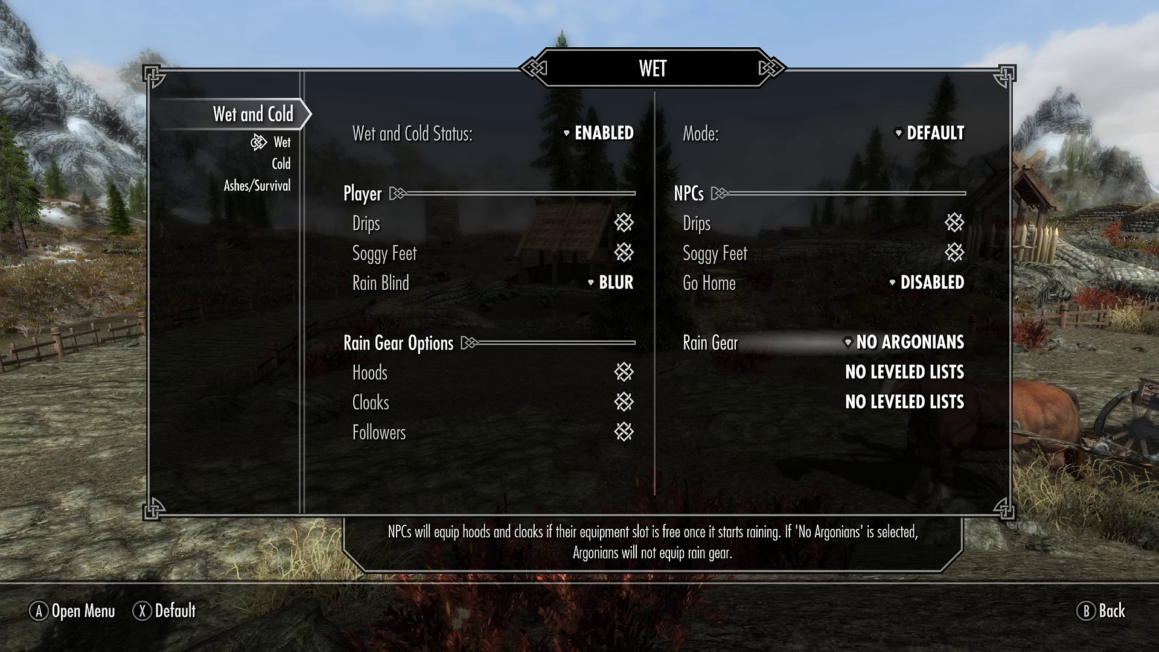
key(Return)
key(Up)
key(Up)
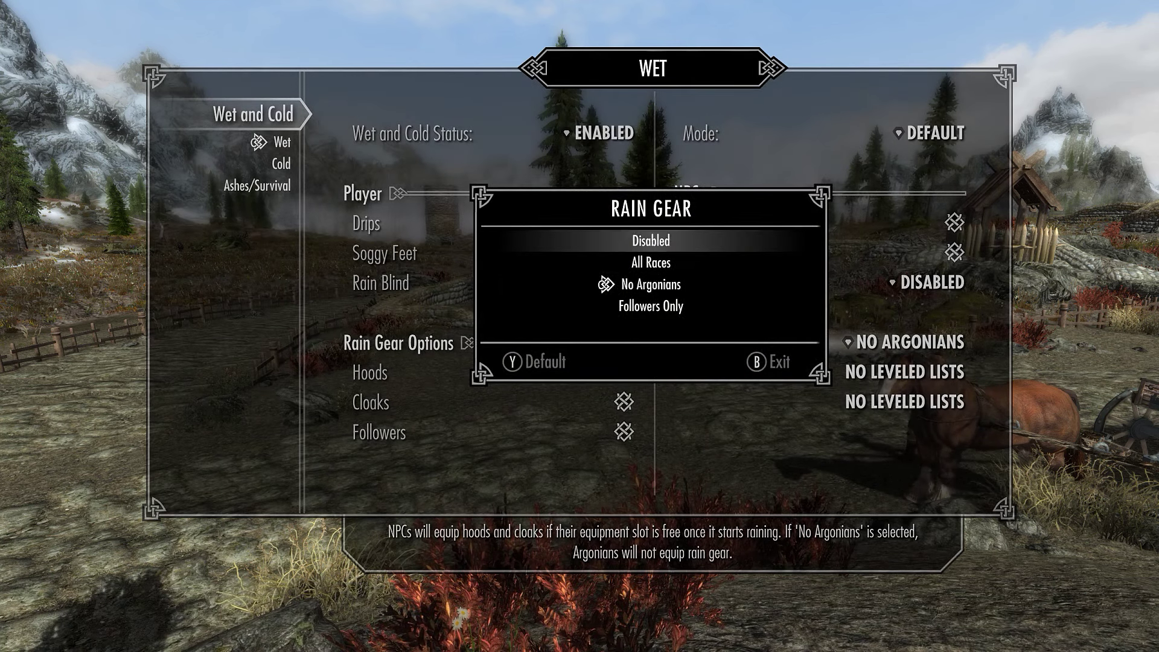
key(Down)
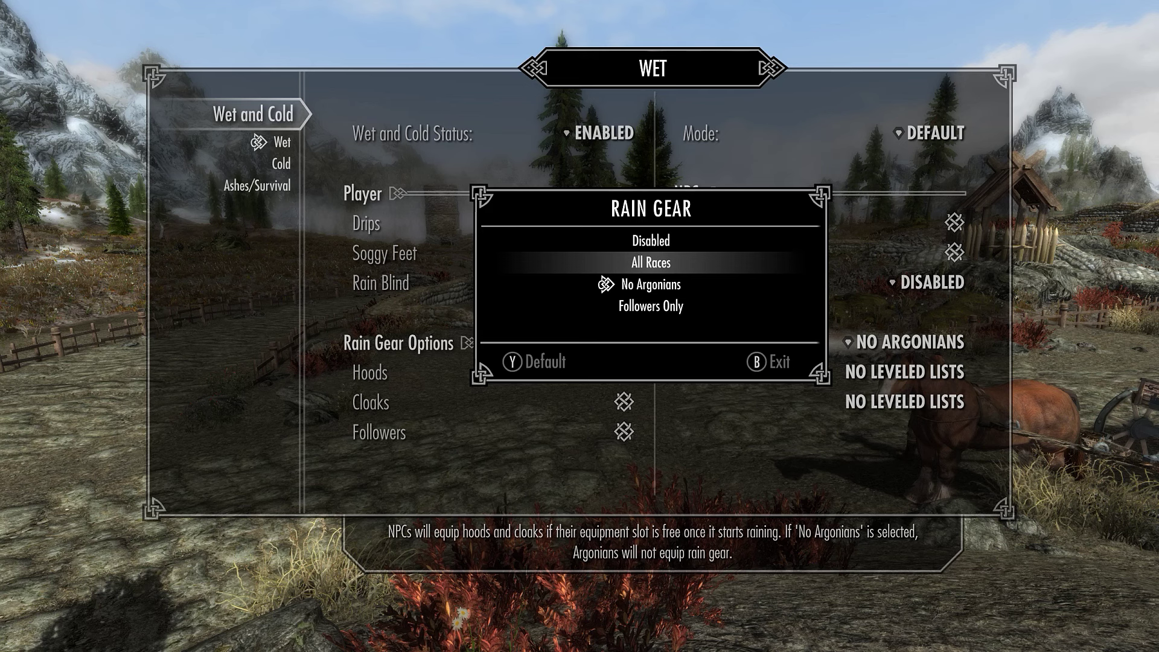
key(Down)
key(Down)
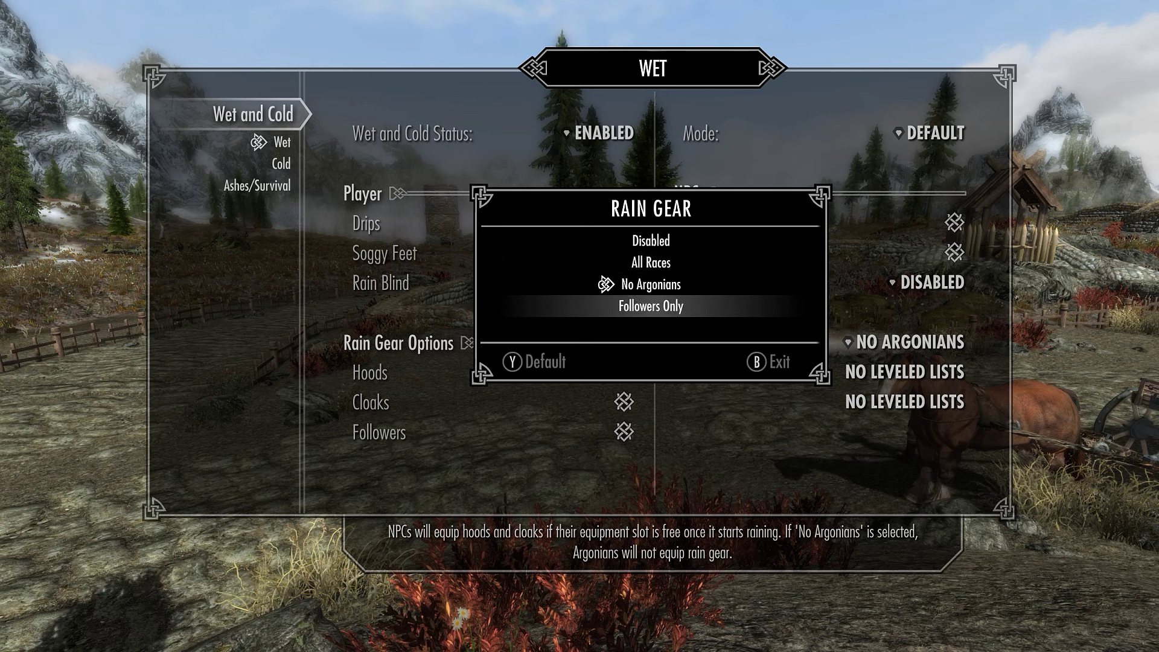
key(Escape)
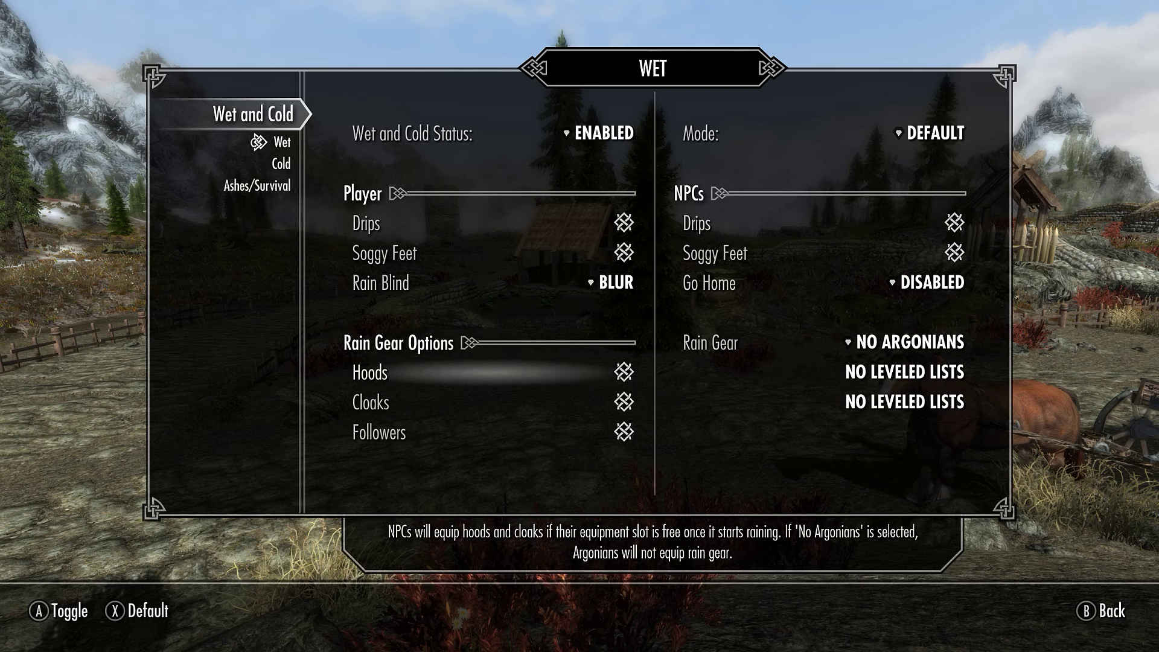
key(Right)
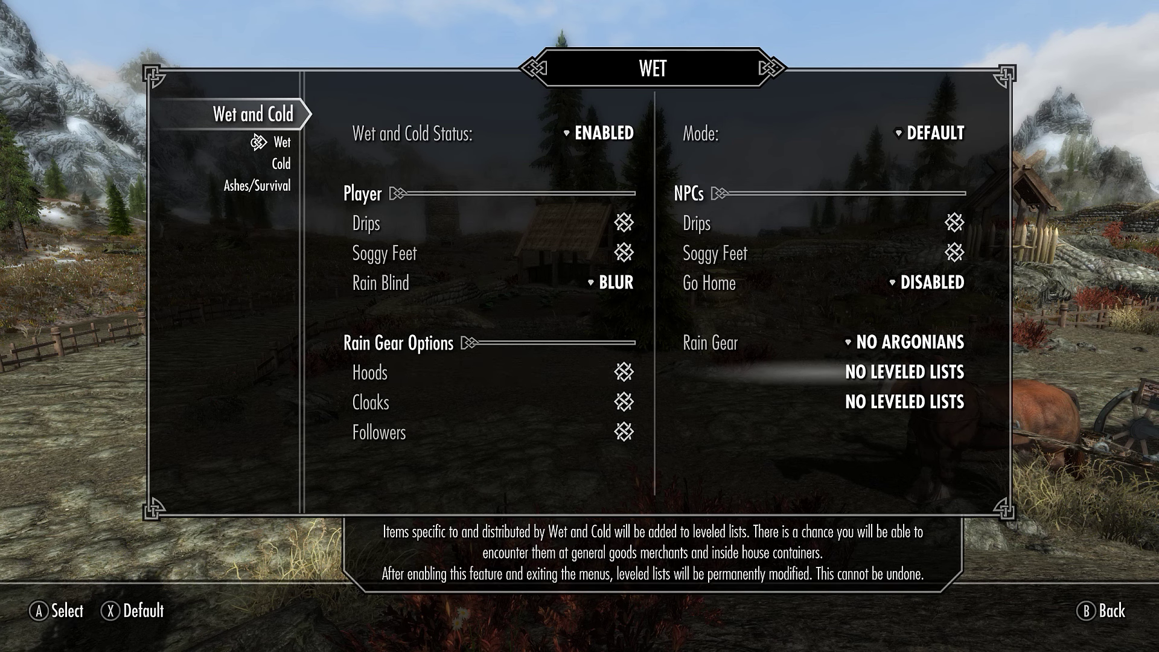
key(Return)
- Switch both NPC leveled-list rows to Add To Leveled Lists
key(Down)
key(Return)
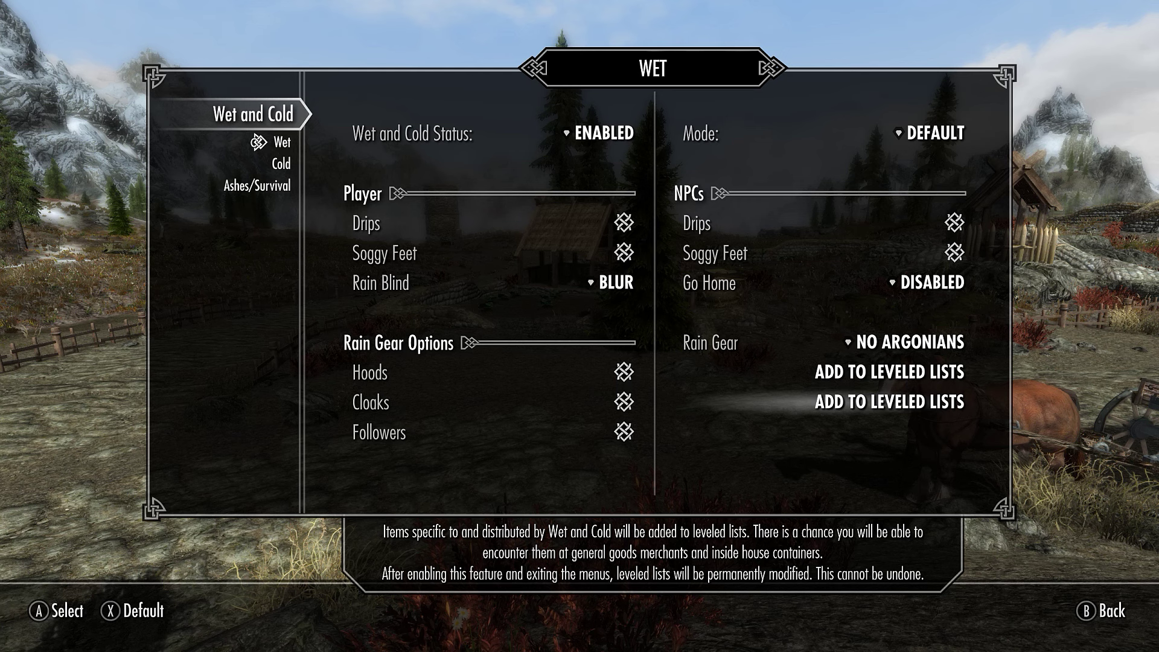
key(Up)
key(Down)
key(Up)
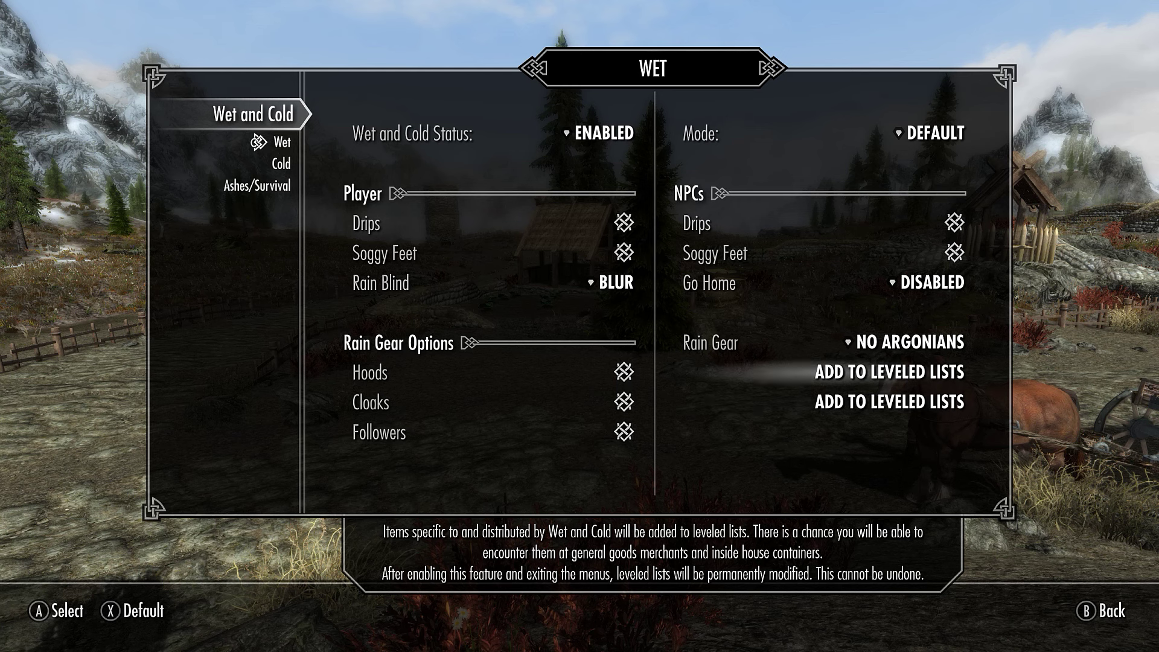
key(Down)
key(Up)
key(Down)
key(Up)
key(Down)
key(Up)
key(Down)
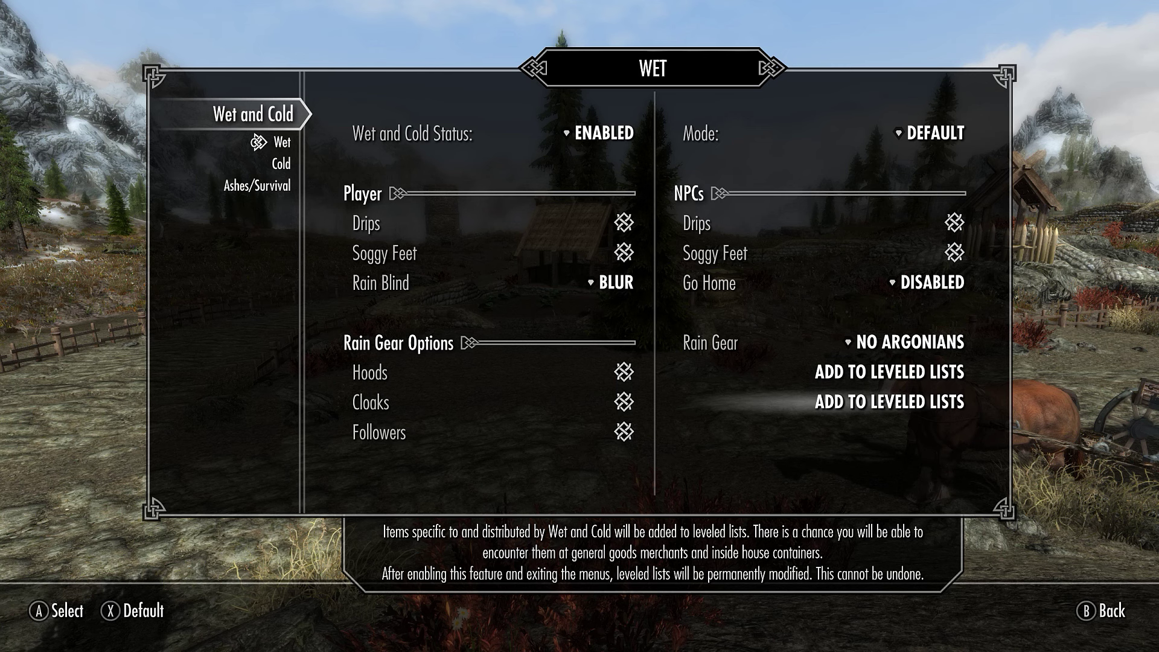
key(Up)
key(Down)
key(Up)
key(Down)
key(Up)
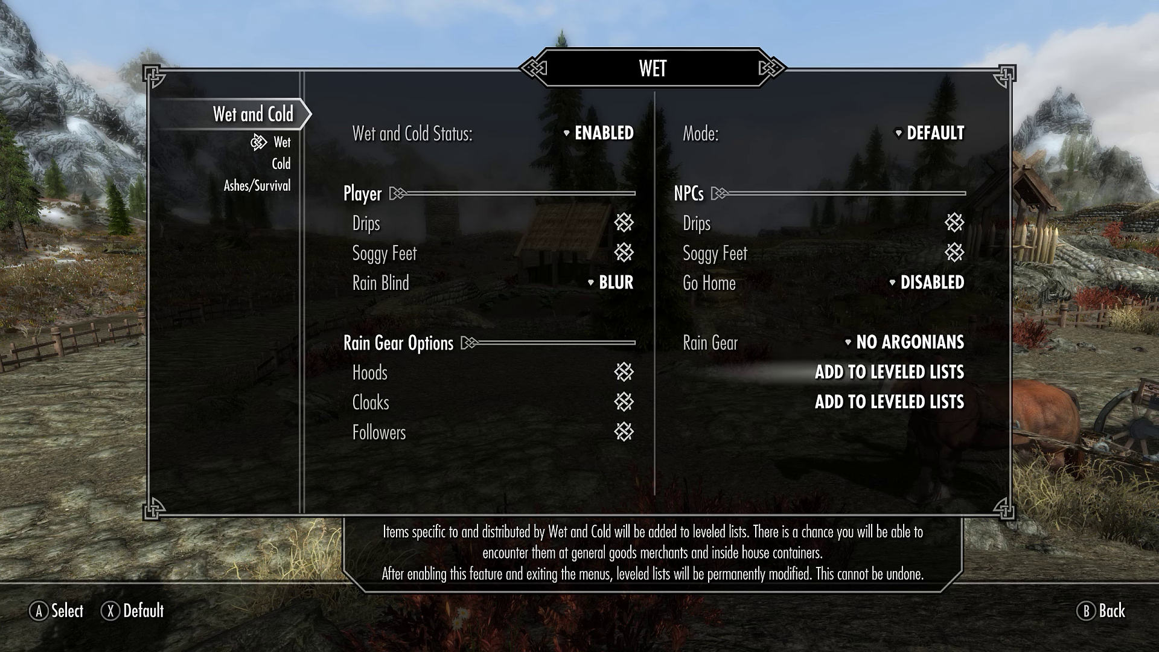
key(Down)
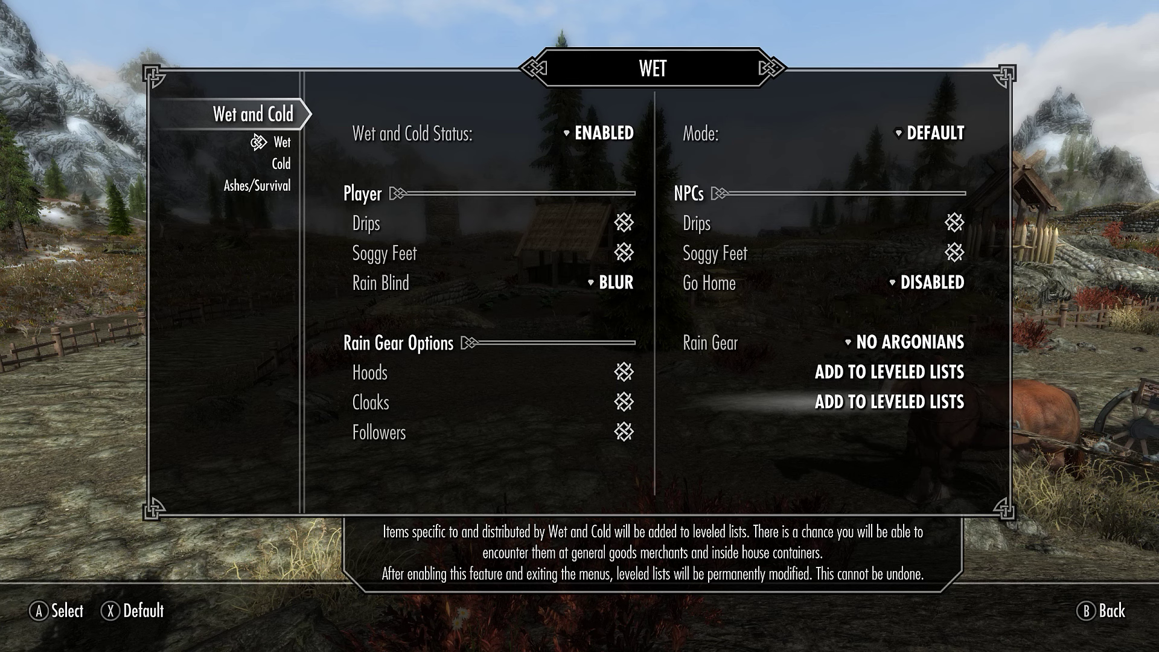
key(Left)
key(Up)
key(Up)
key(Left)
key(Down)
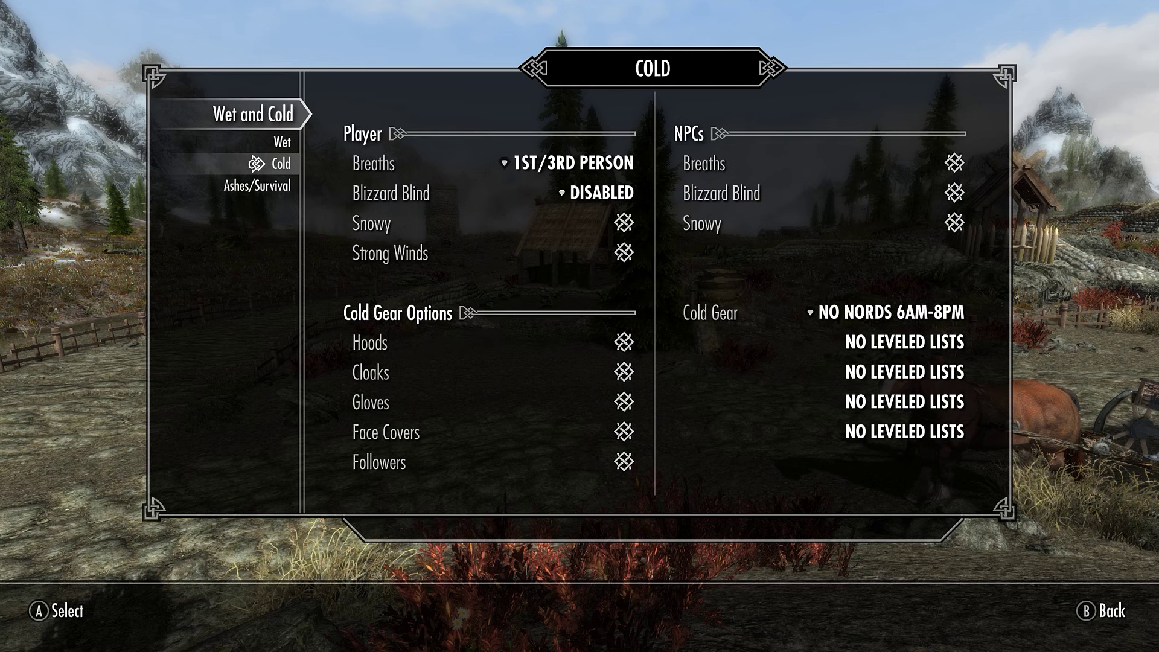
key(Right)
key(Right)
key(Left)
key(Down)
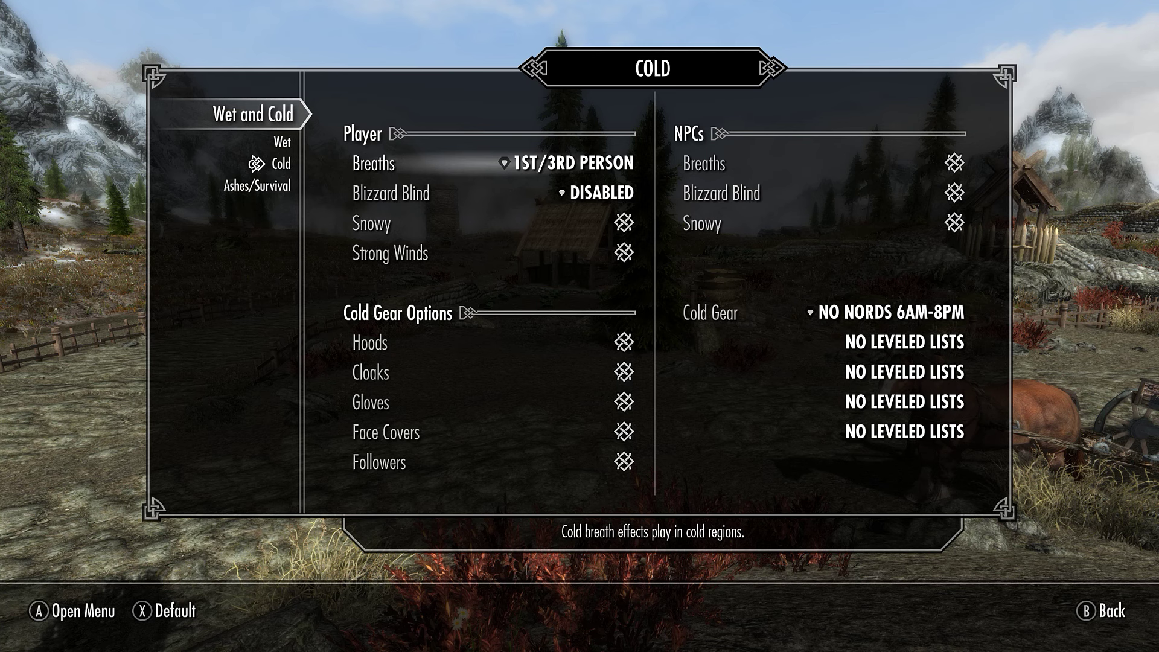
key(Return)
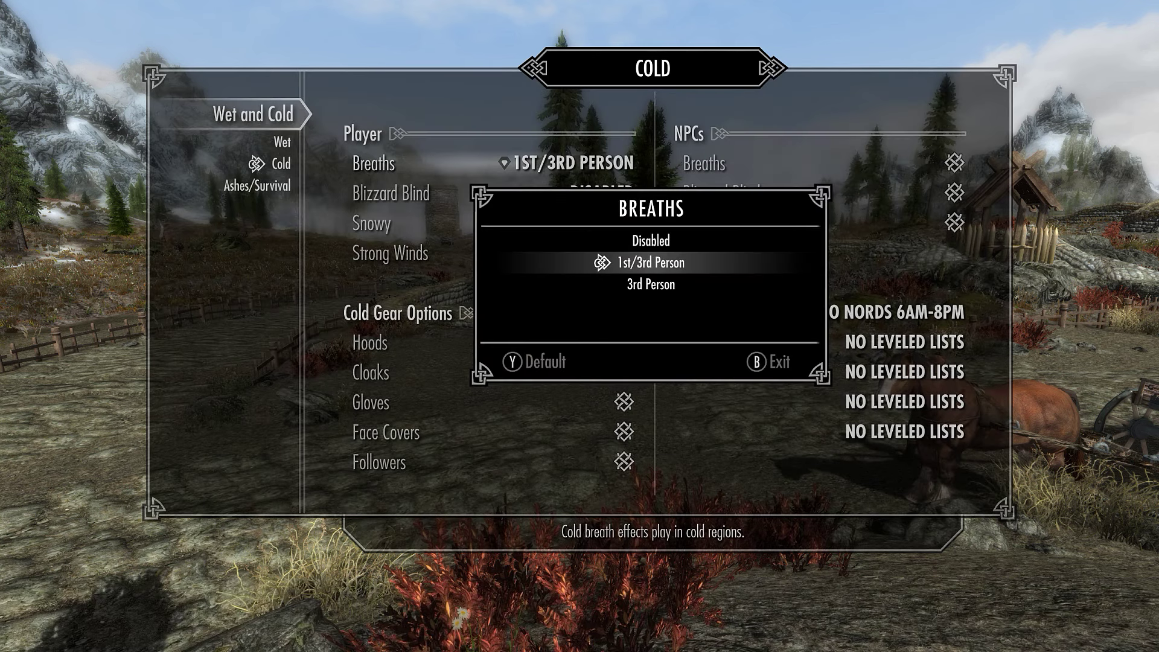
key(Down)
key(Up)
key(Return)
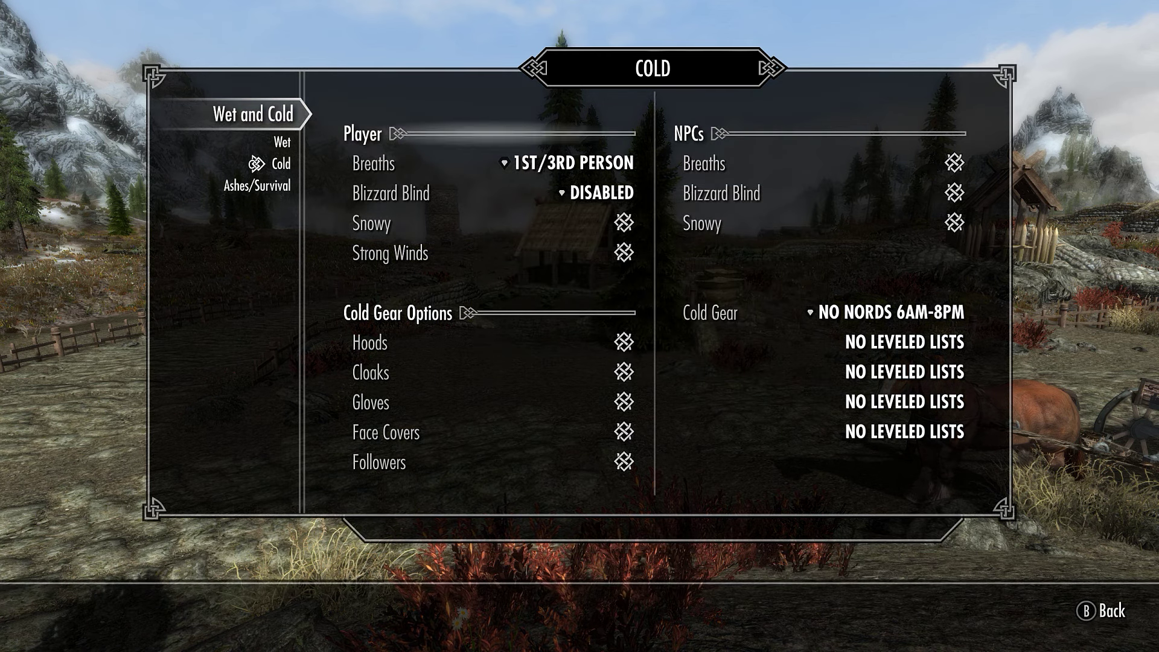
key(Down)
key(Return)
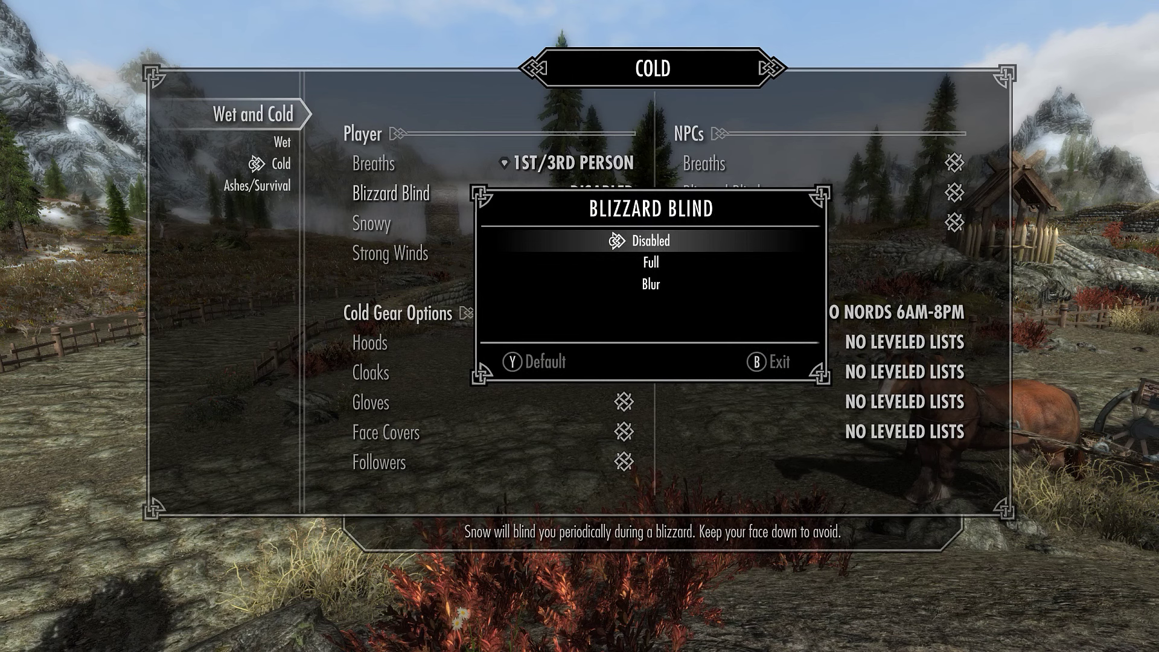
key(Down)
key(Down)
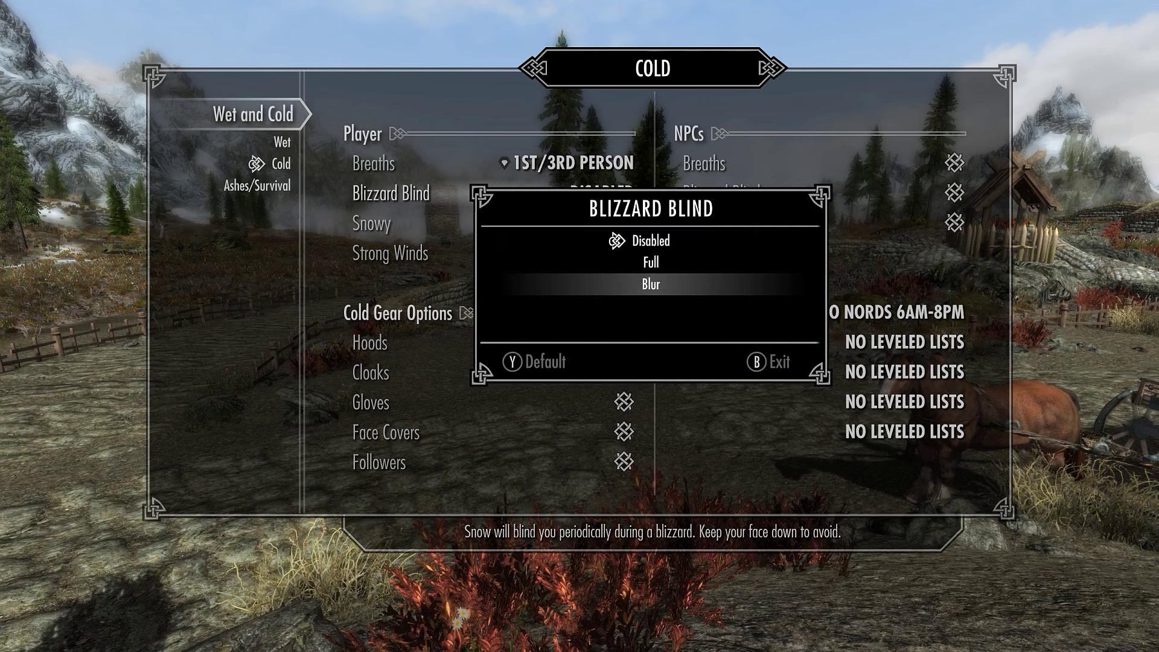
key(Return)
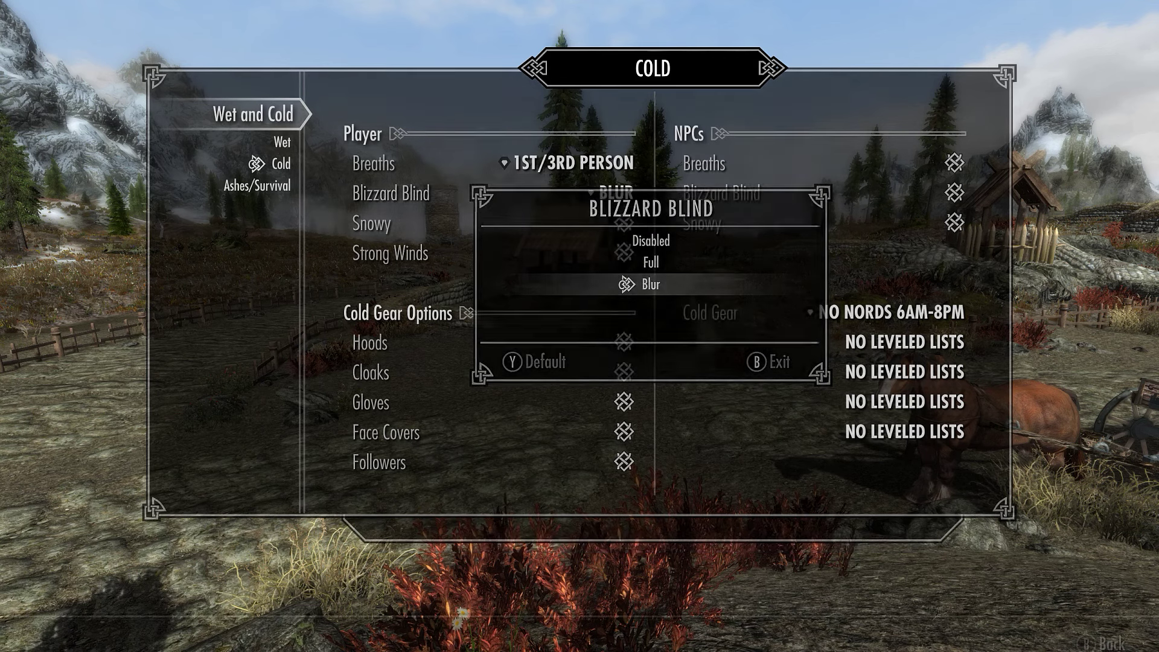
key(Up)
key(Down)
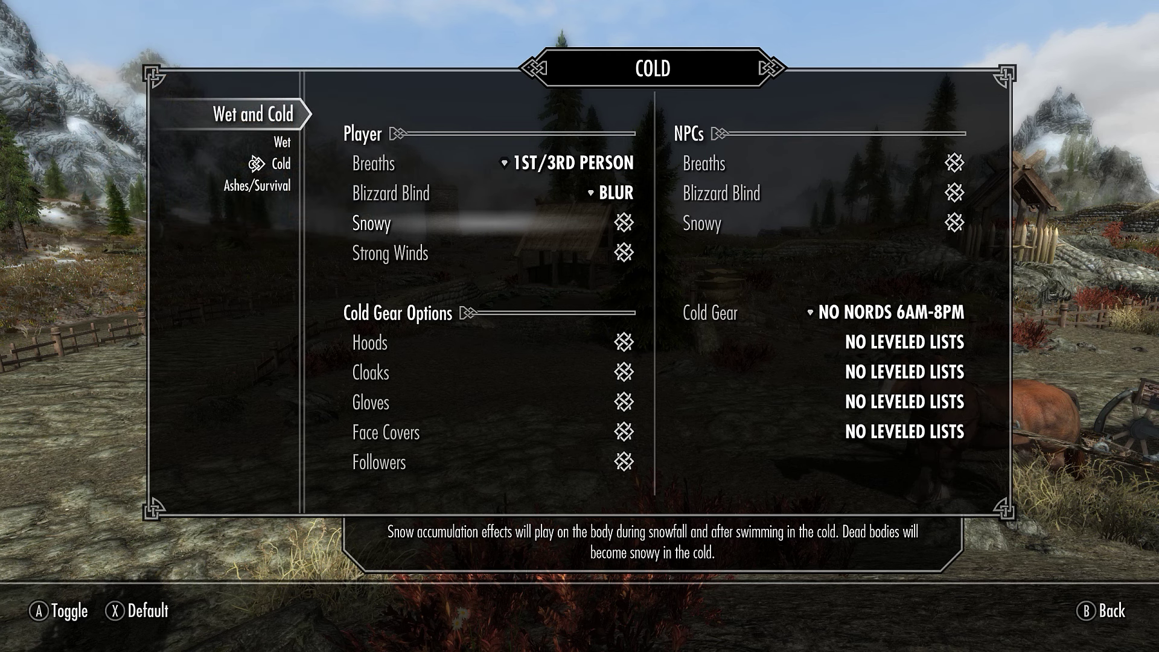
key(Down)
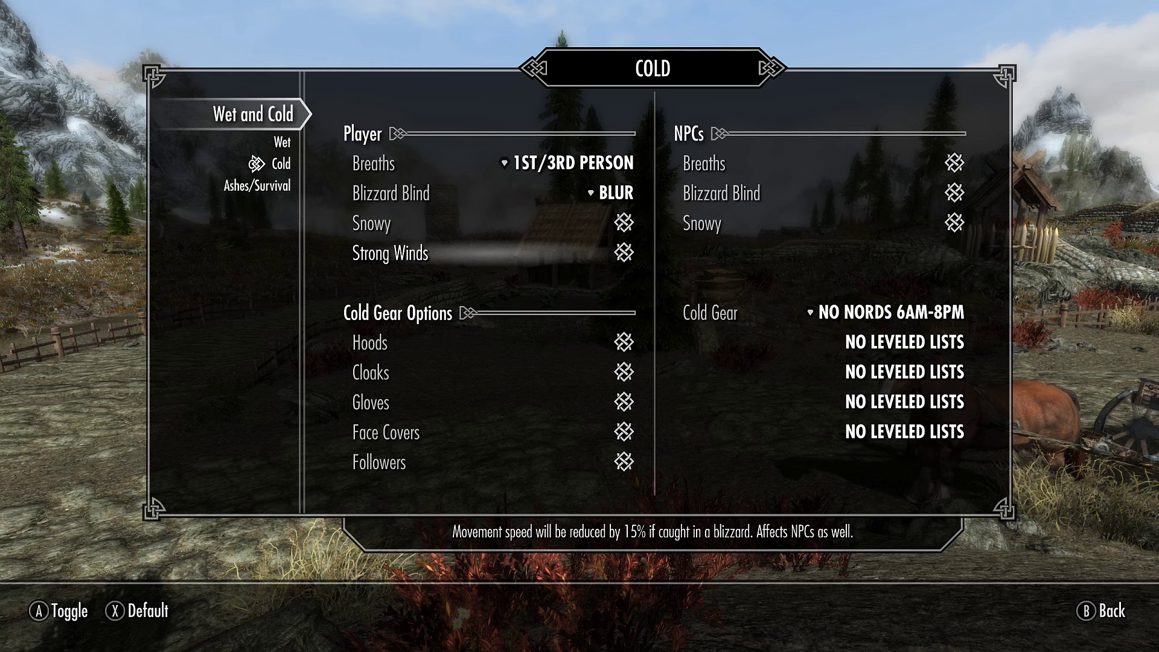
key(Right)
key(Up)
key(Up)
key(Up)
key(Down)
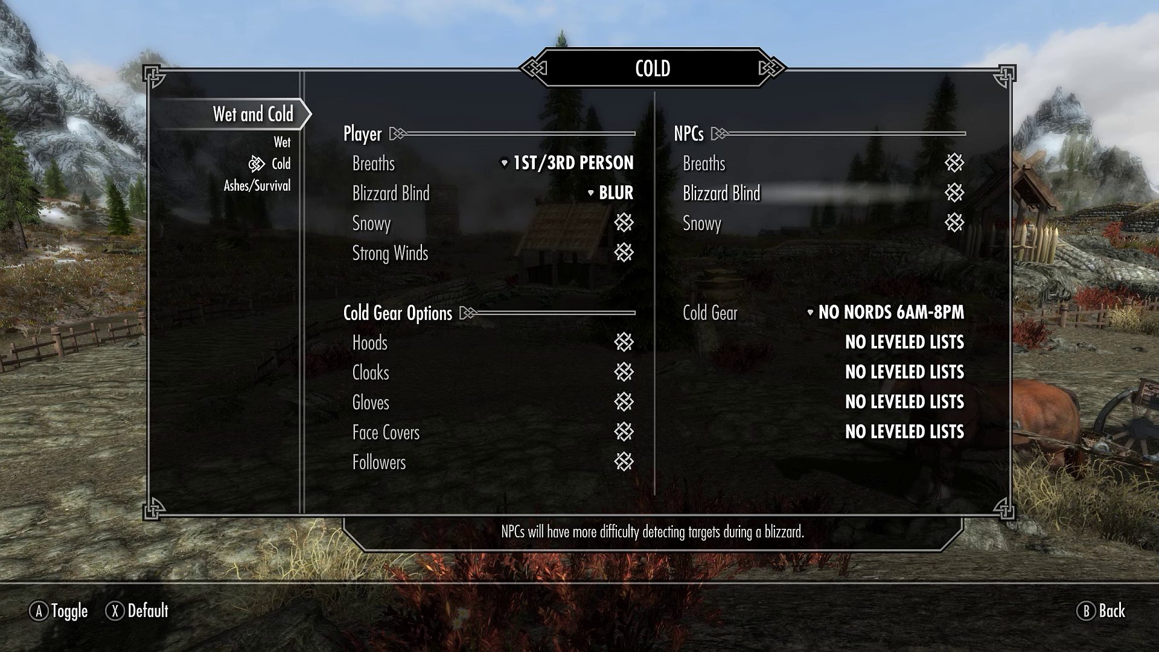
key(Down)
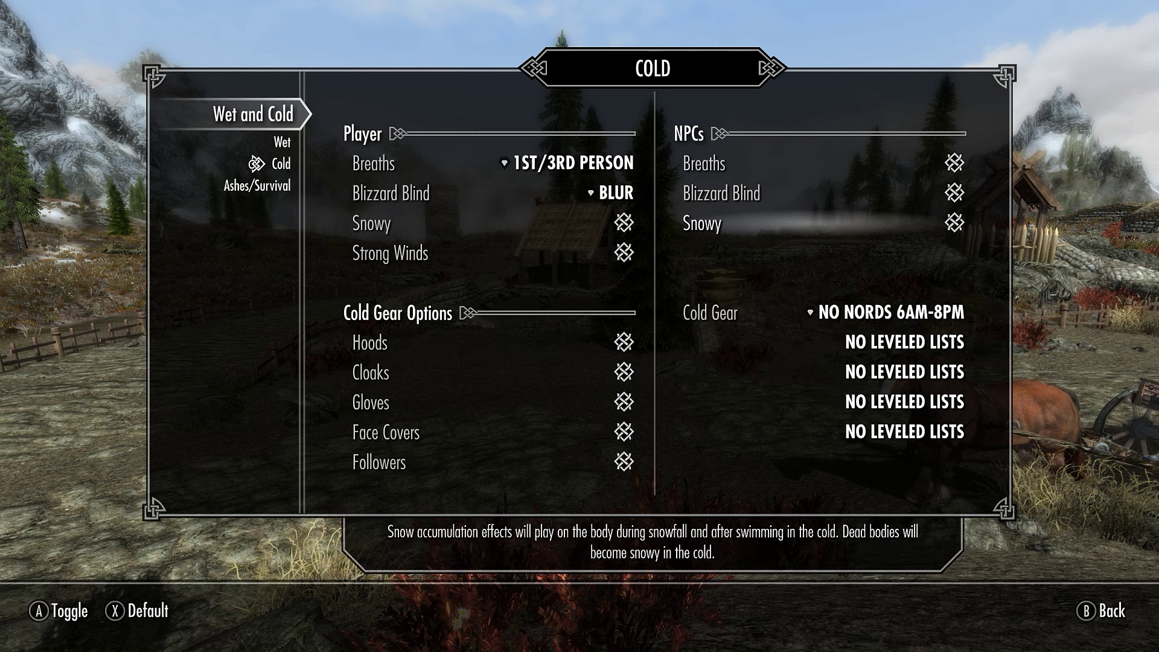
key(Up)
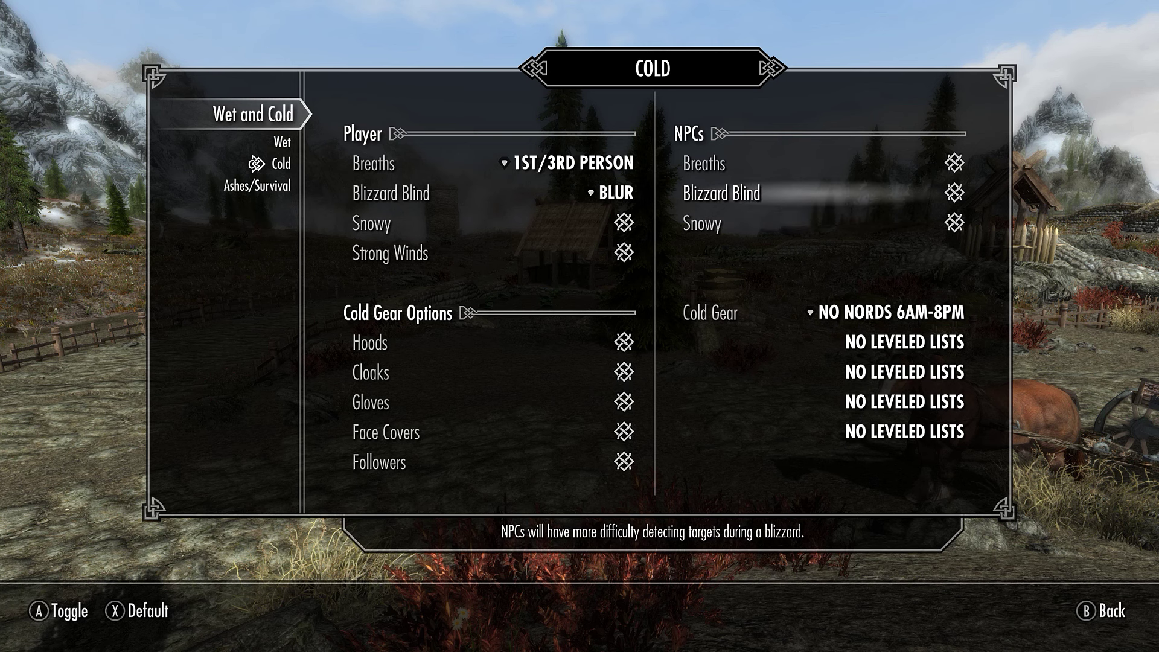
key(Down)
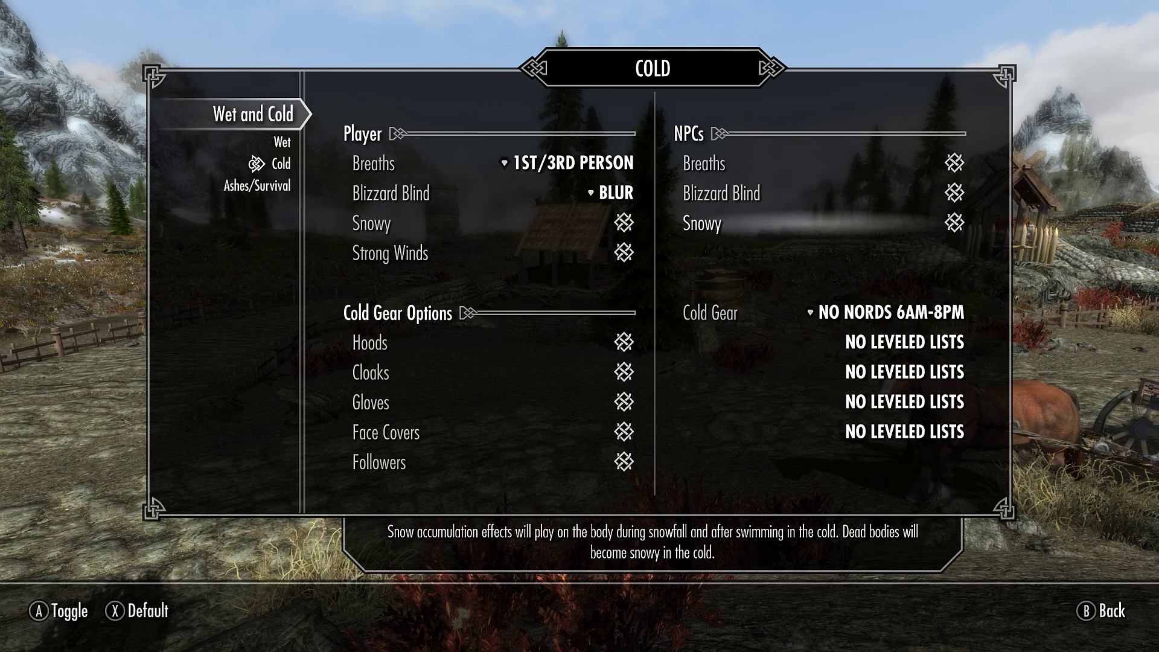
key(Left)
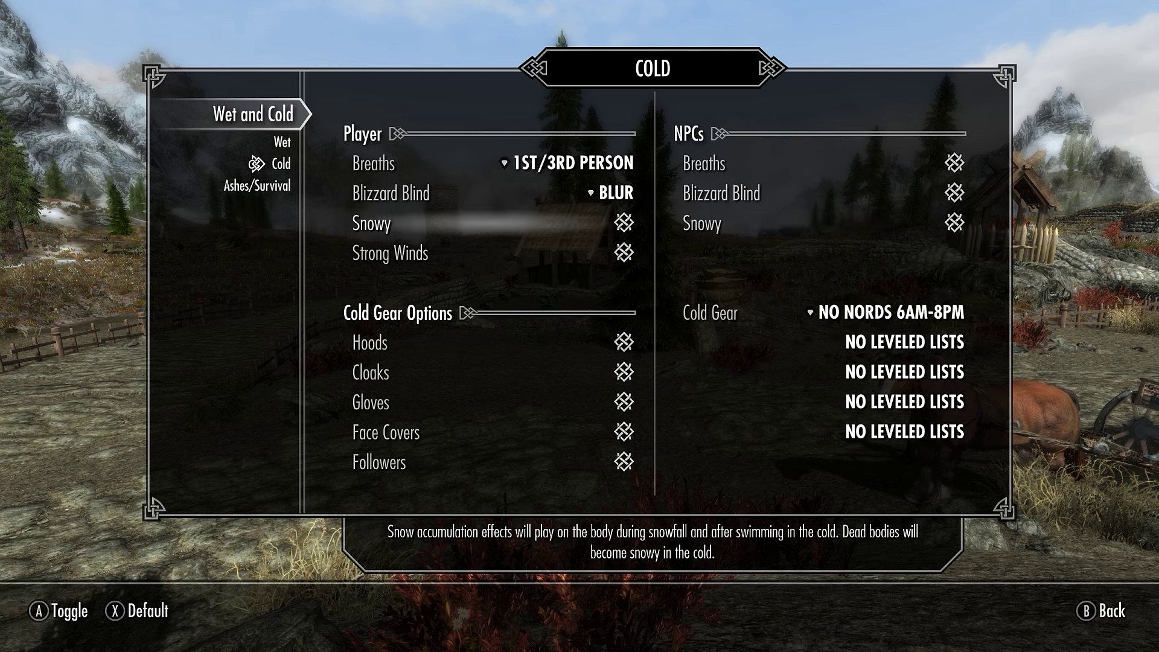
key(Down)
key(Down)
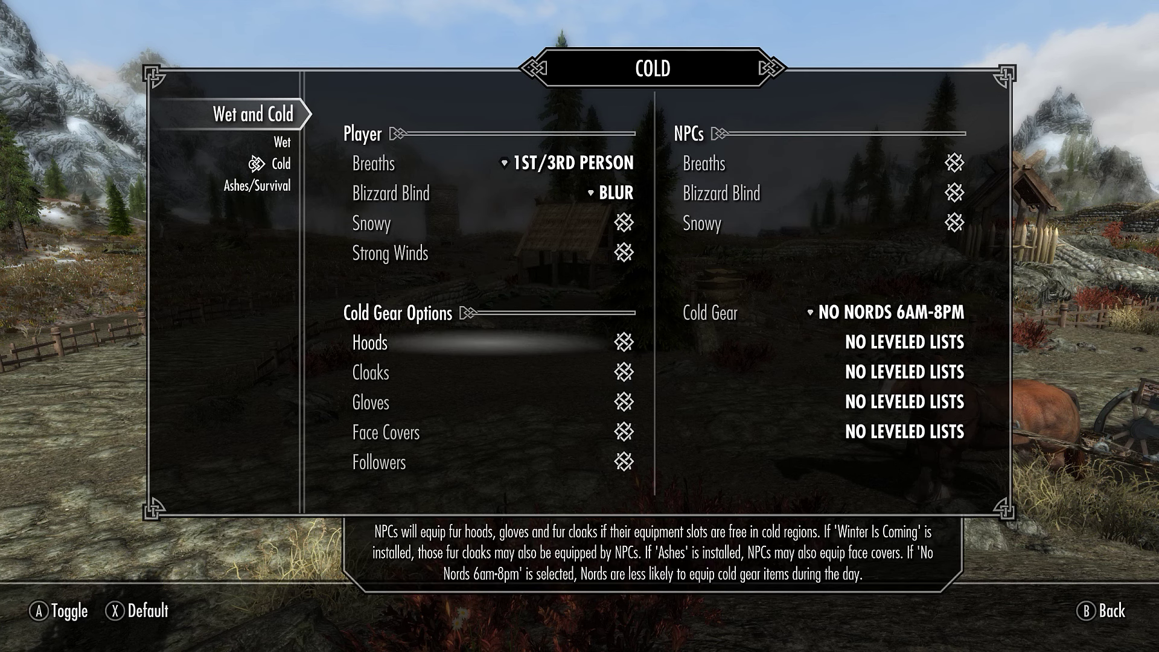
- Switch the NPC hoods, cloaks, gloves and face covers rows to Add To Leveled Lists, keeping Cold Gear at No Nords 6AM-8PM
key(Down)
key(Down)
key(Down)
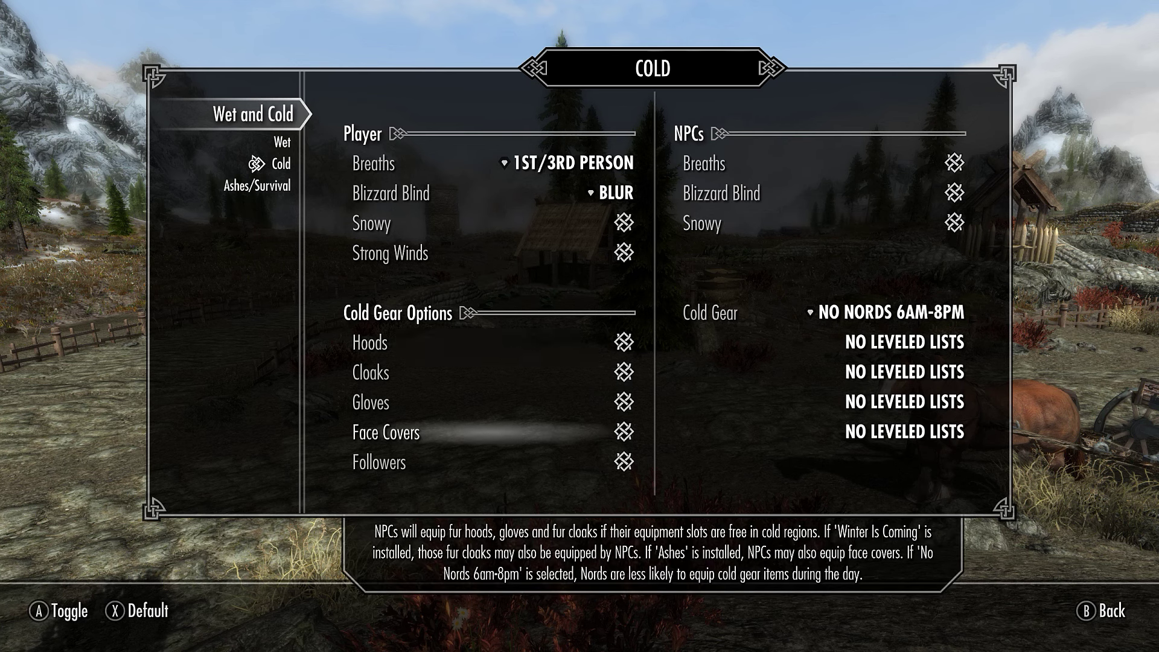
key(Down)
key(Up)
key(Up)
key(Up)
key(Up)
key(Right)
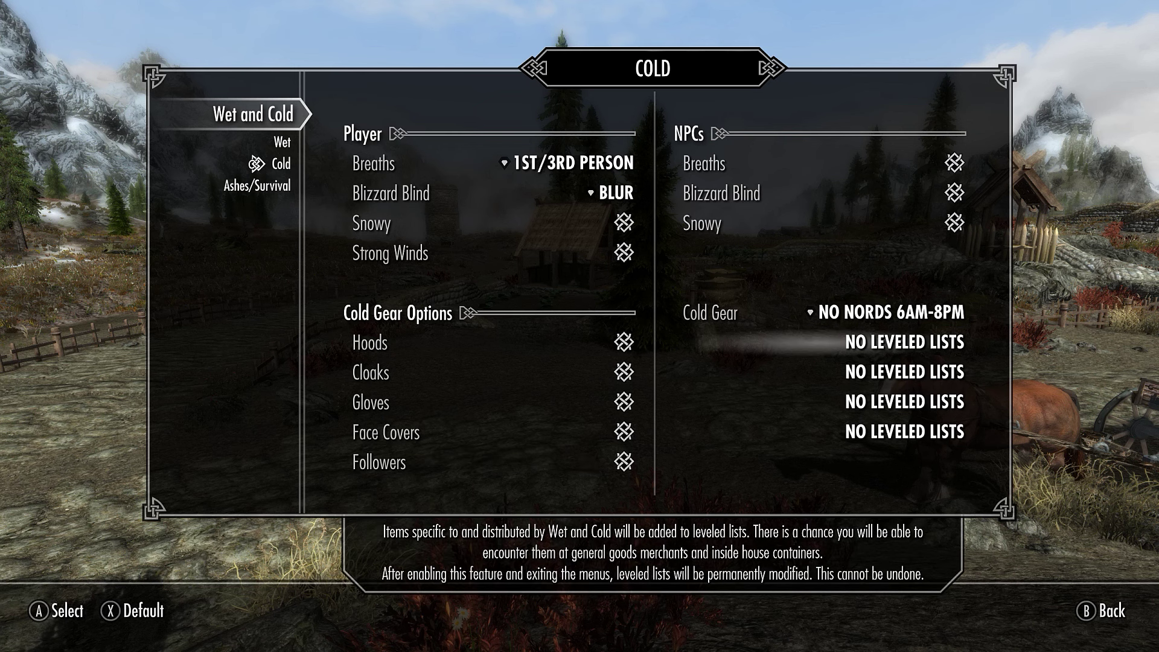
key(Down)
key(Down)
key(Down)
key(Up)
key(Up)
key(Up)
key(Return)
key(Down)
key(Return)
key(Down)
key(Return)
key(Left)
key(Up)
key(Up)
key(Up)
key(Down)
key(Down)
key(Down)
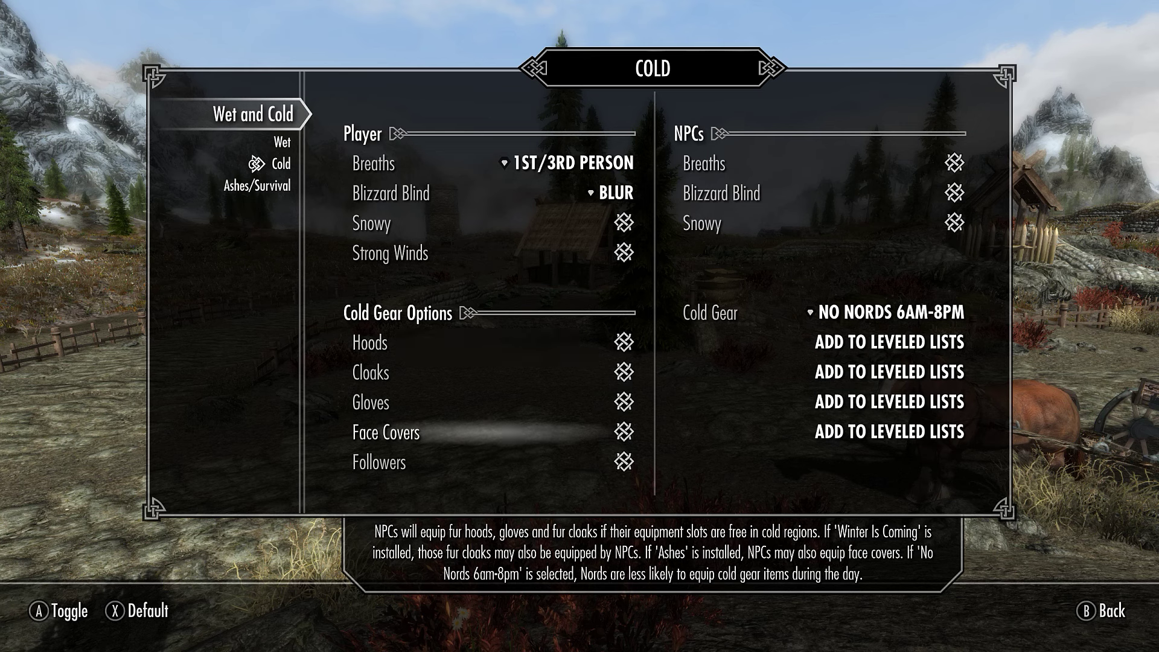
key(Right)
key(Up)
key(Up)
key(Up)
key(Up)
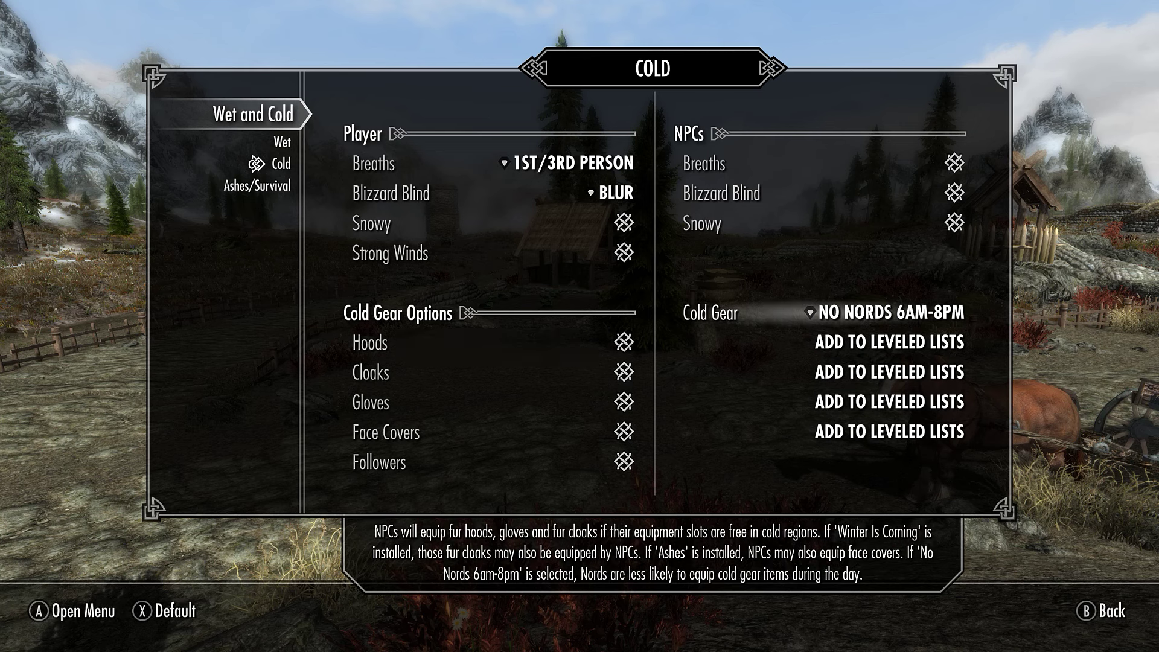
key(Return)
key(Up)
key(Up)
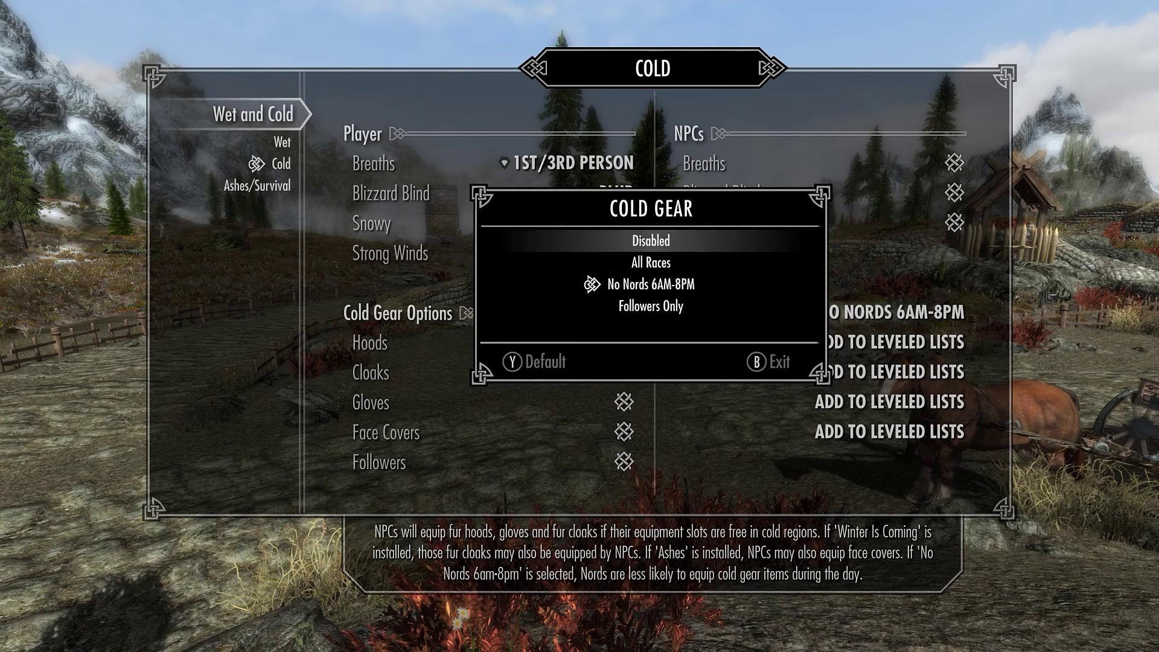
key(Down)
key(Down)
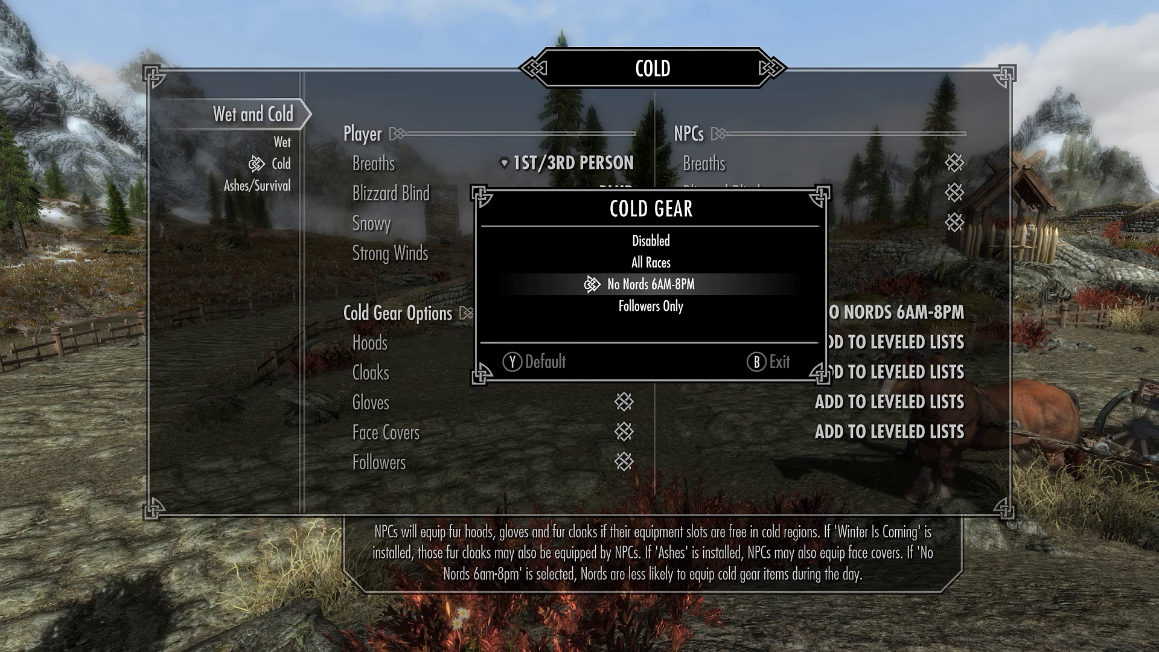
key(Down)
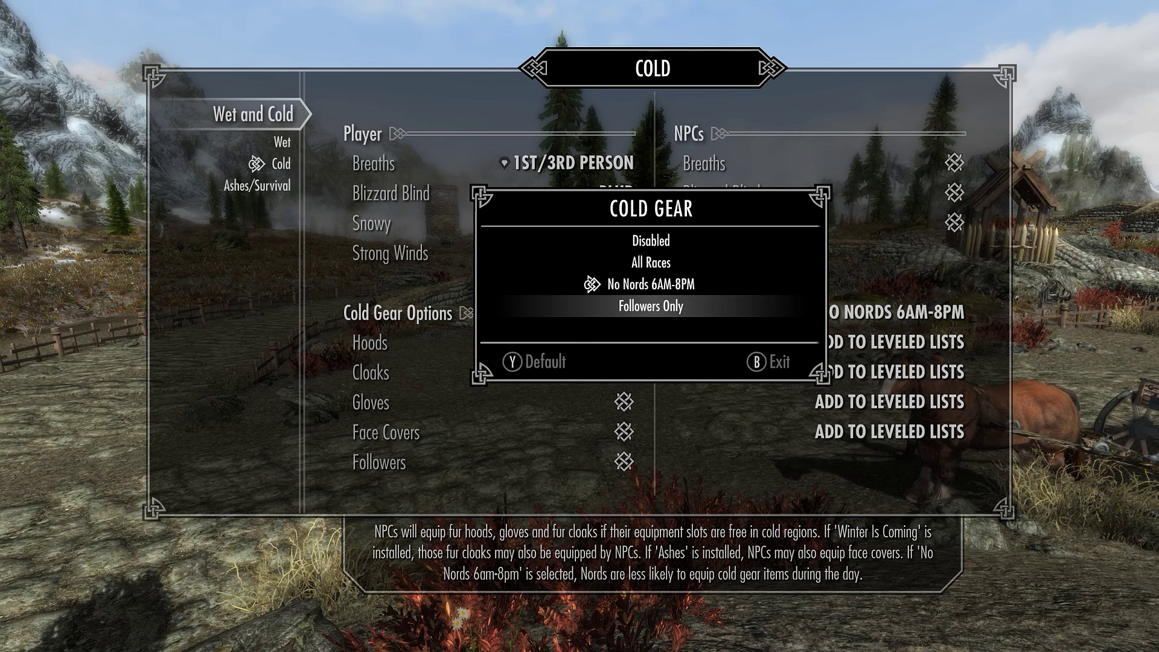
key(Escape)
key(Left)
- Go to the Ashes/Survival page and check the Ash Gear choices, keeping it Enabled
key(Down)
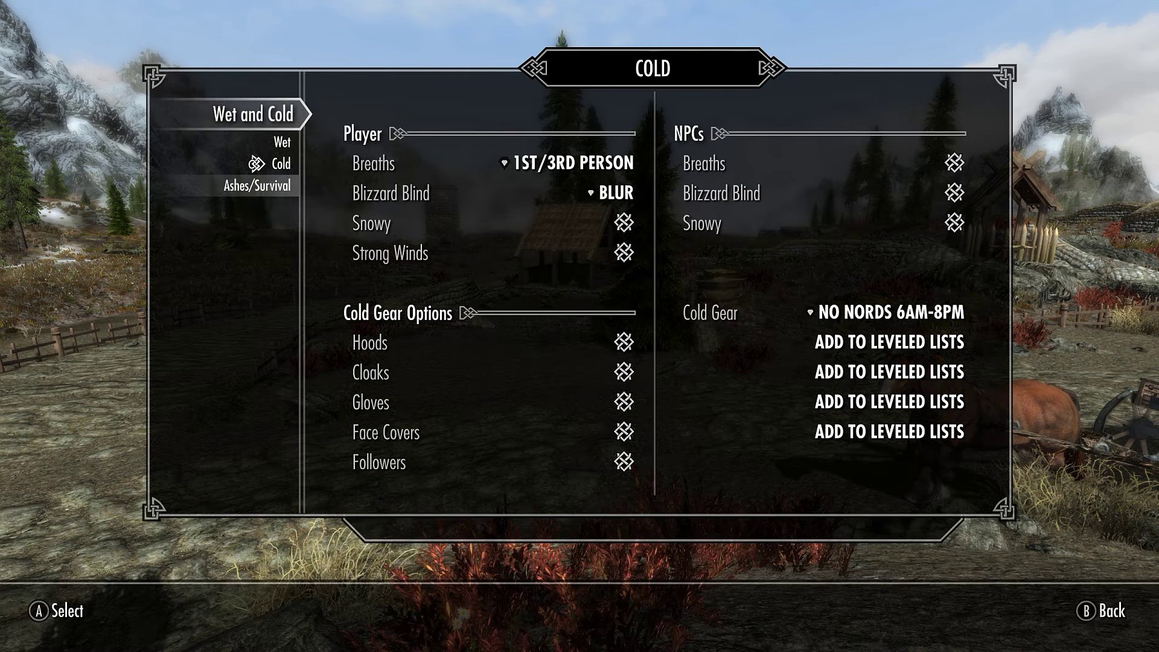
key(Return)
key(Right)
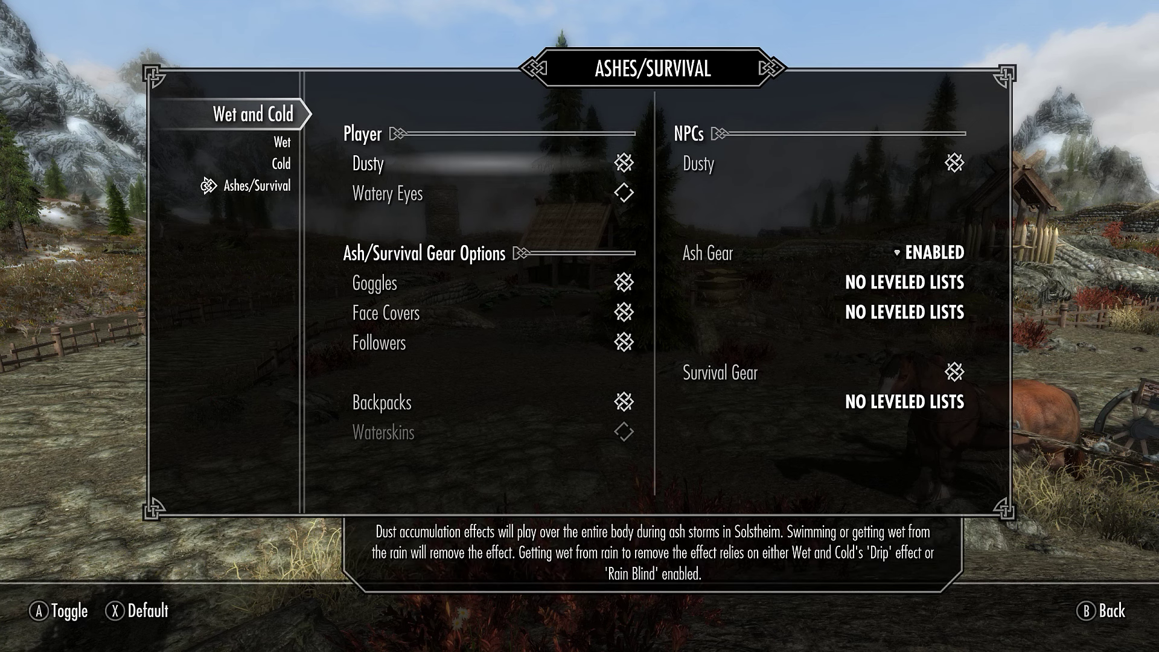
key(Down)
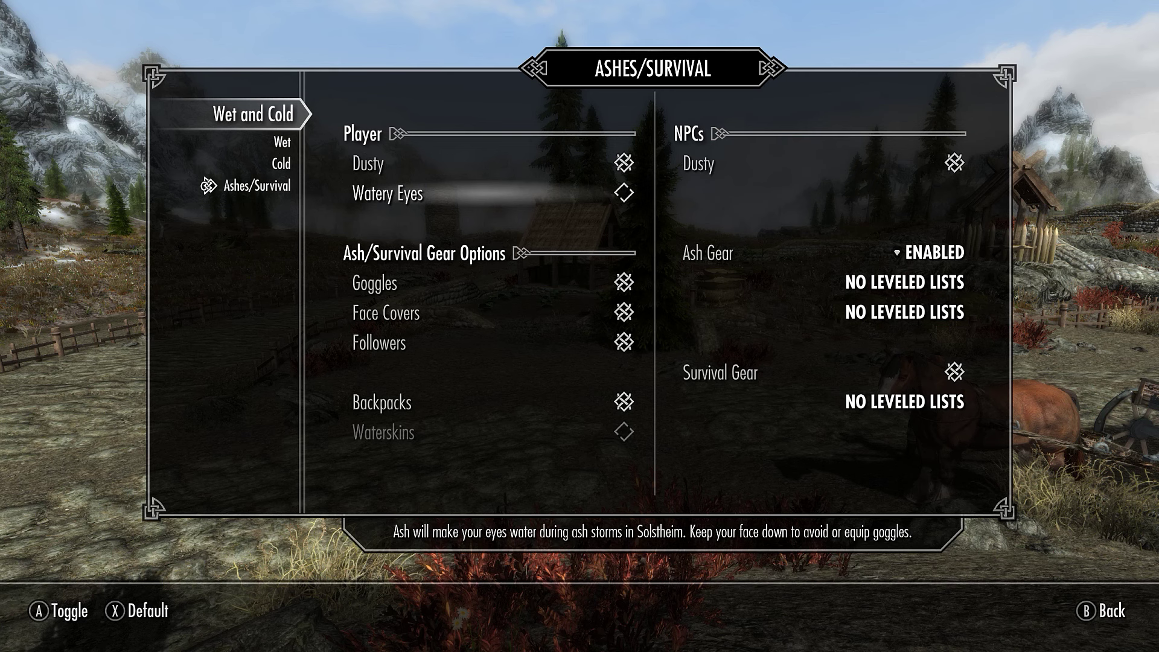
key(Down)
key(Up)
key(Down)
key(Down)
key(Down)
key(Down)
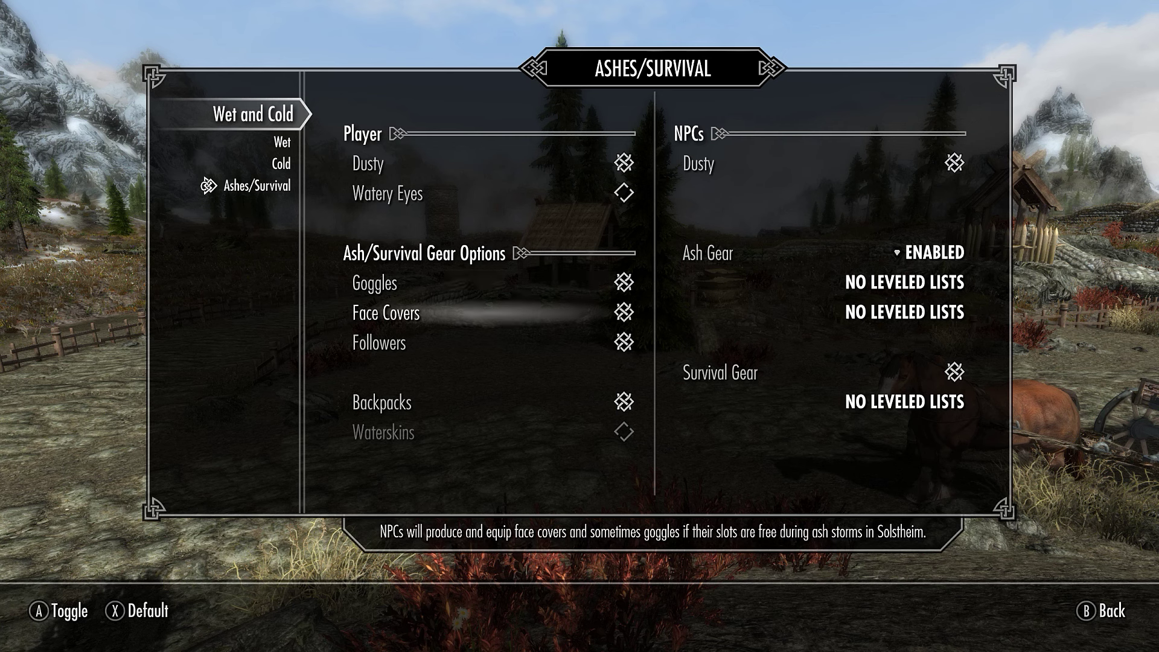
key(Down)
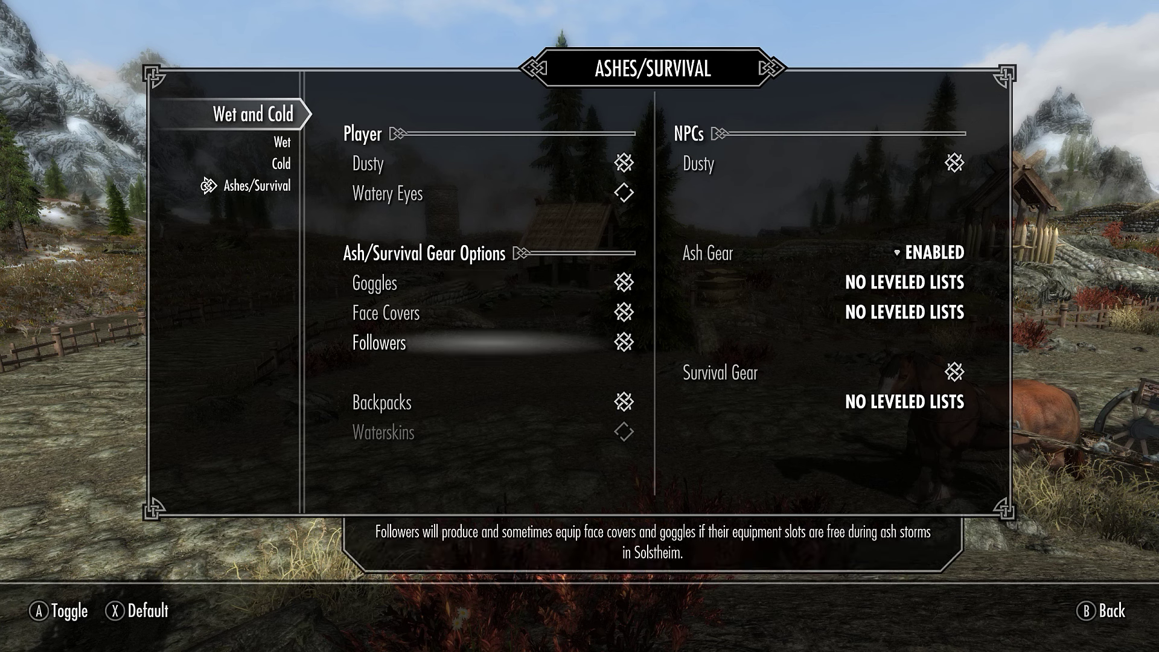
key(Up)
key(Right)
key(Up)
key(Down)
key(Up)
key(Down)
key(Up)
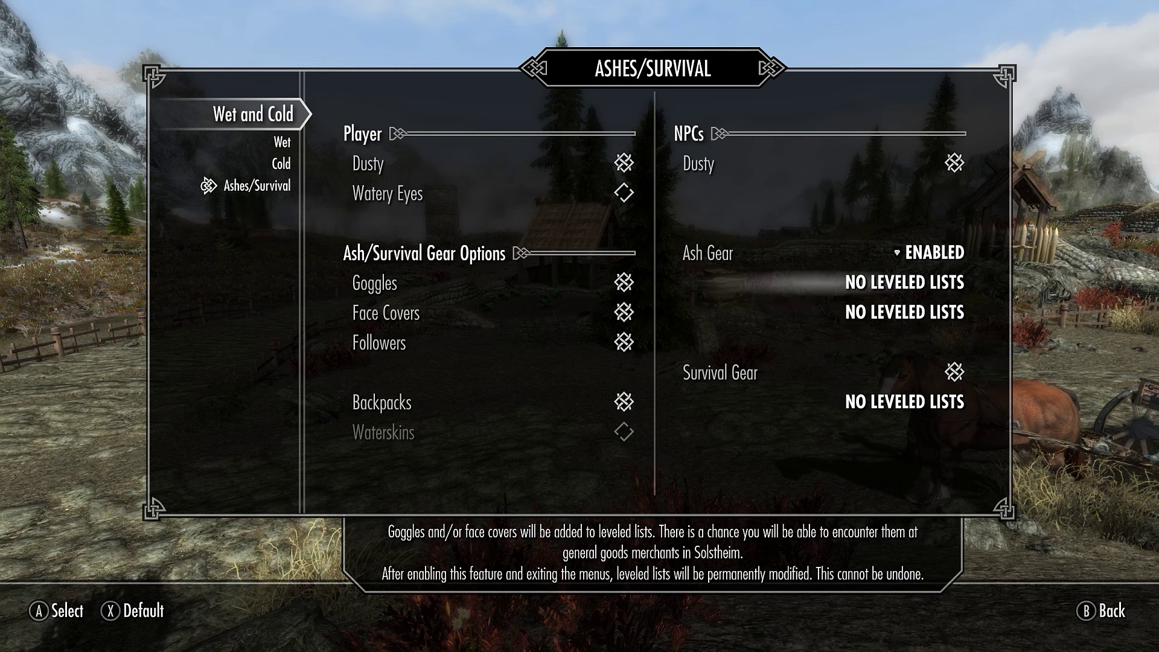
key(Up)
key(Return)
key(Up)
key(Down)
key(Down)
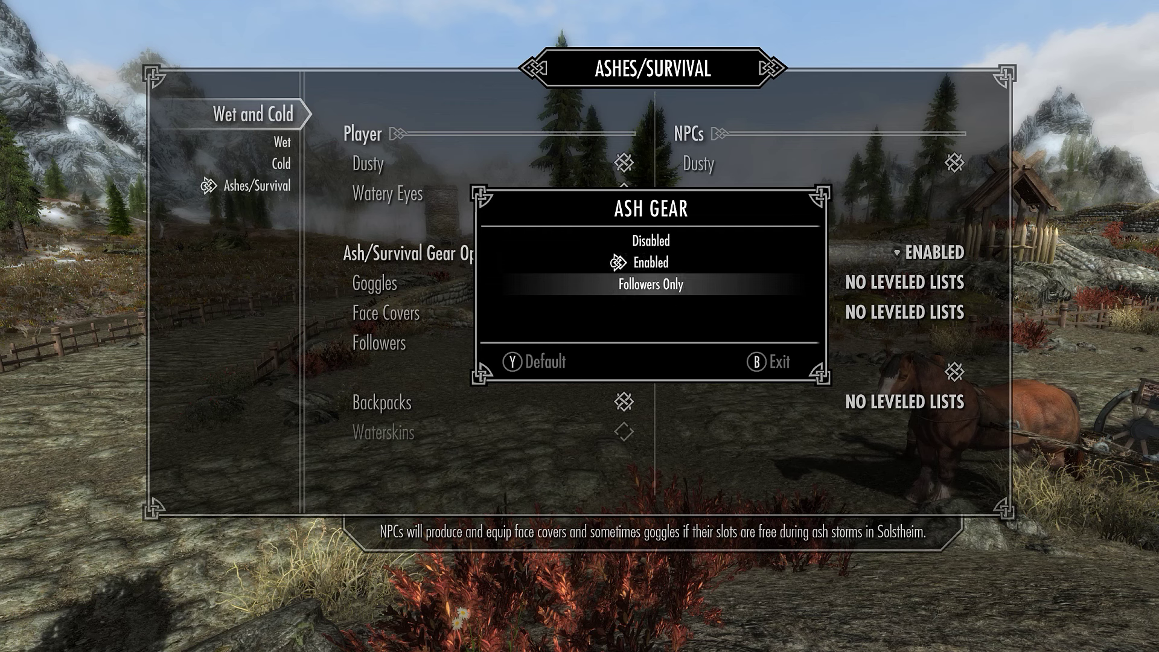
key(Escape)
key(Down)
key(Down)
key(Down)
key(Down)
key(Down)
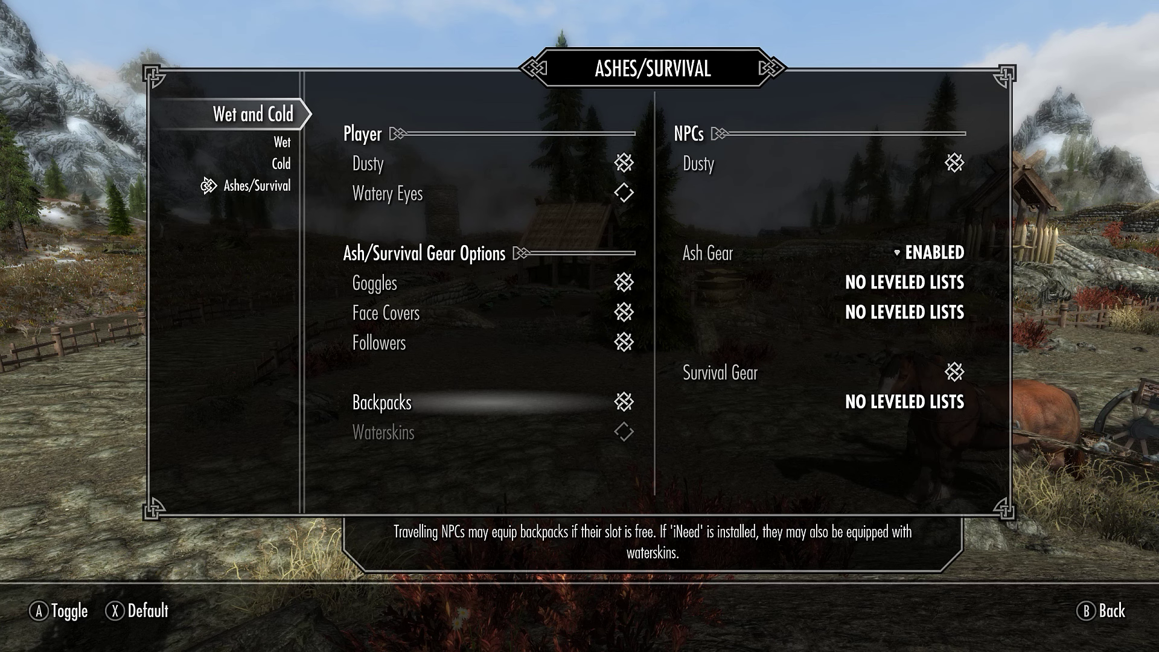
key(Right)
- Switch the NPC ash gear and survival gear rows to Add To Leveled Lists
key(Up)
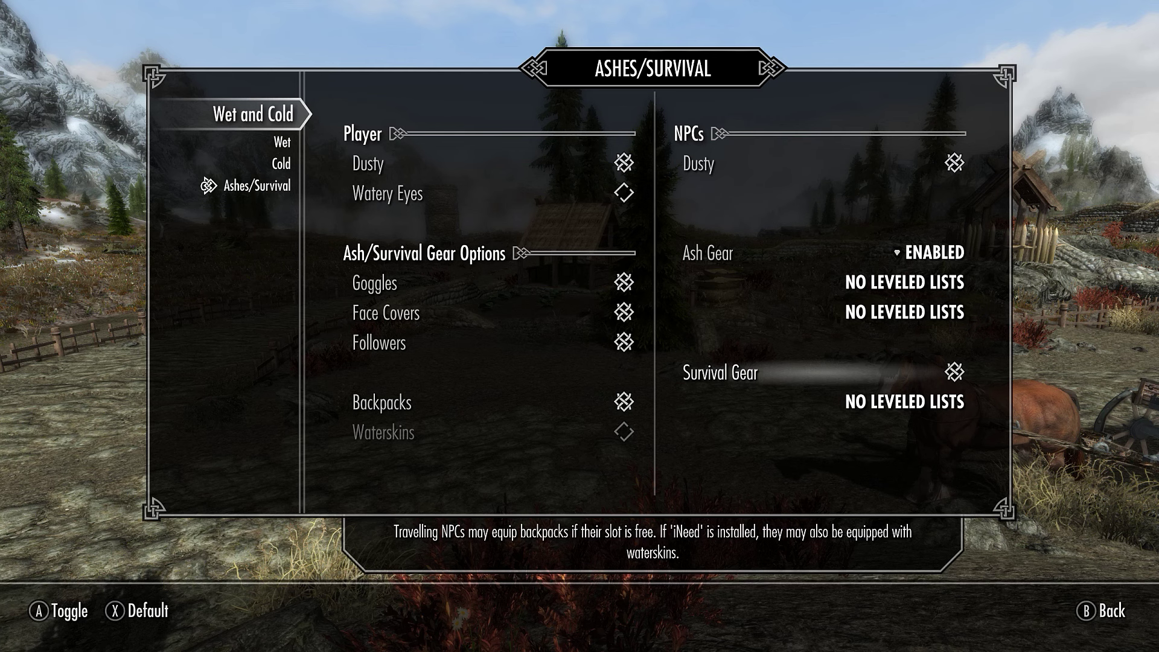
key(Down)
key(Return)
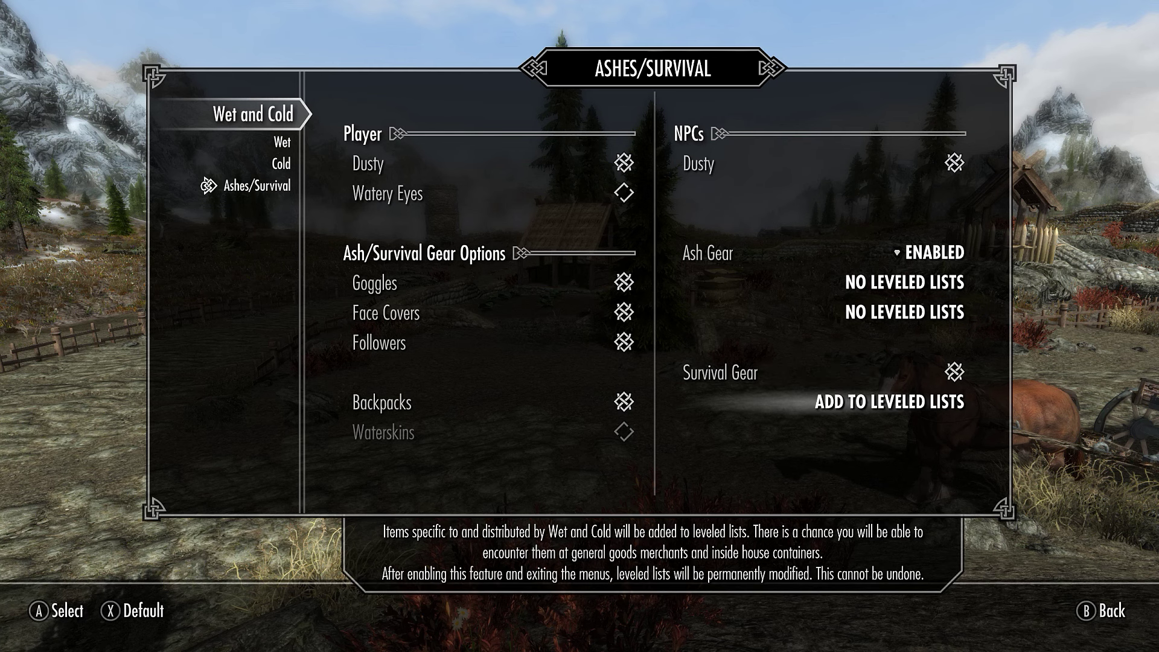
key(Up)
key(Up)
key(Up)
key(Return)
key(Down)
key(Return)
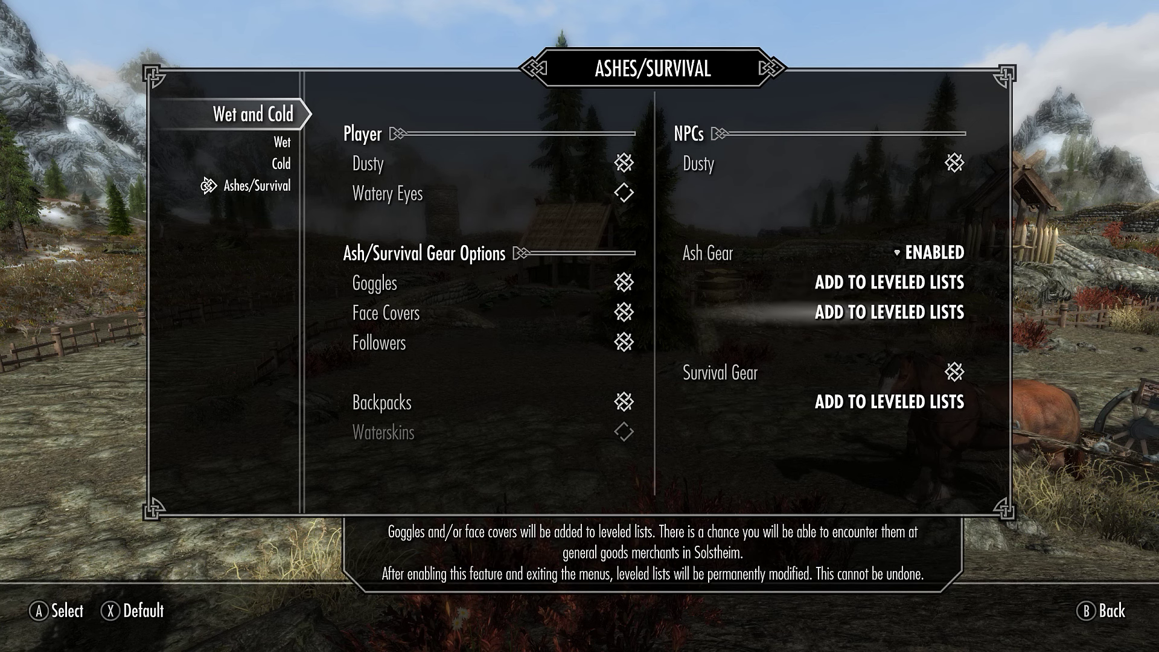
key(Left)
key(Left)
- Move back to the Face Covers option in the Wet and Cold menu
key(Right)
key(Up)
key(Down)
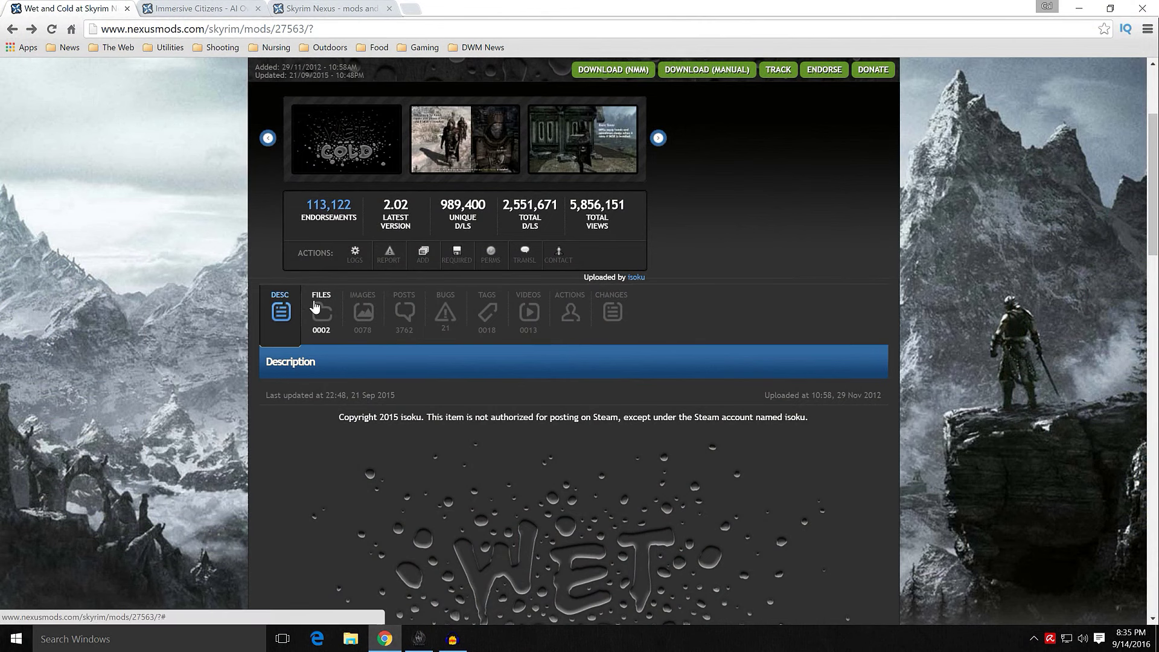
click(313, 307)
scroll(219, 317, down, 3)
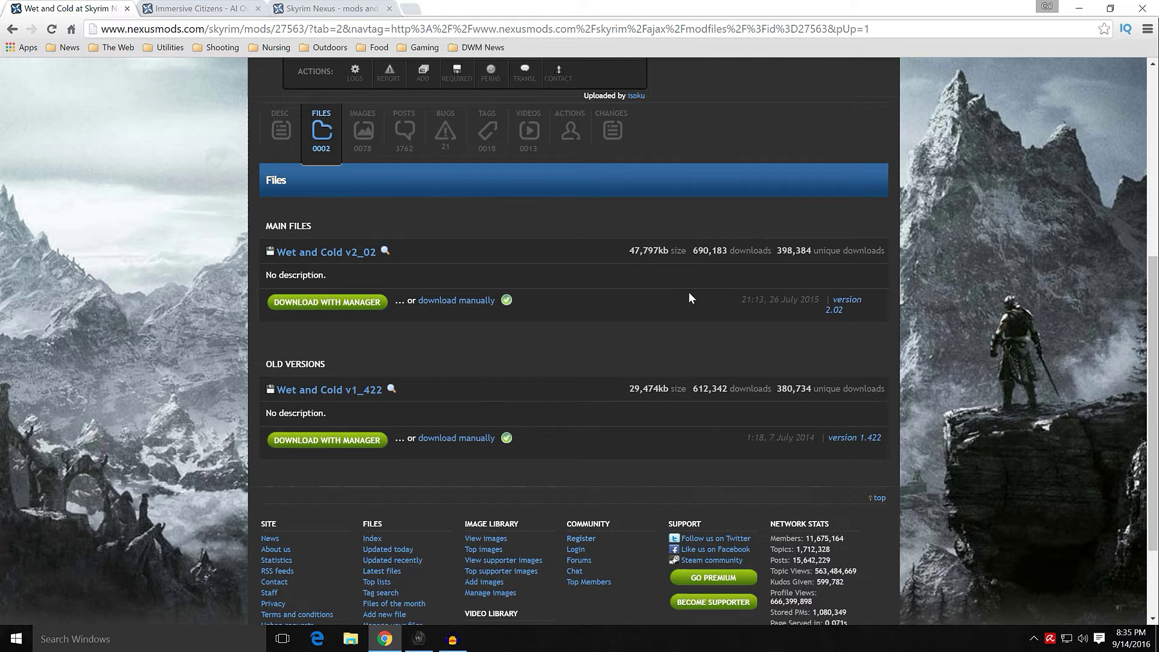
click(1079, 9)
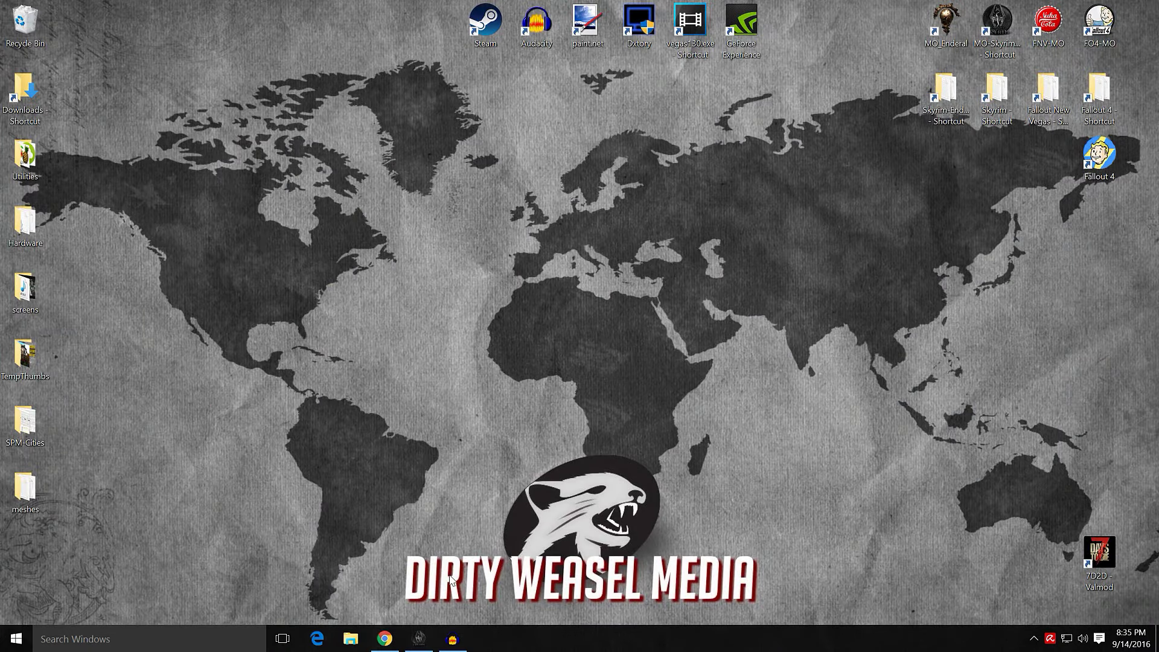
- Restore Mod Organizer, showing Wet and Cold 2.02 enabled at priority 75
click(418, 639)
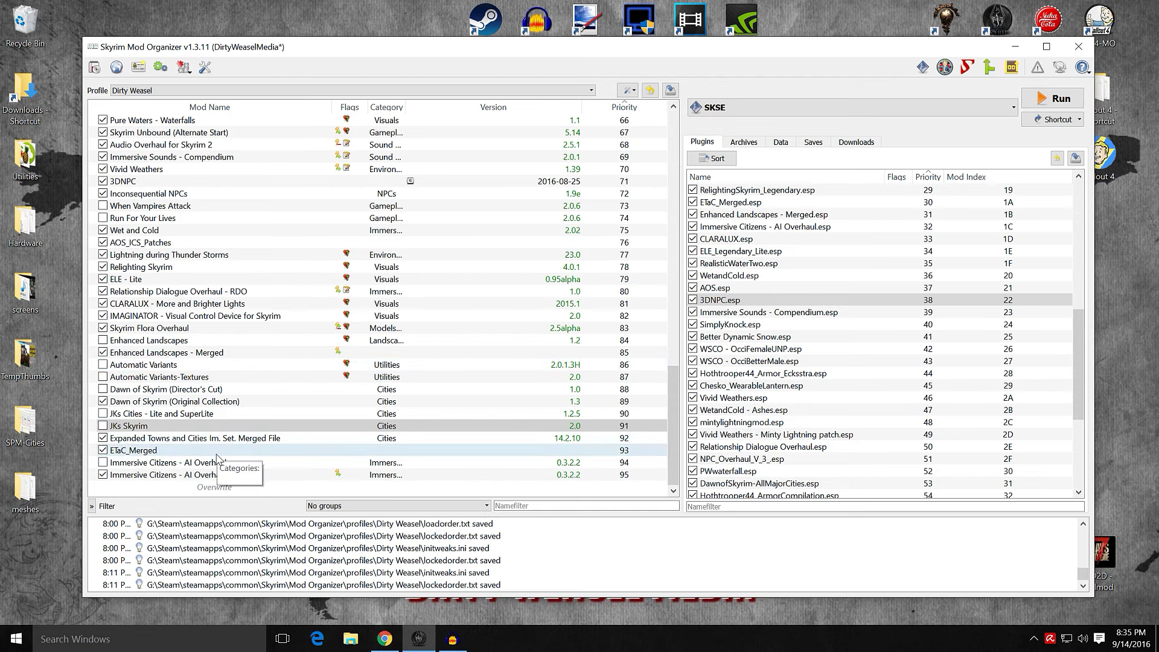
click(870, 144)
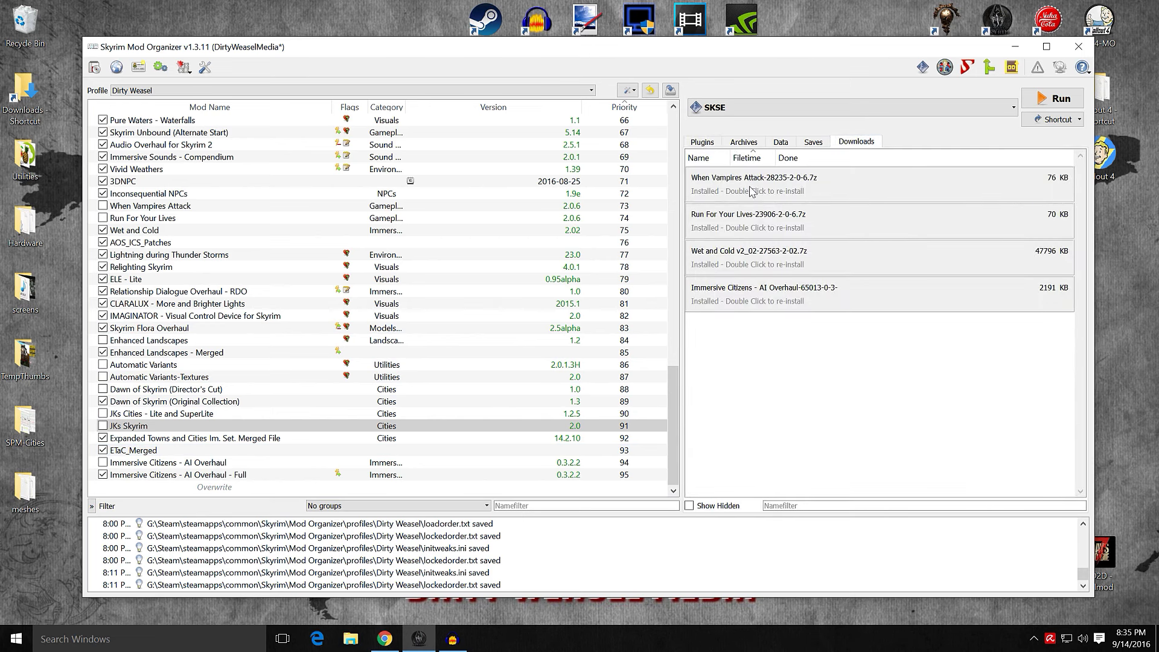
right_click(752, 185)
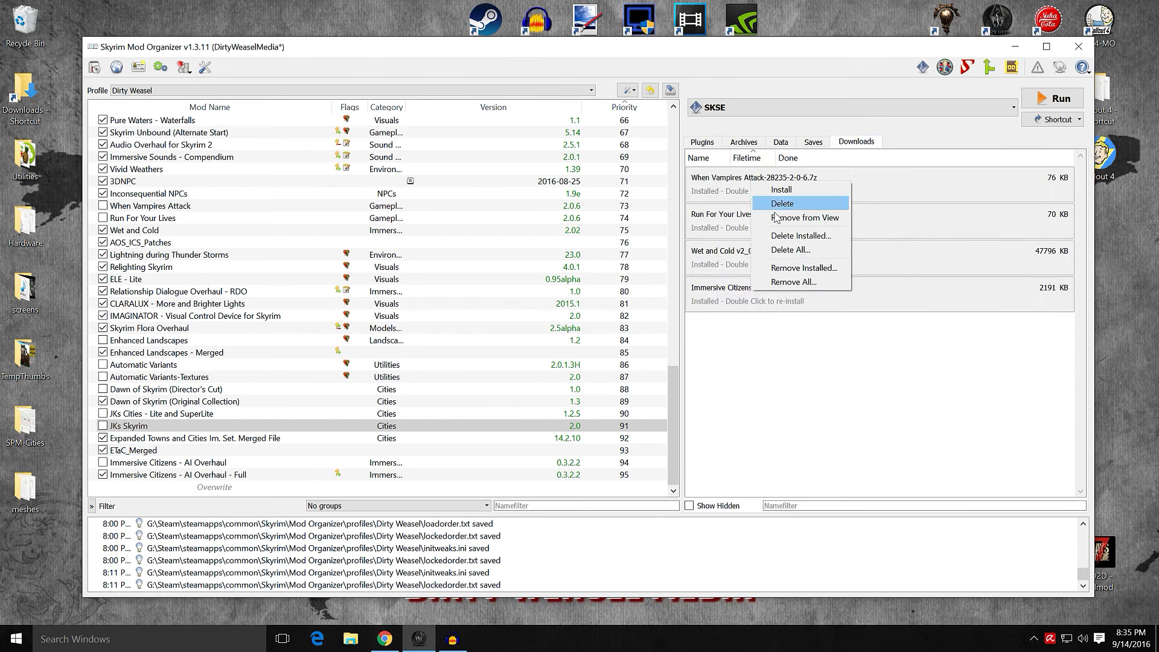
click(753, 217)
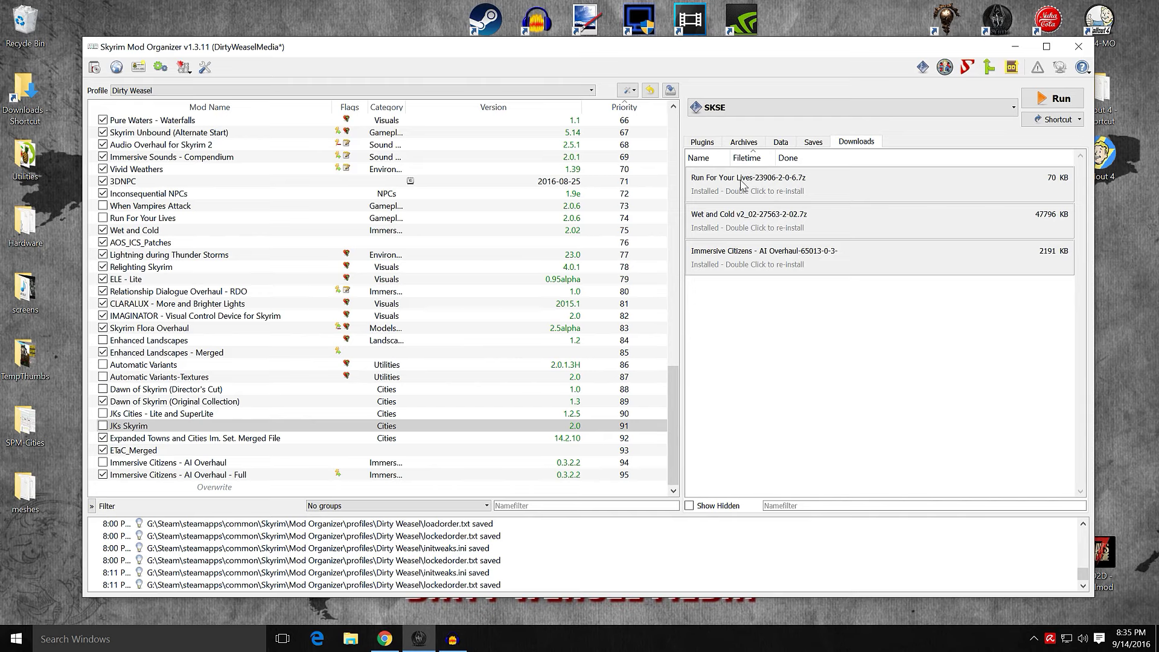
right_click(742, 183)
click(778, 221)
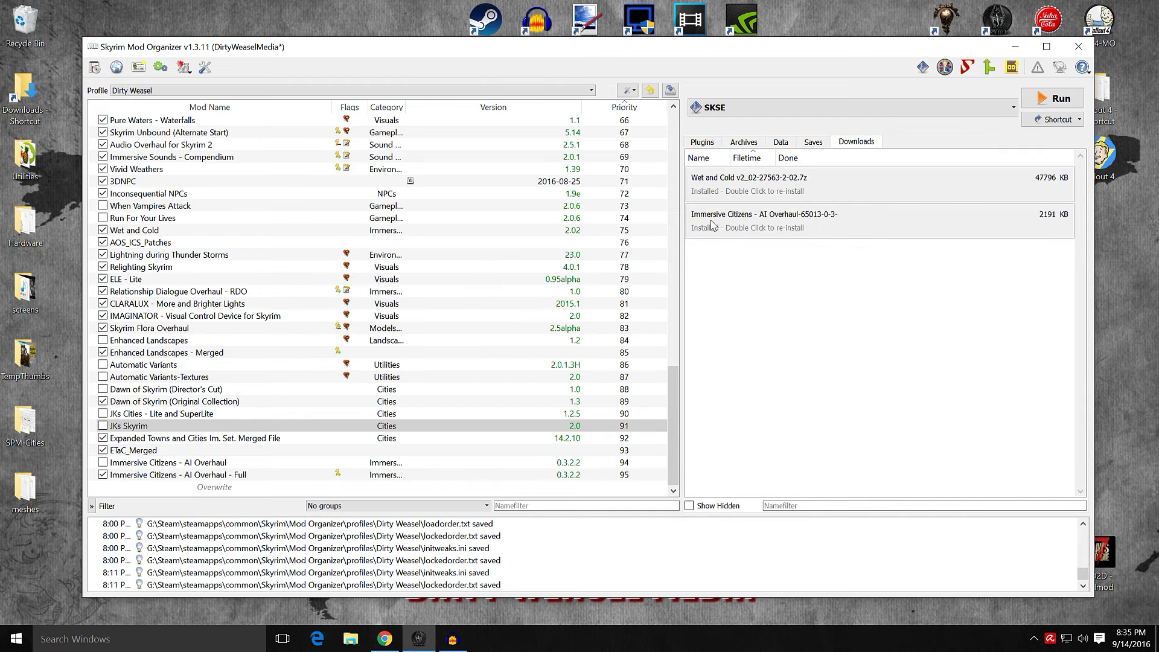
- Open the Wet and Cold 2.02 installer and review each optional component, leaving all unchecked
double_click(738, 189)
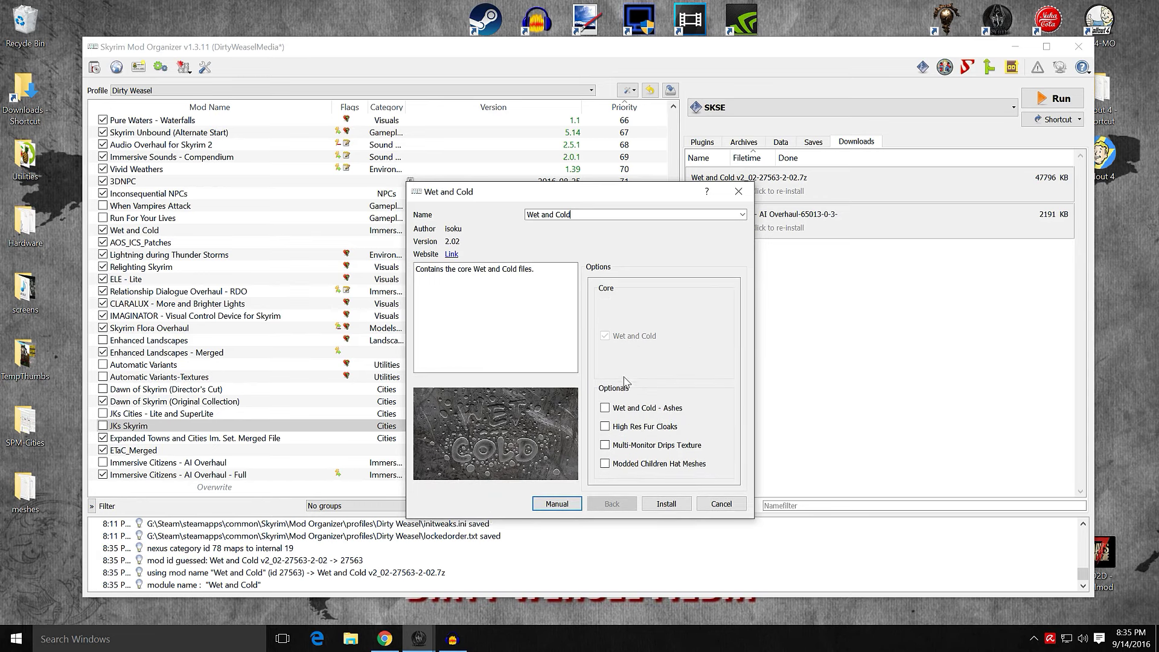
mouse_move(629, 412)
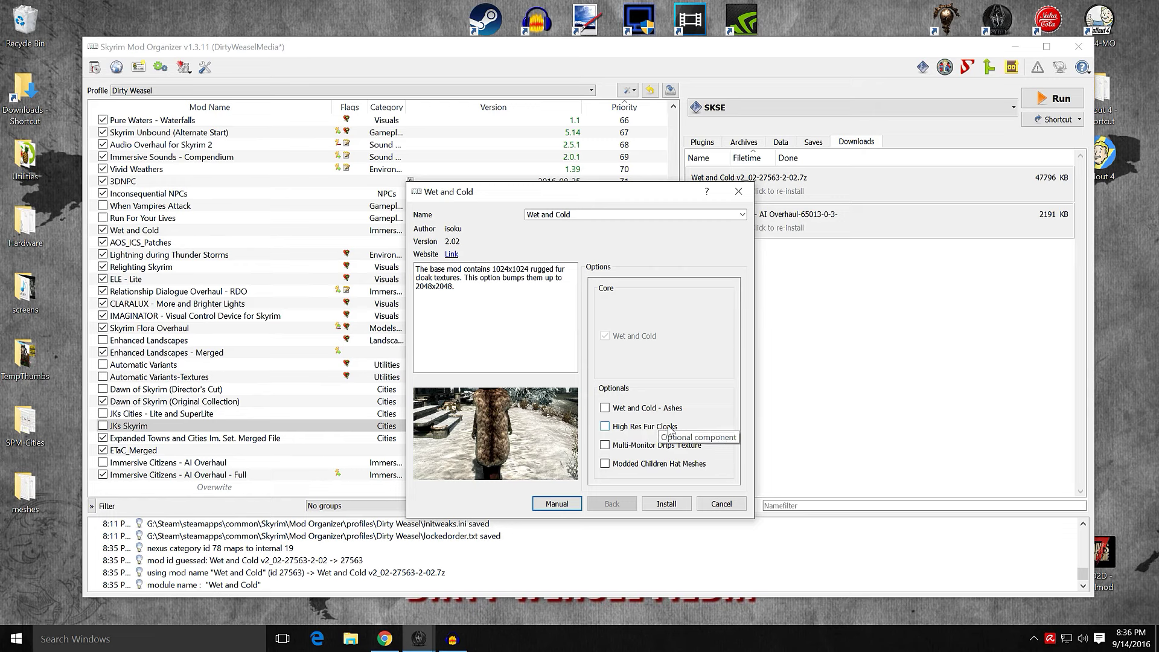
mouse_move(655, 449)
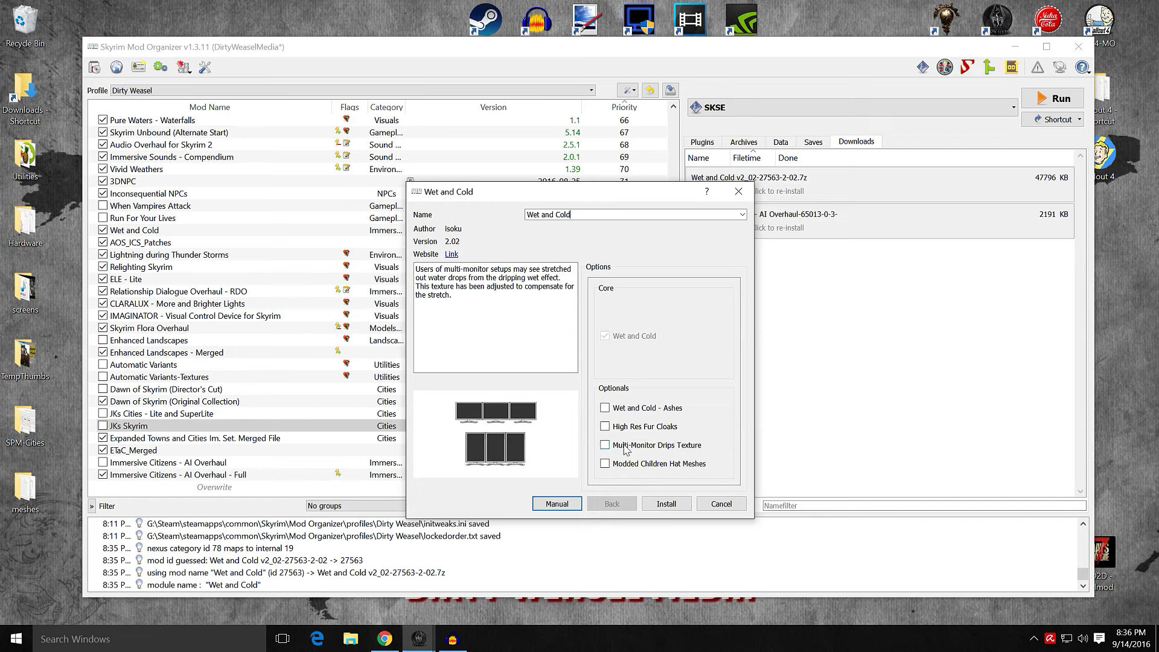
mouse_move(633, 465)
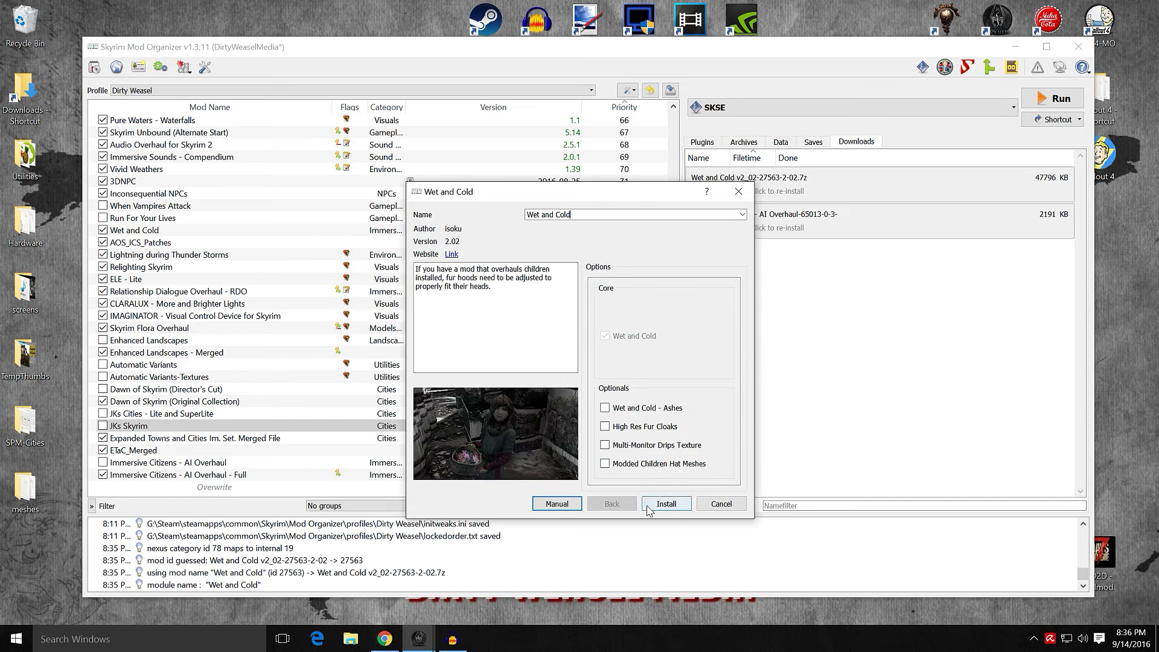
click(732, 508)
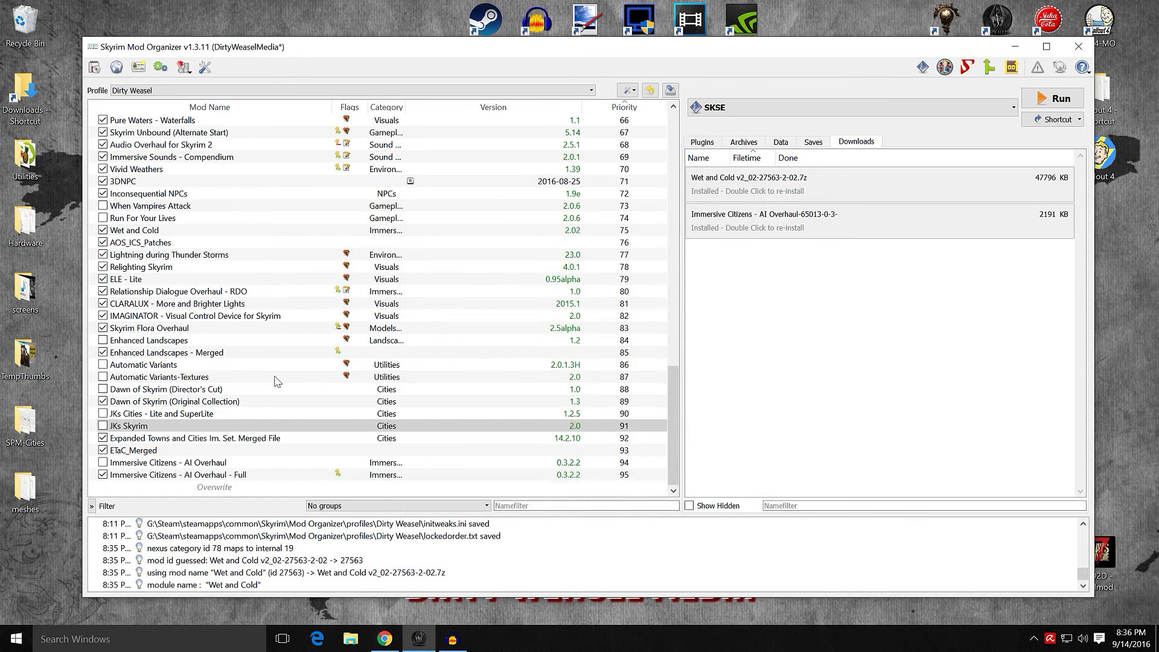
click(195, 232)
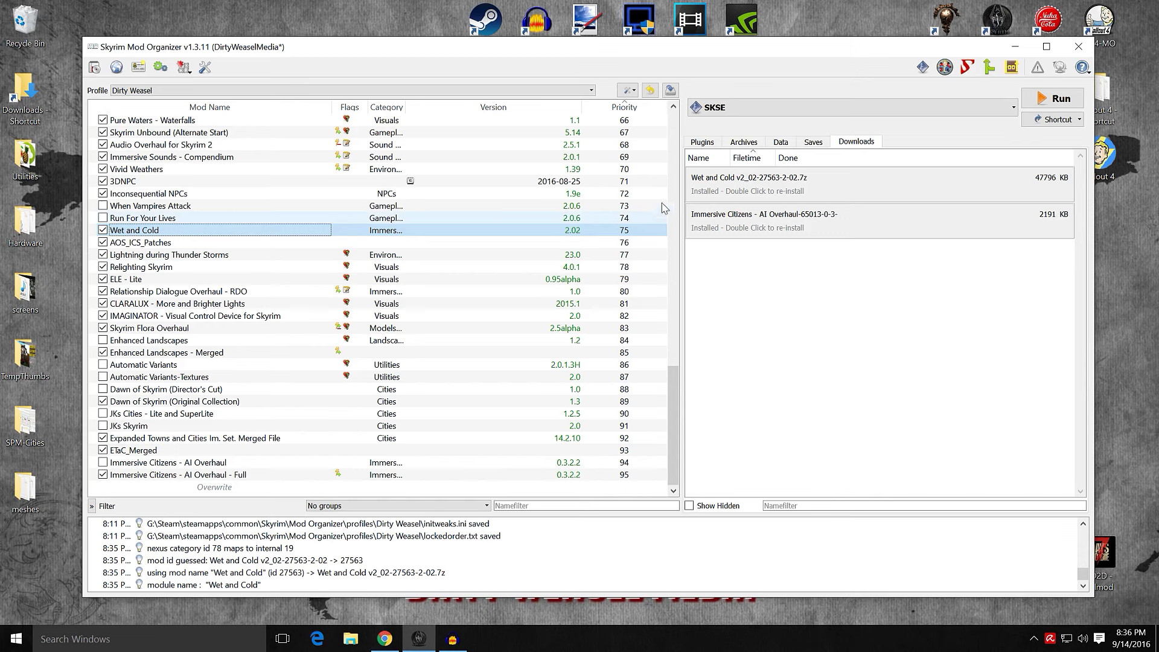
click(712, 144)
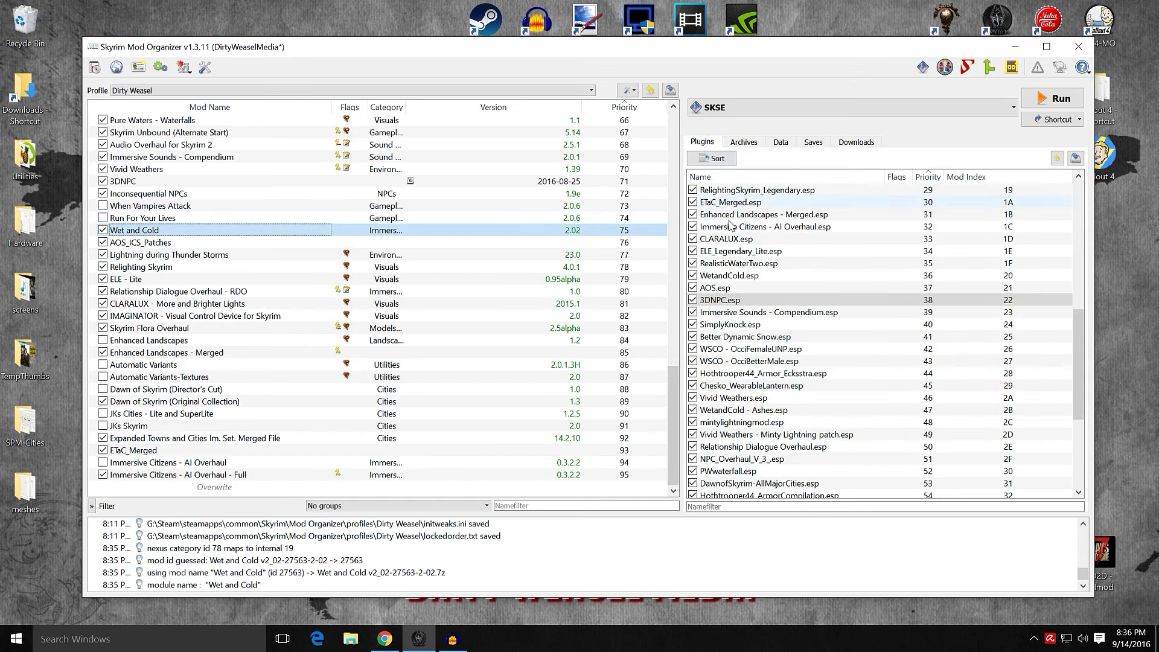
scroll(857, 314, down, 14)
scroll(857, 316, down, 1)
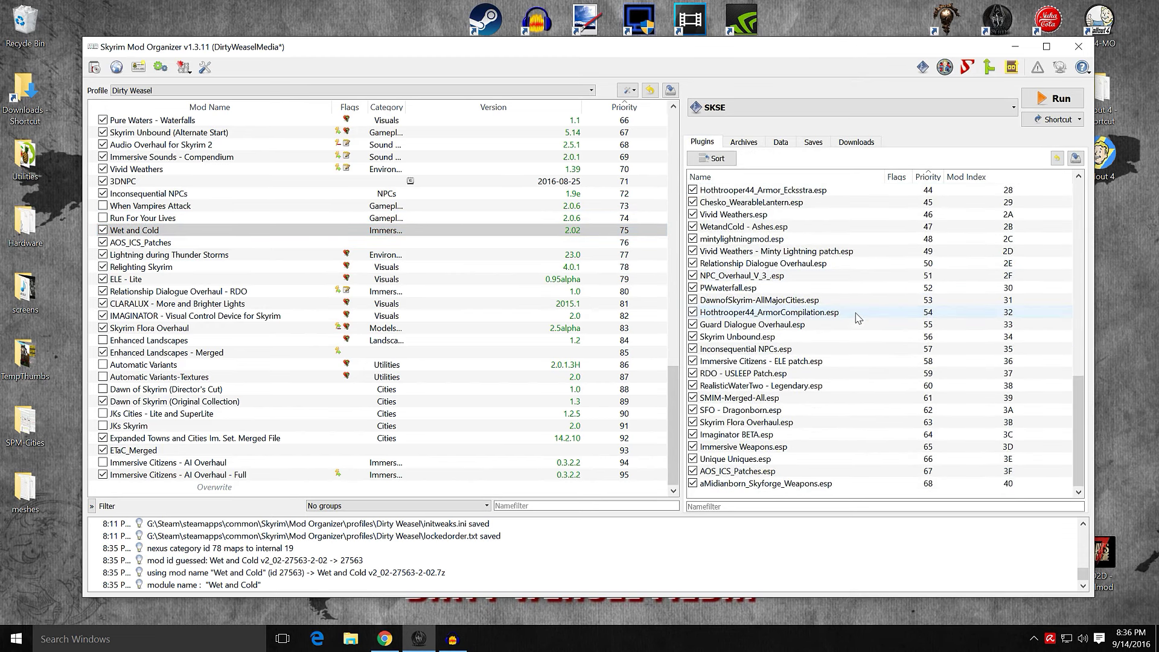
scroll(813, 332, up, 4)
scroll(813, 331, up, 4)
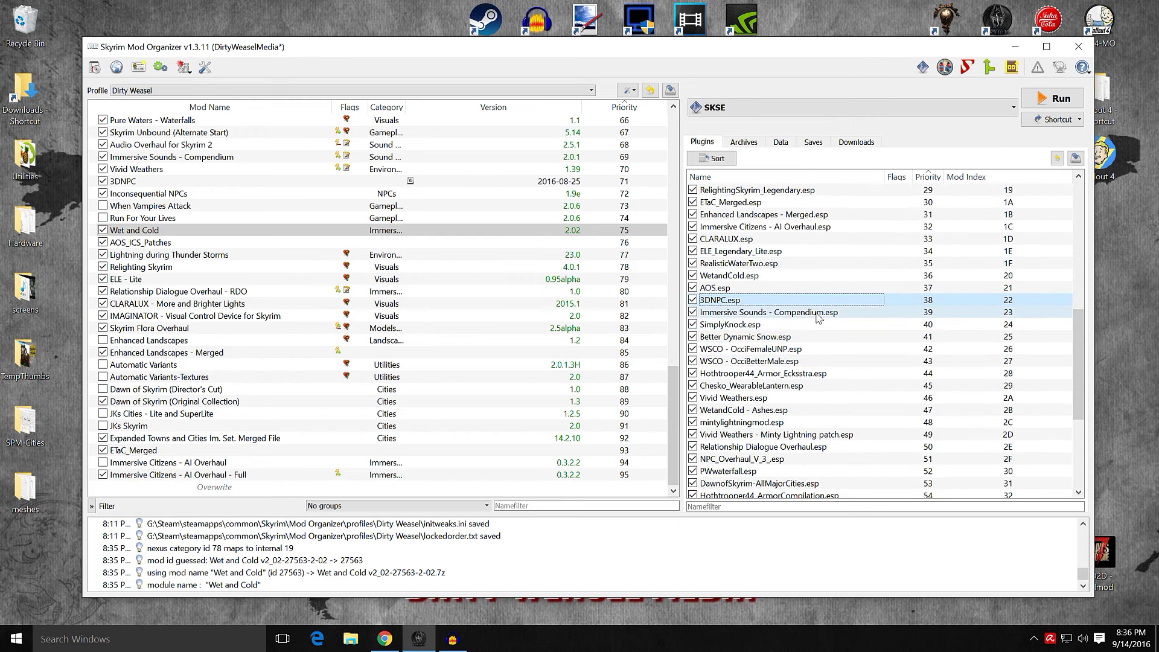
click(1002, 49)
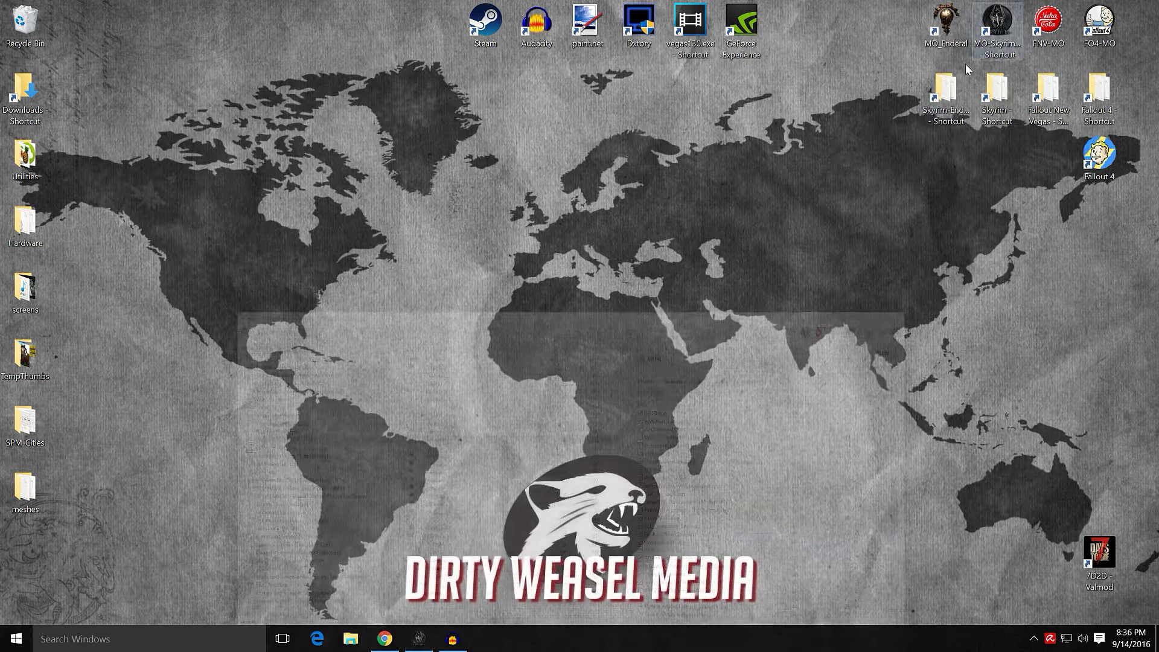
- Return to Chrome showing the Immersive Citizens – AI Overhaul page on Nexus Mods
click(384, 639)
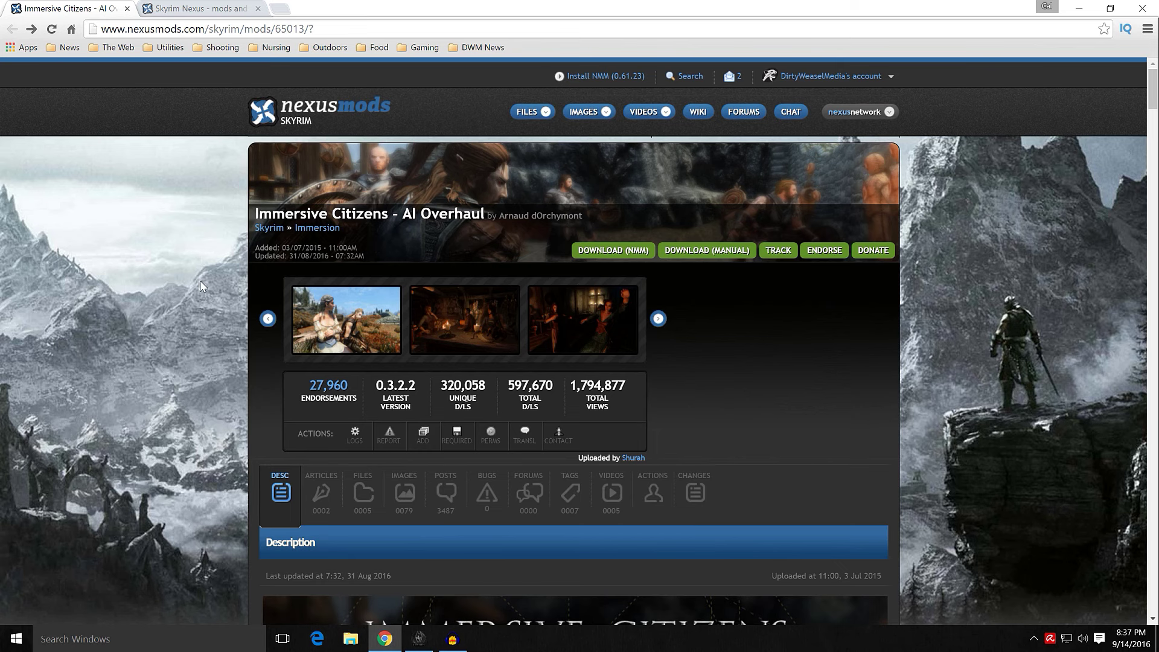
scroll(220, 374, down, 7)
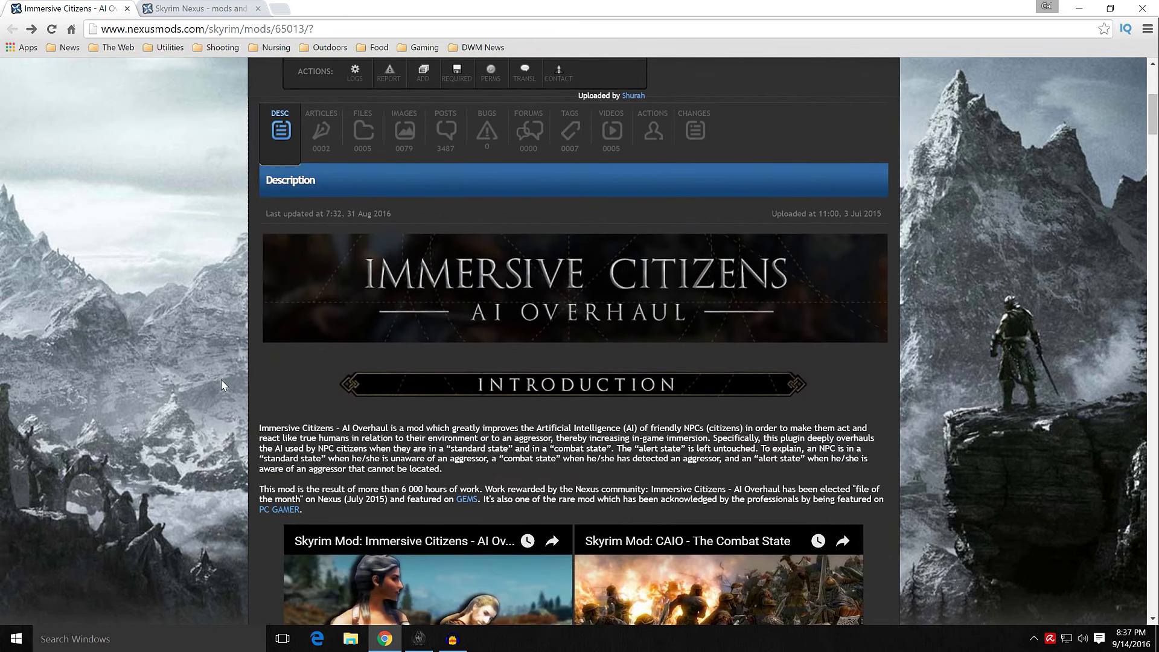
scroll(221, 386, down, 2)
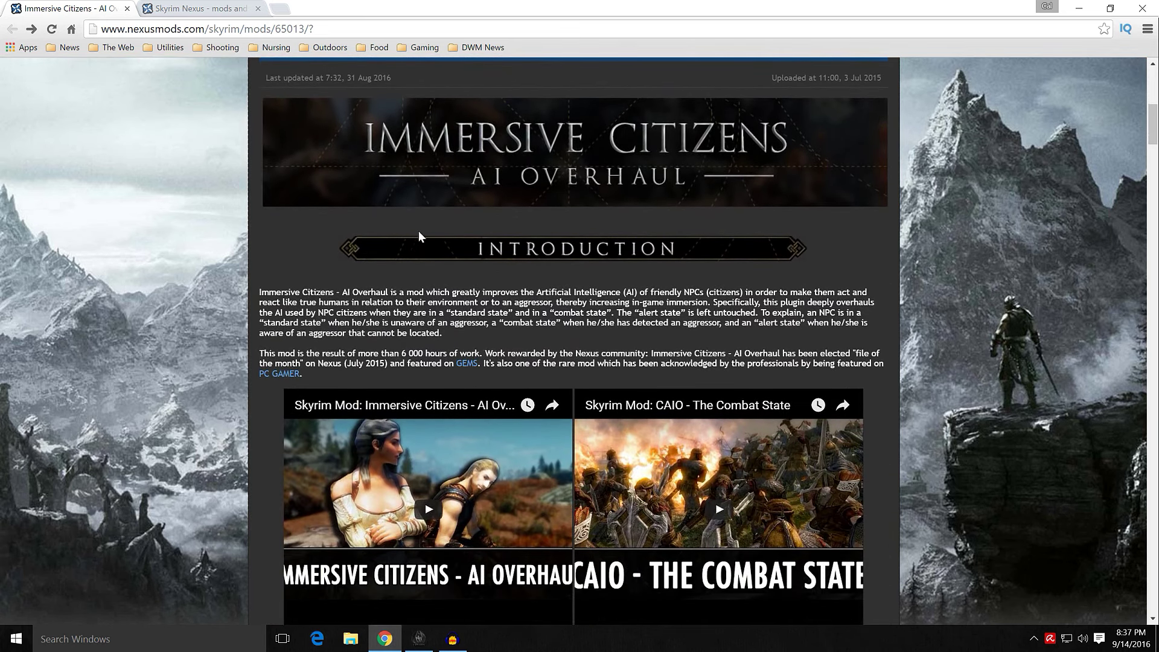
scroll(260, 329, down, 3)
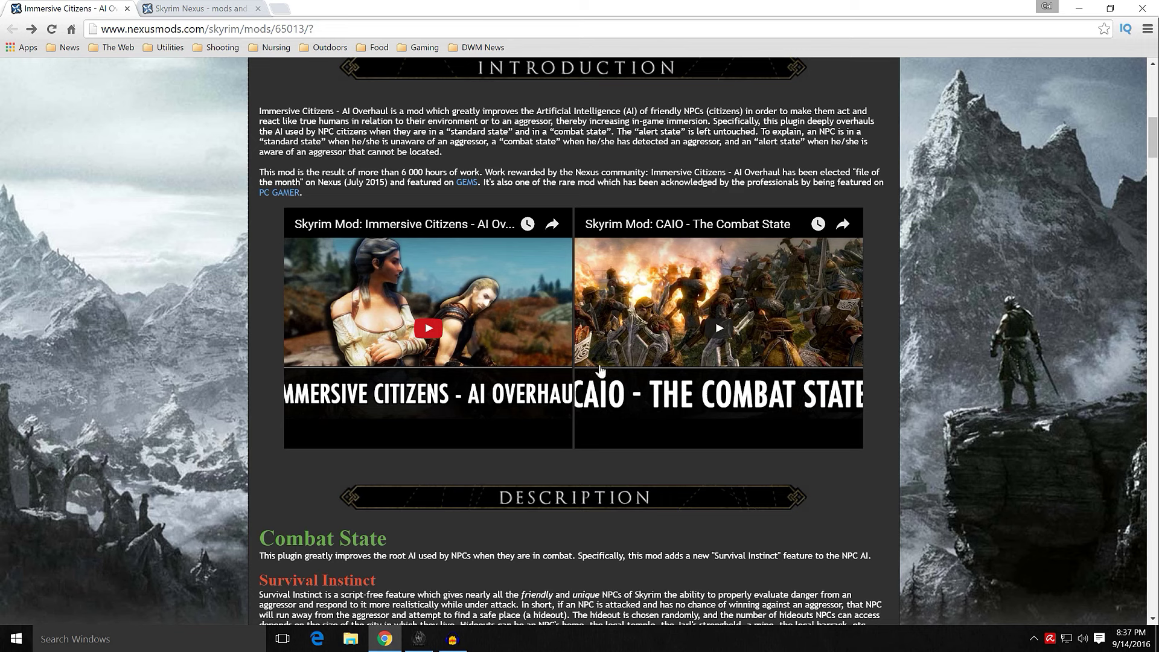
scroll(510, 376, up, 5)
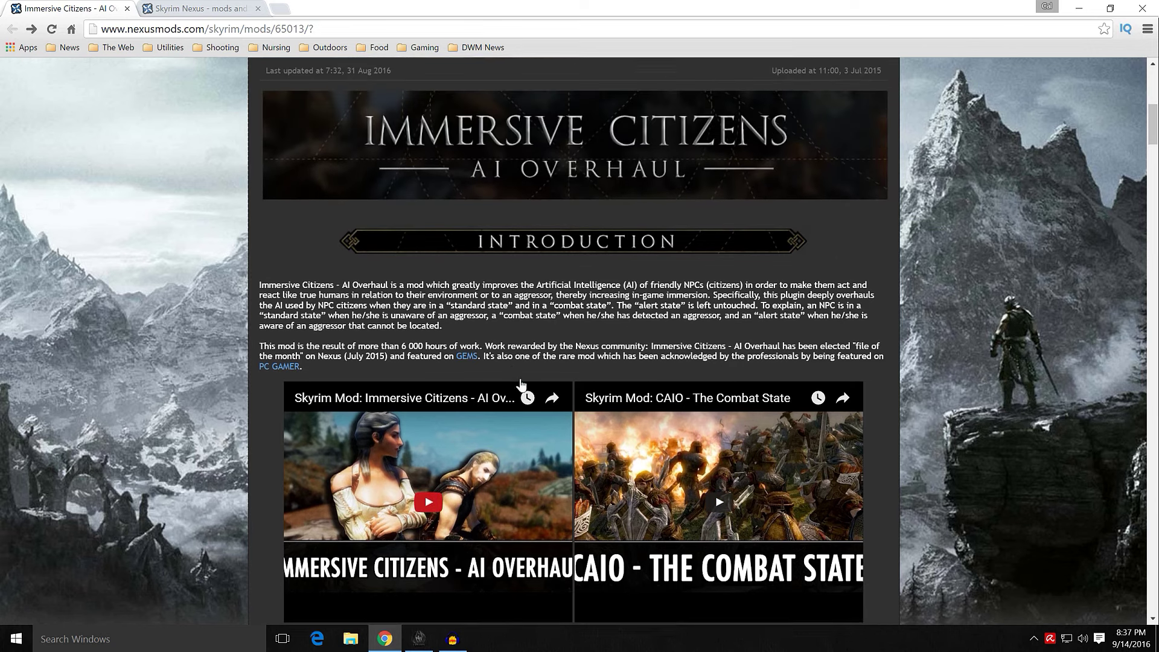
scroll(510, 372, up, 3)
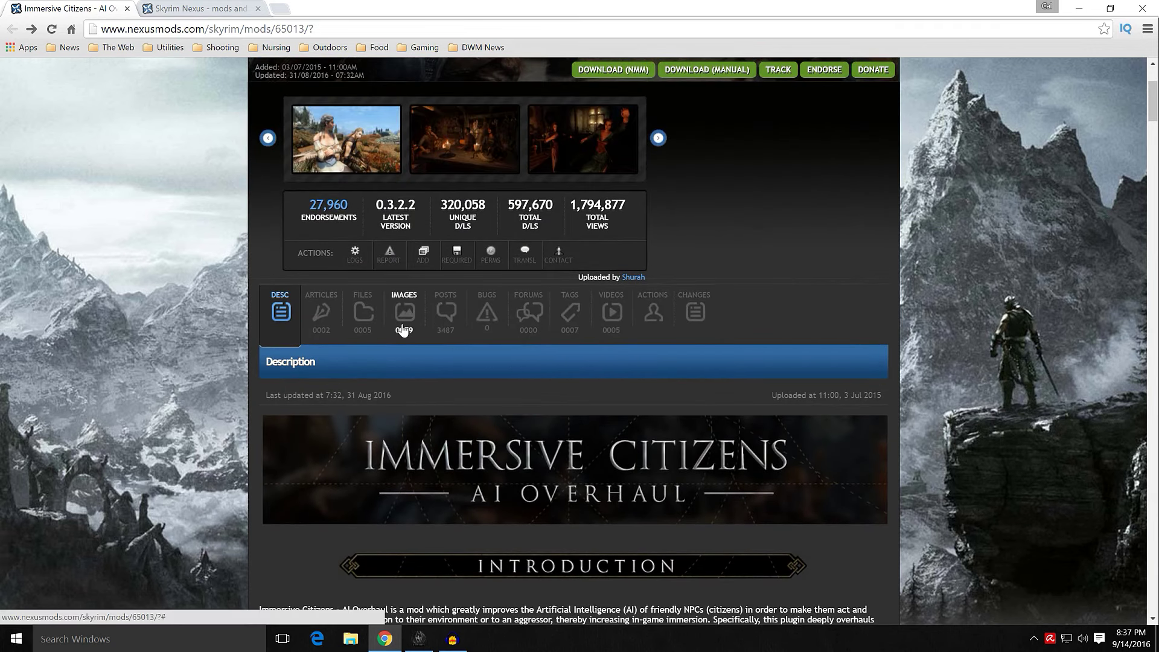
click(612, 320)
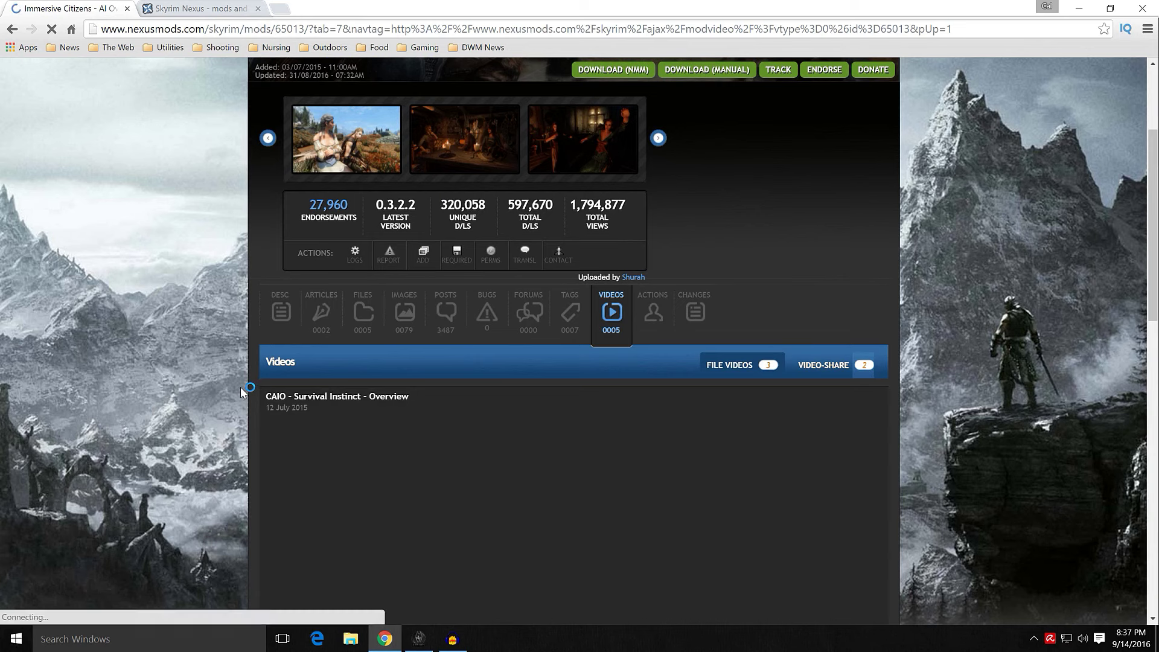
scroll(241, 387, down, 3)
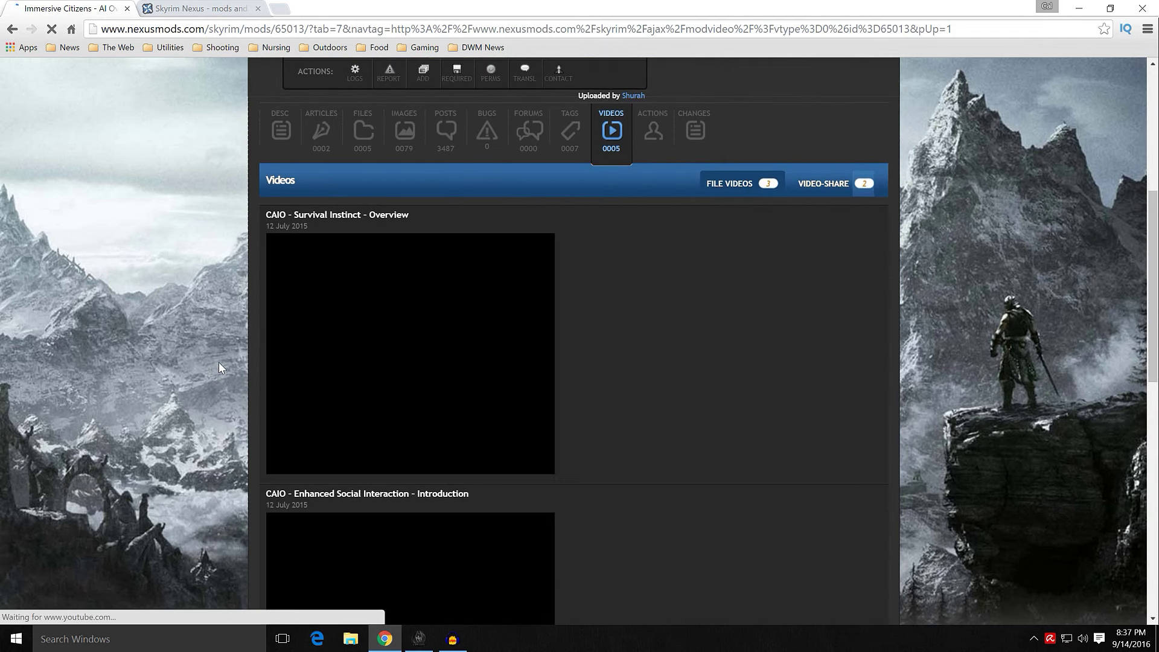
scroll(218, 362, down, 2)
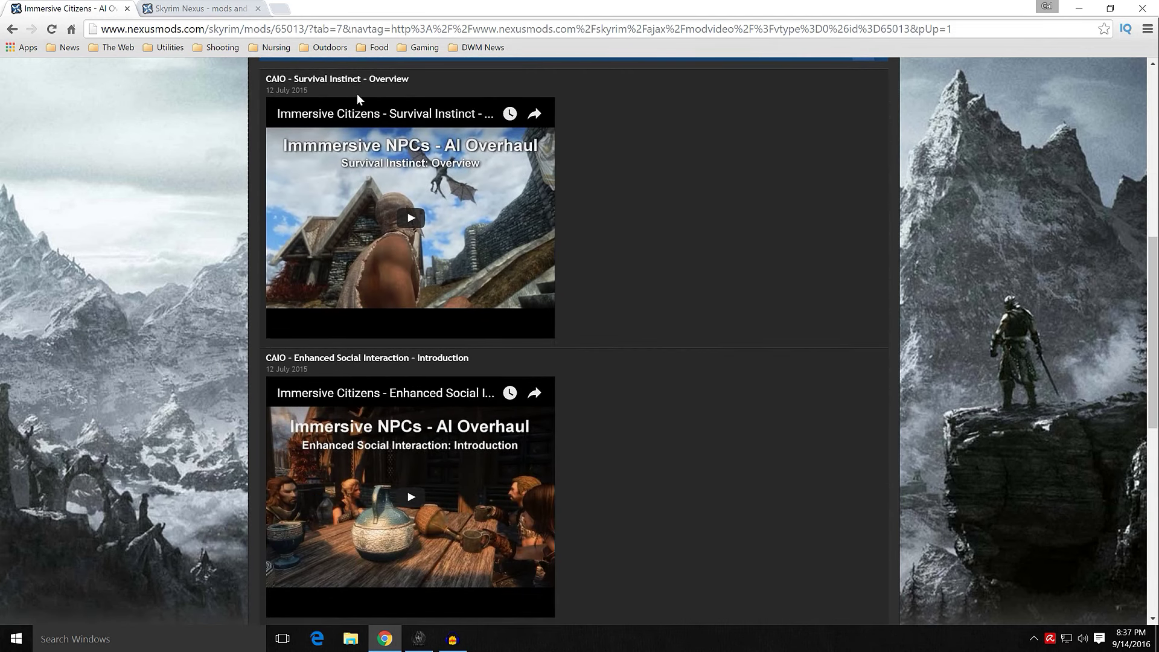
scroll(372, 256, down, 3)
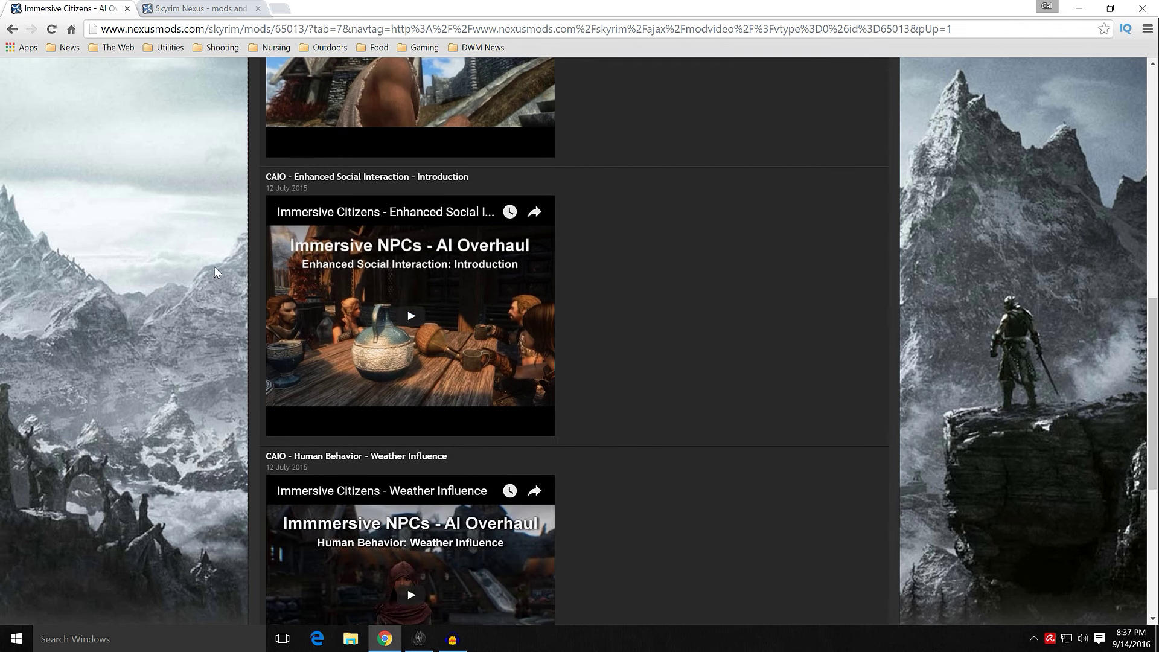
scroll(248, 295, down, 2)
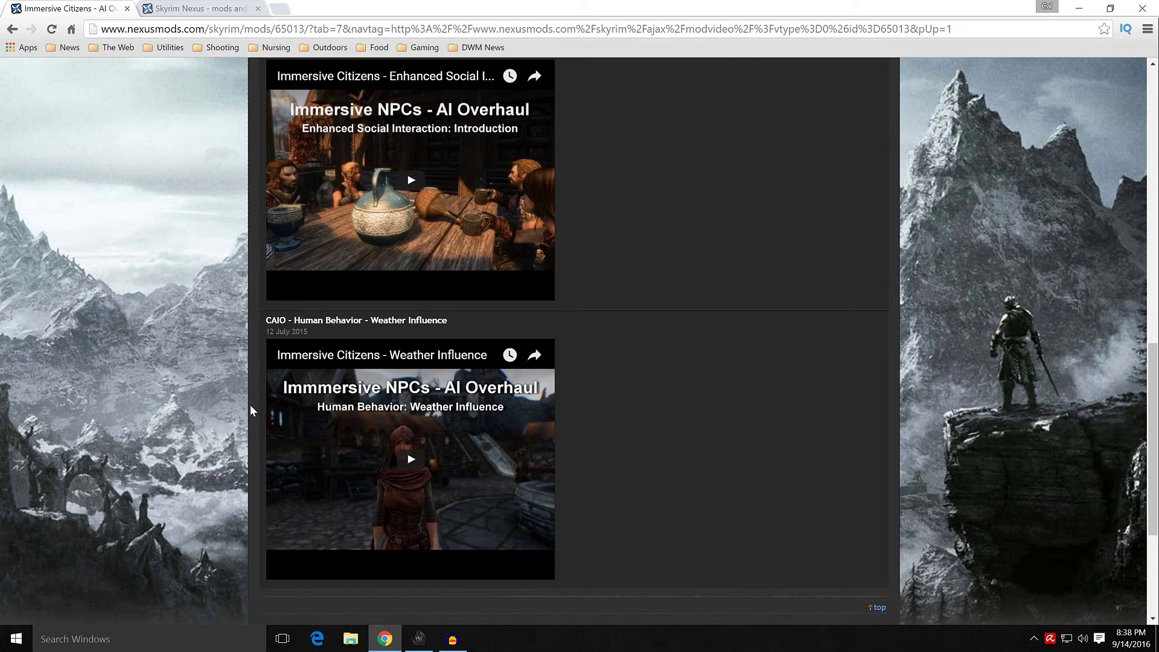
scroll(250, 405, up, 2)
scroll(250, 405, up, 8)
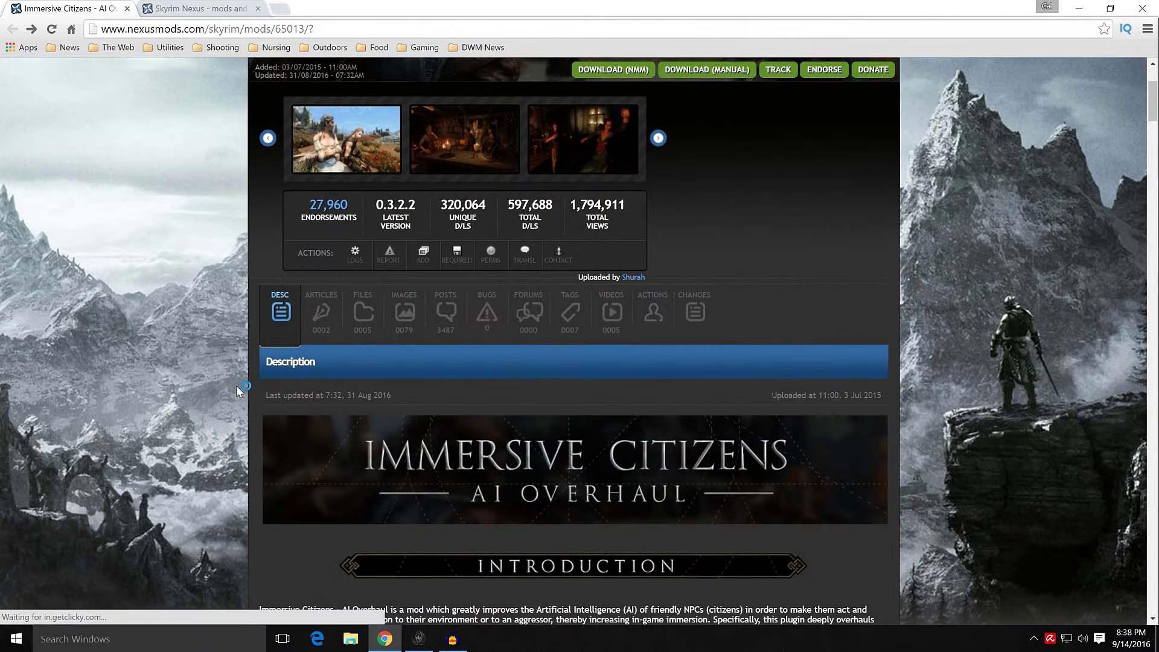
scroll(236, 386, down, 8)
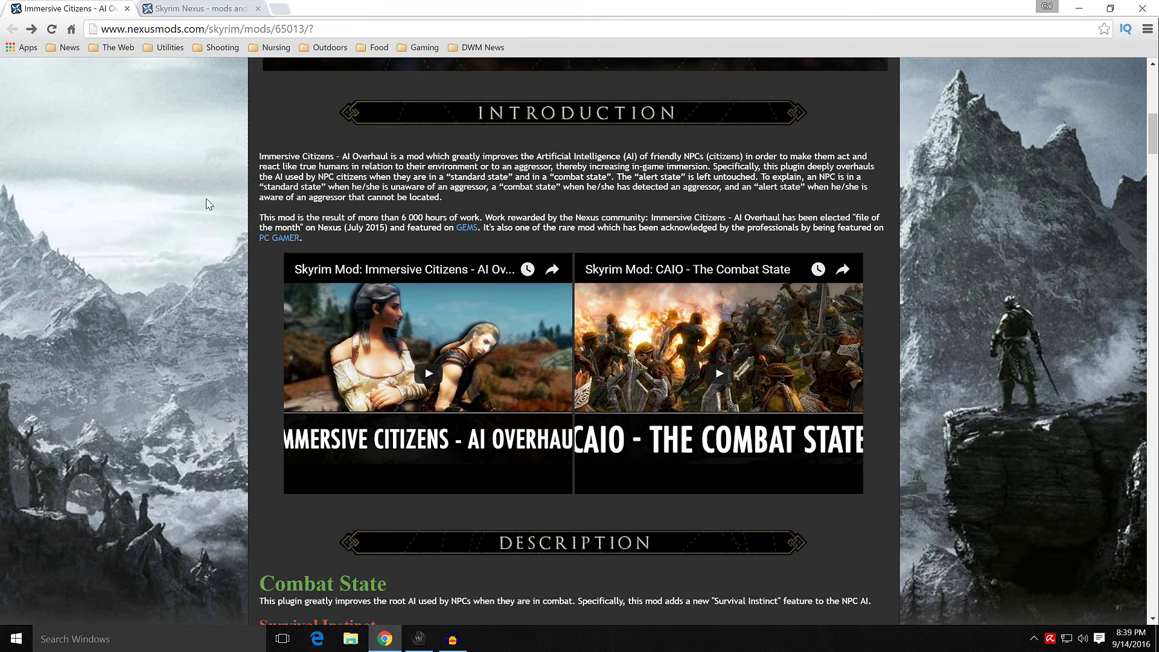
scroll(233, 203, down, 7)
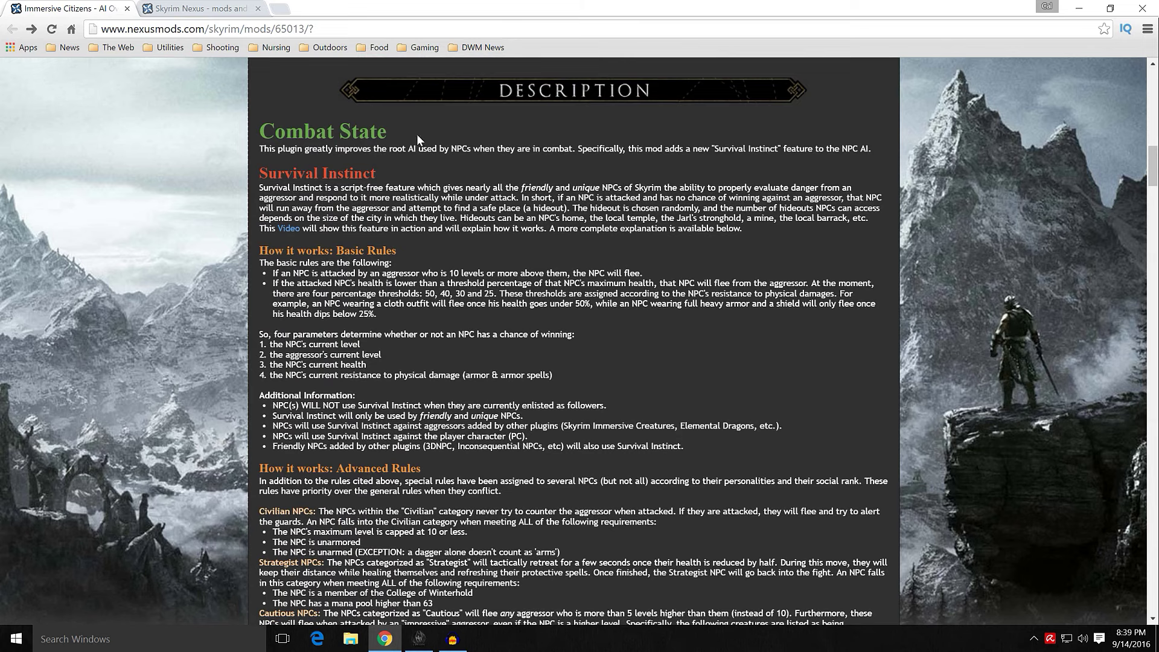
scroll(528, 241, down, 1)
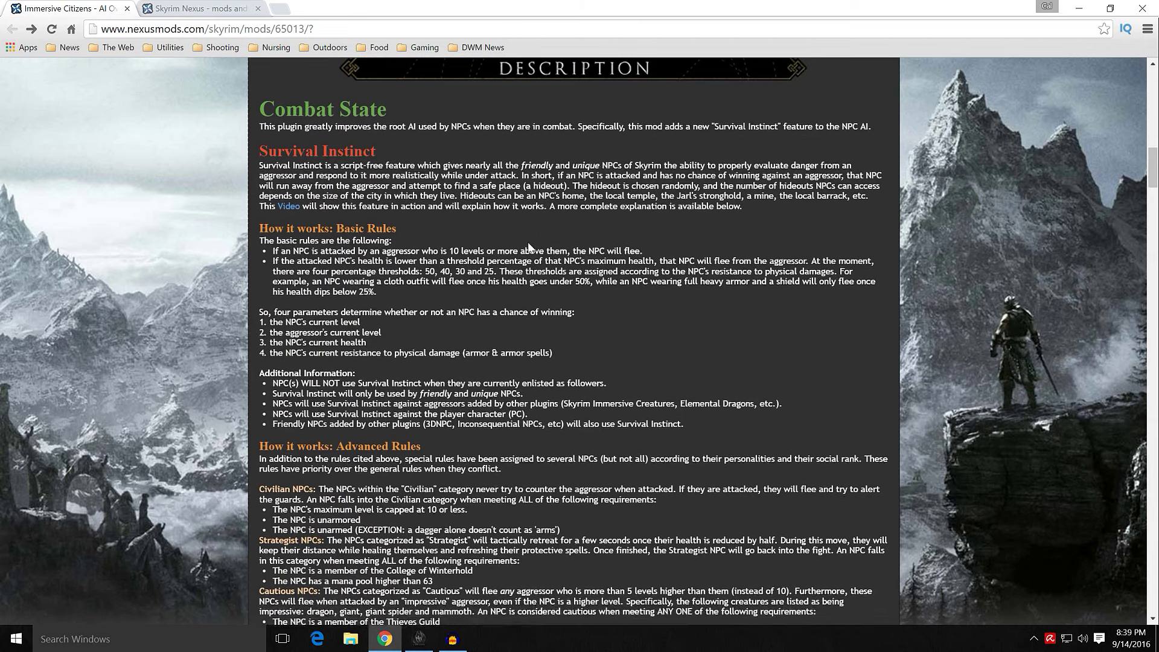
mouse_move(1152, 170)
mouse_down()
mouse_move(1152, 604)
mouse_move(1121, 250)
mouse_move(1131, 147)
mouse_move(1132, 164)
mouse_up()
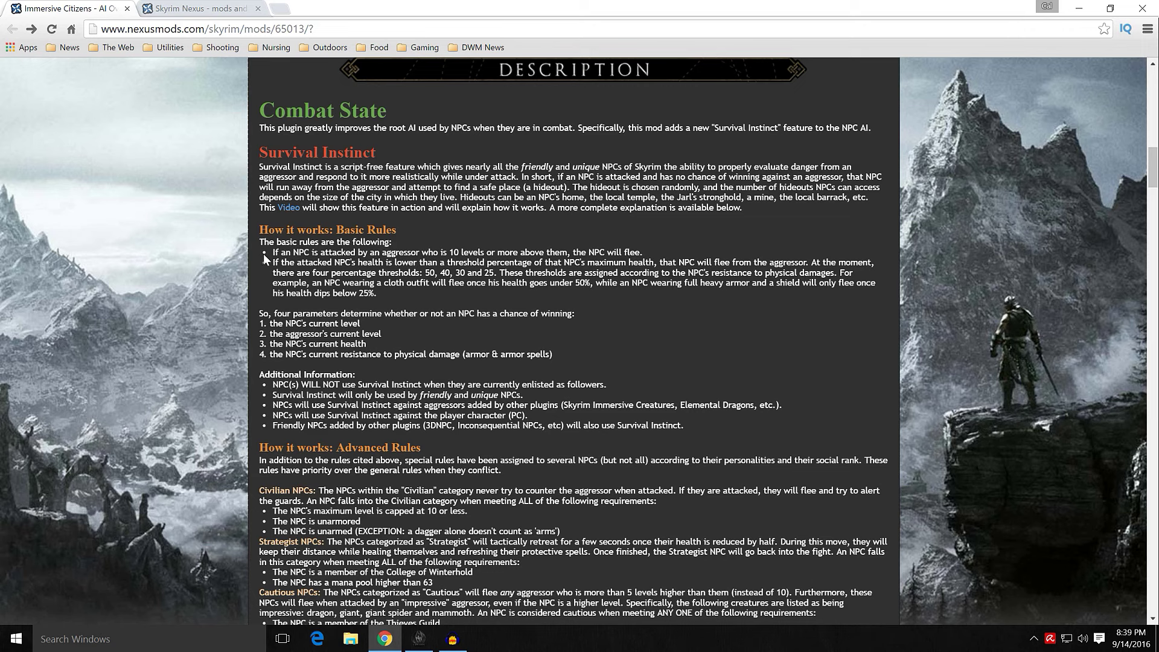
drag(273, 253, 371, 305)
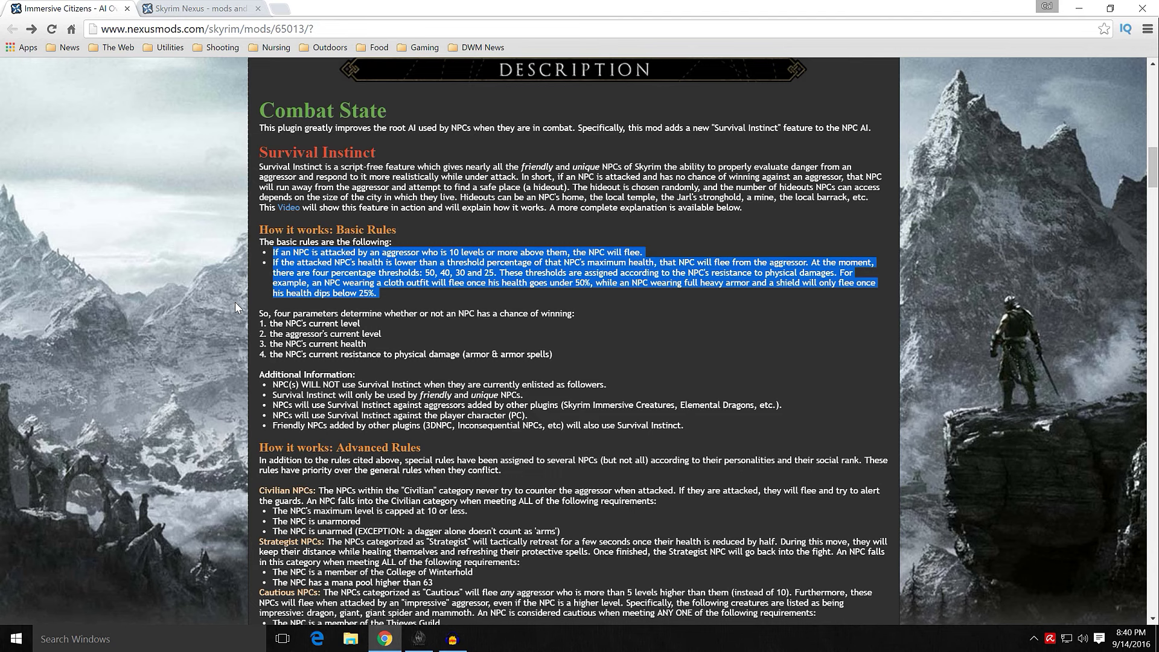
drag(237, 371, 242, 428)
- Highlight the Combat State NPC types: Civilian, Strategist, Fearless, Companions through Khajiit Merchants, Sleeping Agent
click(241, 428)
scroll(242, 427, down, 4)
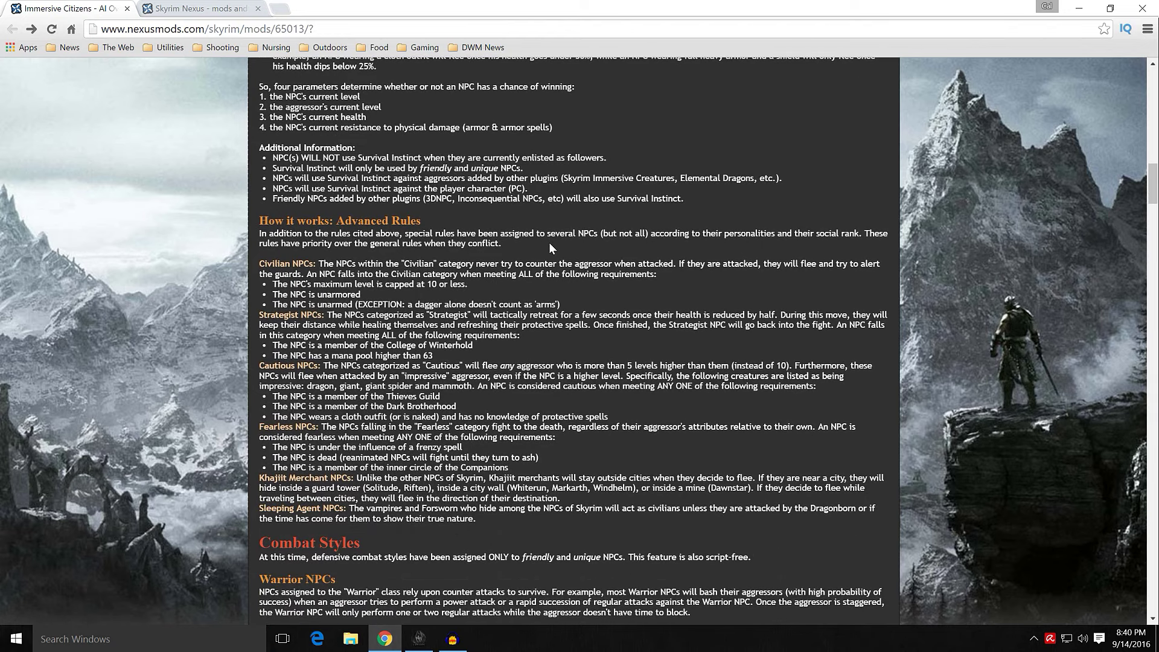
drag(259, 264, 309, 264)
drag(259, 314, 328, 315)
drag(248, 376, 317, 365)
drag(259, 426, 316, 426)
drag(256, 469, 351, 478)
drag(259, 507, 346, 508)
click(598, 405)
- Skim further down the description, then return up to the Standard State section
scroll(554, 300, down, 1)
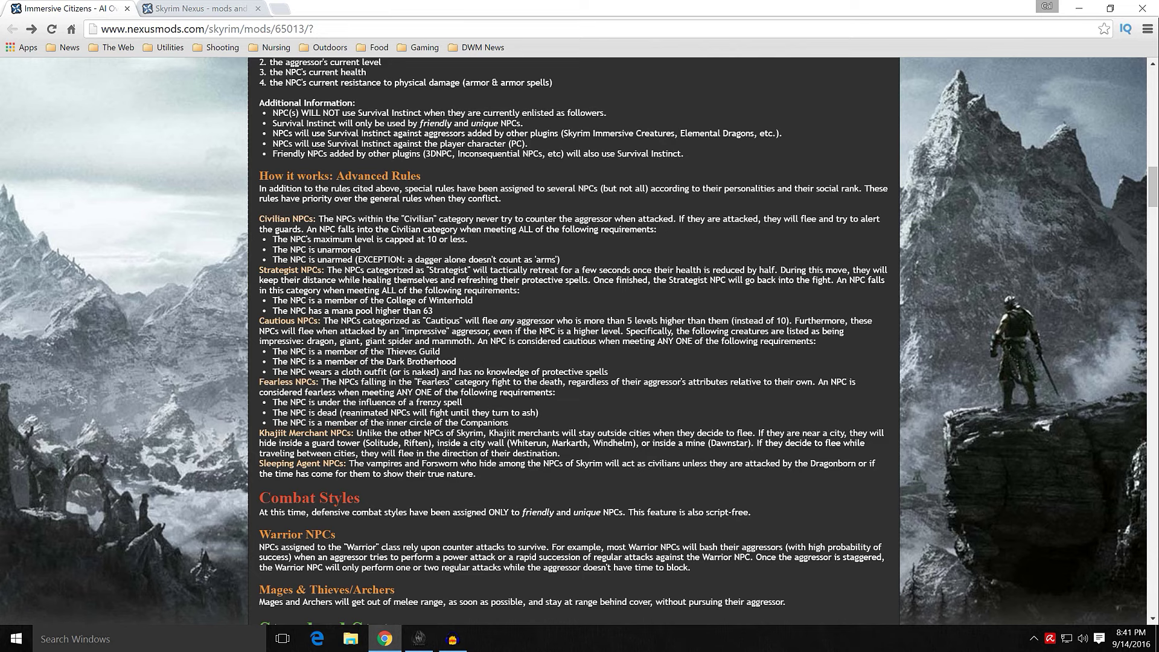
scroll(574, 342, down, 2)
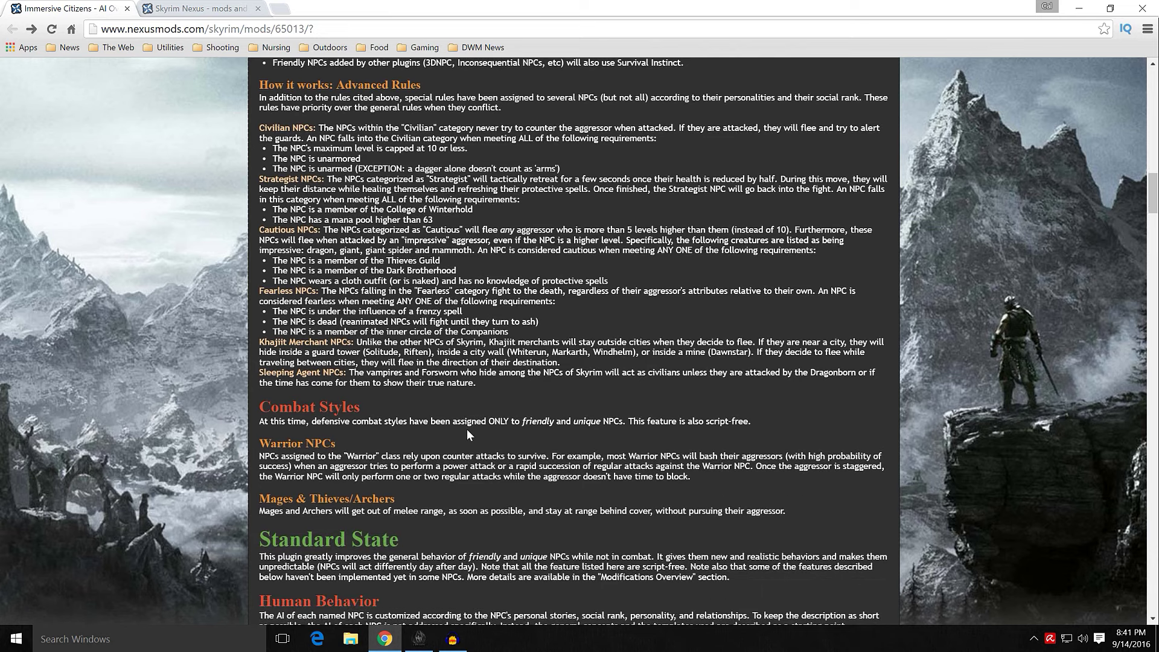
scroll(432, 344, up, 2)
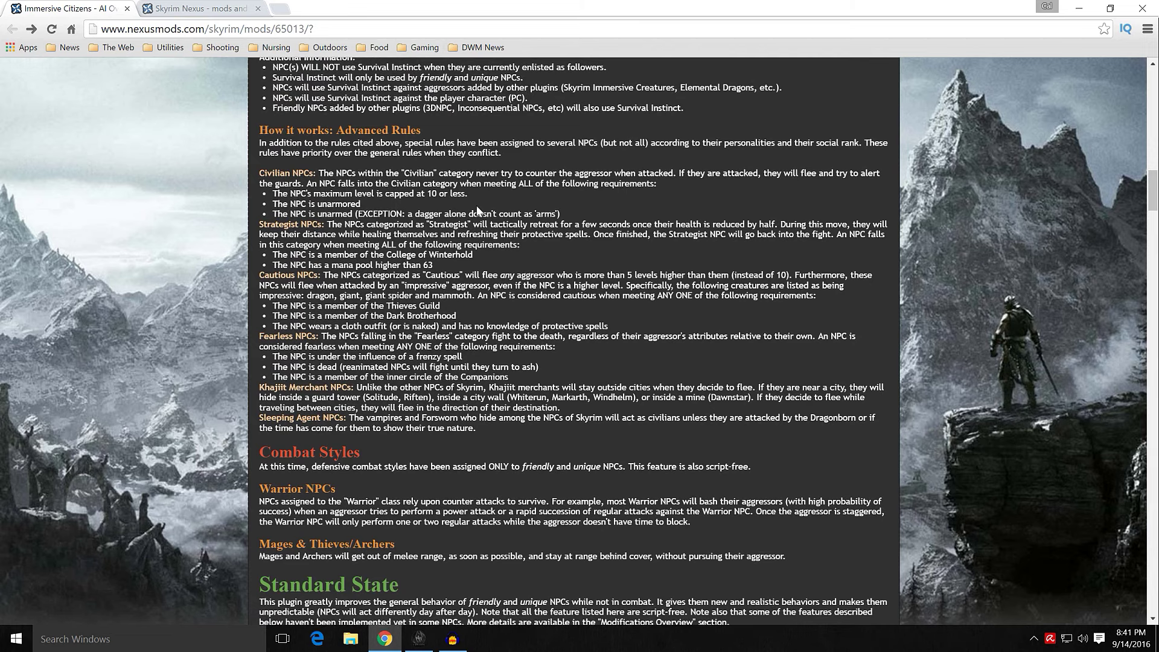
scroll(476, 205, down, 4)
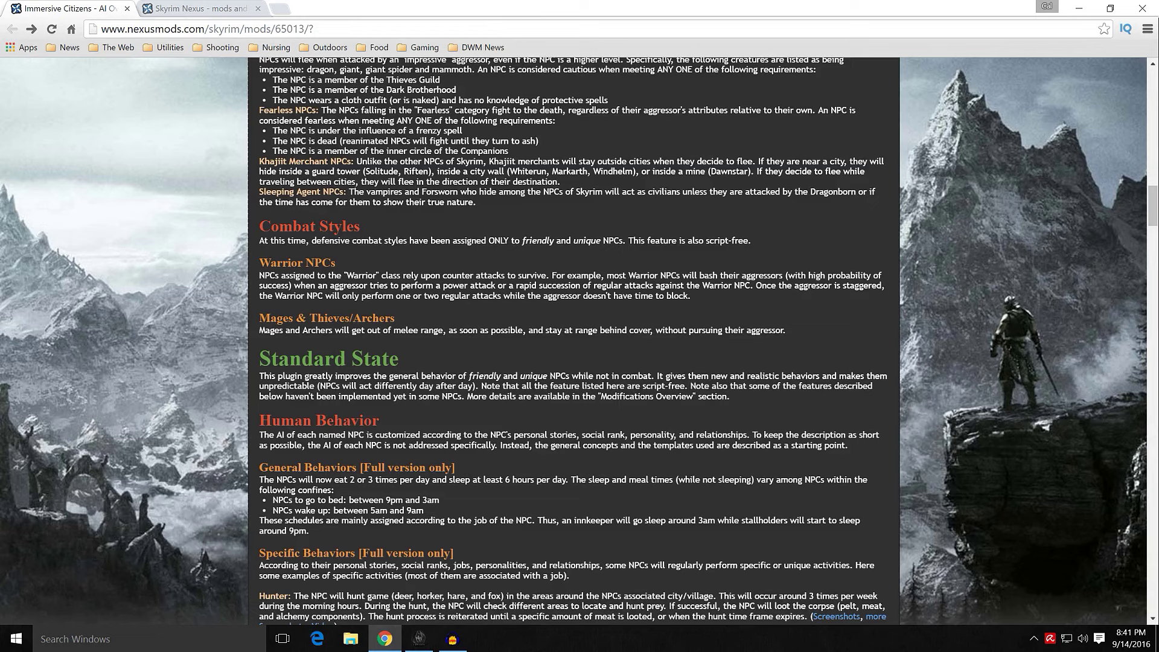
scroll(481, 266, down, 3)
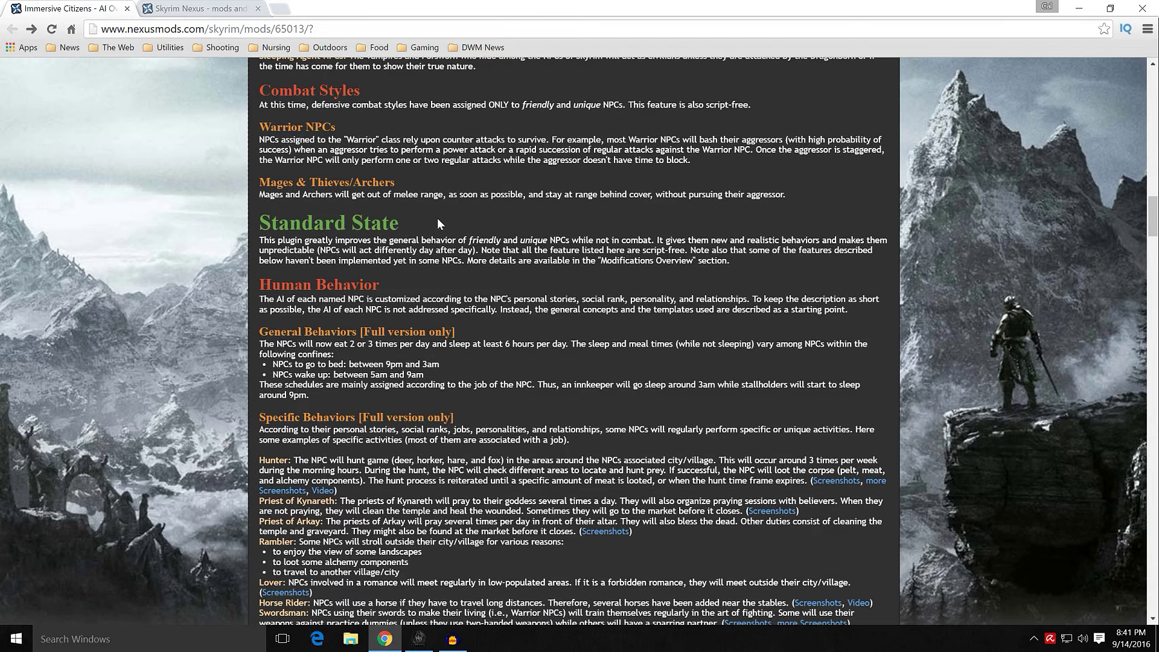
scroll(235, 230, down, 4)
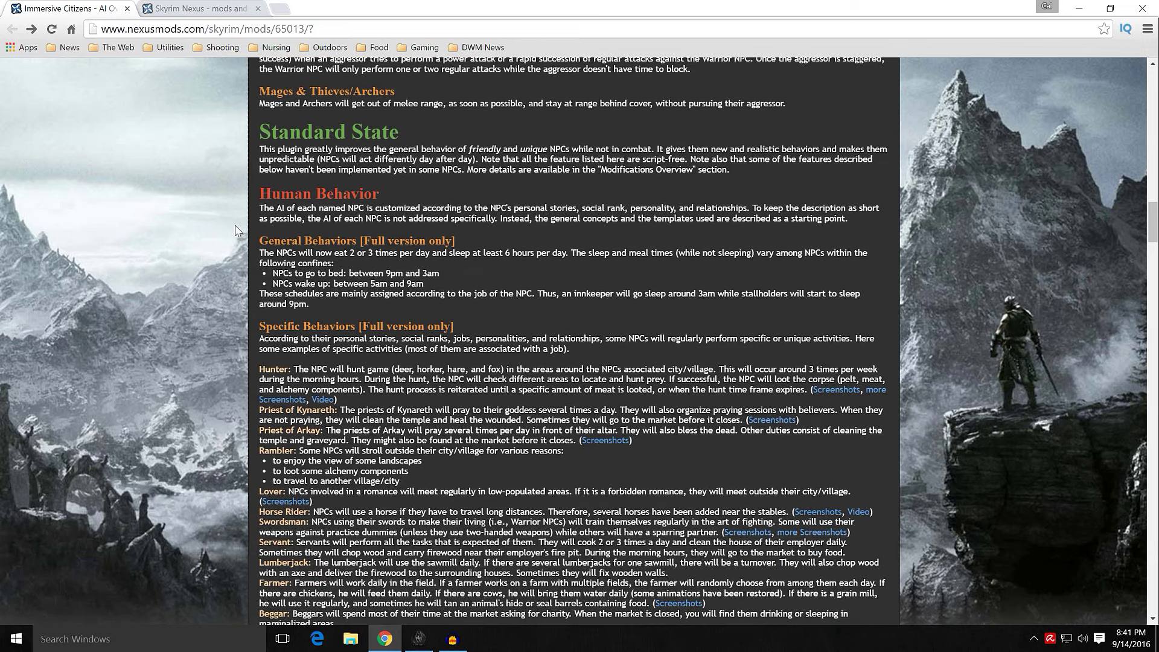
scroll(235, 230, up, 3)
scroll(236, 230, down, 1)
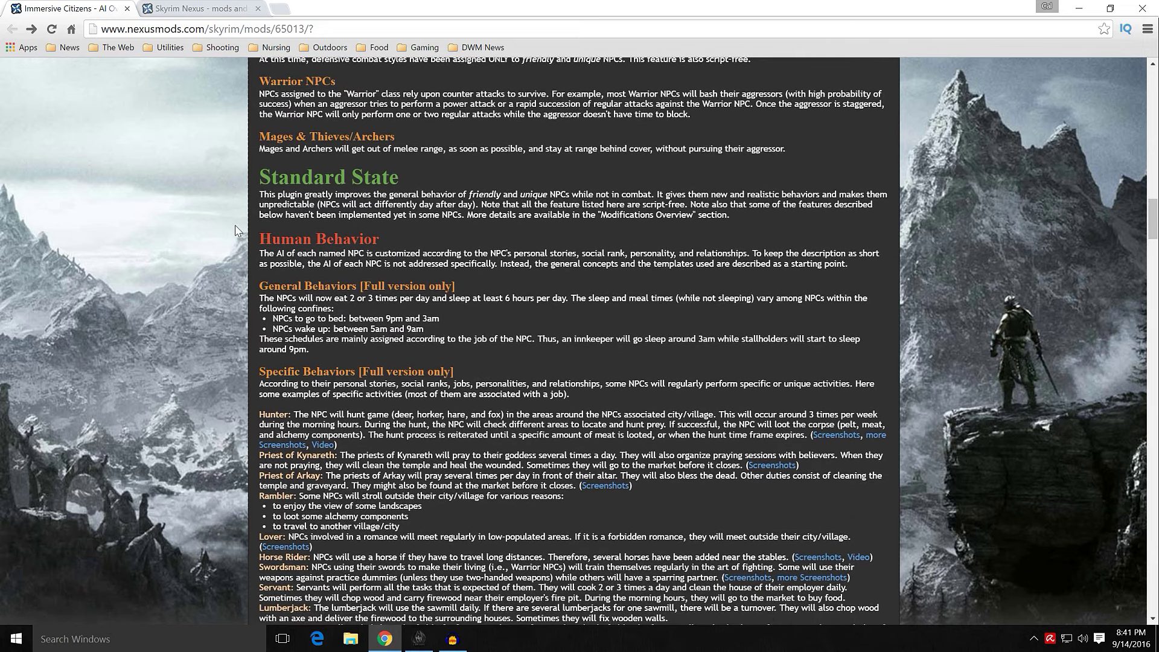
drag(257, 172, 379, 240)
click(265, 178)
scroll(252, 233, up, 1)
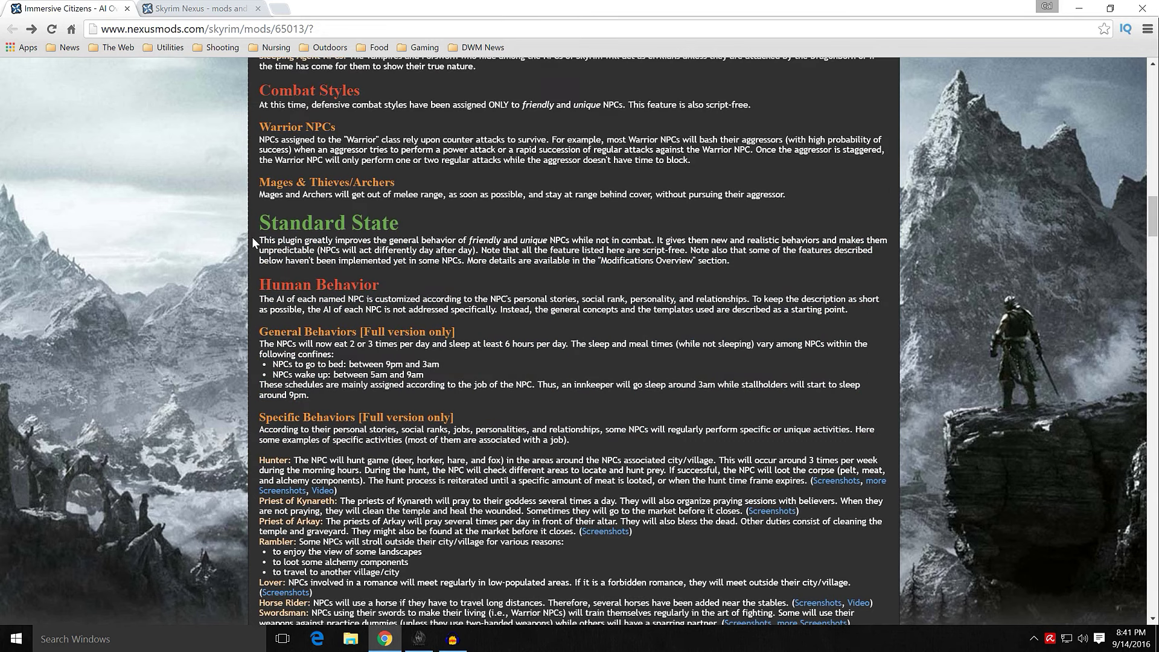
scroll(252, 240, up, 1)
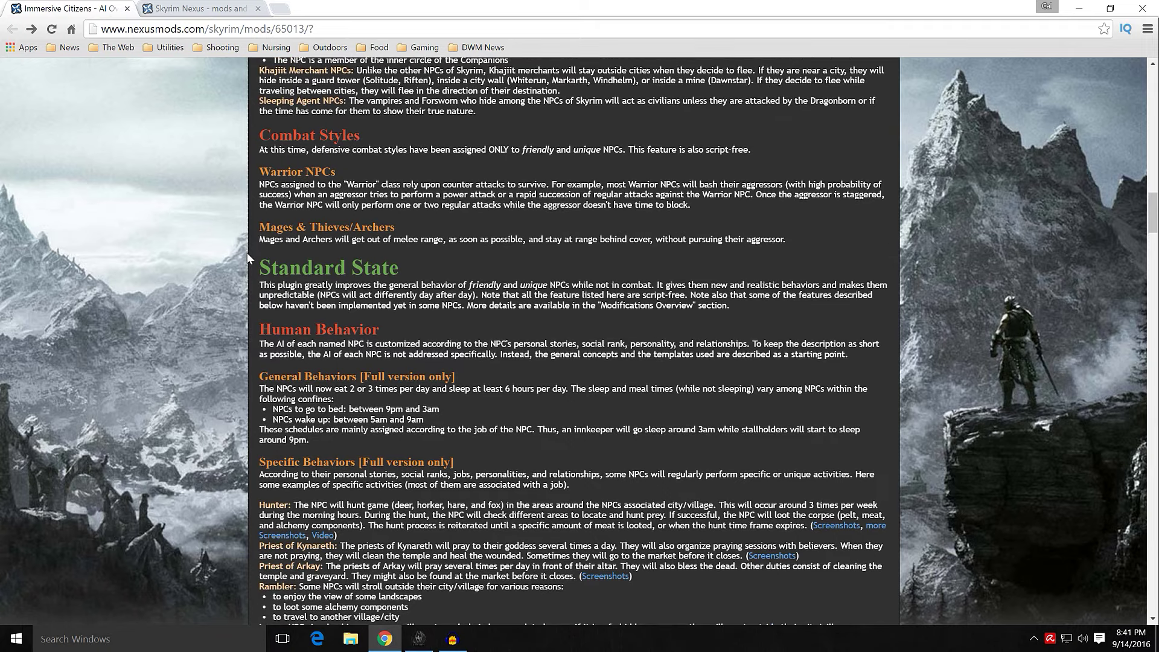
scroll(246, 259, up, 8)
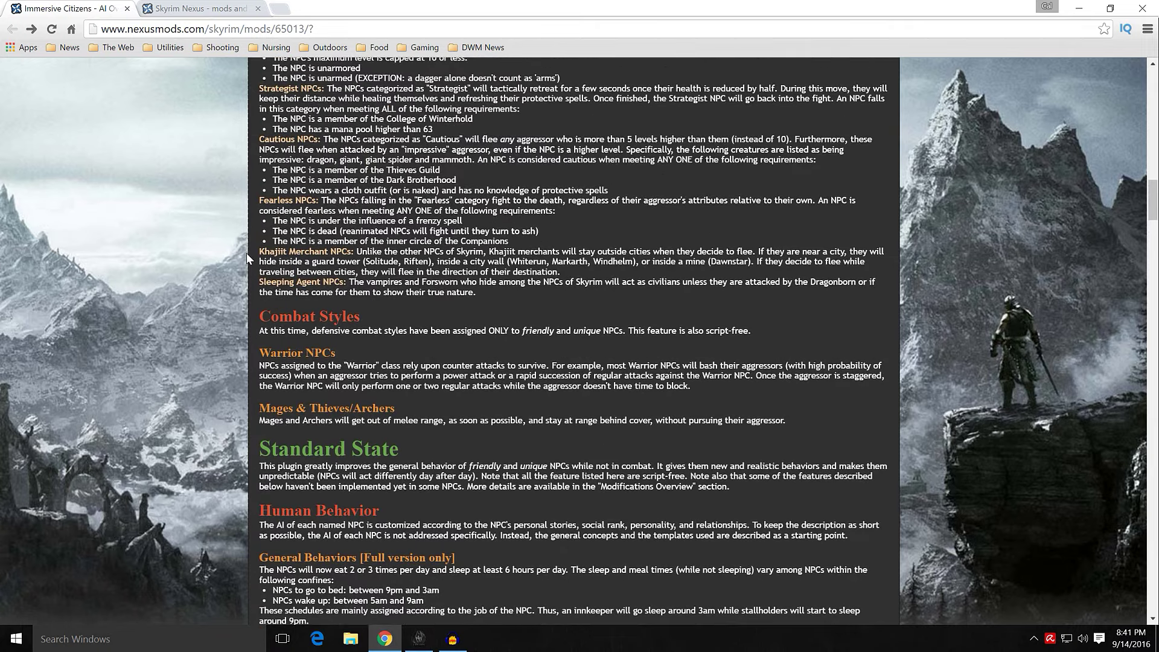
scroll(247, 259, up, 7)
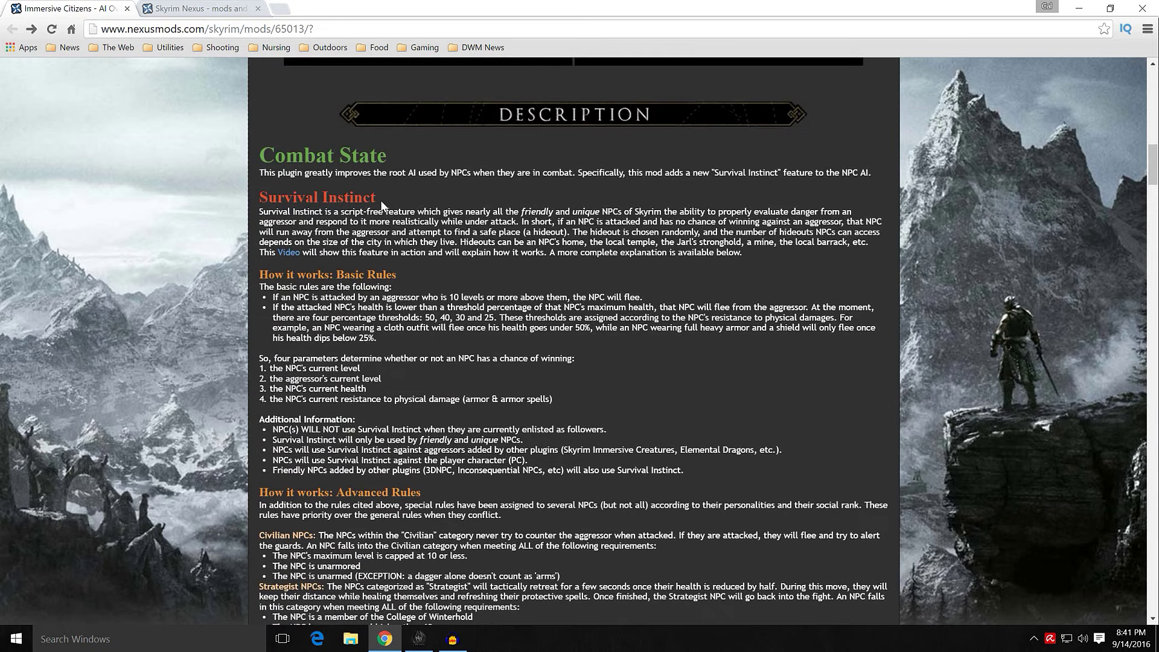
drag(384, 197, 257, 198)
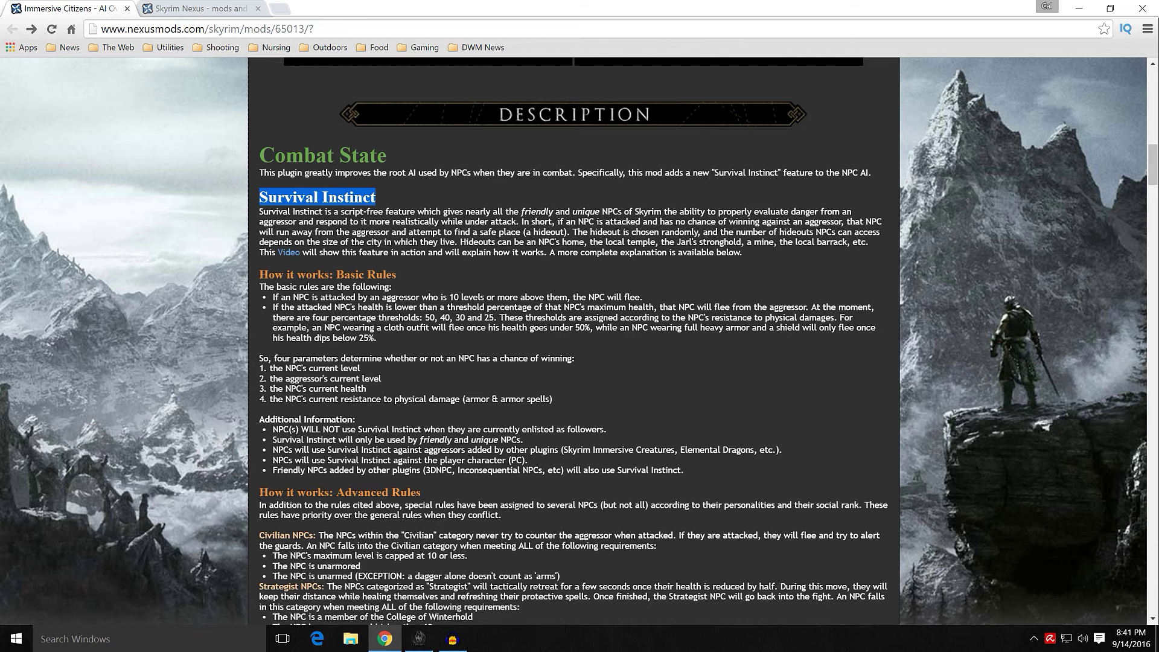
click(388, 199)
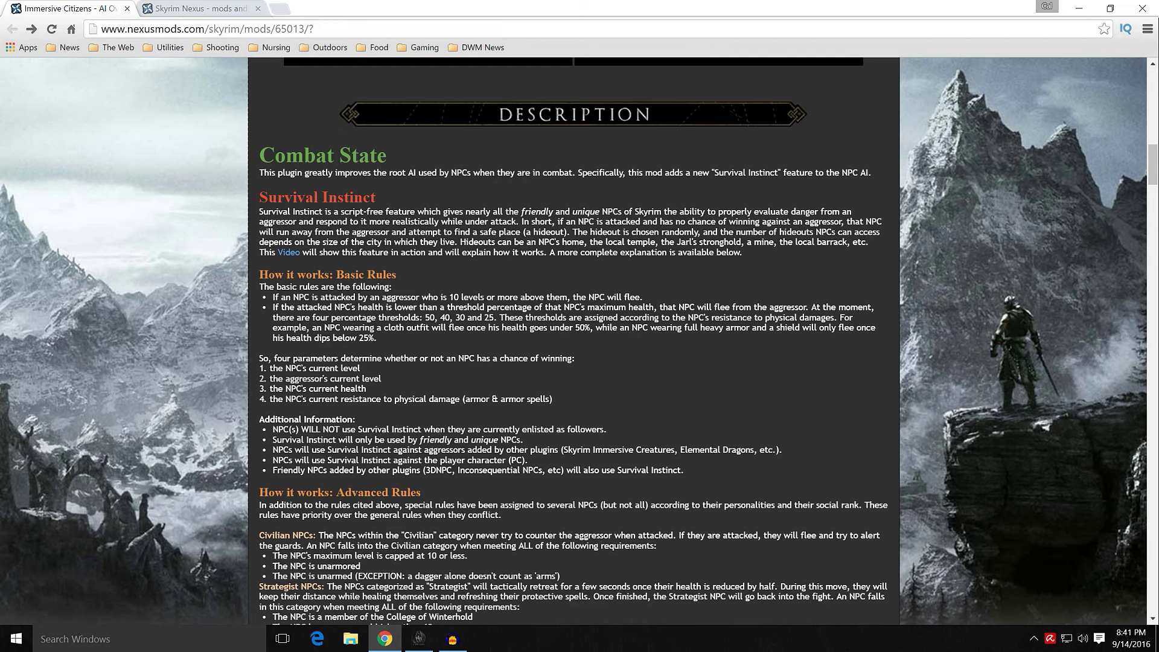
scroll(235, 271, down, 6)
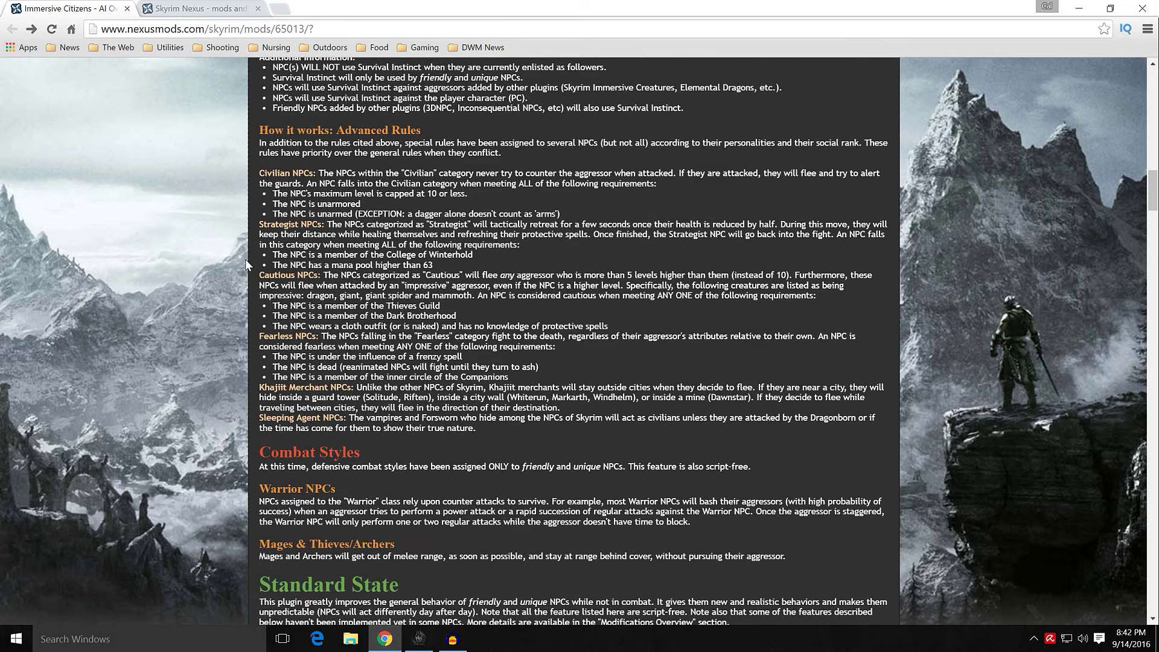
- Mark the Standard State heading, then read on through Human Behavior and Free Time
scroll(245, 263, down, 7)
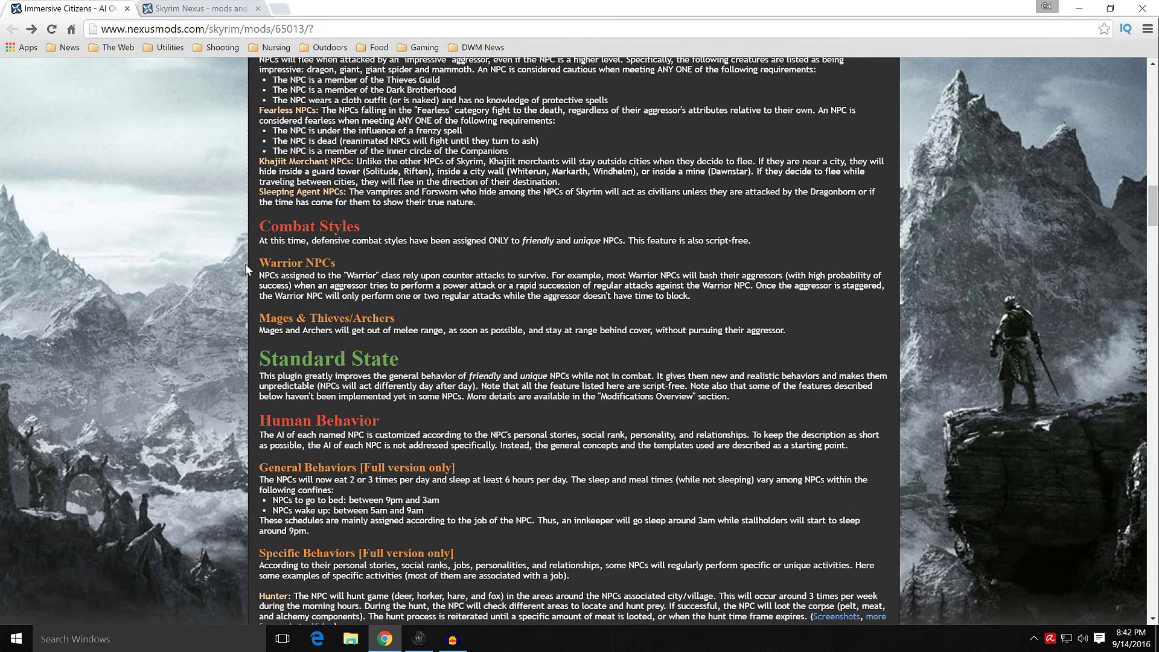
drag(436, 149, 236, 136)
click(241, 192)
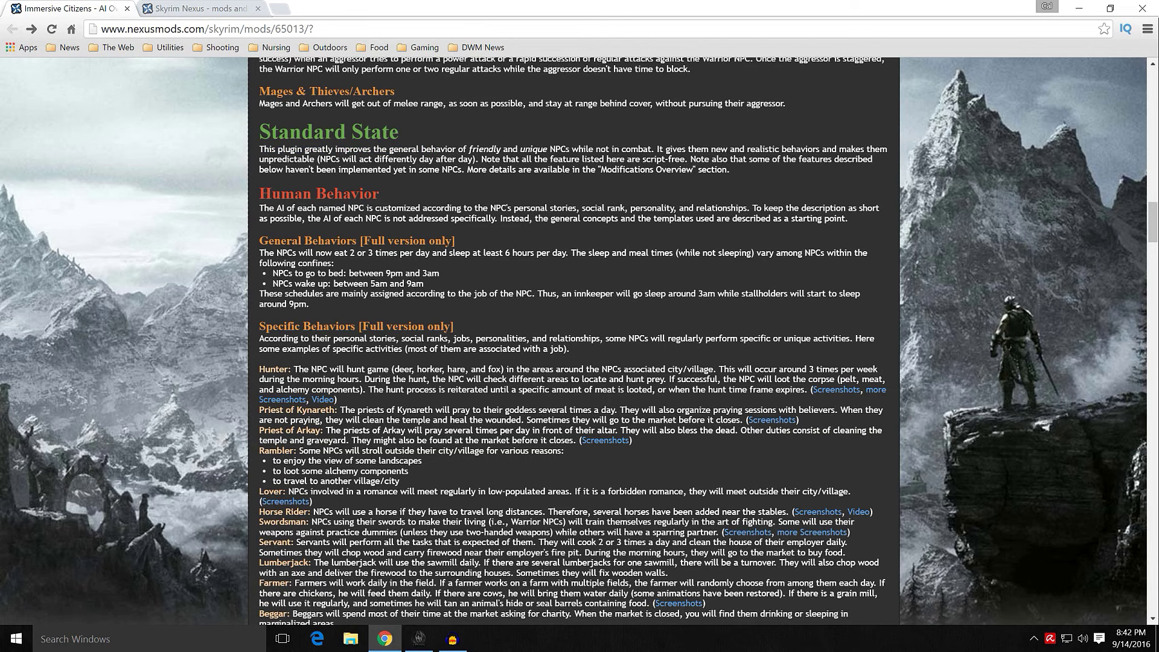
scroll(210, 331, down, 3)
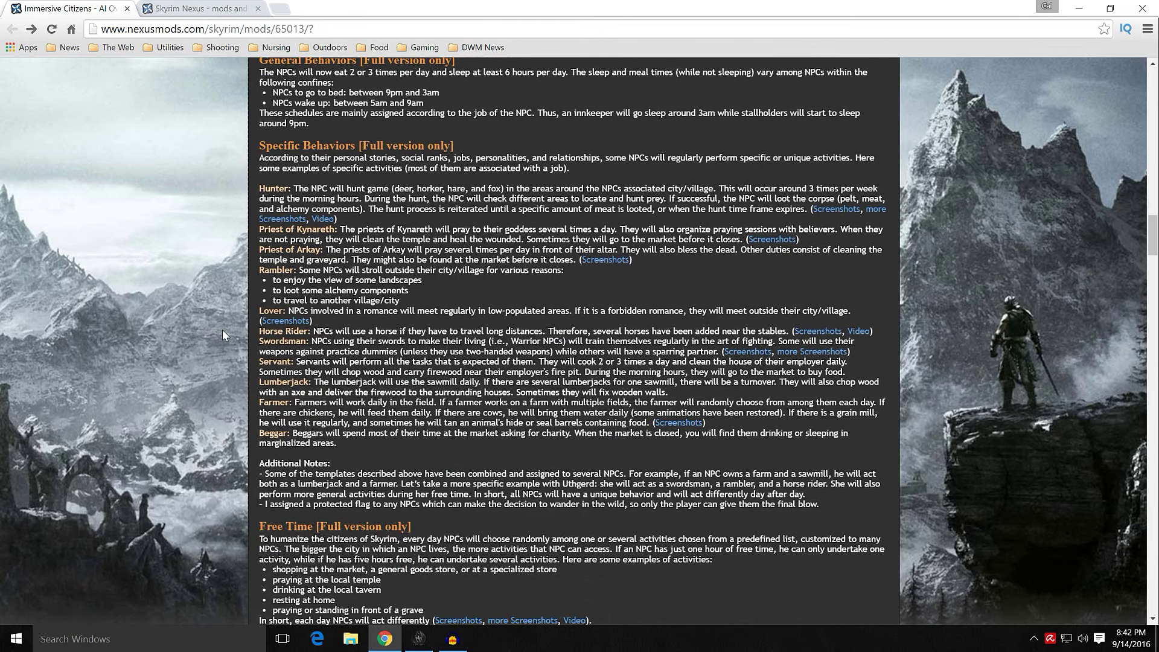
scroll(244, 380, up, 3)
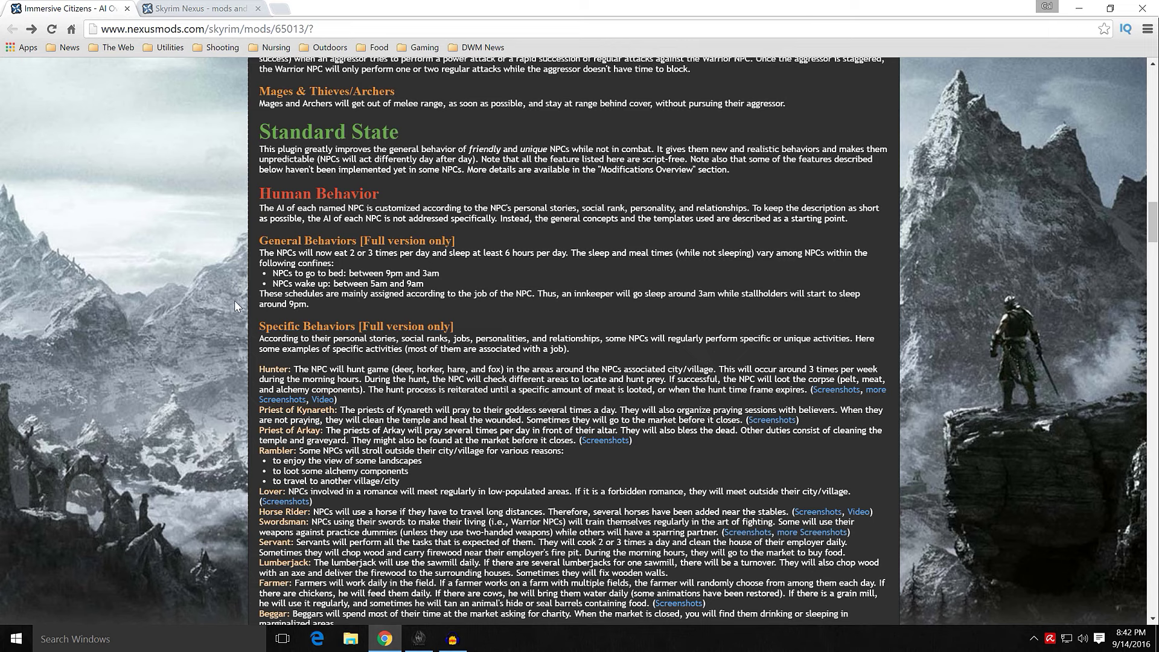
scroll(558, 226, down, 2)
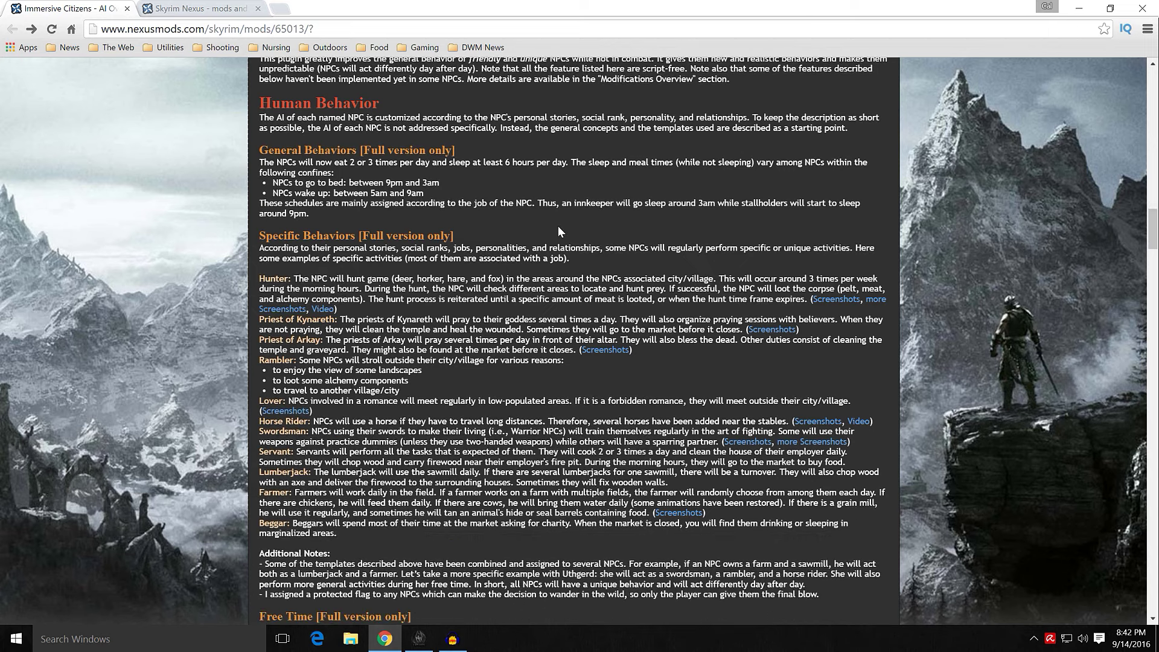
scroll(557, 226, up, 1)
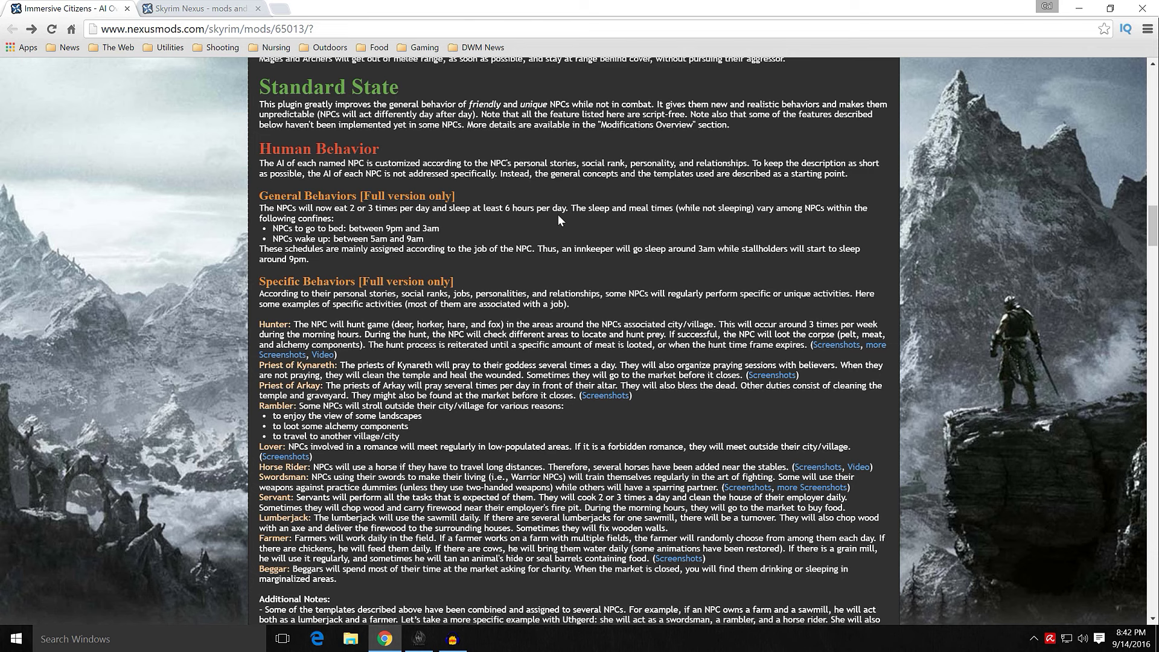
scroll(557, 215, down, 3)
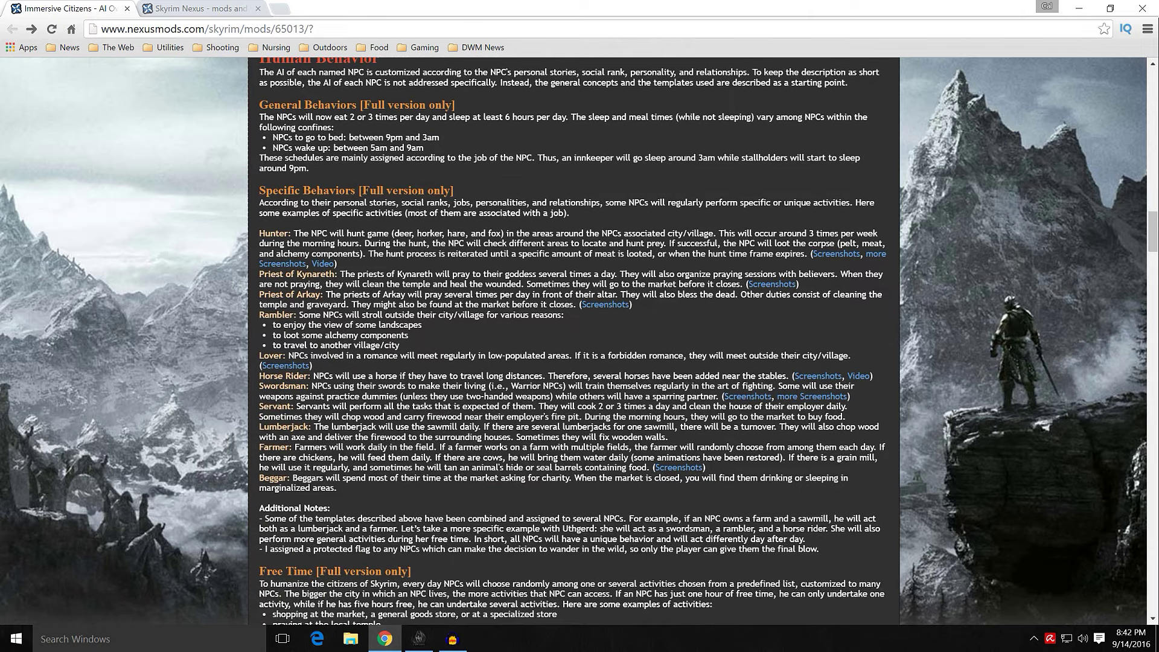
scroll(466, 150, up, 1)
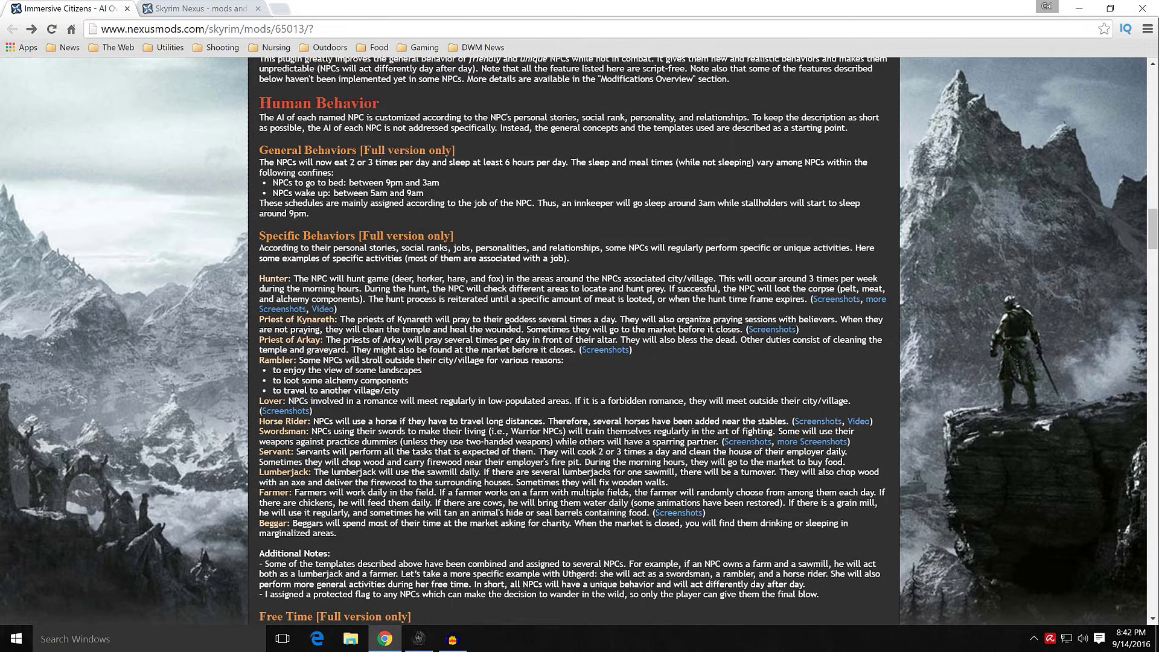
scroll(396, 221, down, 3)
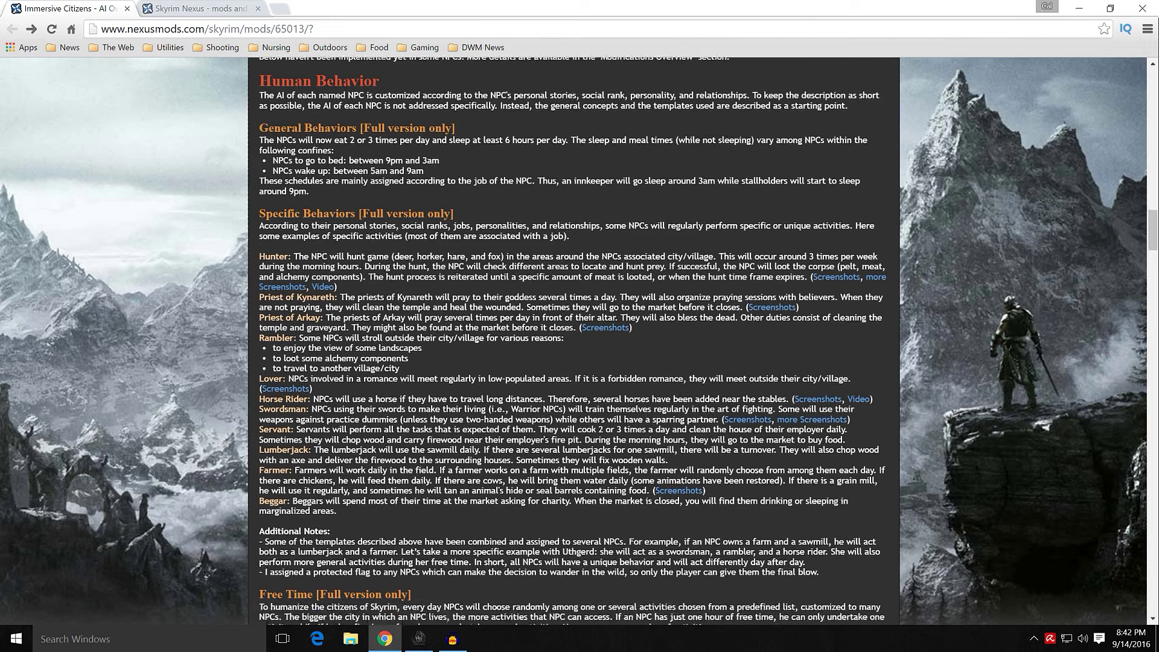
scroll(574, 338, down, 3)
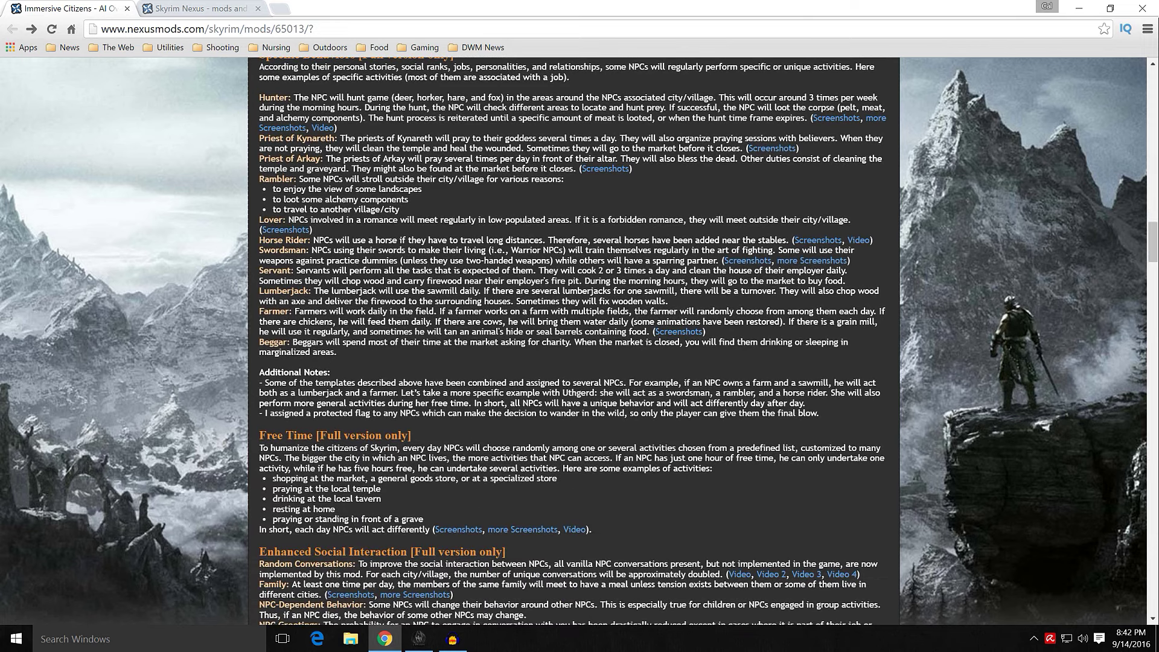
scroll(423, 357, down, 1)
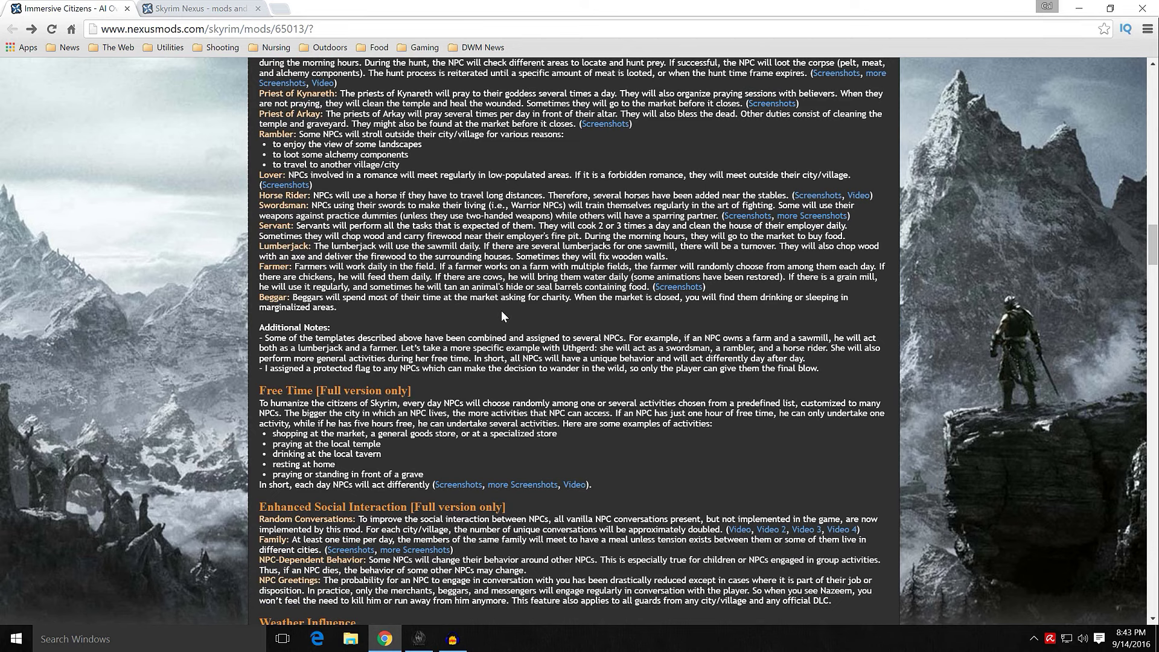
scroll(501, 311, down, 5)
- Mark the Weather Influence and 'Quest giver [Full version only]' headings, reading on to Modifications Overview
scroll(501, 296, down, 1)
drag(508, 190, 268, 190)
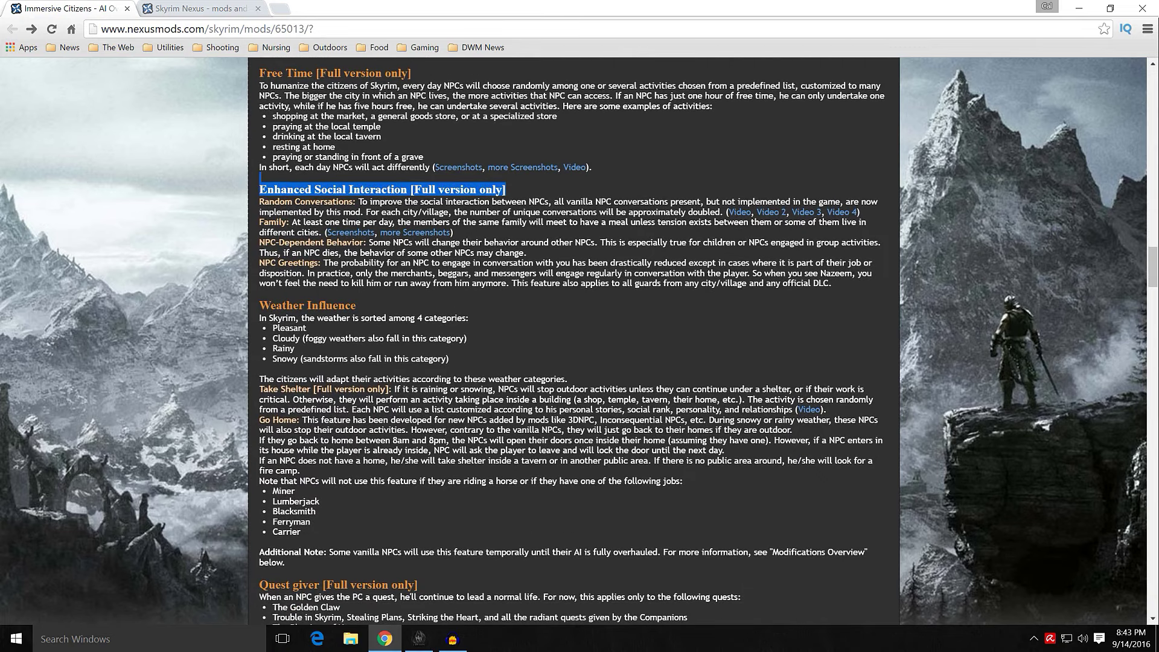
click(235, 245)
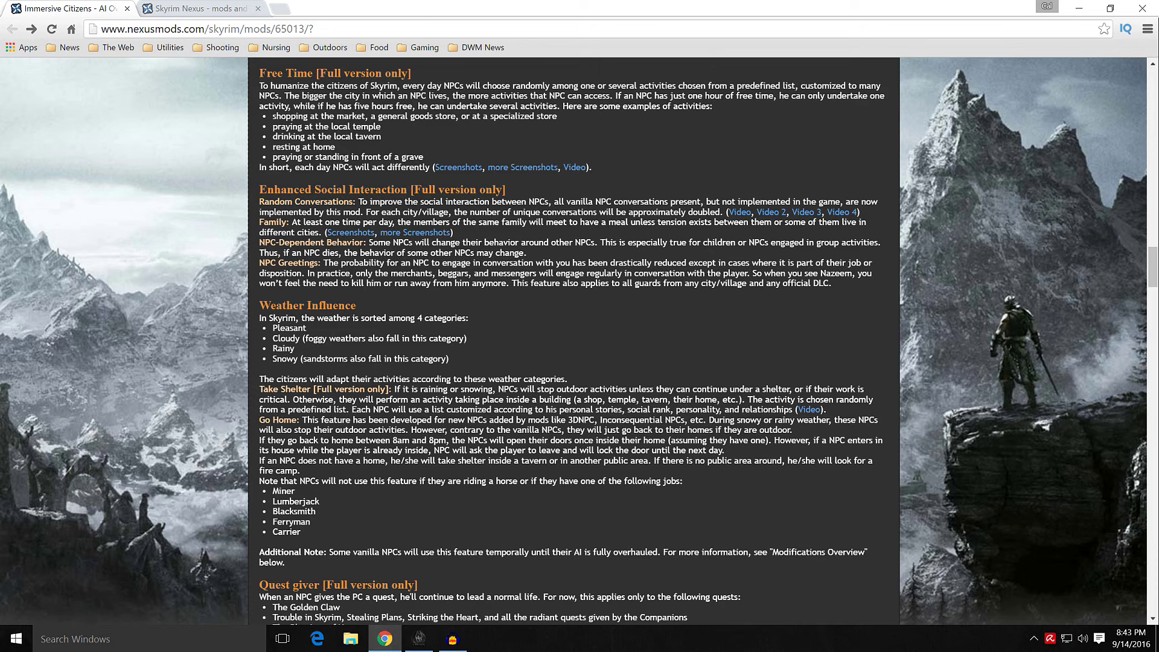
scroll(514, 302, down, 2)
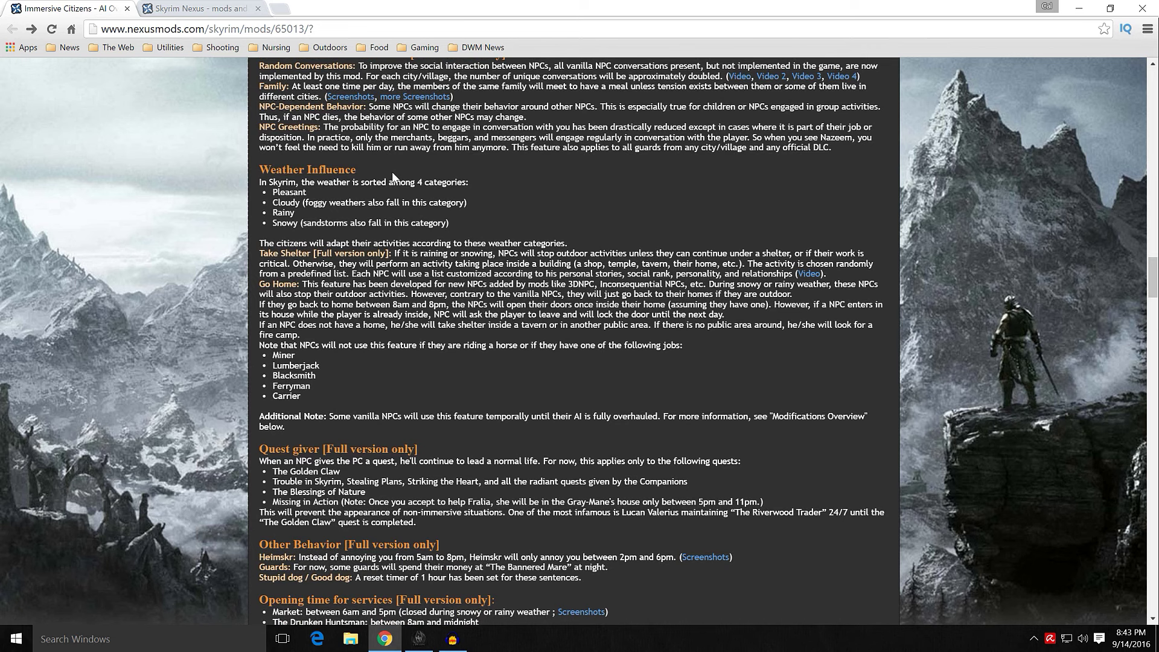
drag(393, 171, 259, 170)
click(358, 167)
drag(375, 168, 242, 172)
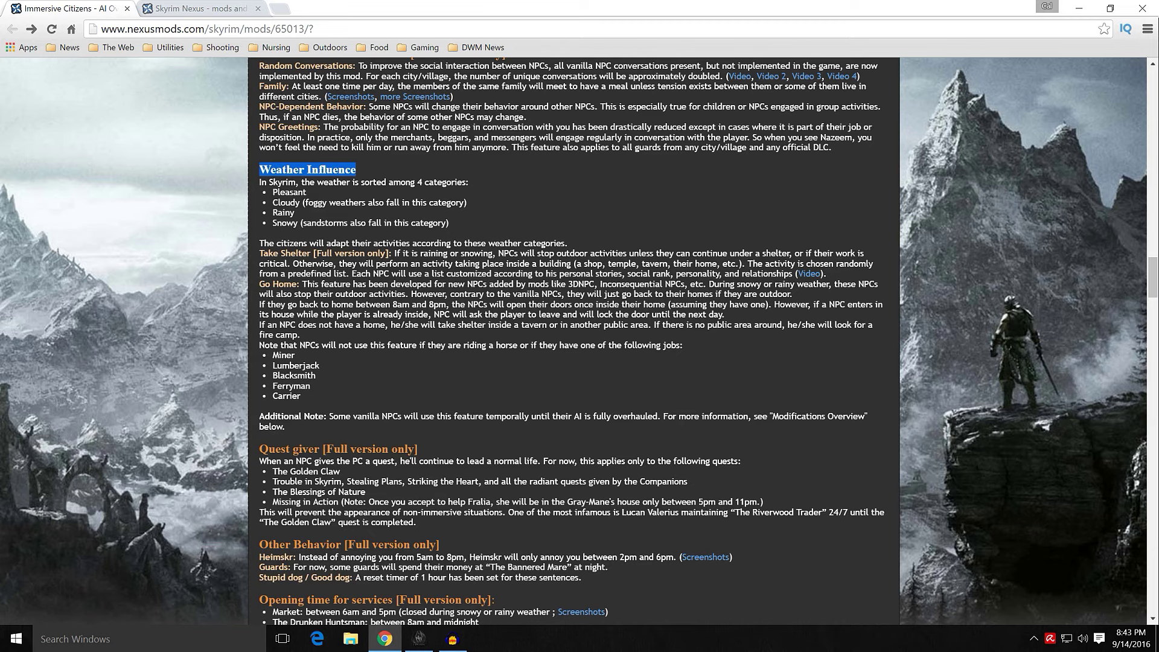
scroll(471, 279, down, 3)
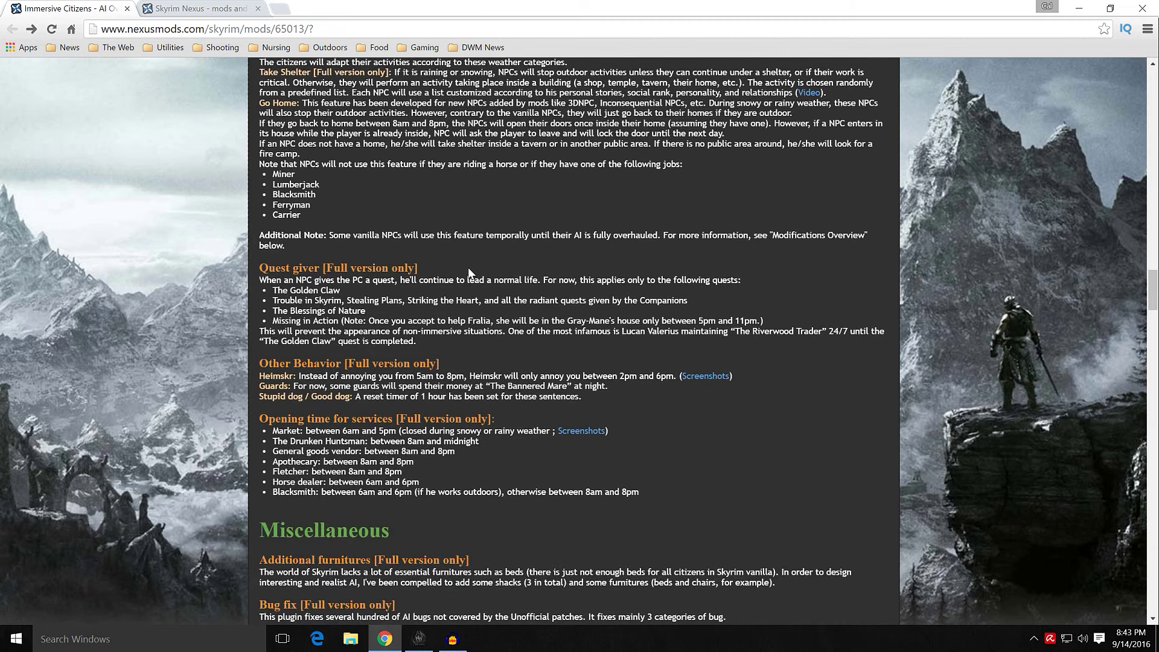
drag(418, 268, 221, 260)
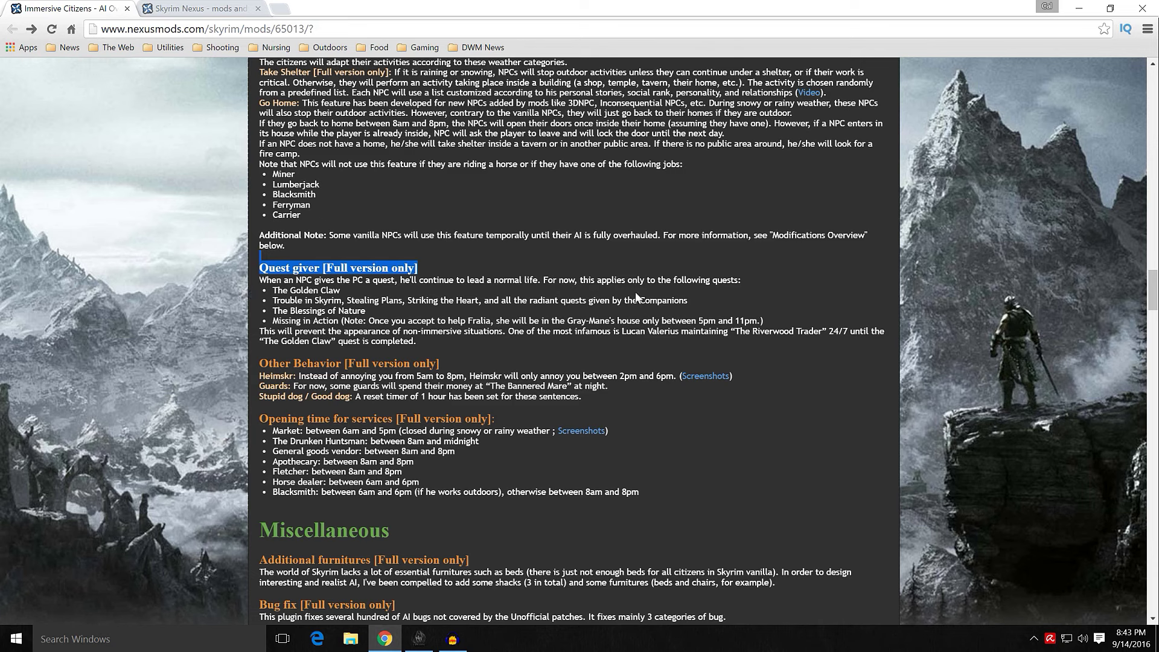
click(672, 294)
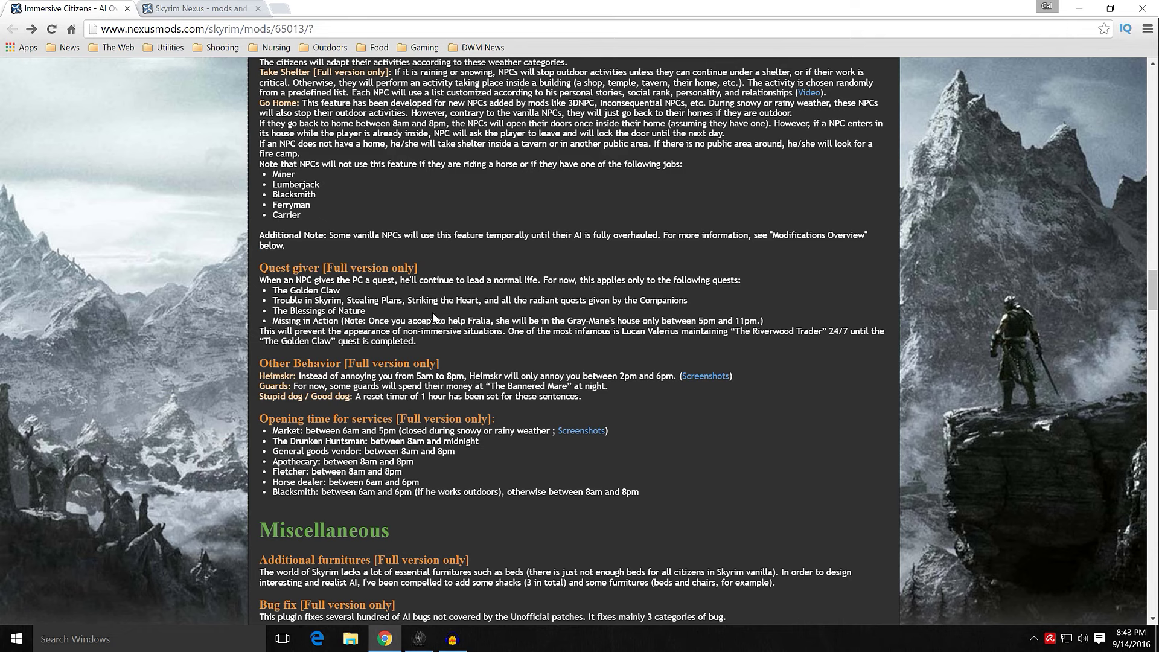
scroll(243, 313, down, 2)
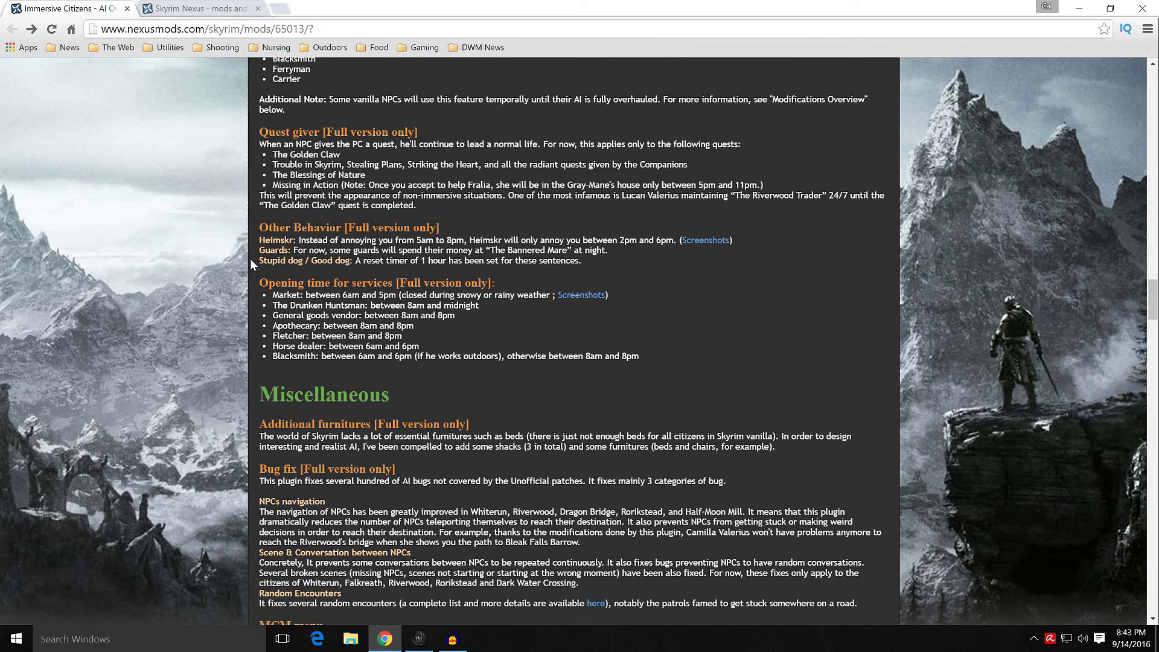
scroll(302, 266, down, 2)
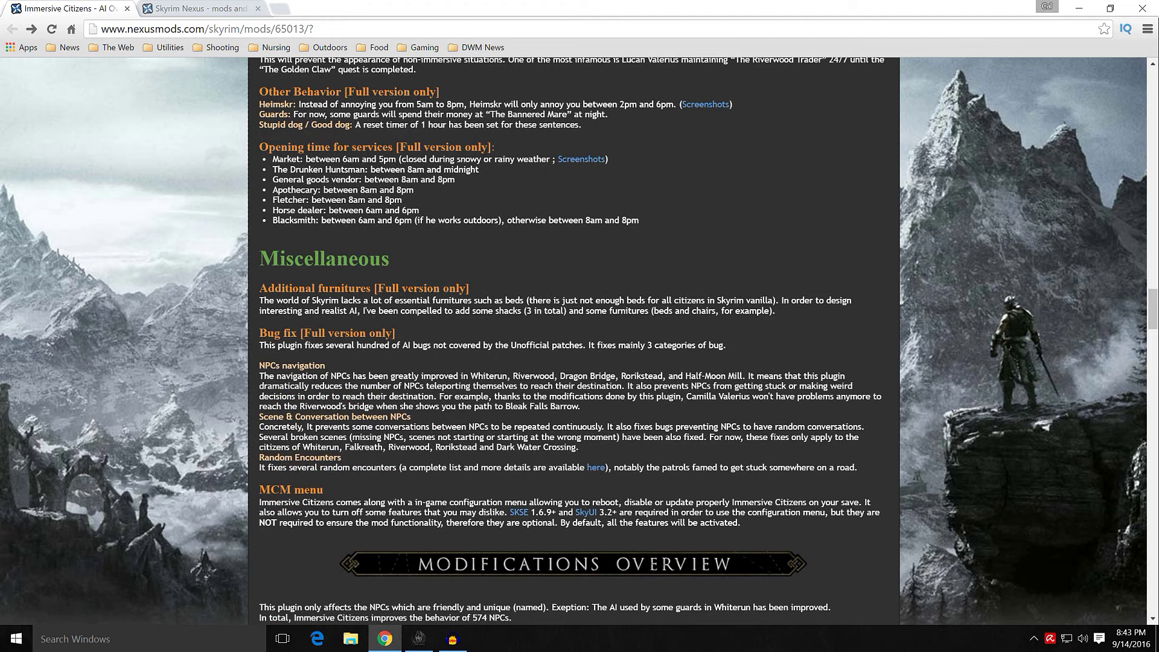
scroll(247, 247, down, 2)
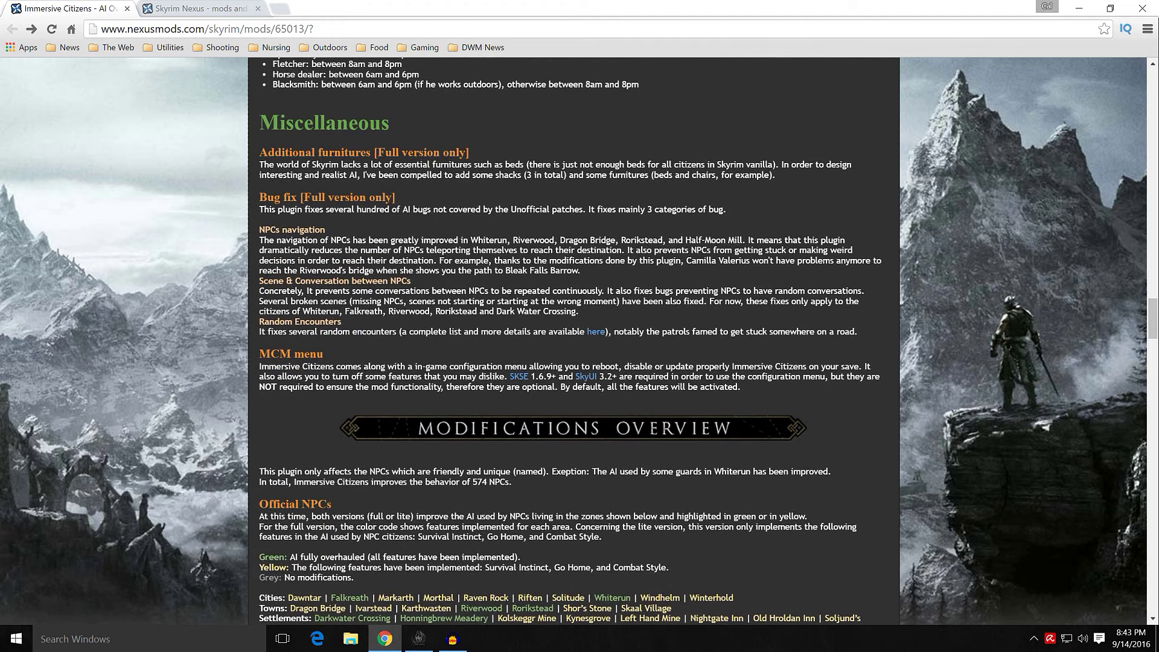
scroll(259, 319, down, 3)
scroll(231, 303, down, 2)
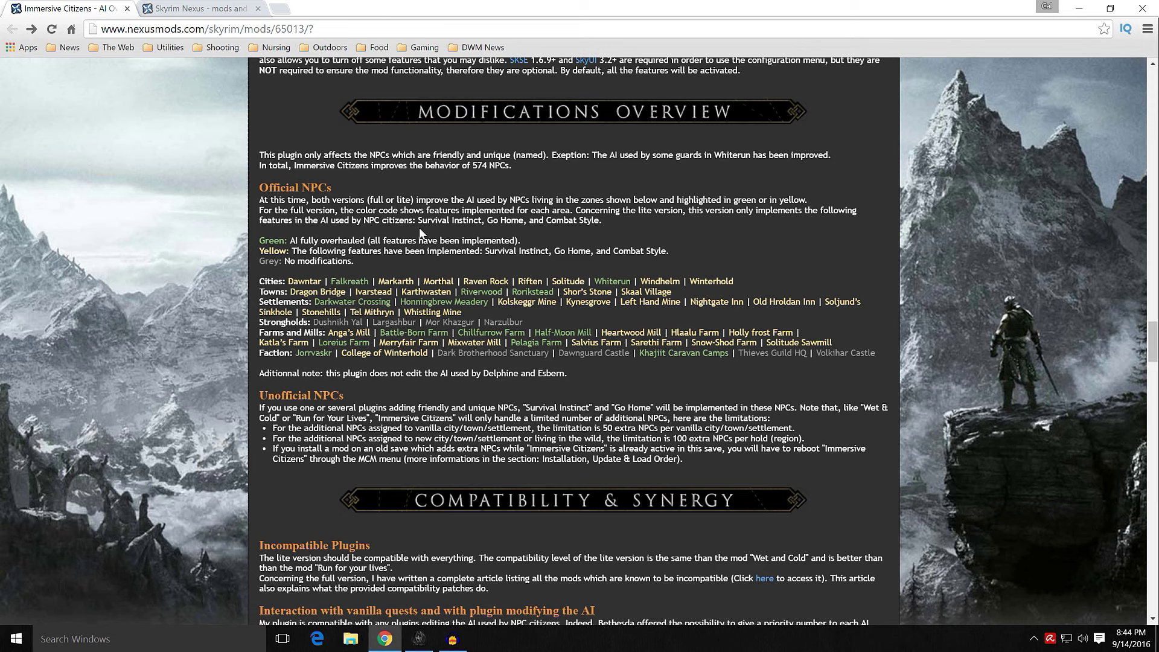
- Point out the 'Green: AI fully overhauled' legend line in the Official NPCs locations list
drag(259, 241, 520, 241)
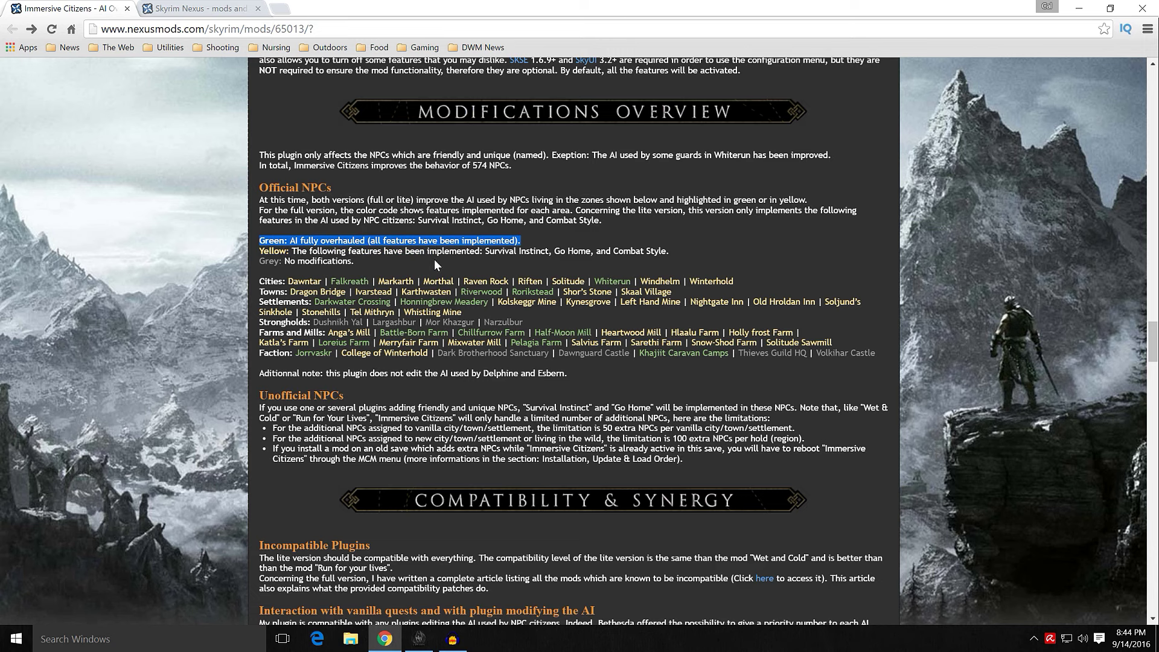
click(311, 251)
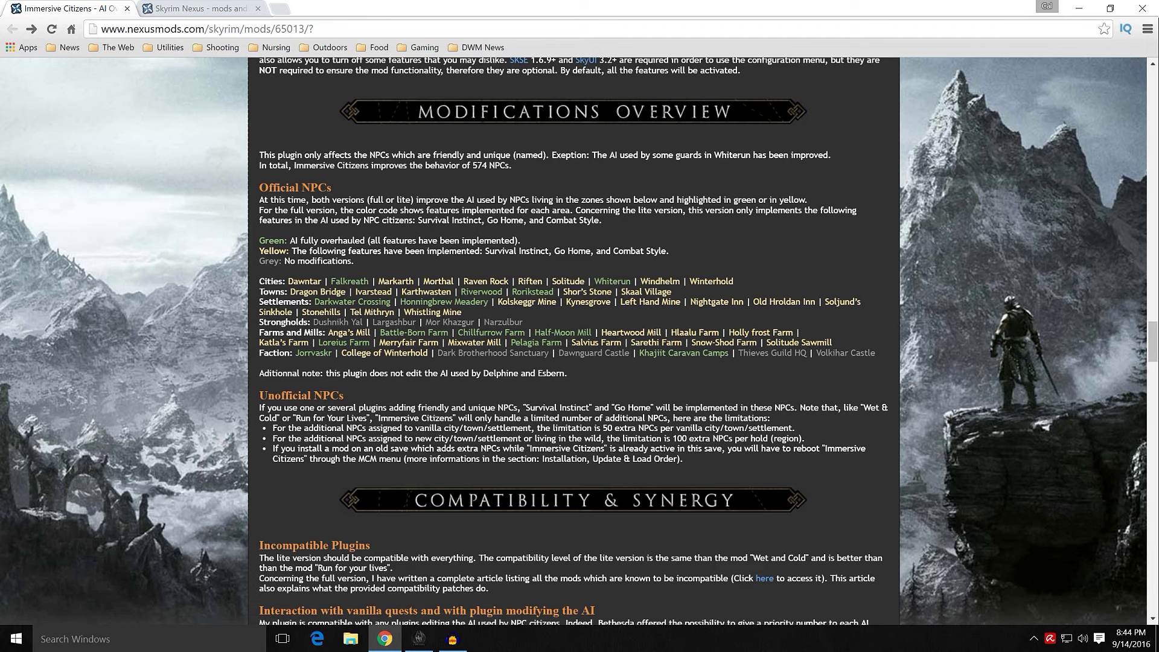
- Read past Strongholds and Unofficial NPCs to Incompatible Plugins and open the compatibility article
drag(547, 317, 243, 305)
scroll(243, 305, down, 2)
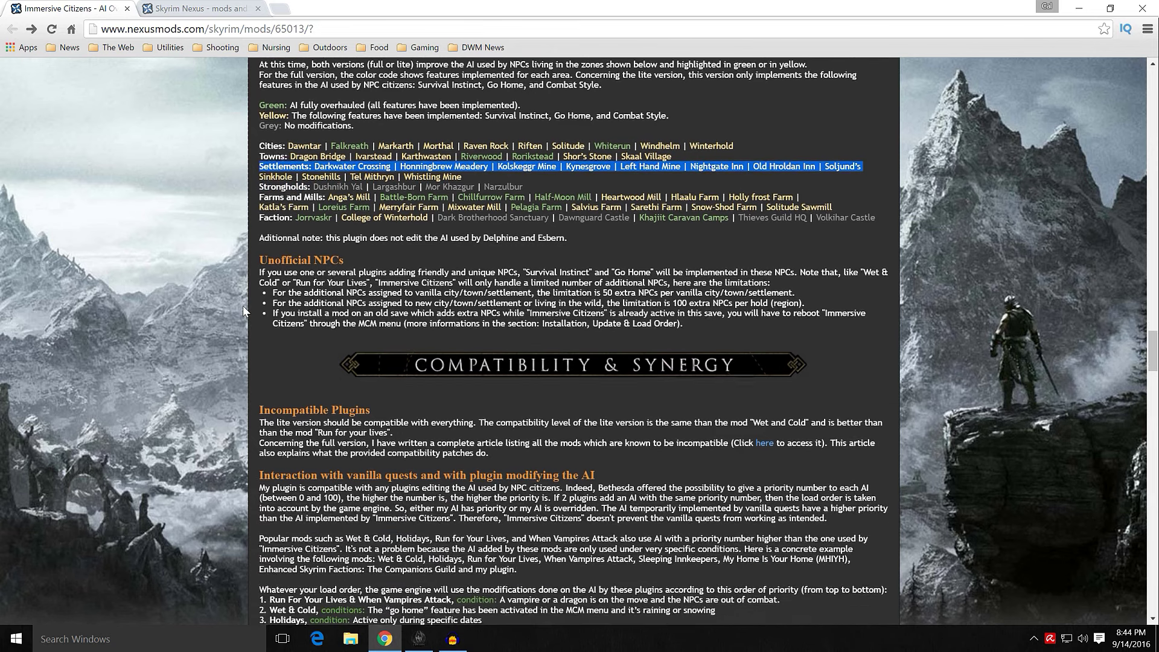
drag(367, 256, 238, 270)
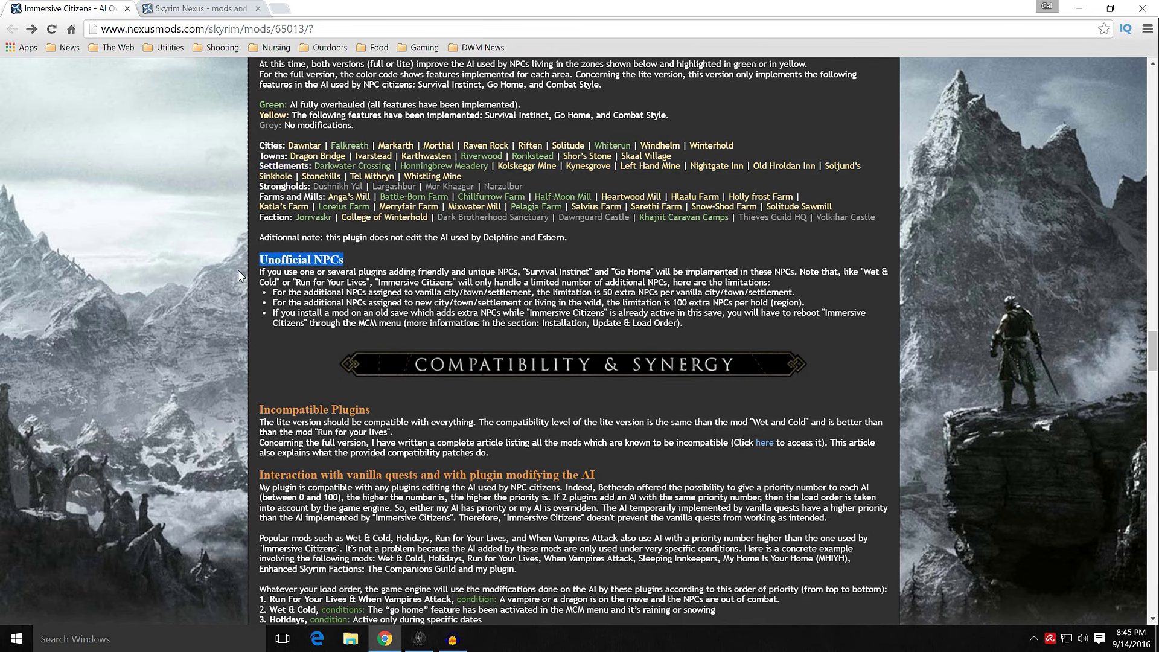
click(240, 267)
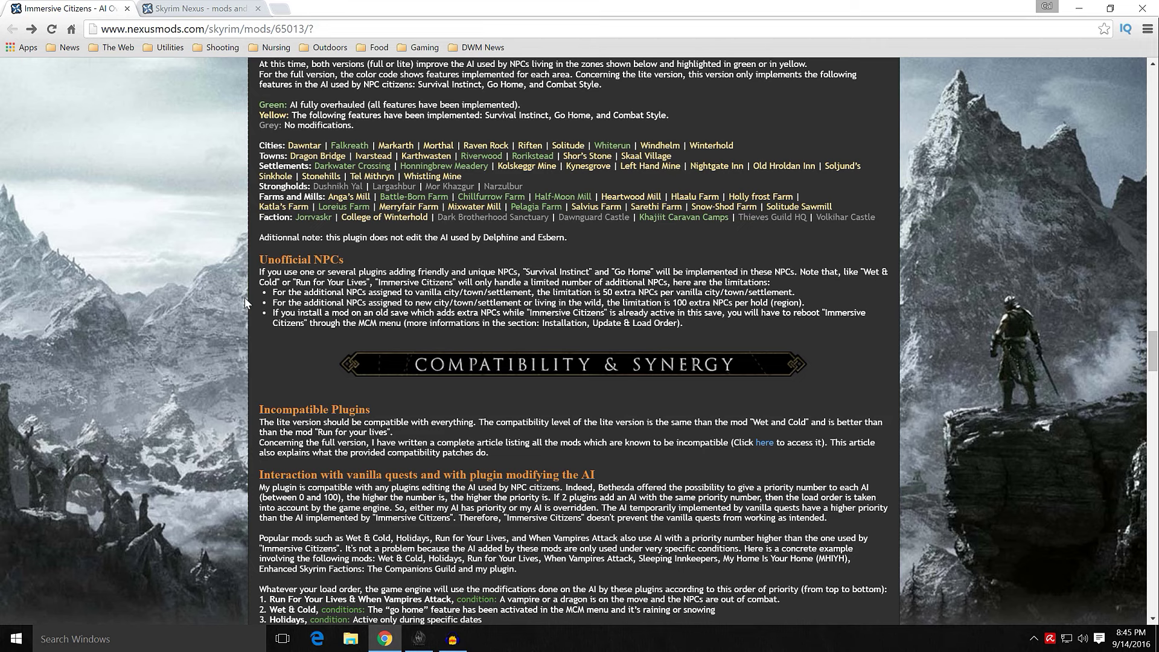
scroll(244, 297, down, 4)
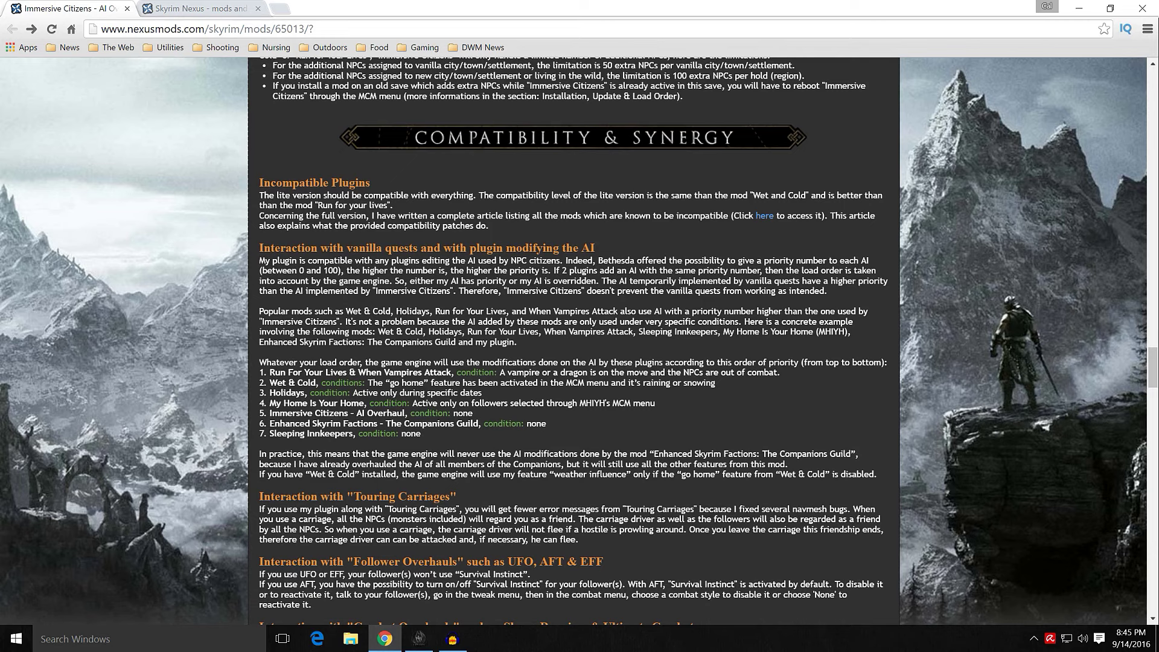
scroll(247, 259, down, 1)
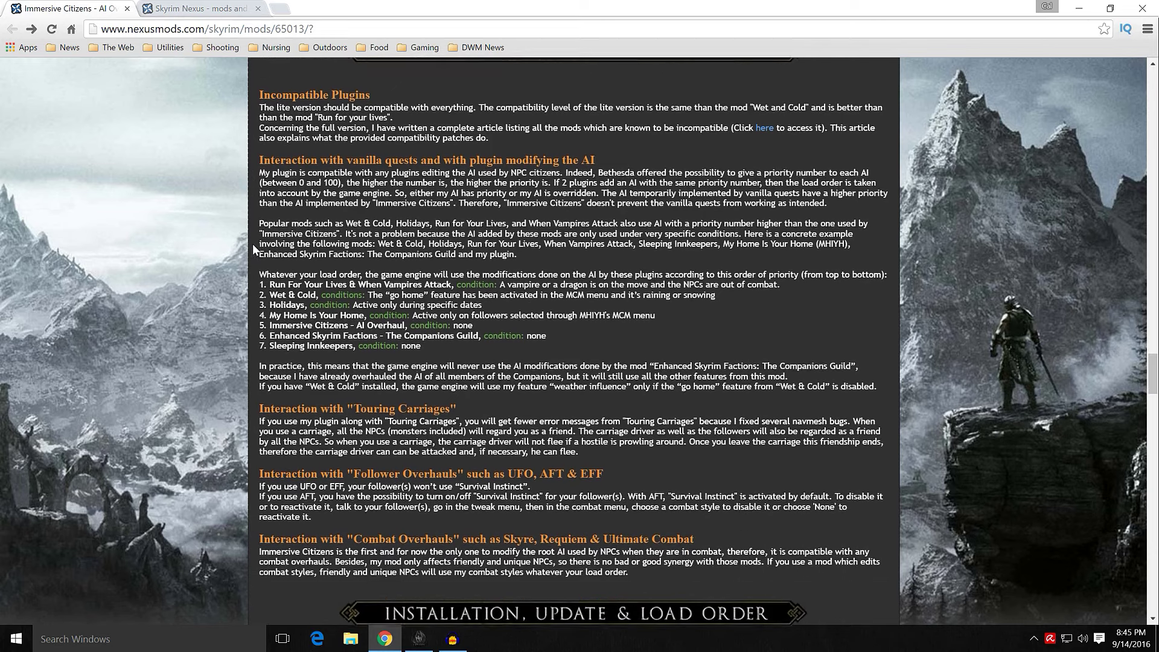
scroll(573, 341, down, 2)
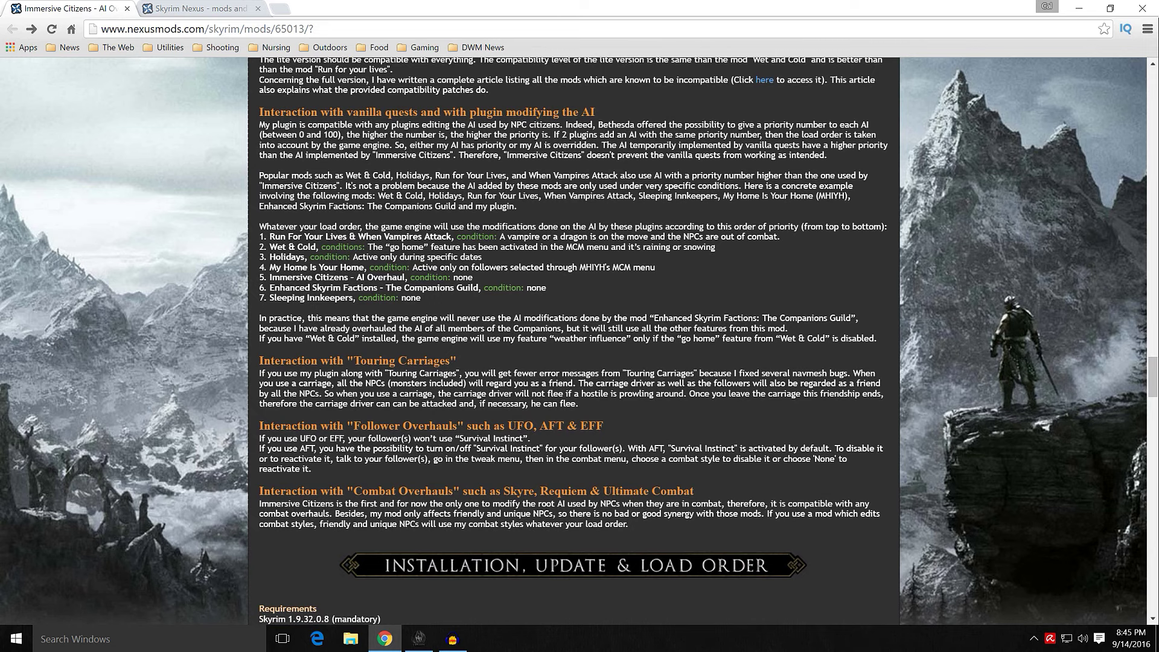
scroll(360, 399, up, 1)
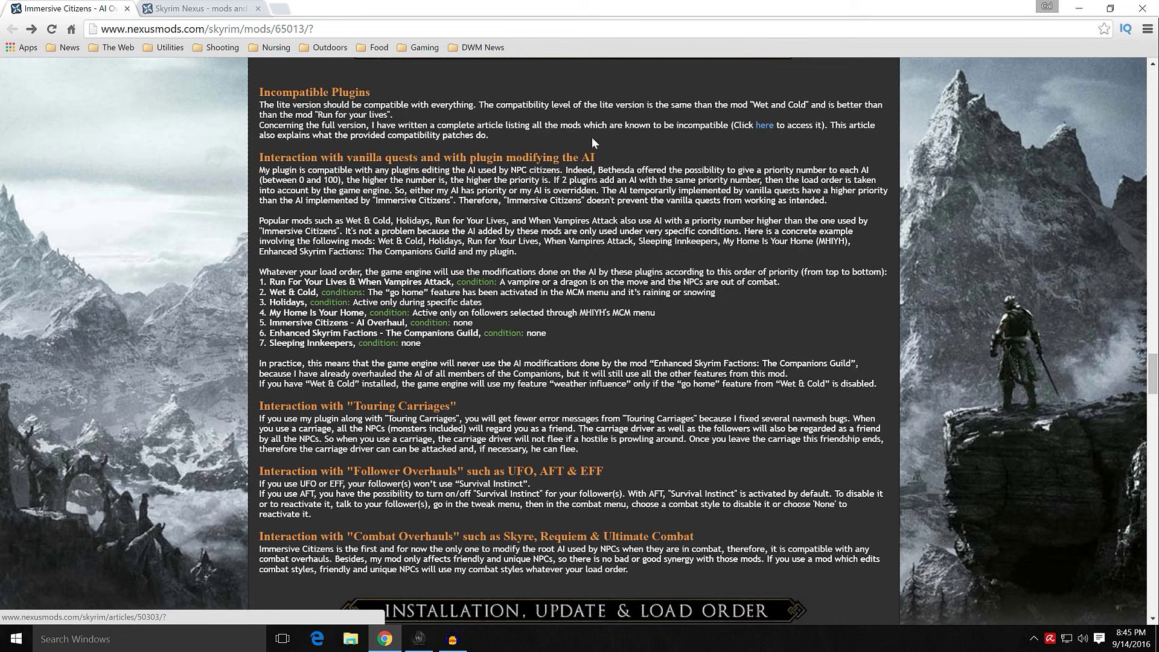
click(194, 7)
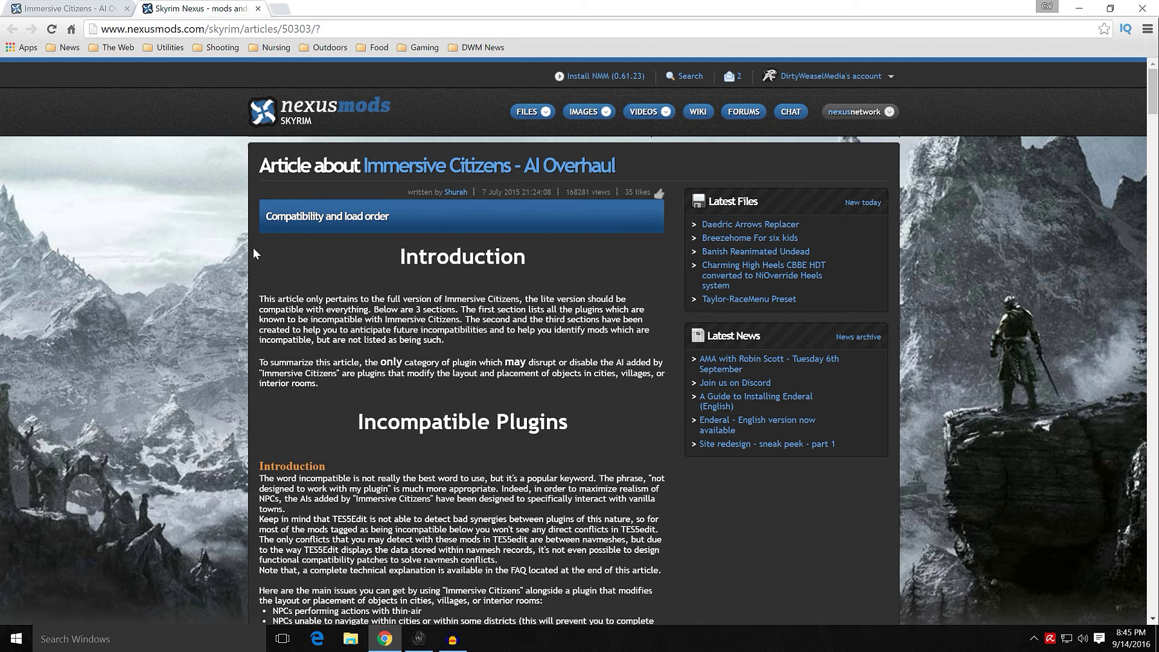
- Reveal the ETaC spoiler: Riverwood, Rorikstead, Dark Water Crossing, Falkreath, Immersive Whiterun are incompatible
scroll(232, 275, down, 4)
scroll(236, 281, up, 3)
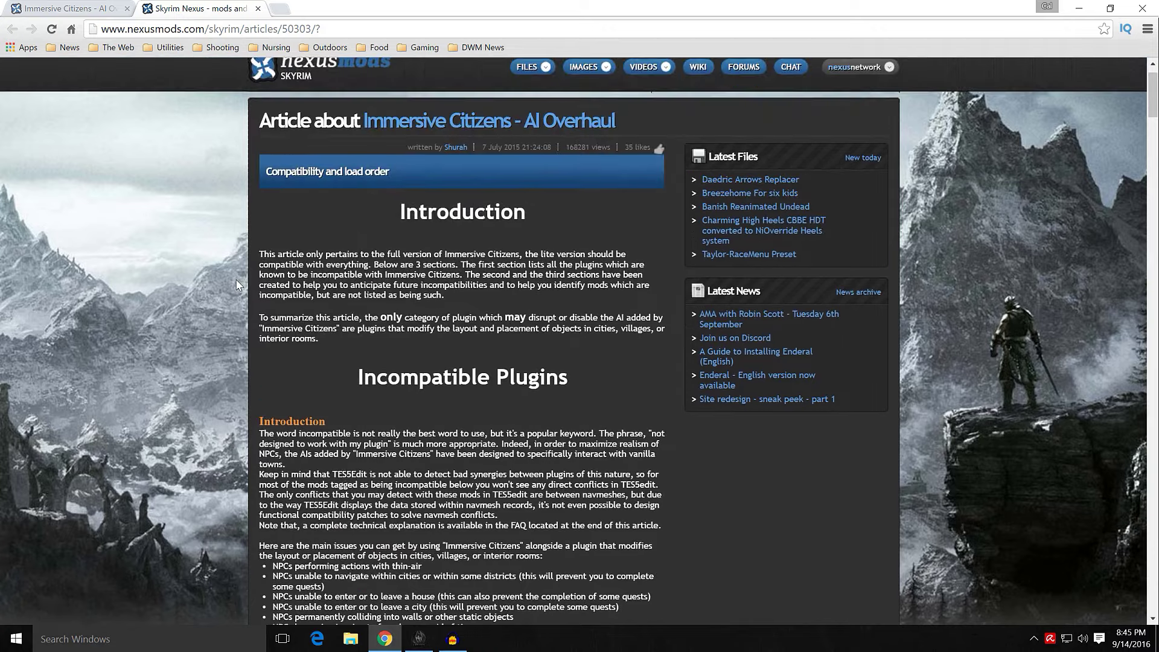
scroll(231, 260, down, 4)
scroll(231, 258, down, 2)
scroll(217, 246, down, 3)
click(305, 277)
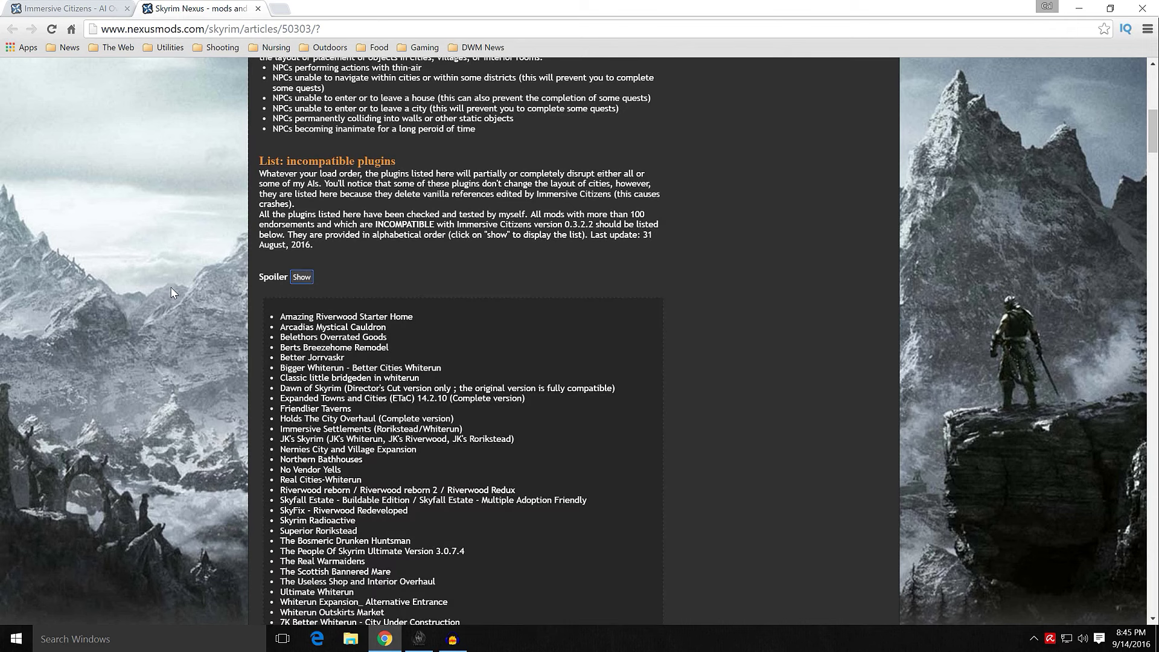
scroll(221, 280, down, 3)
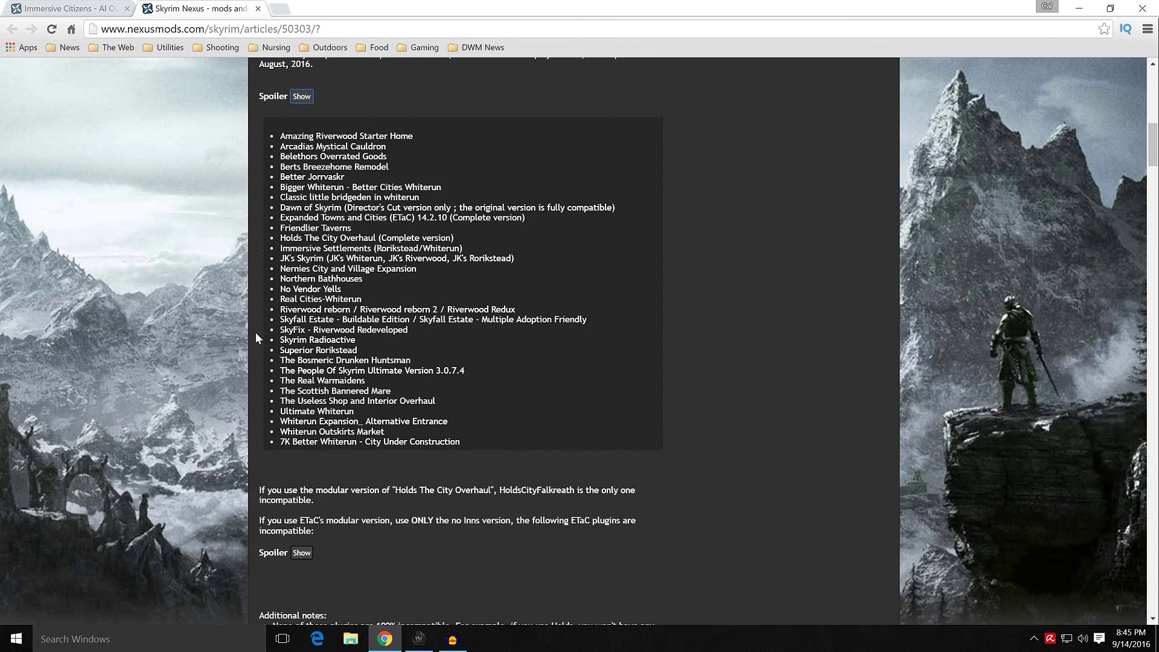
scroll(256, 333, up, 1)
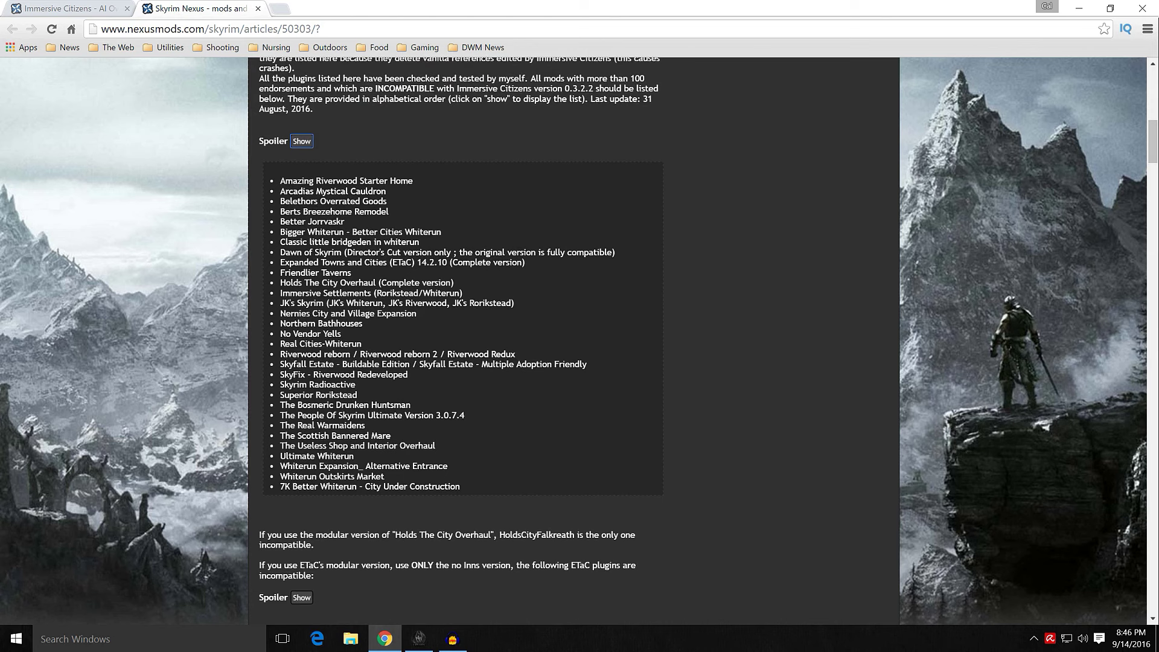
click(46, 9)
scroll(257, 321, up, 1)
scroll(257, 321, up, 5)
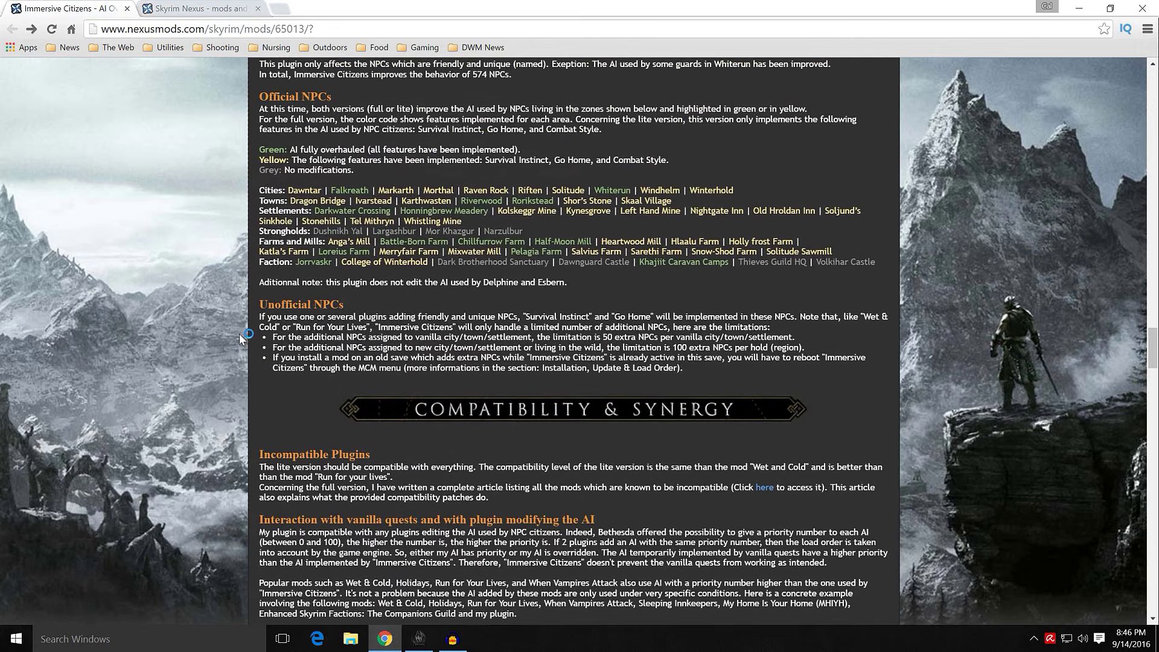
click(169, 9)
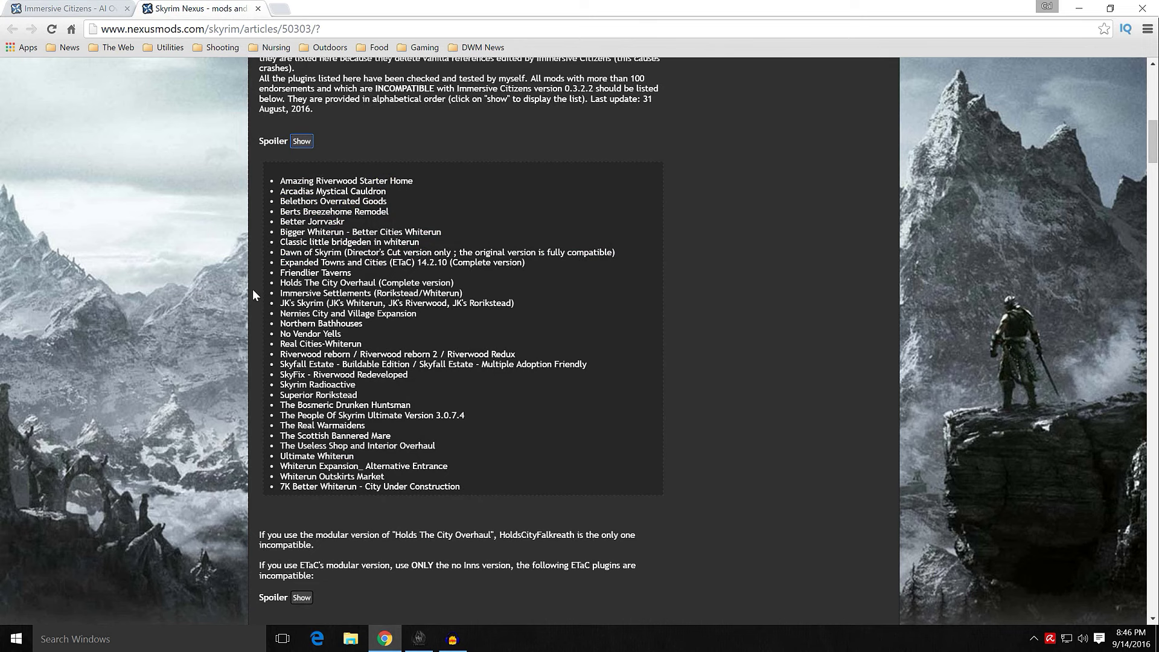
scroll(236, 307, down, 3)
scroll(276, 161, up, 2)
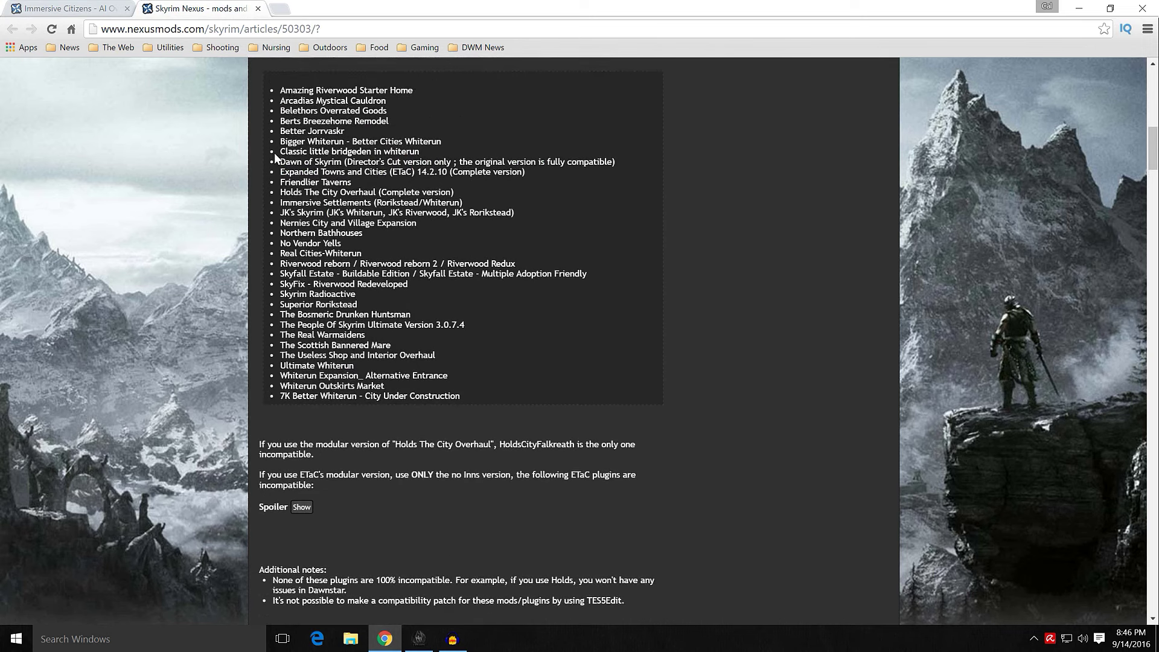
scroll(236, 377, down, 3)
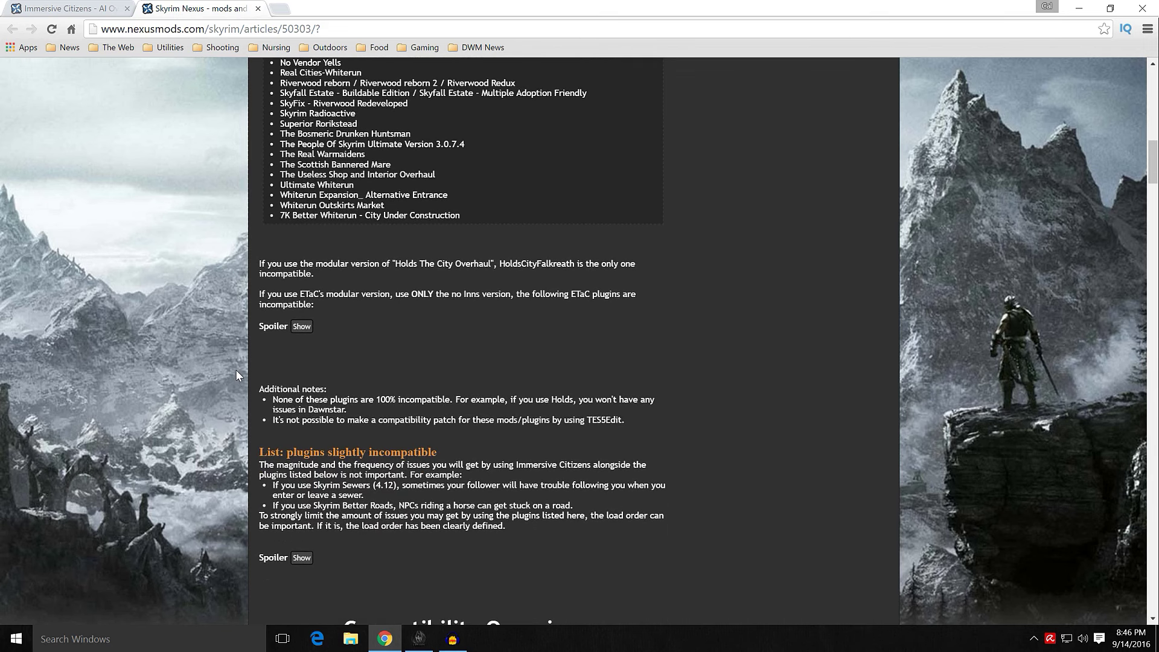
scroll(237, 372, down, 2)
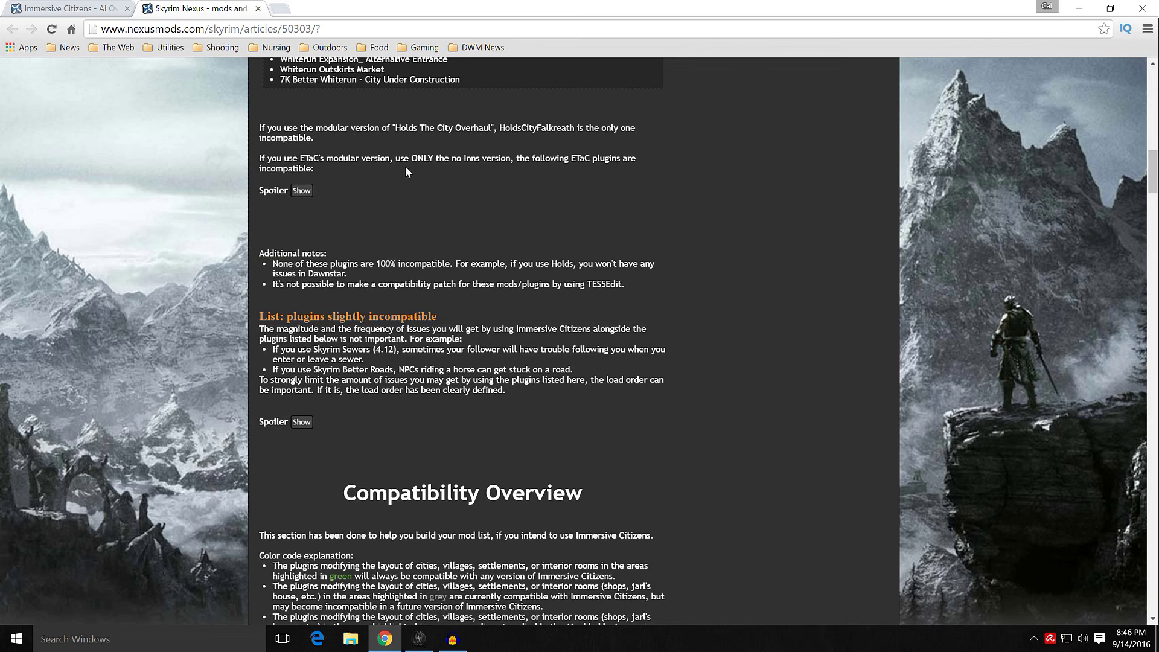
drag(401, 158, 510, 158)
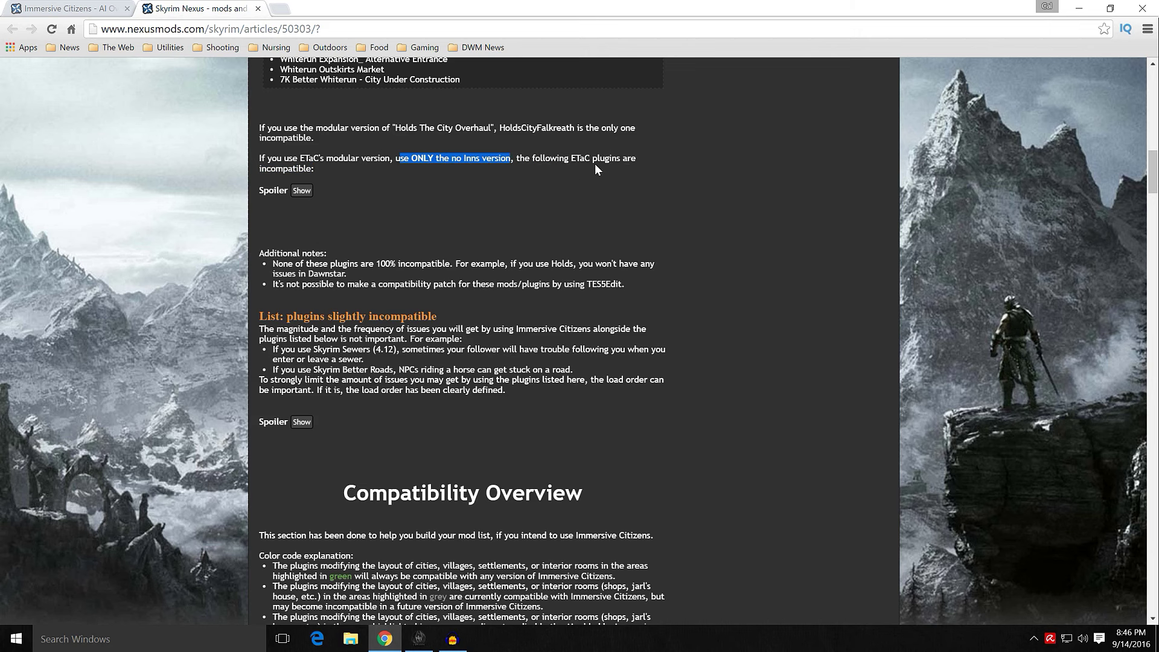
click(300, 191)
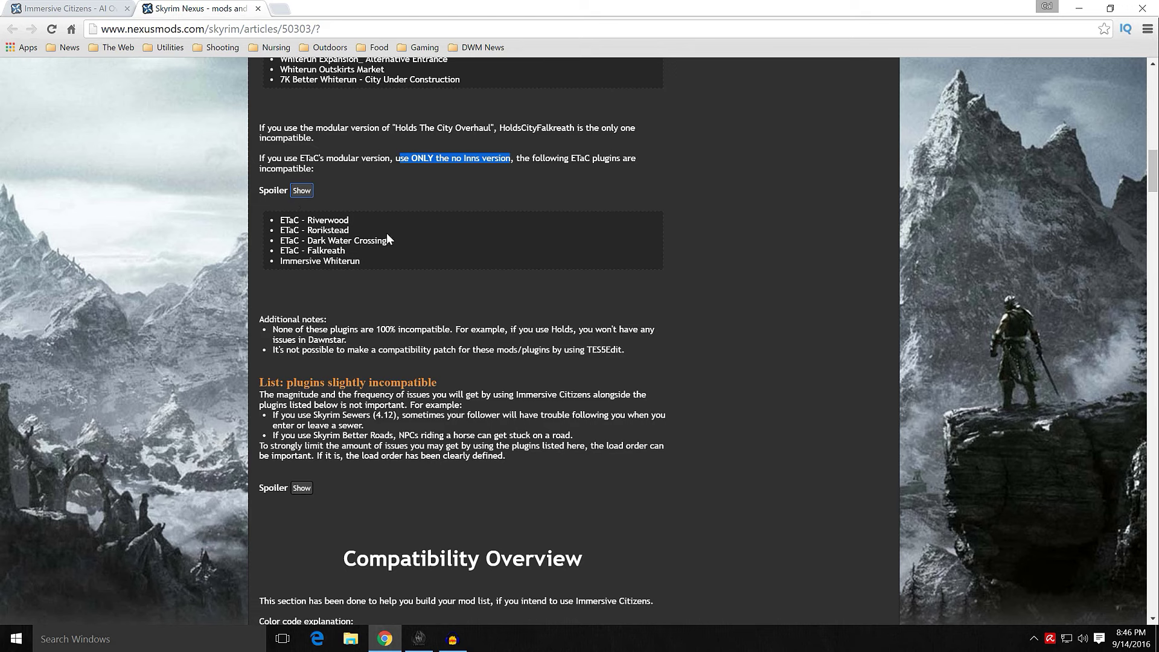
scroll(387, 242, up, 4)
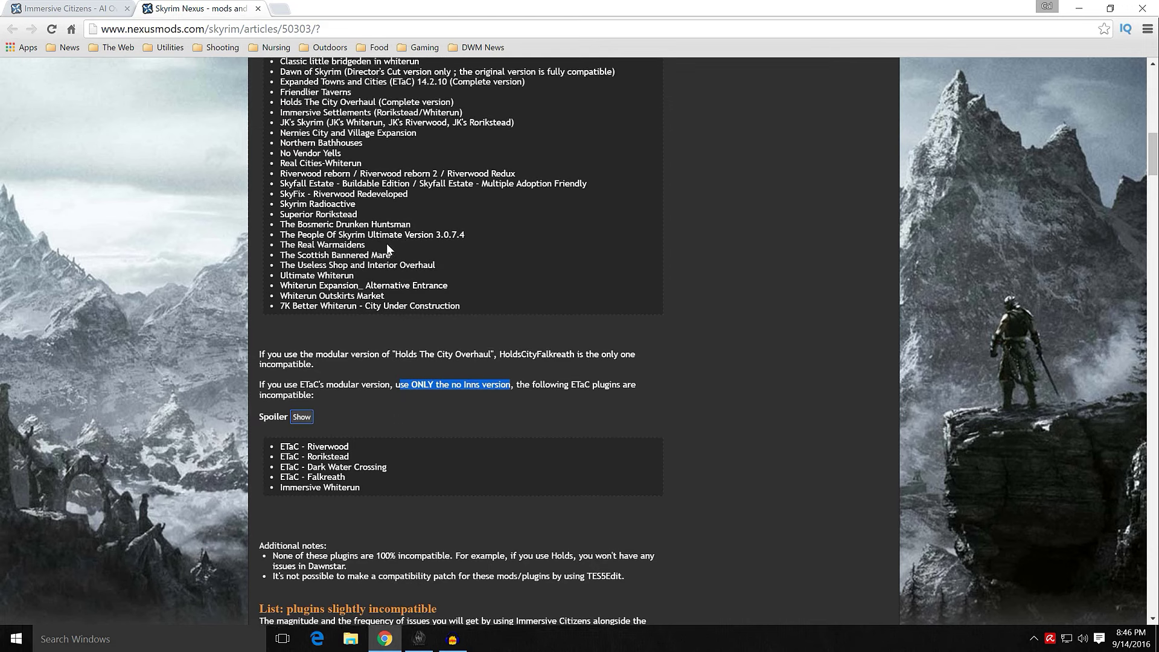
scroll(387, 244, down, 2)
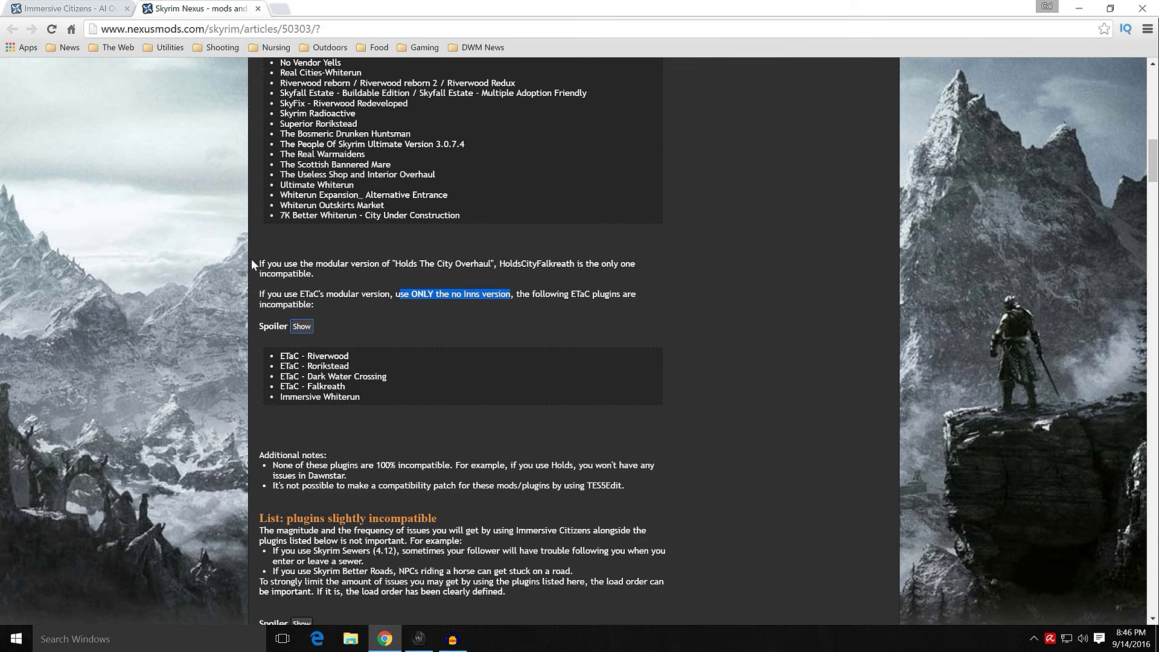
scroll(252, 258, down, 2)
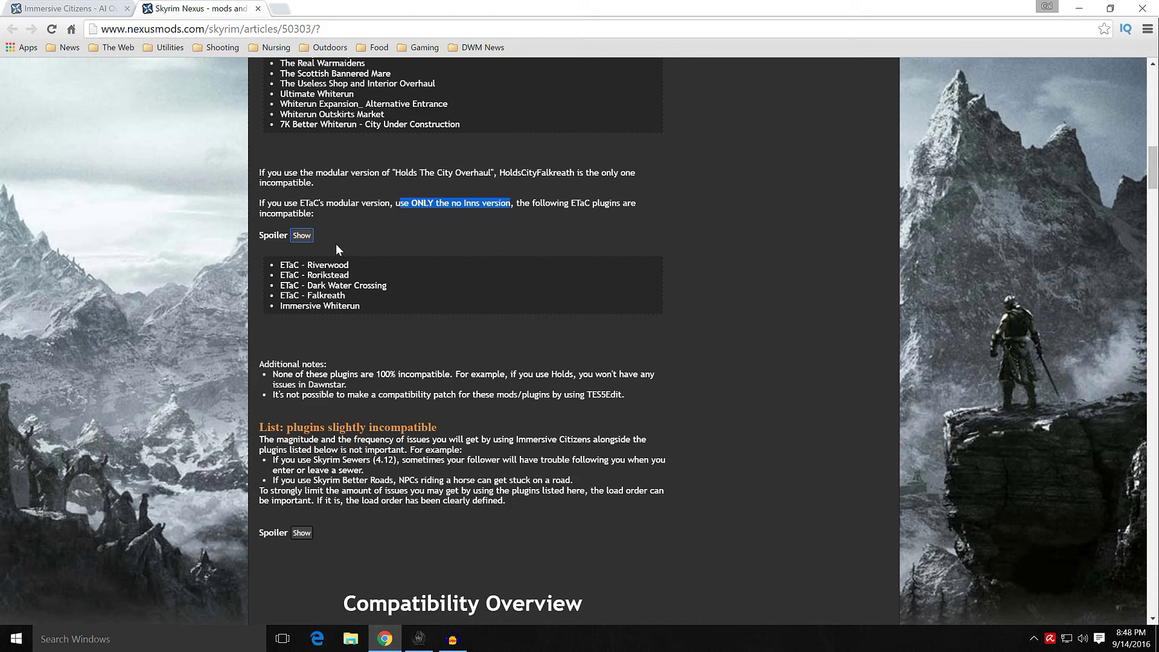
scroll(337, 247, up, 5)
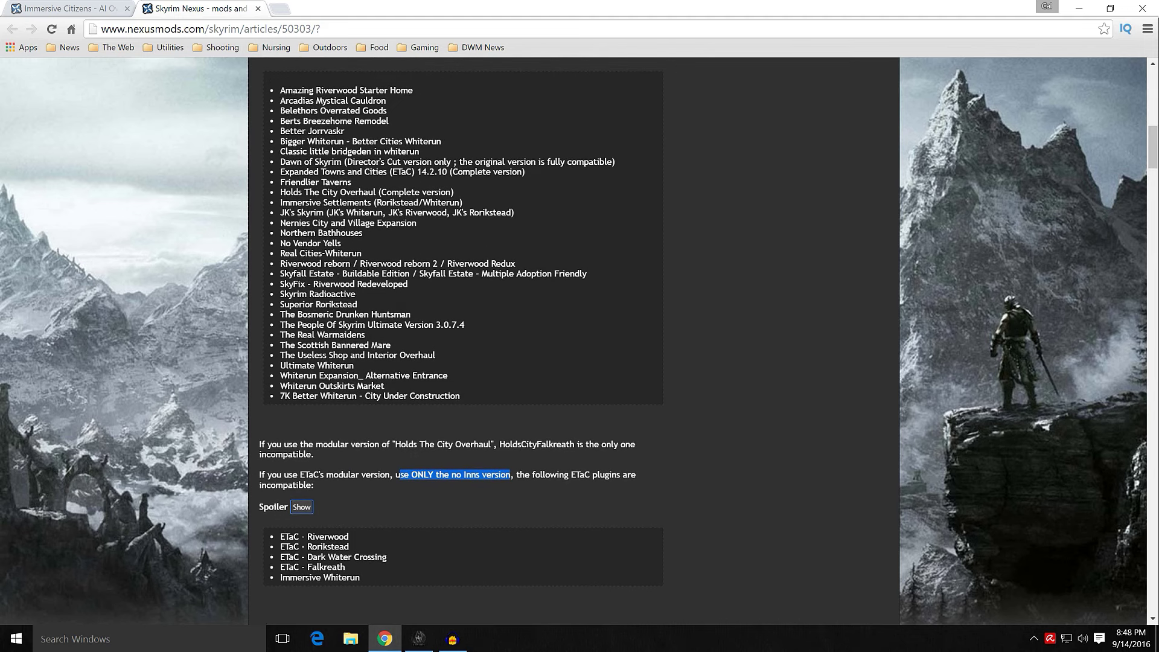
drag(280, 212, 517, 214)
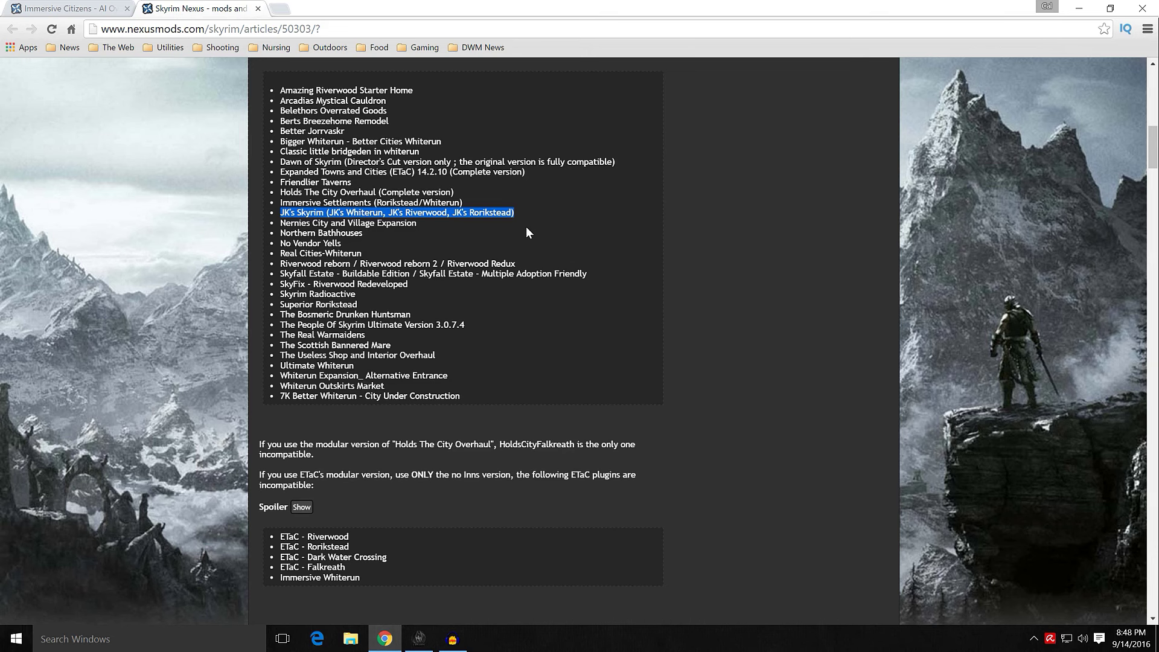
scroll(526, 227, down, 2)
scroll(521, 217, up, 2)
scroll(549, 228, down, 5)
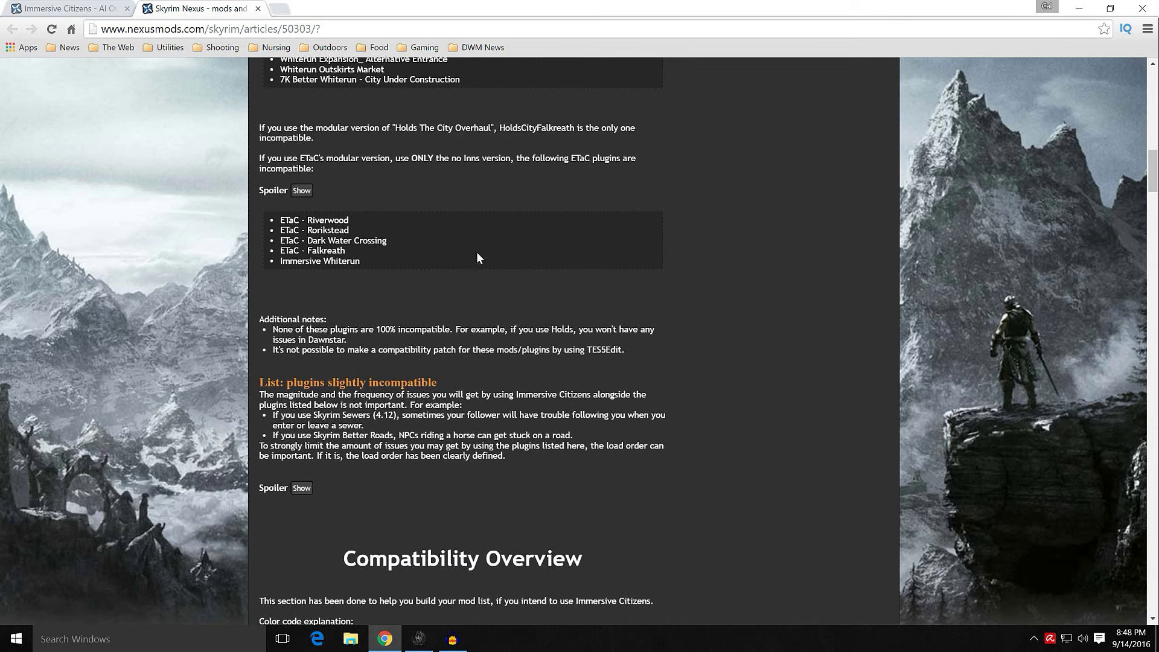
click(302, 191)
scroll(355, 198, down, 3)
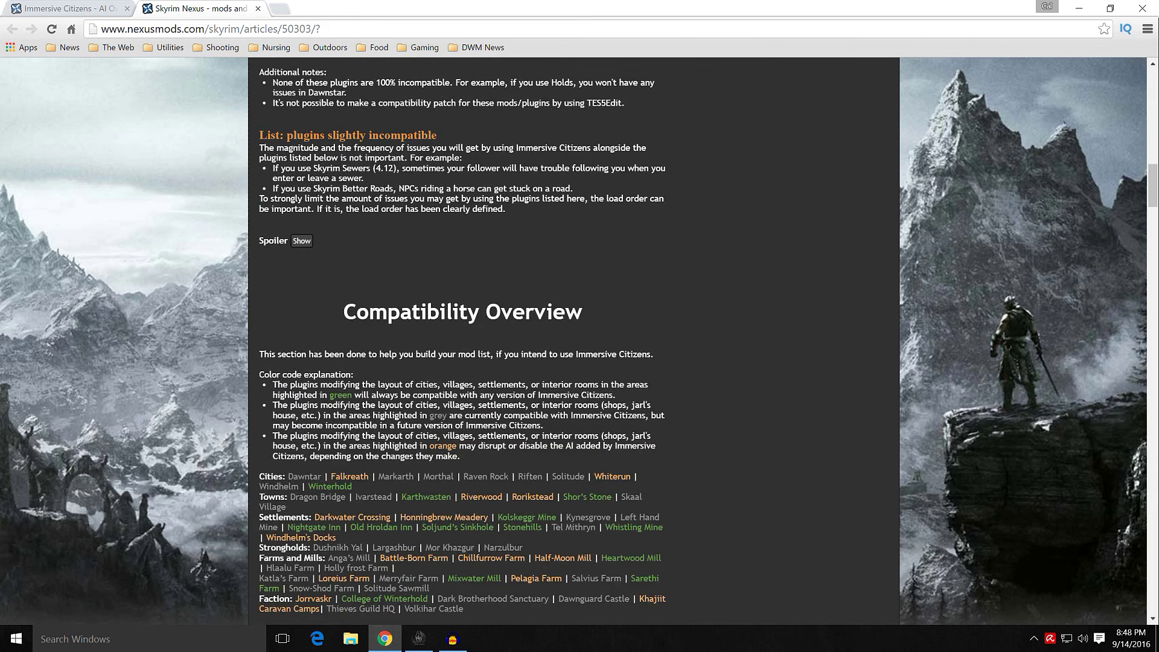
click(302, 241)
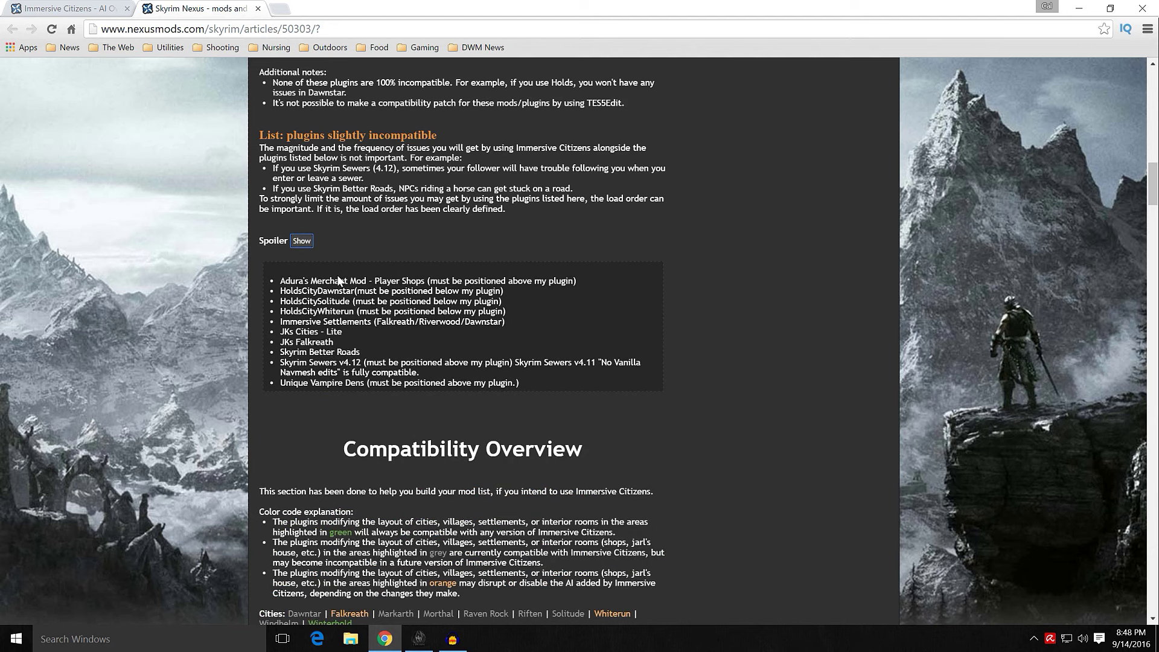
drag(354, 331, 279, 332)
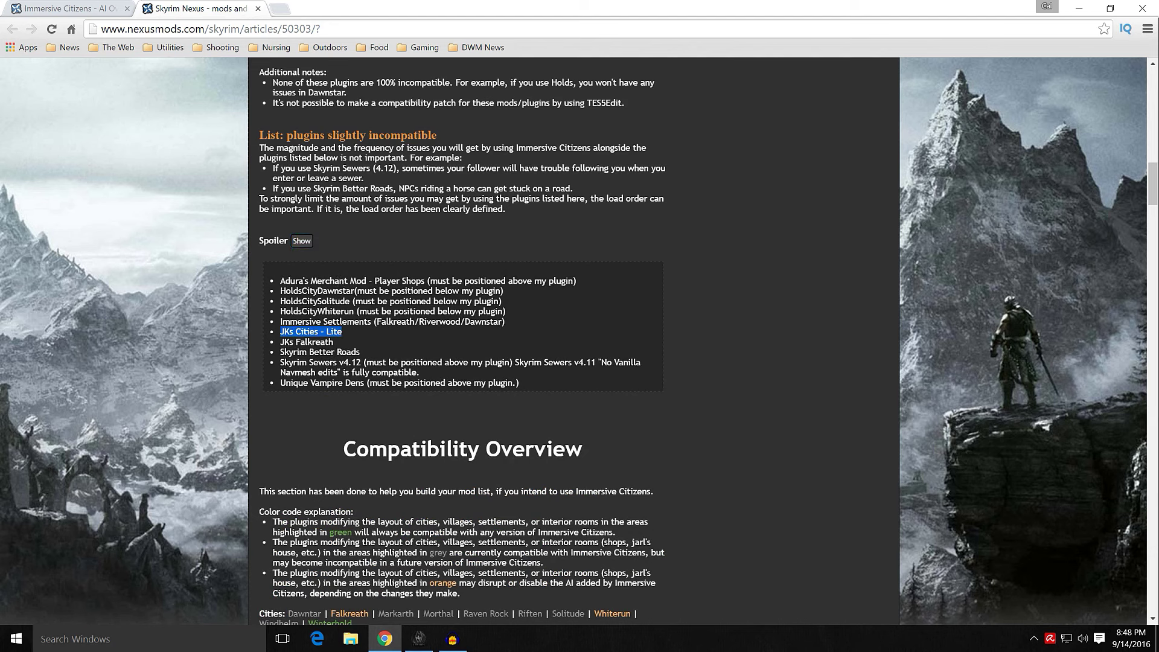
drag(350, 343, 279, 342)
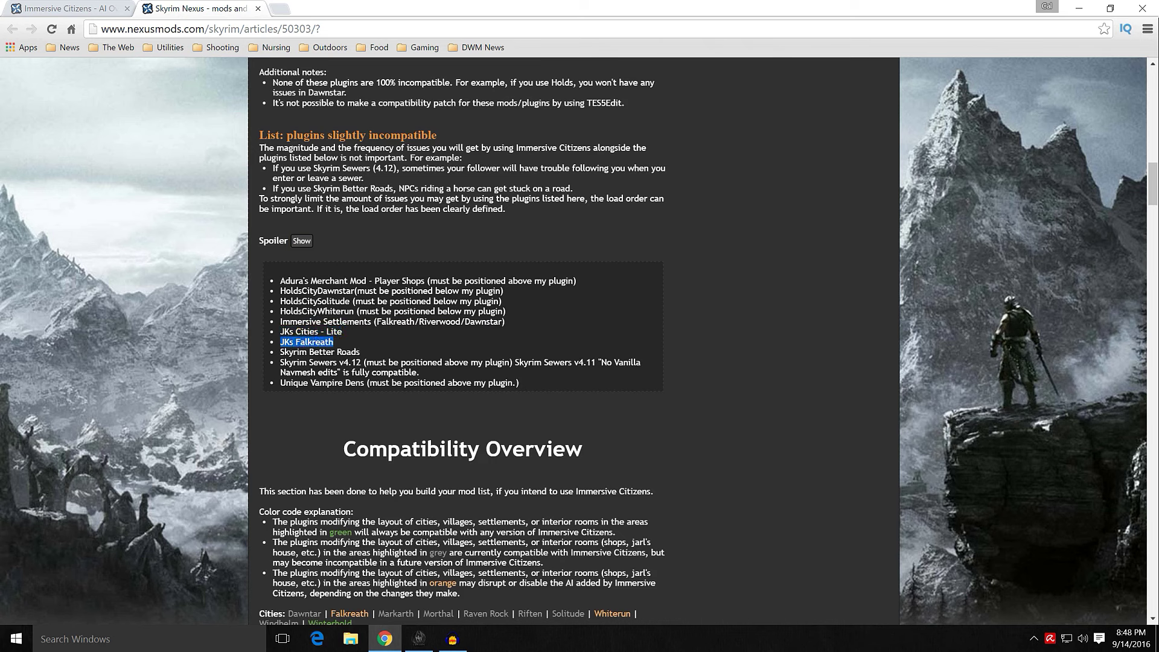
click(352, 350)
click(302, 242)
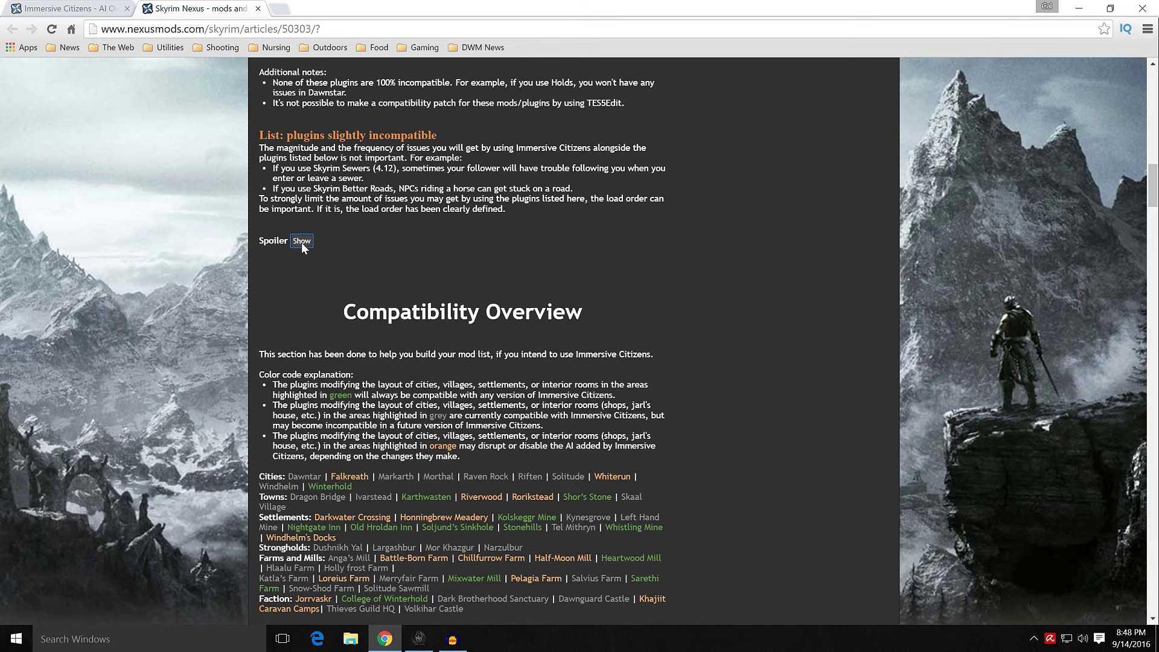
- Scroll past the color-coded Compatibility Overview to the 'Compatible or supported plugins' heading
scroll(224, 307, down, 2)
scroll(224, 305, down, 2)
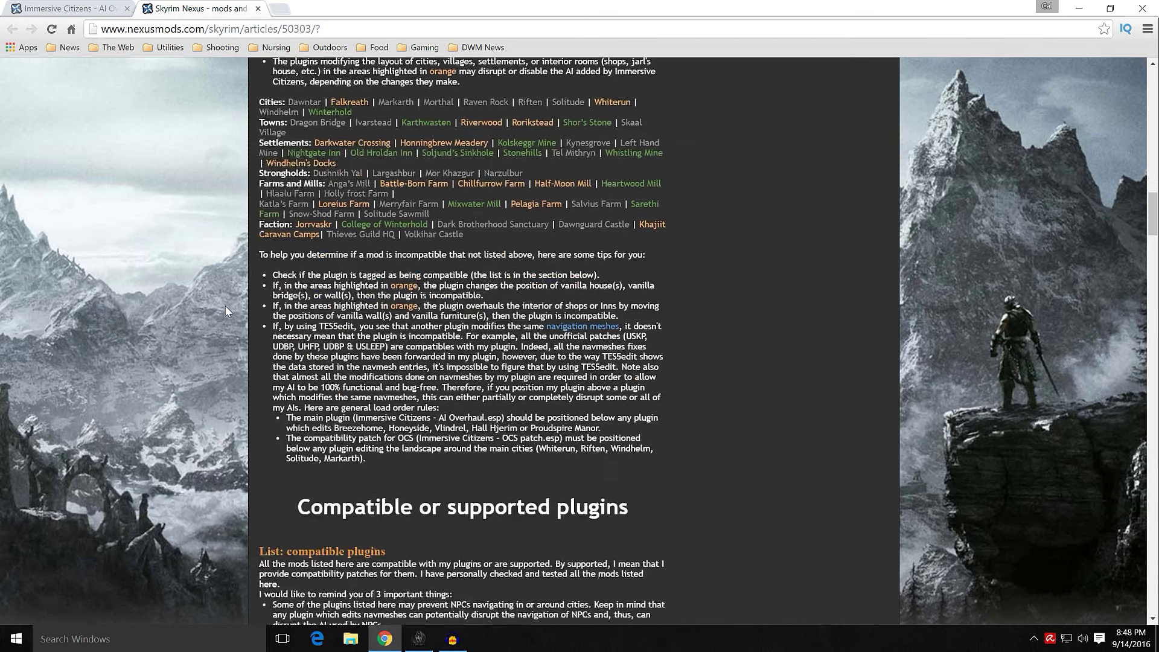
scroll(233, 275, up, 2)
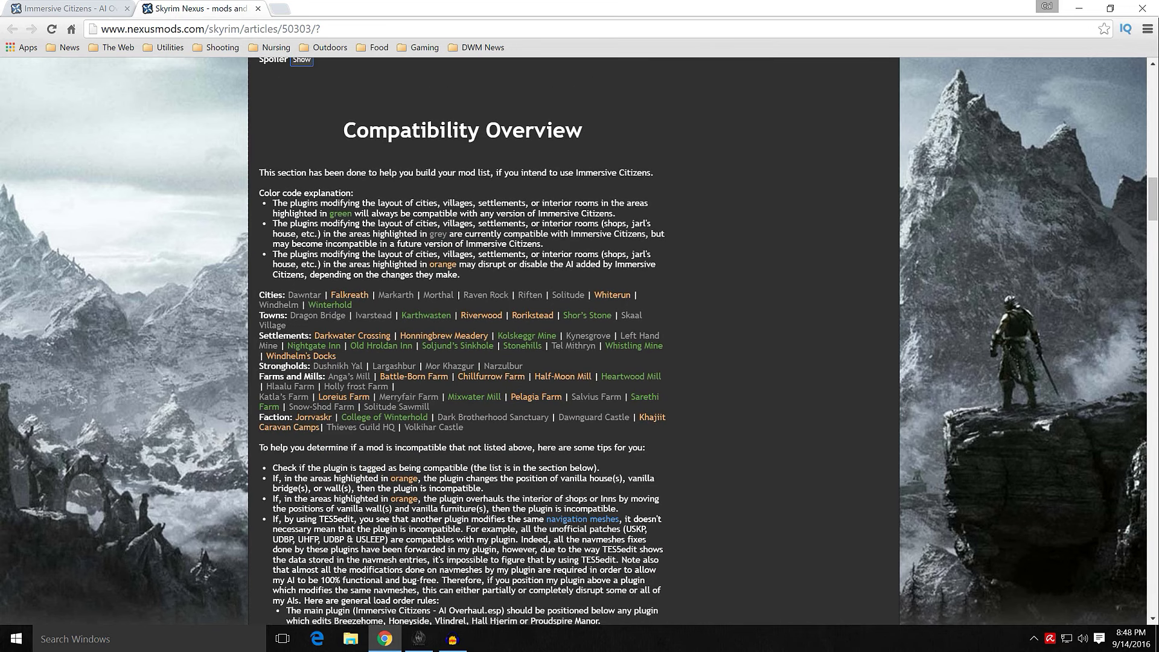
scroll(260, 209, down, 2)
scroll(242, 232, up, 1)
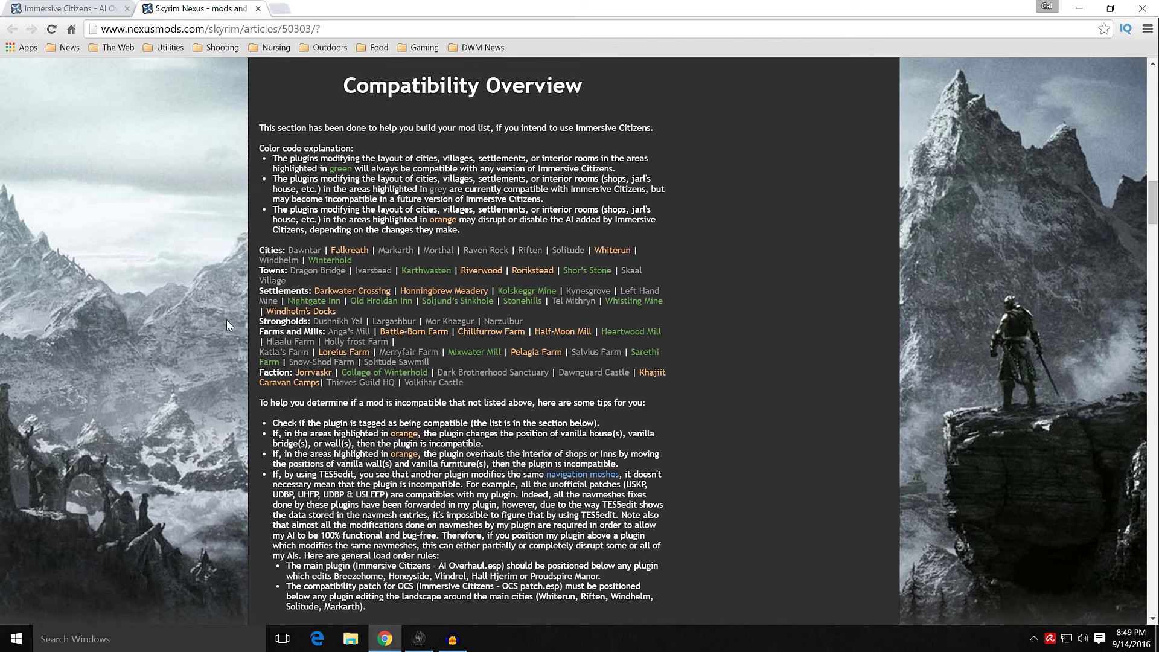
scroll(244, 324, down, 3)
scroll(244, 324, up, 3)
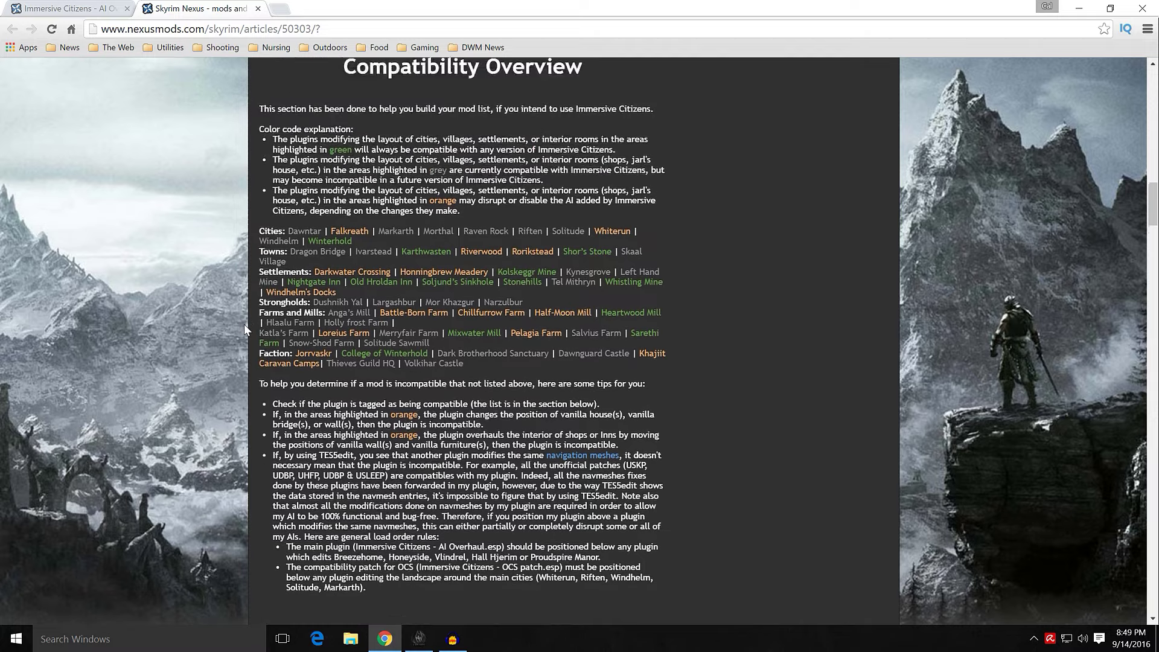
scroll(245, 324, down, 6)
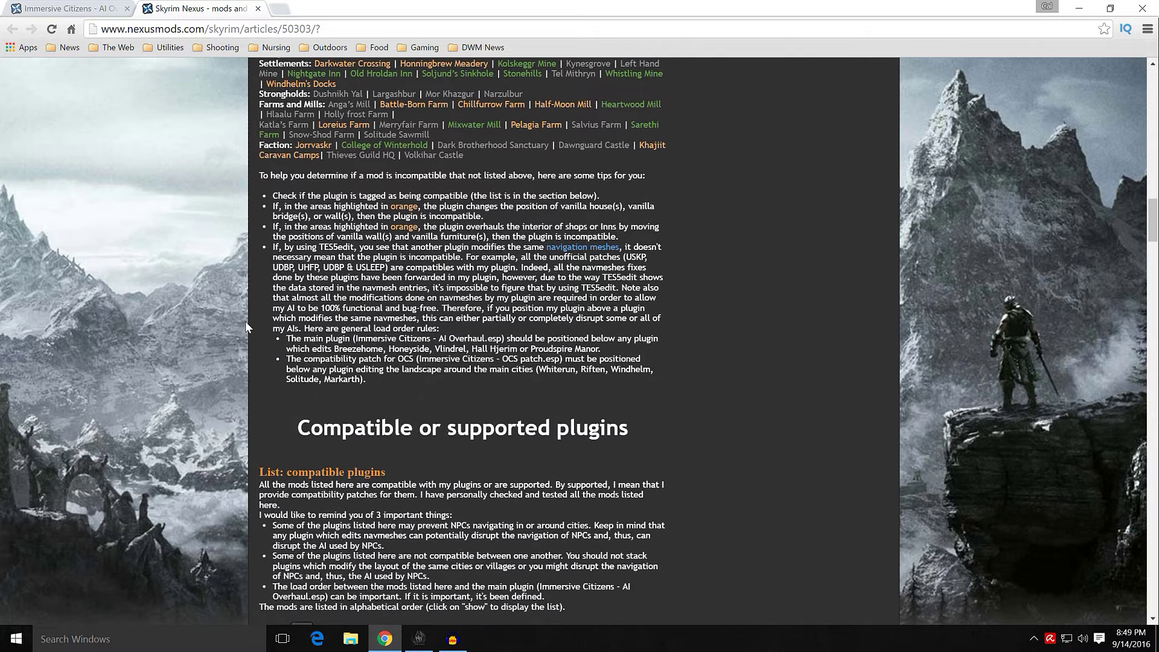
- Mark the Interesting NPCs, Enhanced Landscapes and Dawn of Skyrim Collection entries in the compatible list
scroll(244, 324, down, 2)
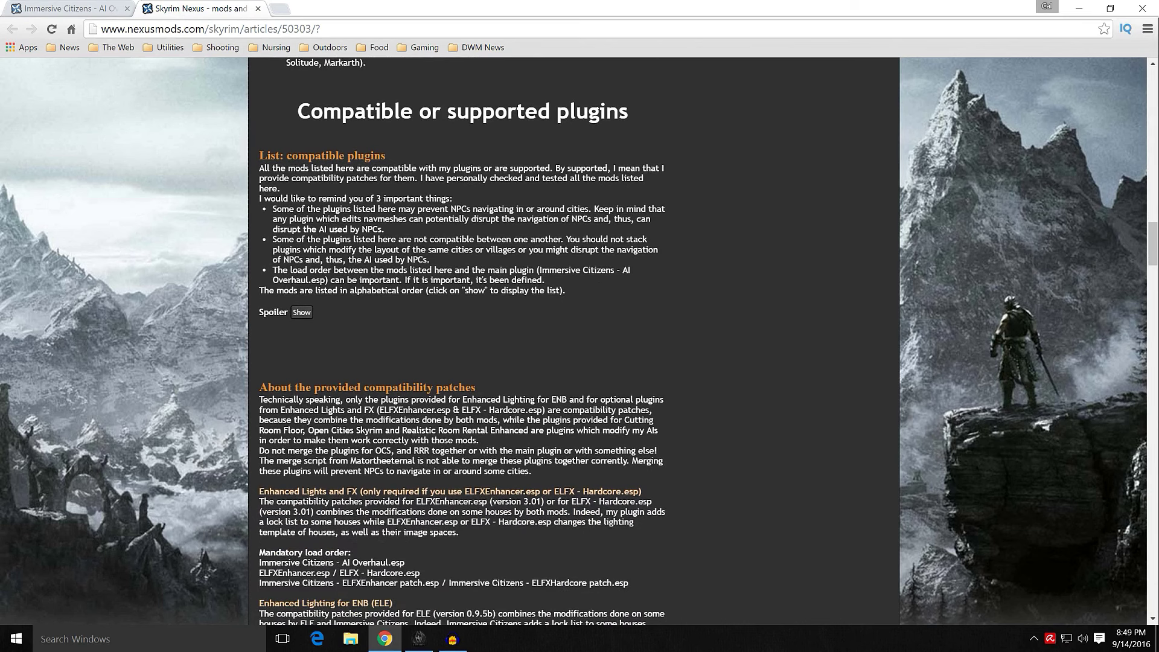
click(302, 312)
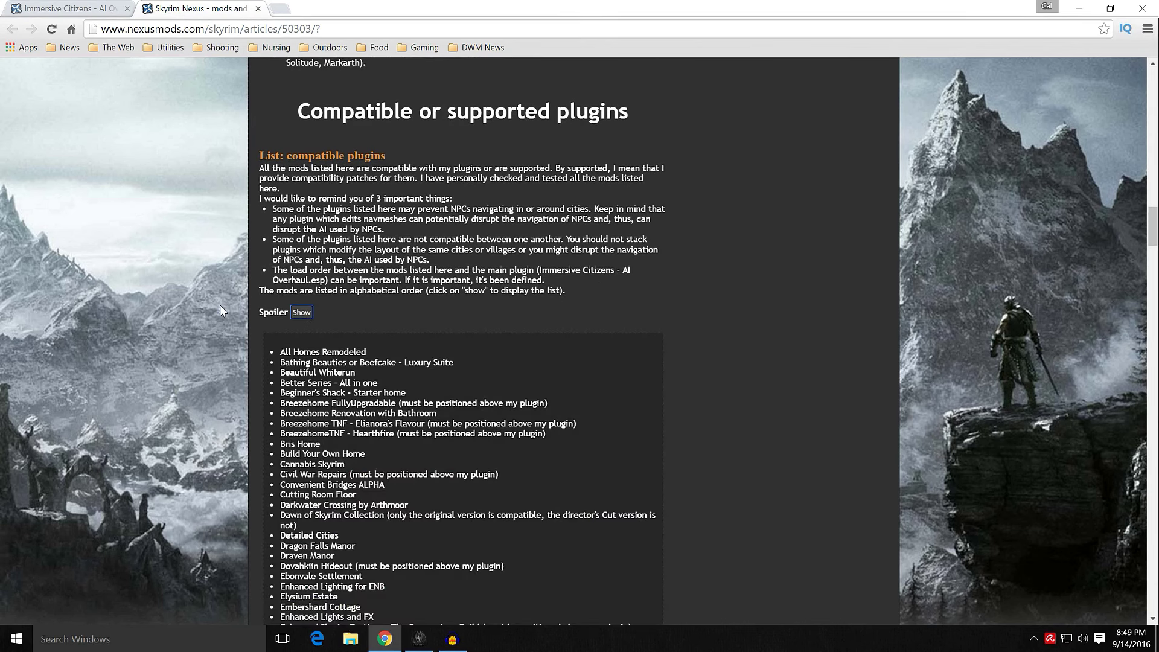
scroll(220, 306, down, 3)
scroll(220, 305, down, 3)
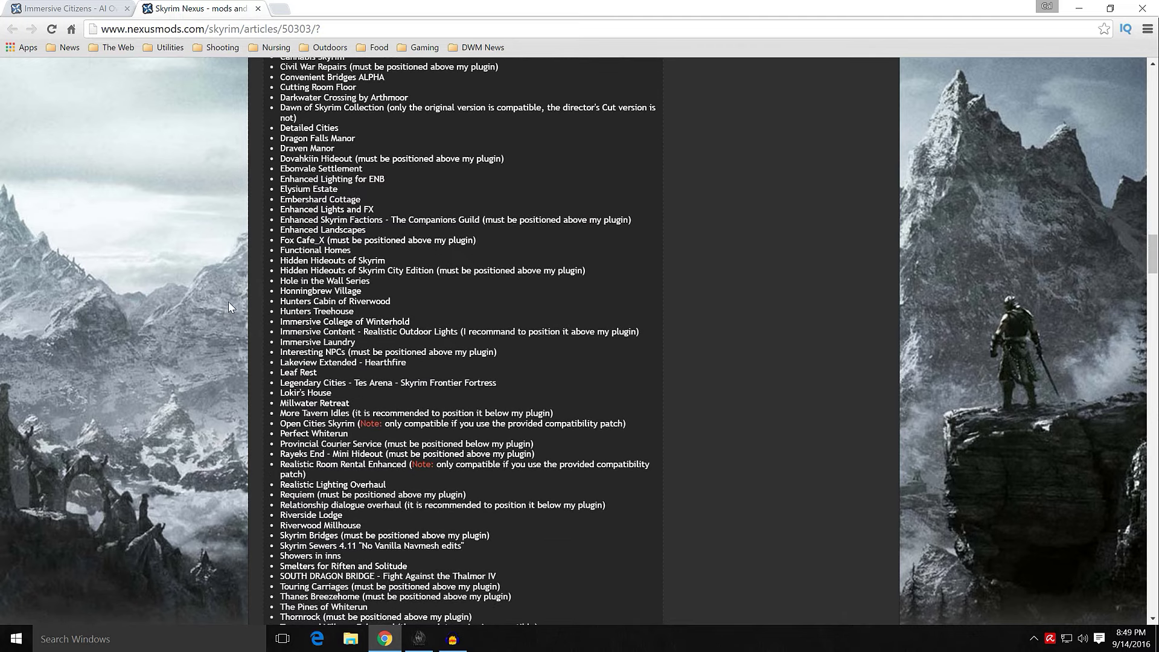
scroll(235, 315, down, 1)
scroll(237, 323, up, 1)
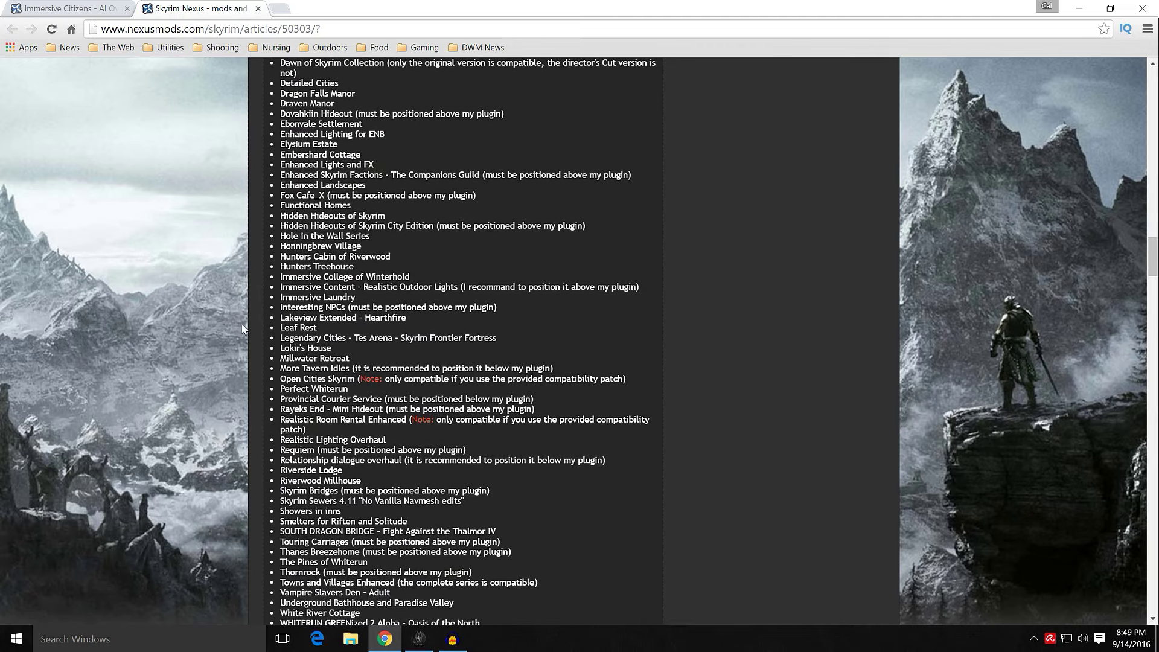
drag(281, 314, 497, 307)
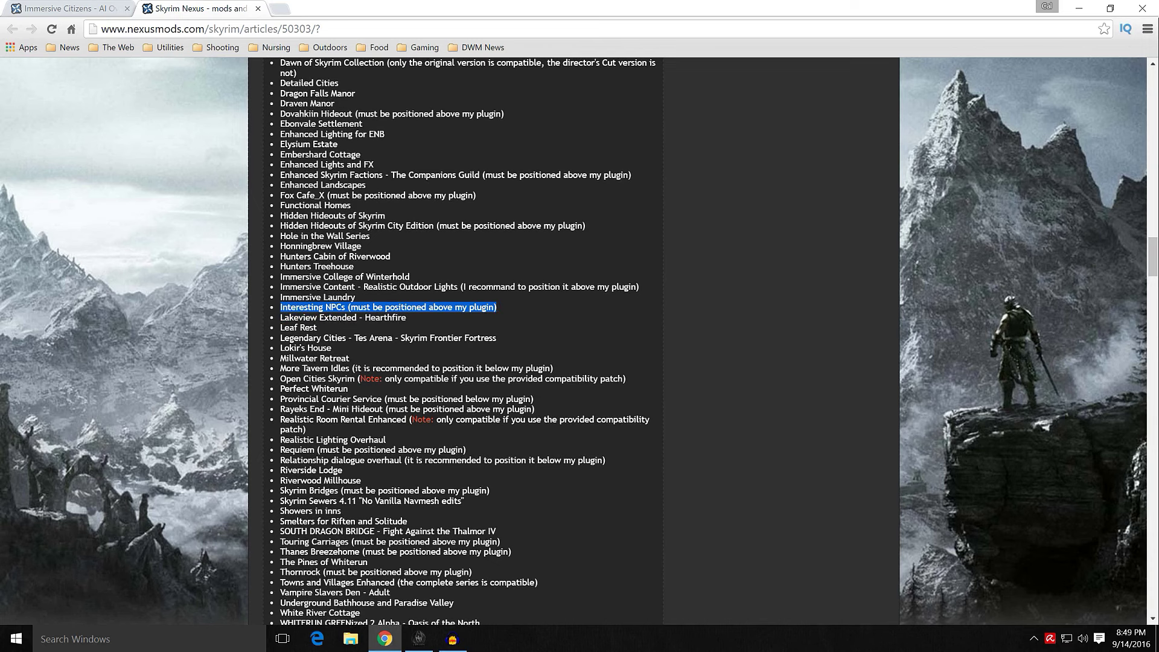
click(506, 310)
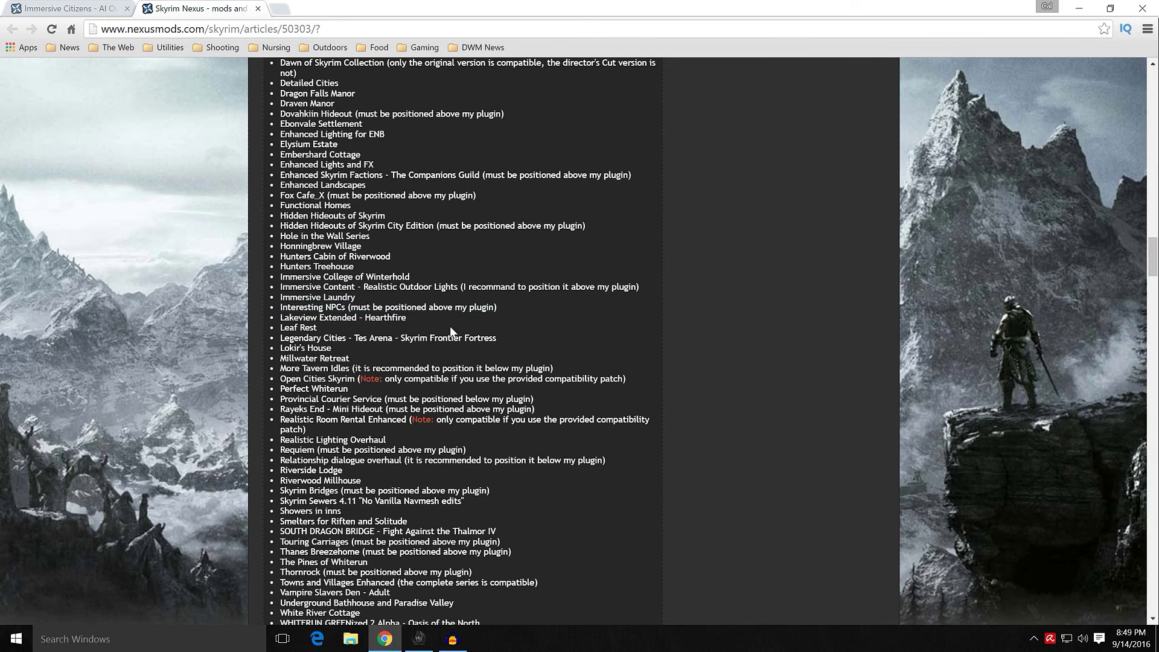
scroll(454, 332, down, 2)
drag(418, 185, 279, 185)
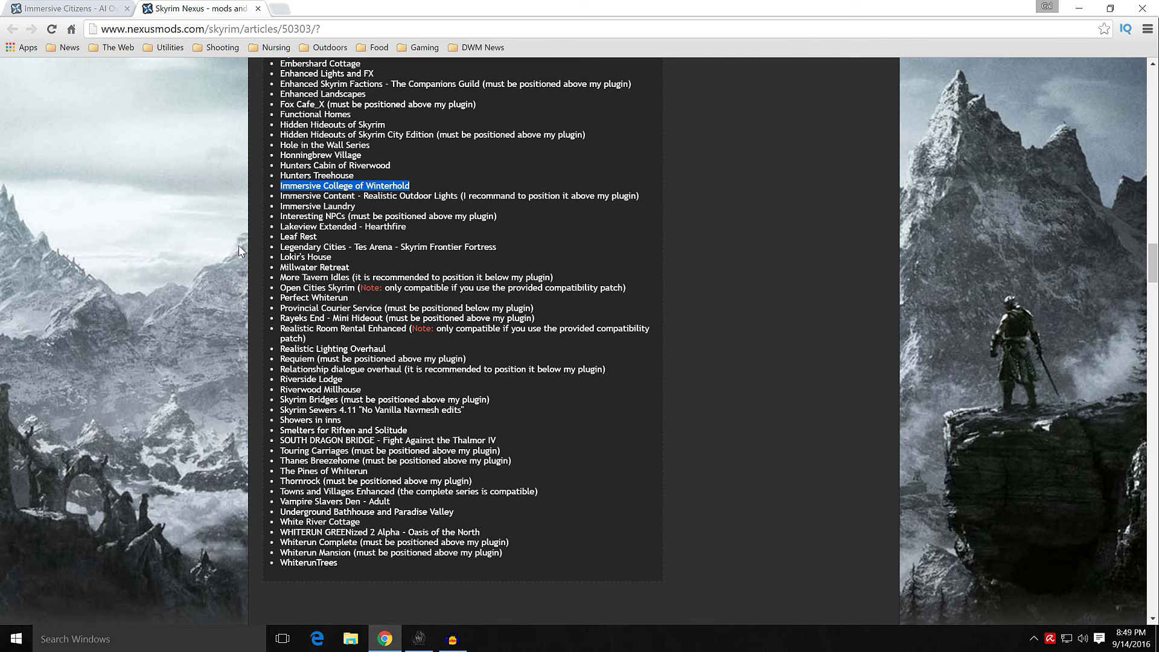
scroll(238, 253, up, 4)
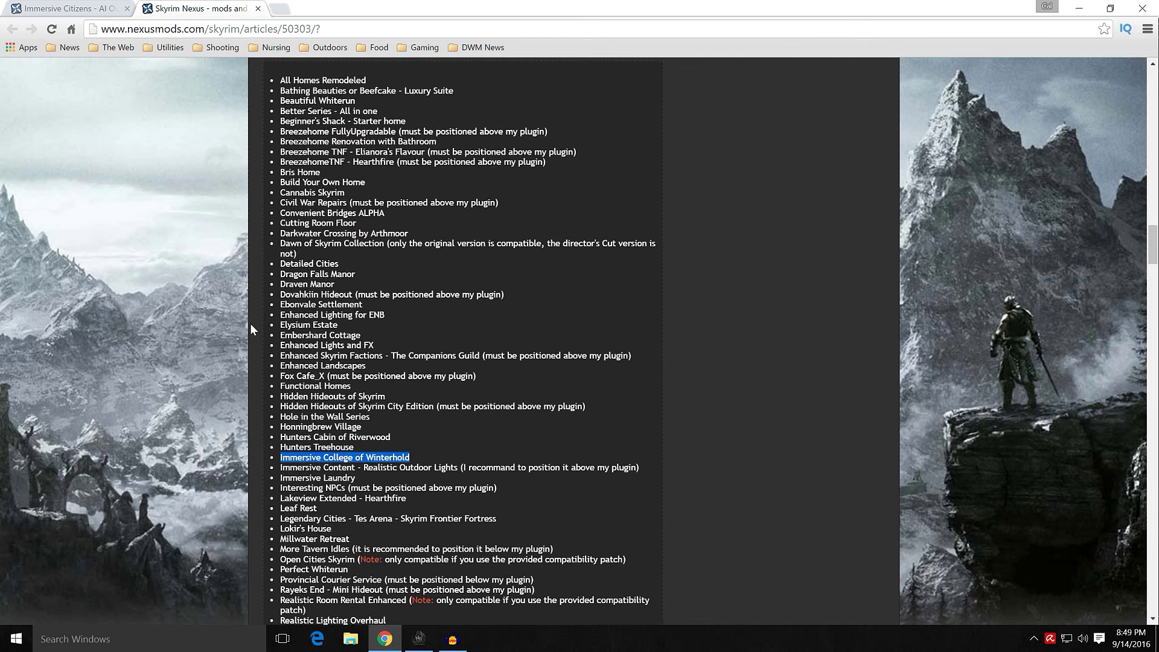
drag(373, 364, 279, 366)
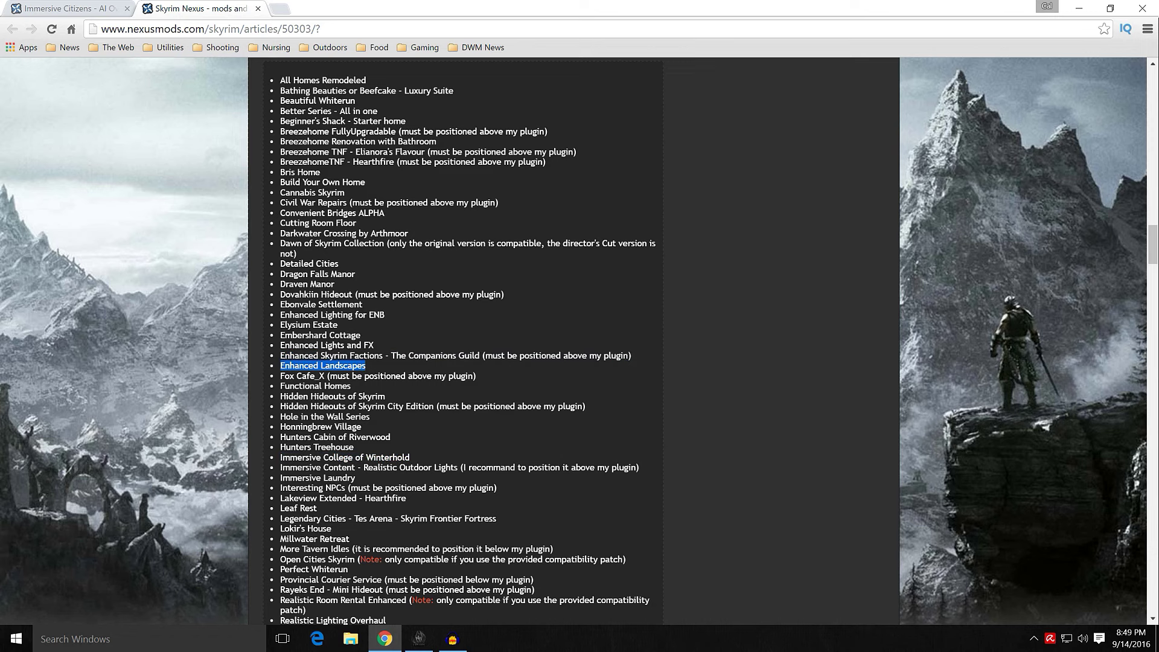
drag(279, 254, 413, 256)
triple_click(287, 254)
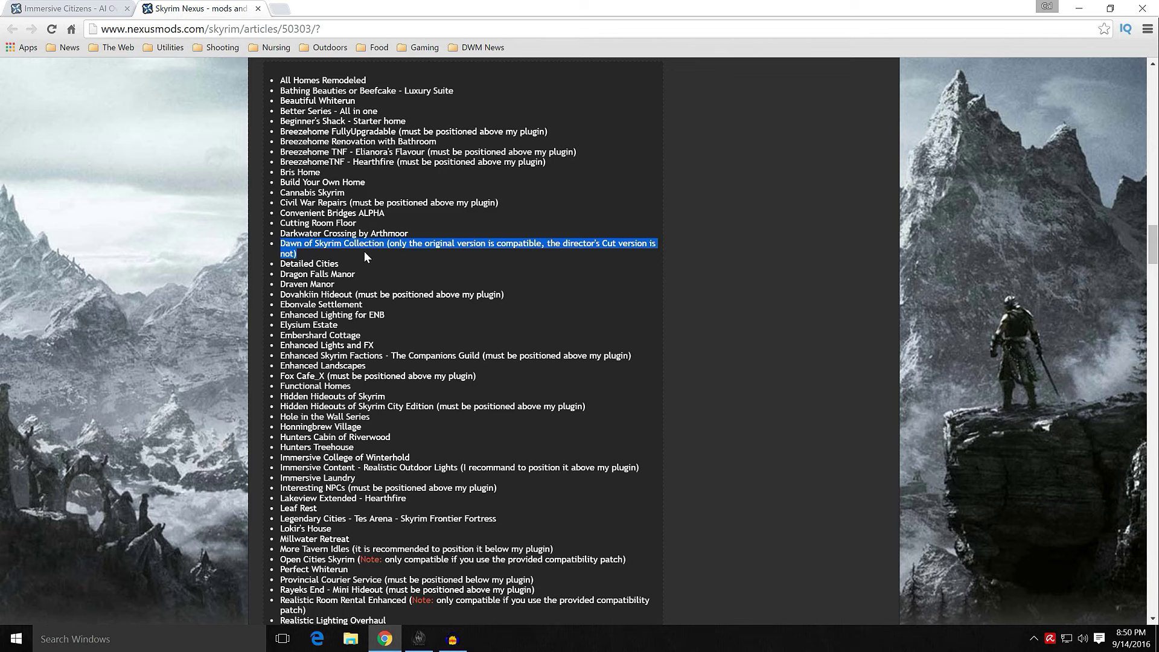
- Read through the FAQ and return to the Immersive Citizens Compatibility & Synergy section
scroll(364, 251, down, 9)
scroll(245, 348, down, 8)
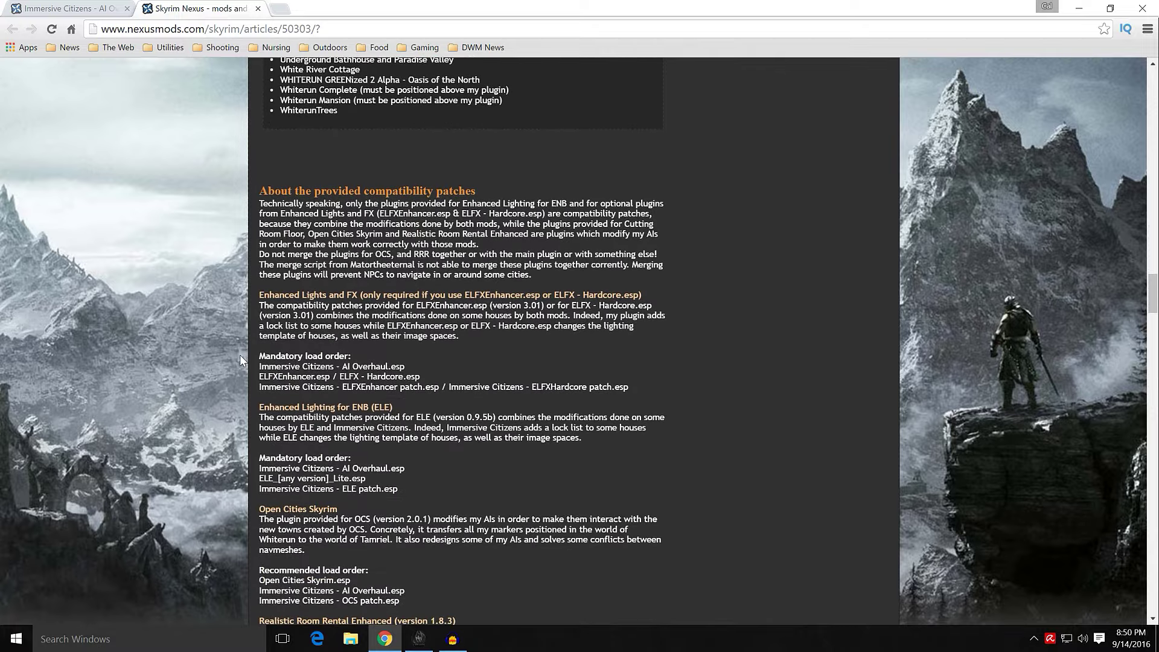
scroll(237, 363, down, 15)
scroll(227, 376, down, 7)
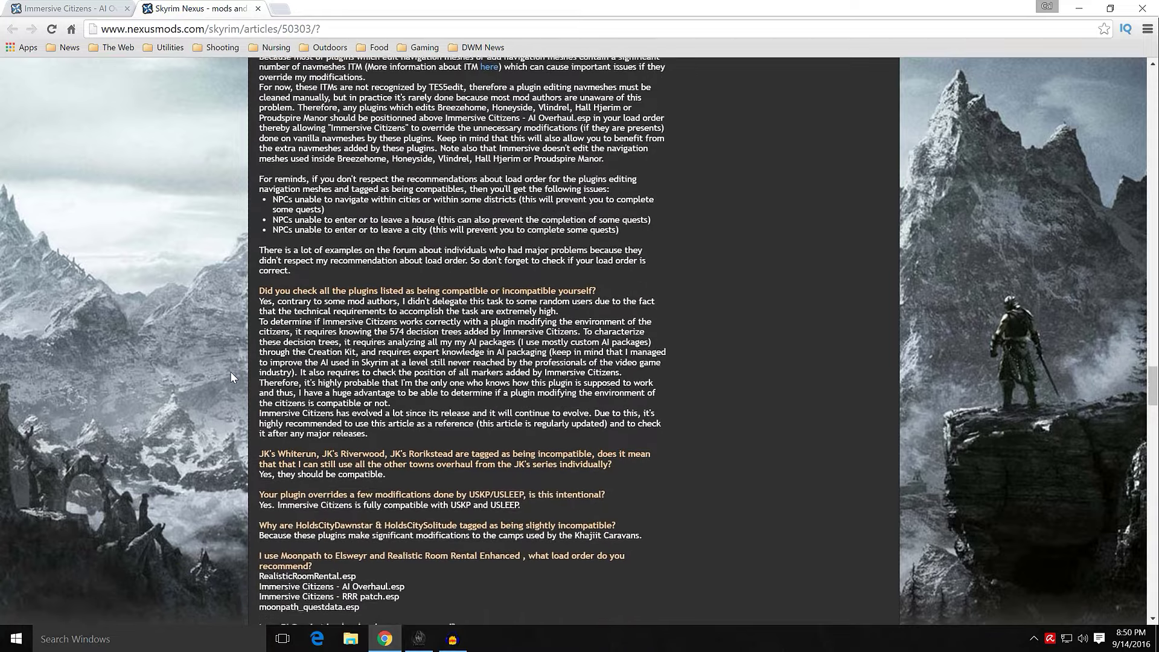
- Scroll to the Installation, Update & Load Order section with its requirements and load-order constraints
scroll(236, 362, down, 4)
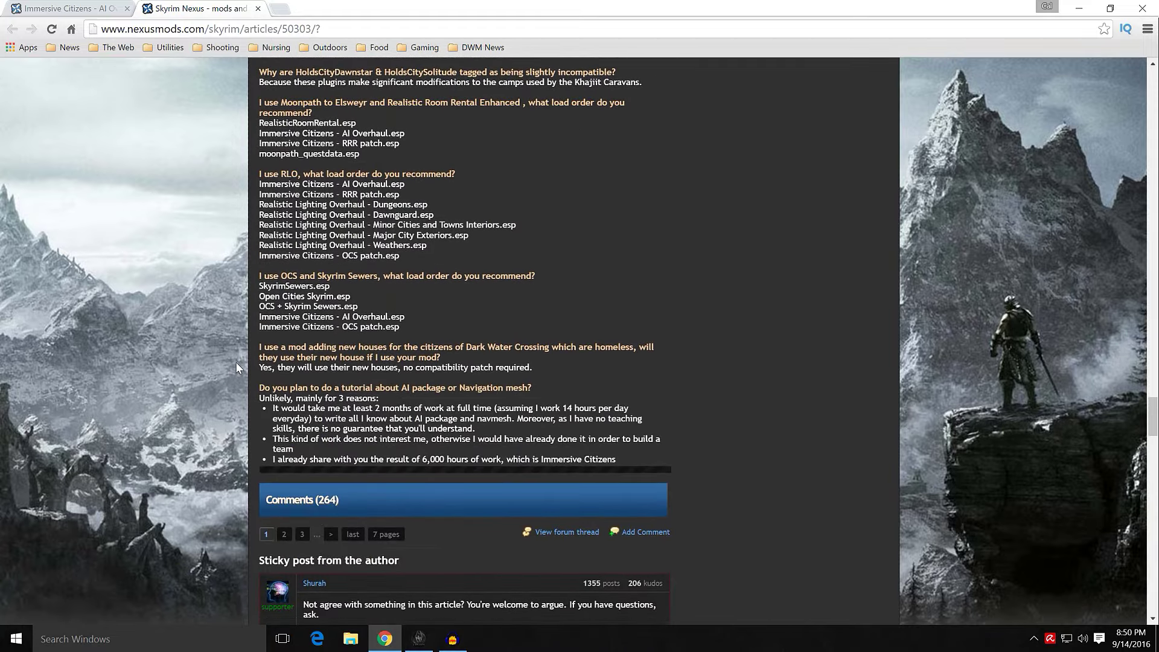
scroll(237, 360, up, 5)
scroll(239, 363, up, 6)
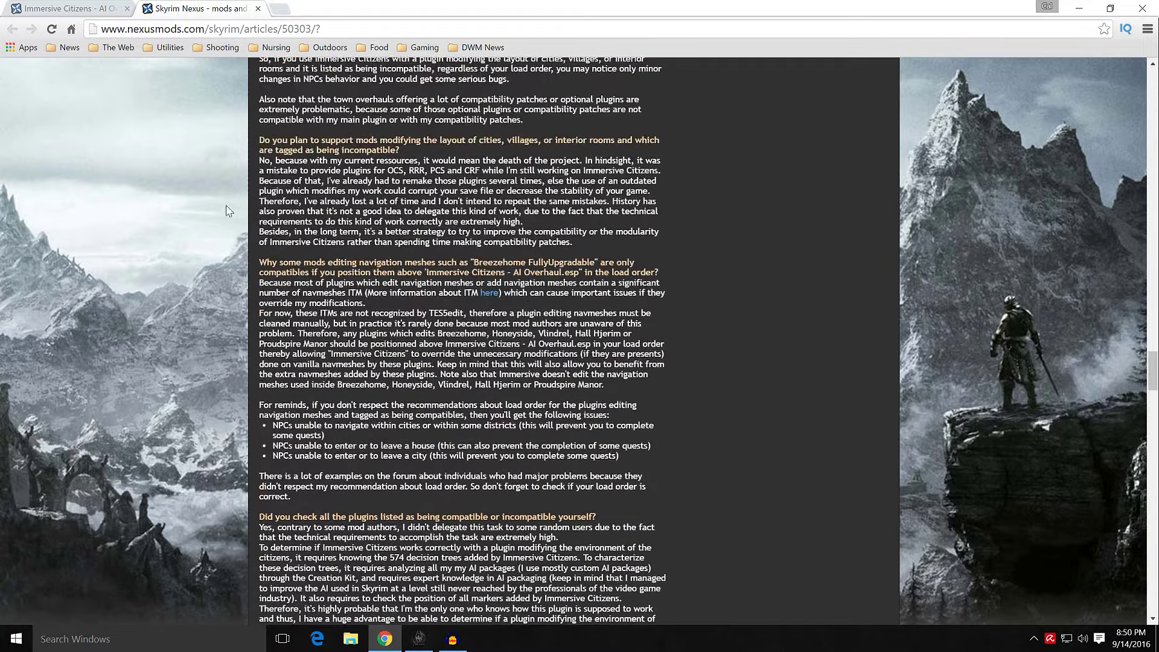
click(71, 12)
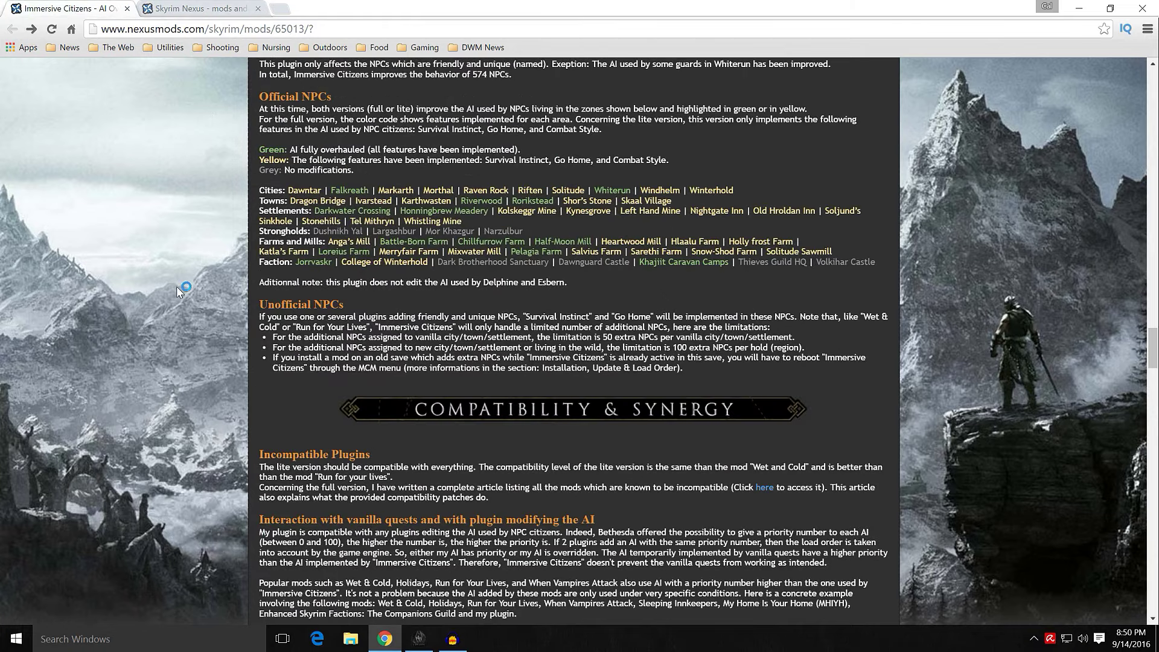
scroll(244, 342, down, 5)
scroll(233, 326, down, 4)
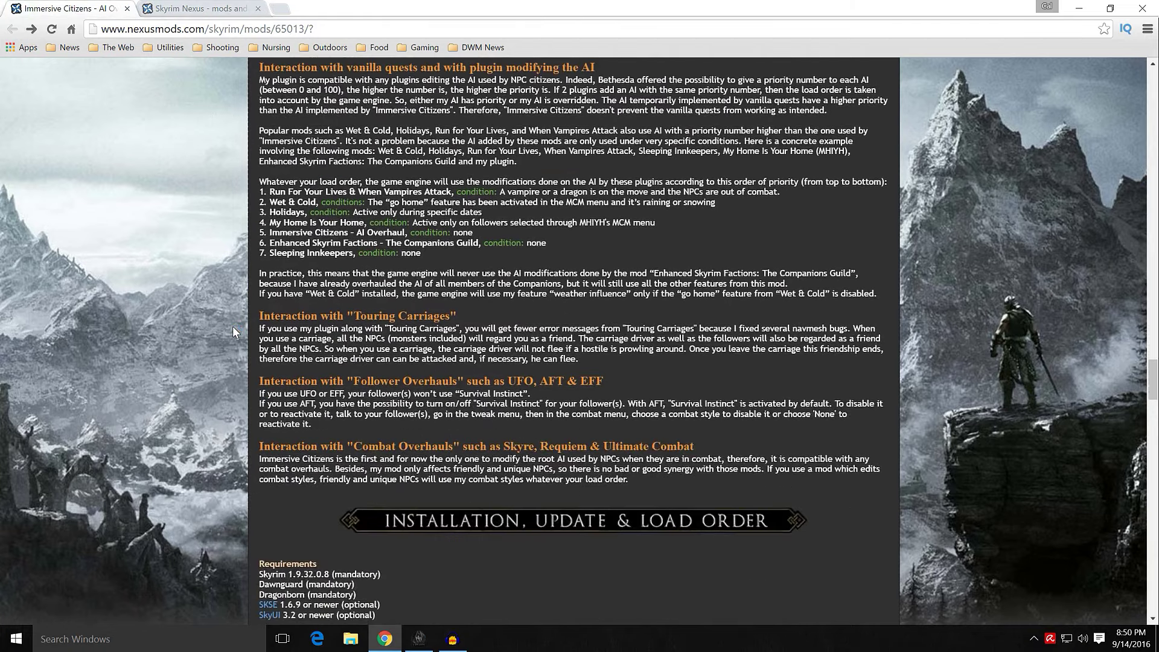
scroll(233, 325, down, 4)
scroll(235, 326, down, 1)
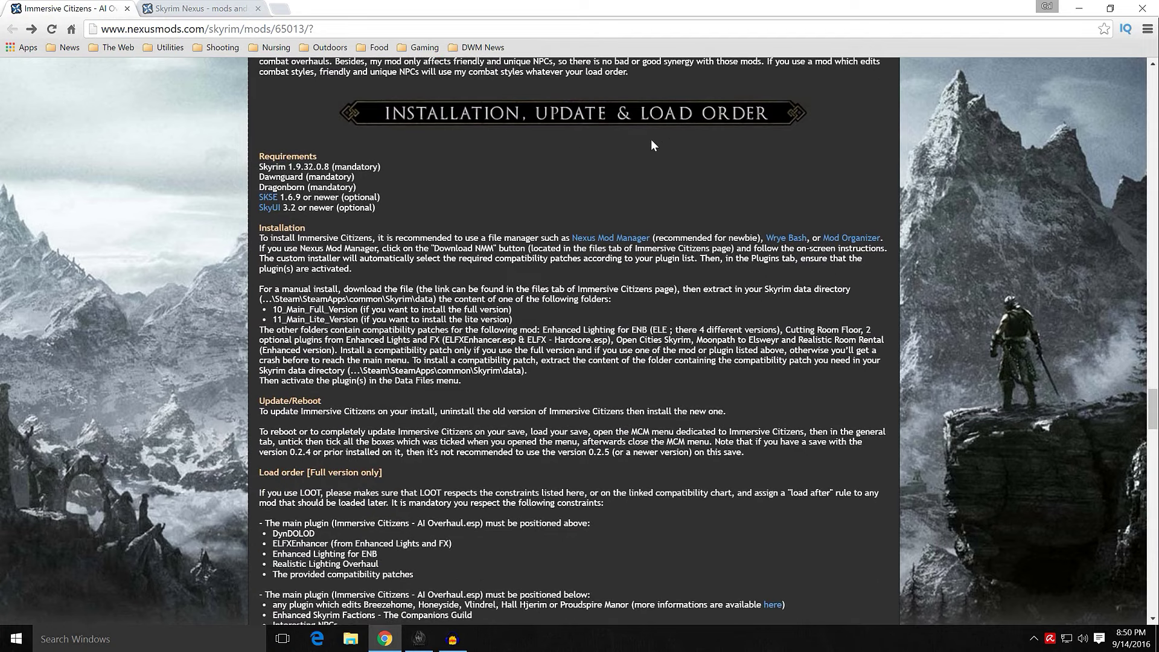
scroll(478, 177, down, 2)
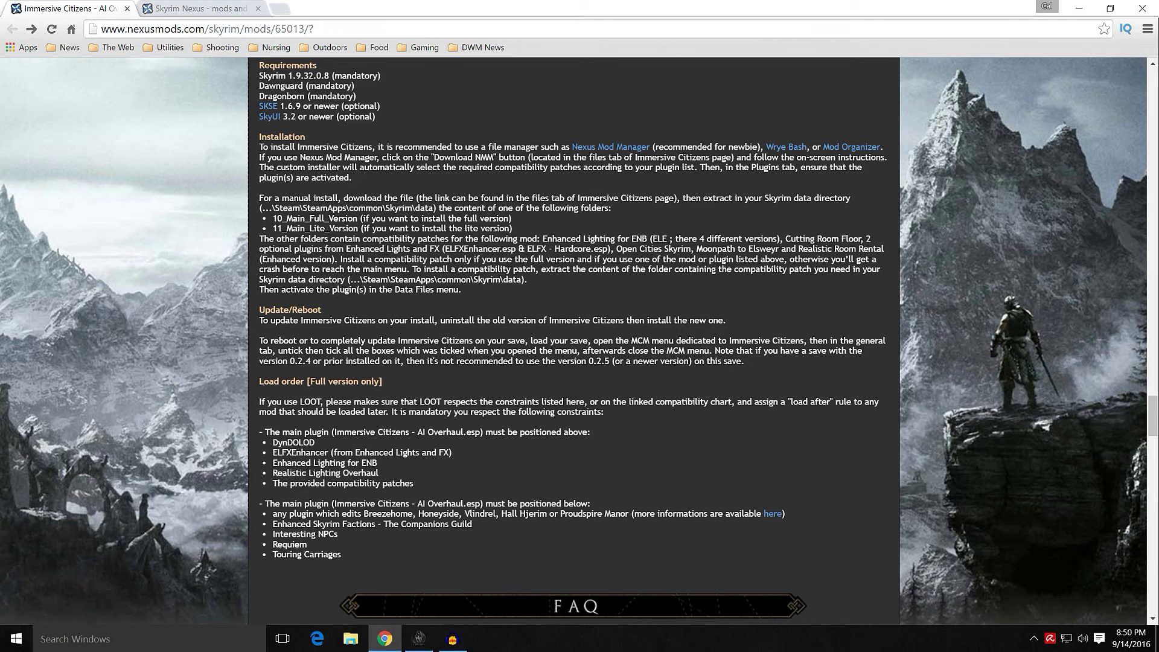
scroll(573, 338, up, 1)
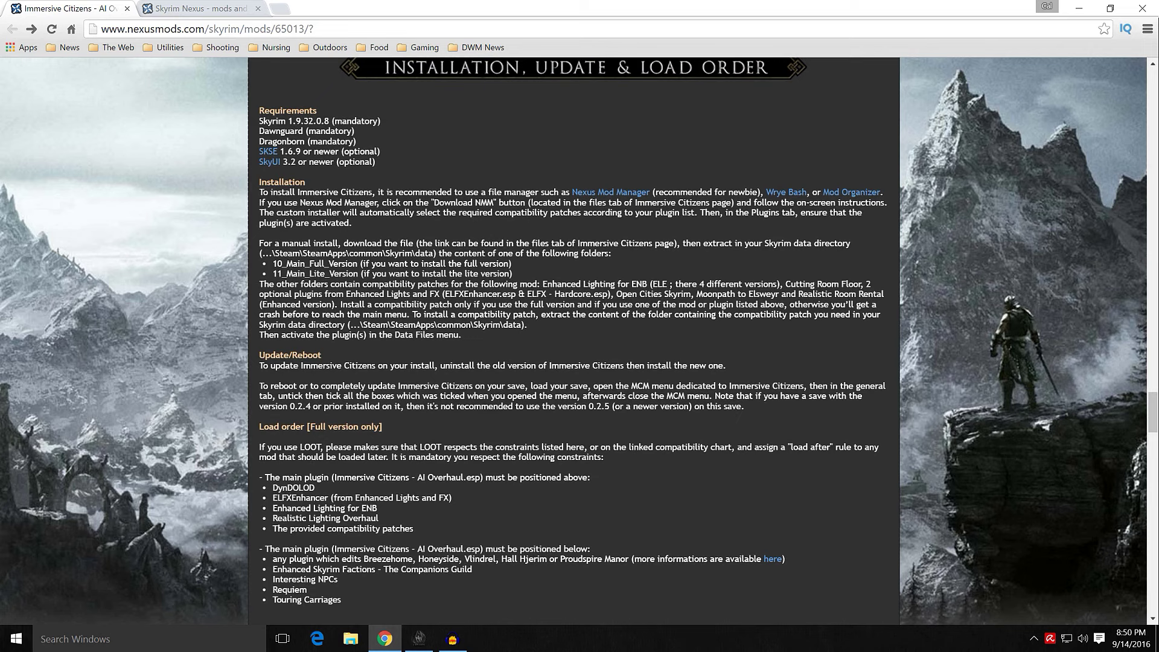
scroll(566, 338, up, 1)
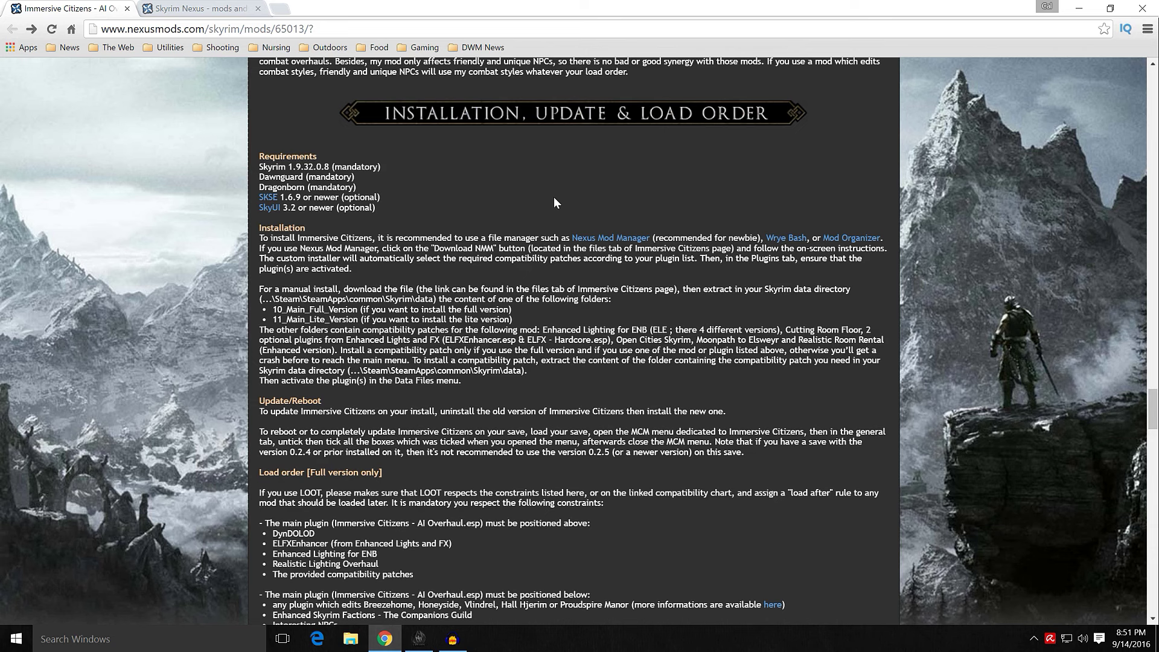
scroll(536, 169, down, 2)
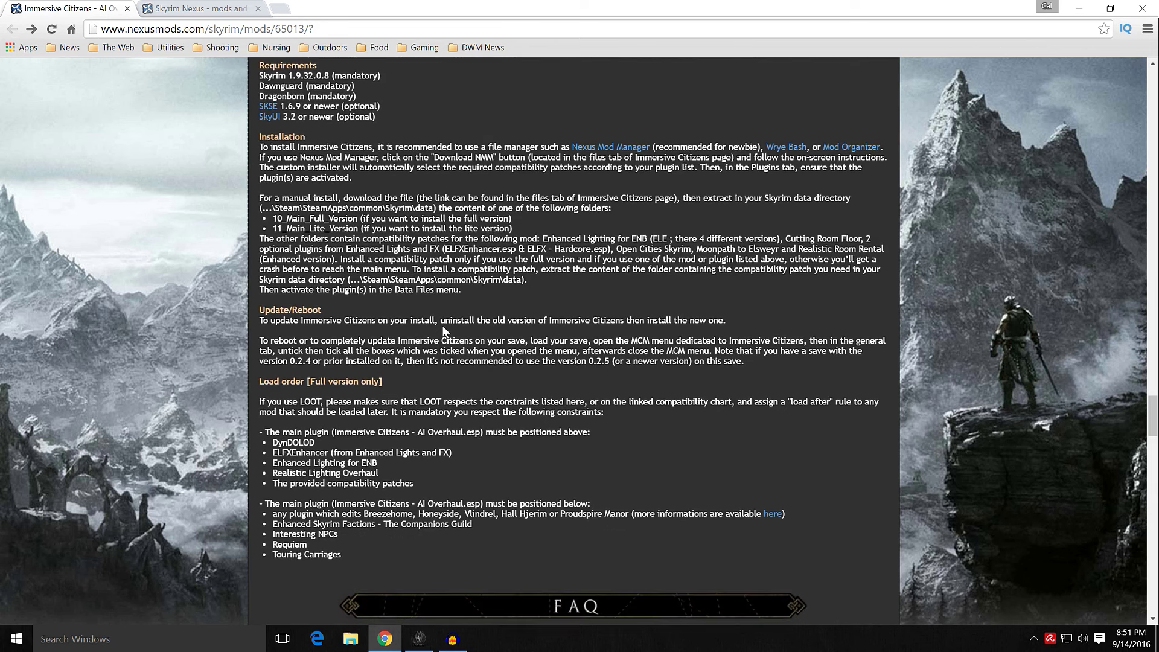
- Highlight the 'Load order [Full version only]' heading, the house mods to follow, and Interesting NPCs
triple_click(390, 386)
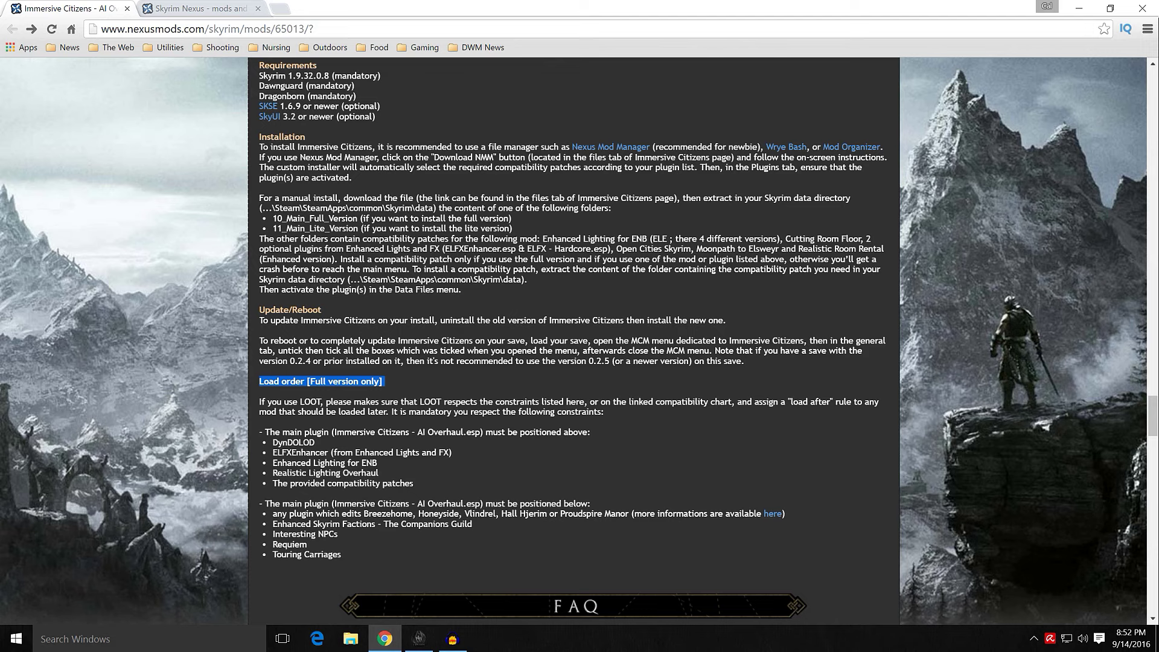
drag(365, 514, 634, 514)
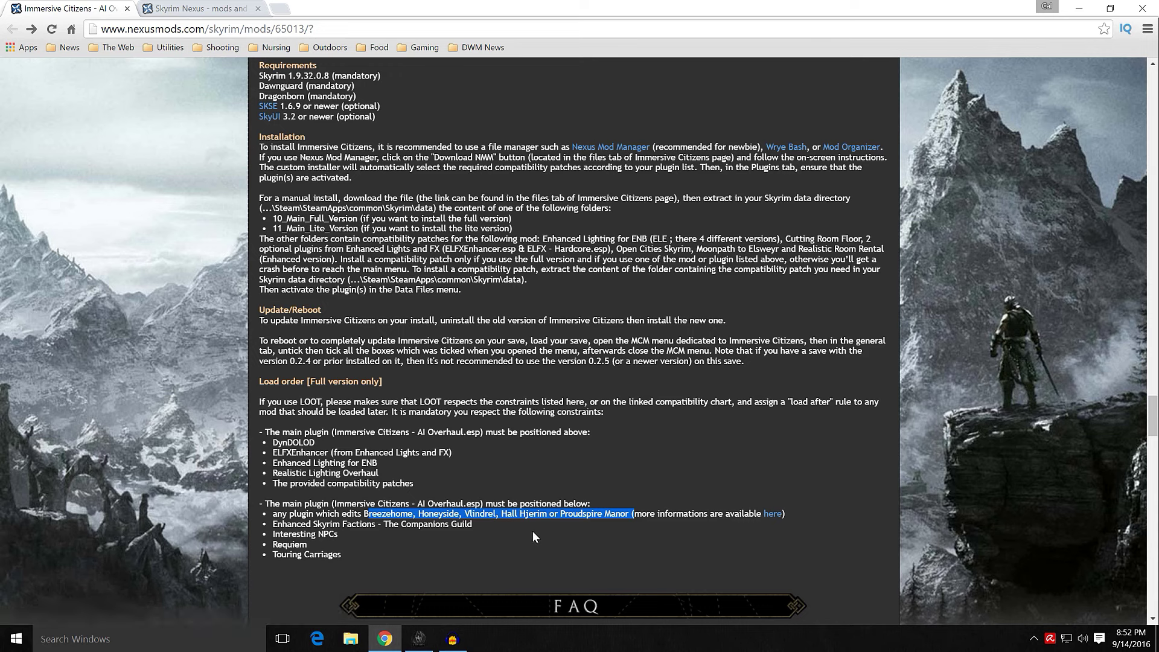
click(360, 527)
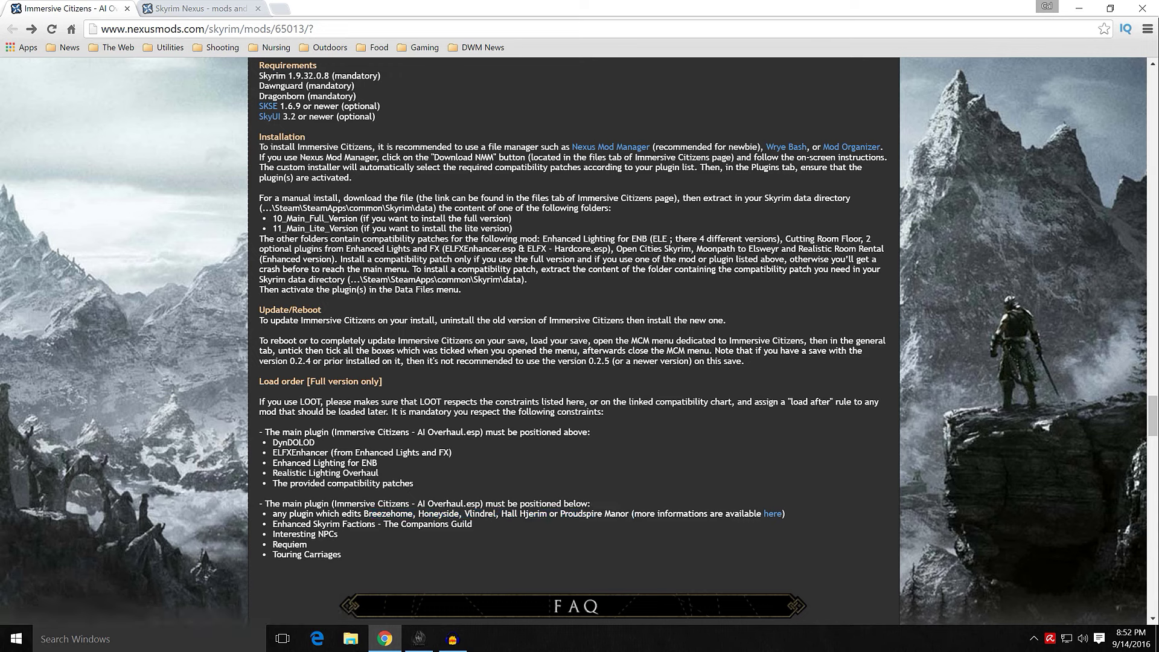
drag(346, 534, 272, 535)
click(320, 550)
scroll(238, 501, down, 7)
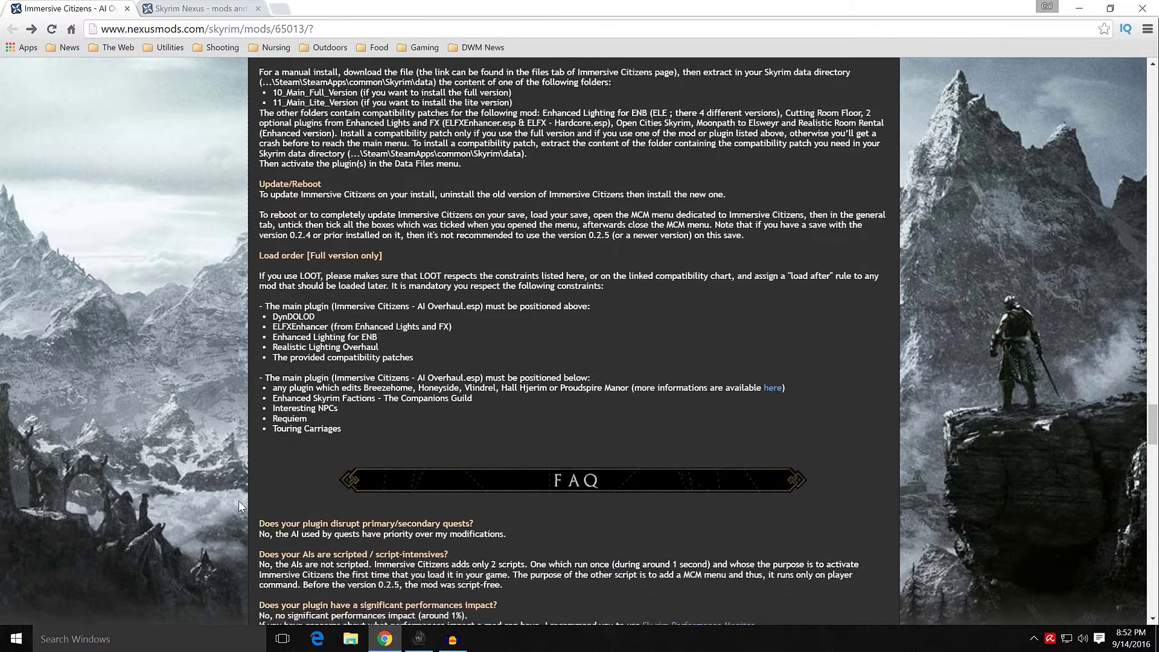
scroll(240, 490, up, 3)
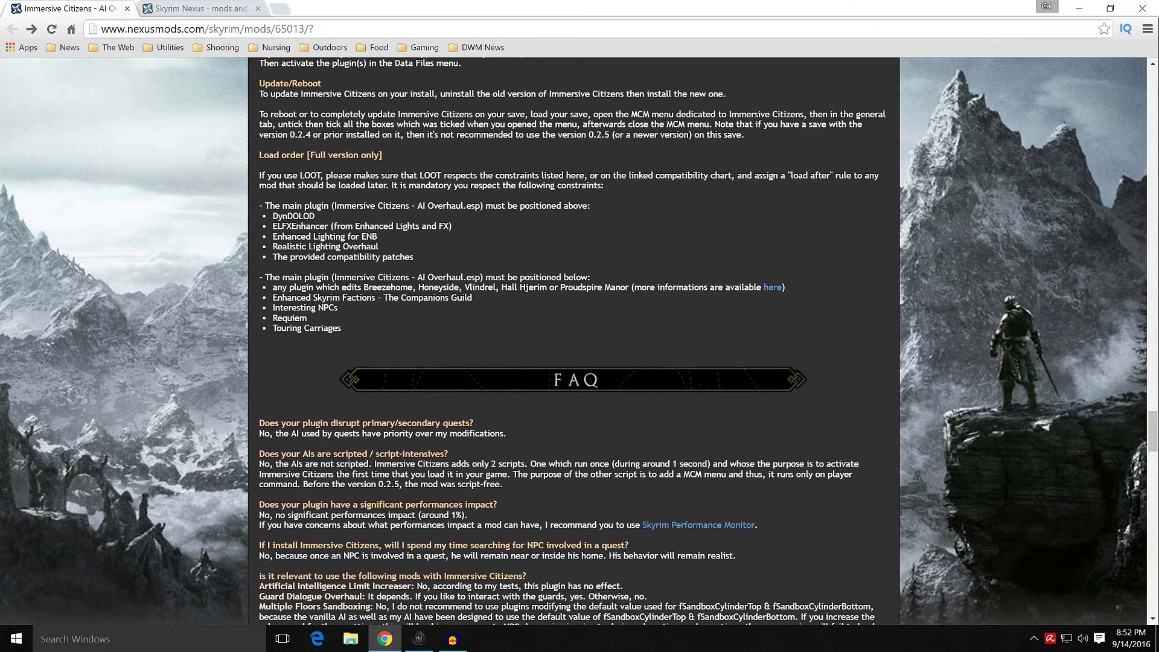
drag(400, 161, 264, 156)
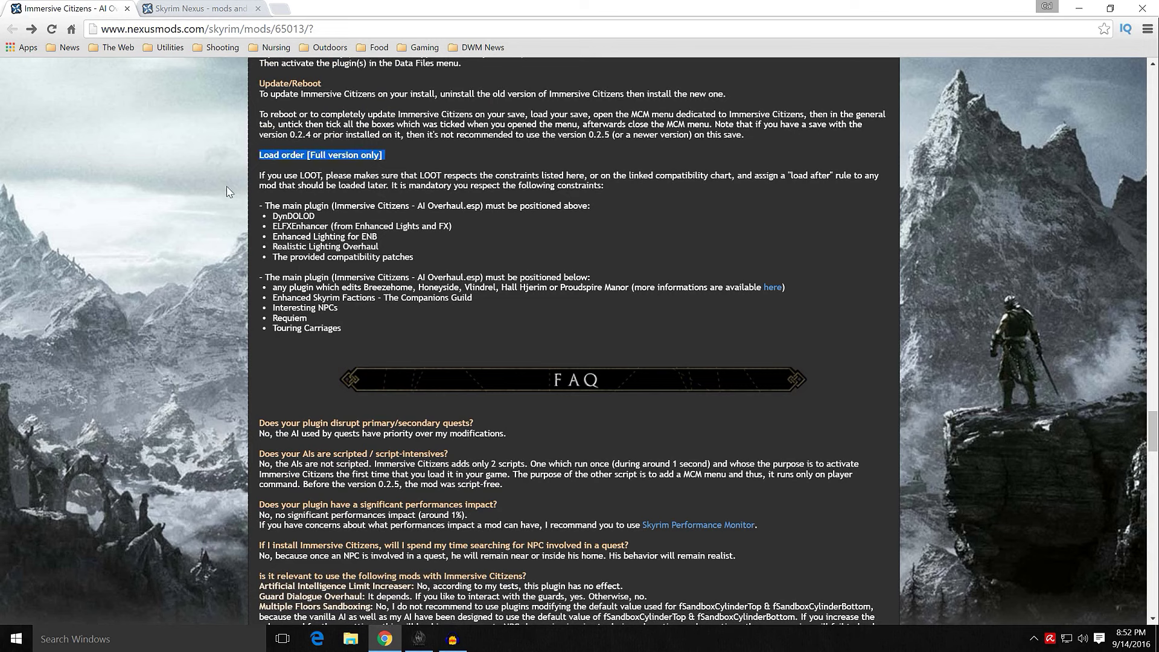
click(249, 218)
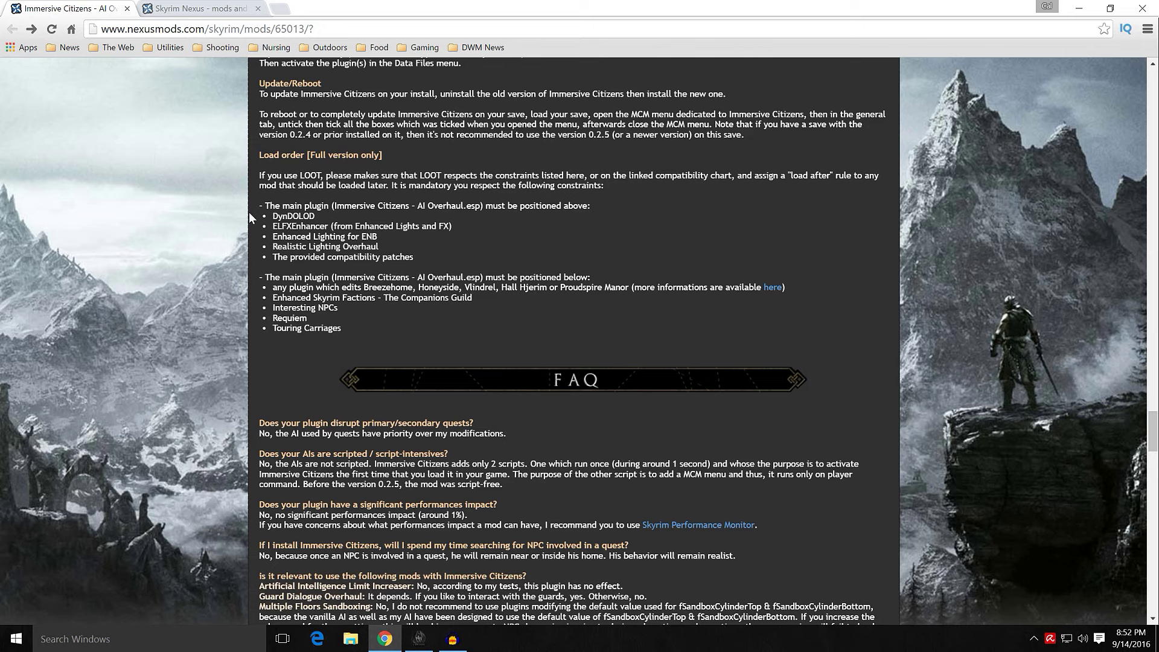
- Scroll through the FAQ, Troubleshooting, History, Thanks and Credits sections
scroll(233, 267, down, 5)
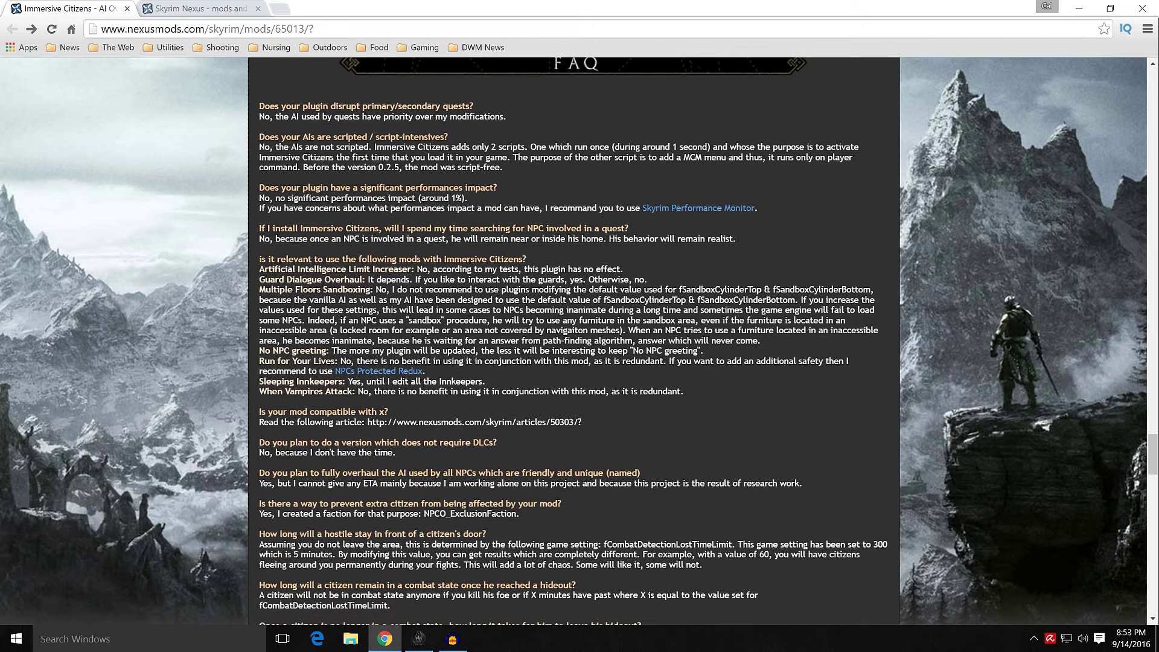
scroll(573, 341, down, 1)
scroll(525, 424, down, 5)
scroll(523, 413, down, 1)
scroll(482, 321, down, 2)
scroll(482, 321, down, 3)
scroll(536, 305, down, 3)
- Scroll the Immersive Citizens Files tab to find main file 0.3.2.2 and the older versions
scroll(543, 305, down, 11)
drag(1155, 574, 1154, 87)
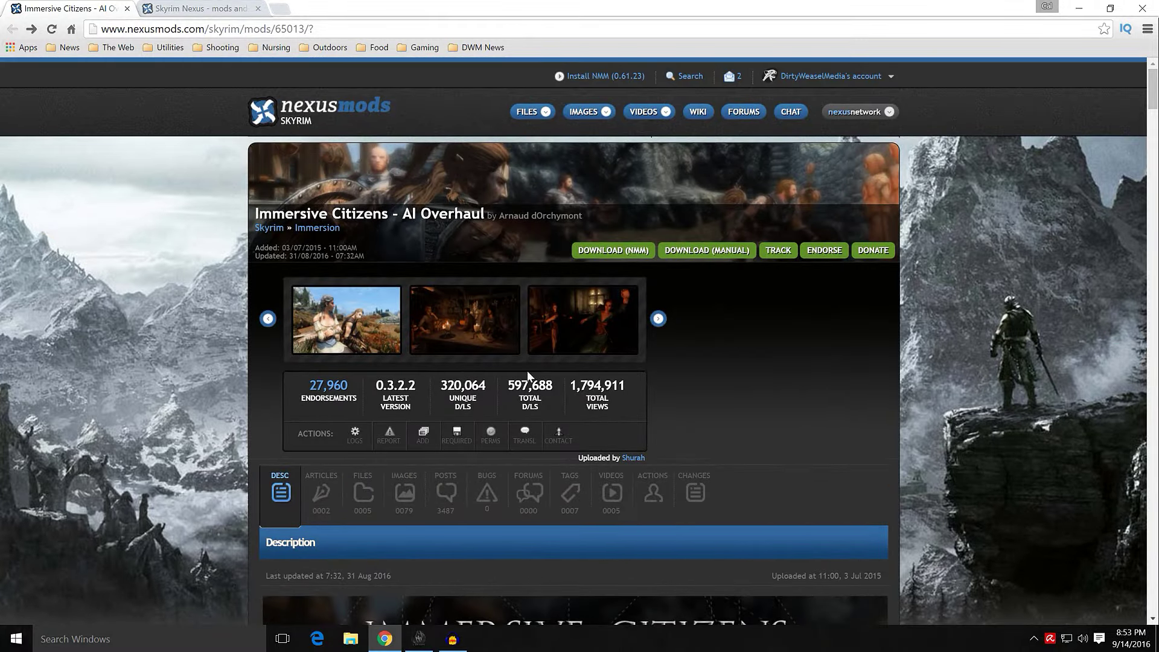
scroll(247, 391, down, 2)
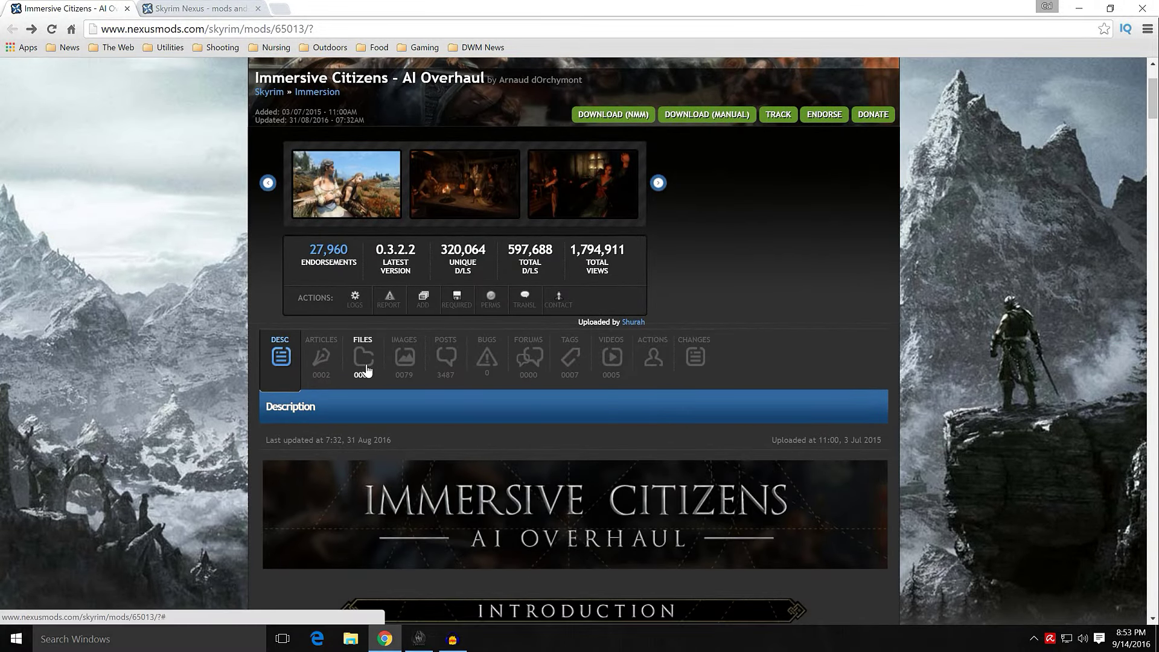
click(364, 363)
scroll(353, 401, down, 5)
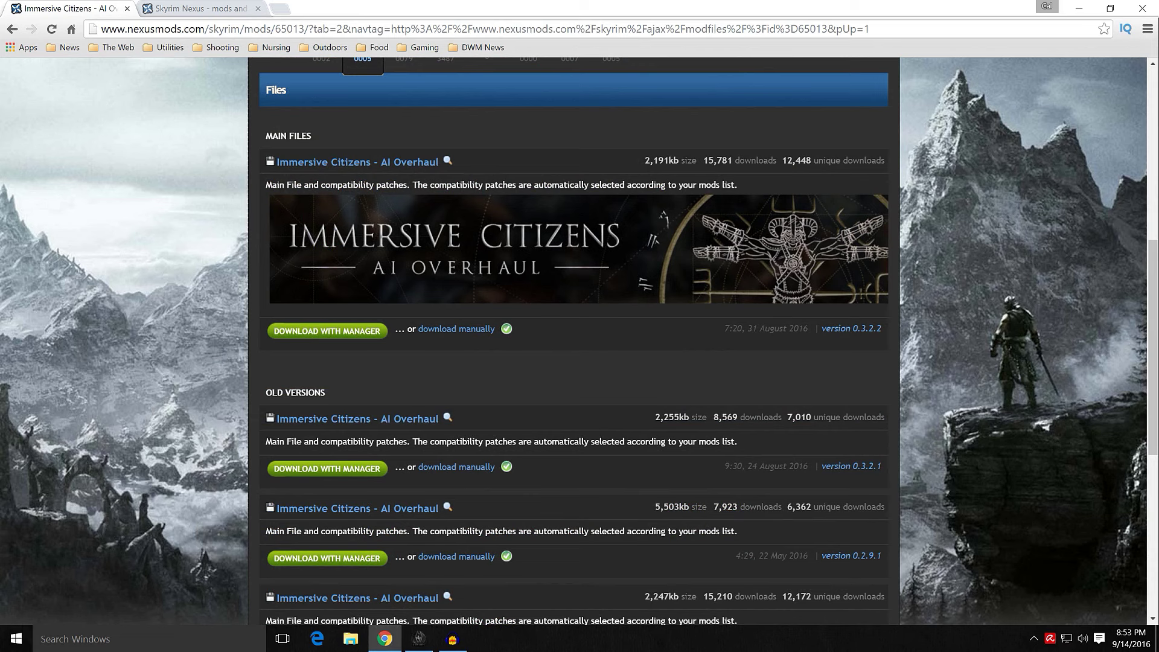
scroll(227, 426, down, 4)
scroll(227, 427, up, 4)
scroll(231, 428, up, 2)
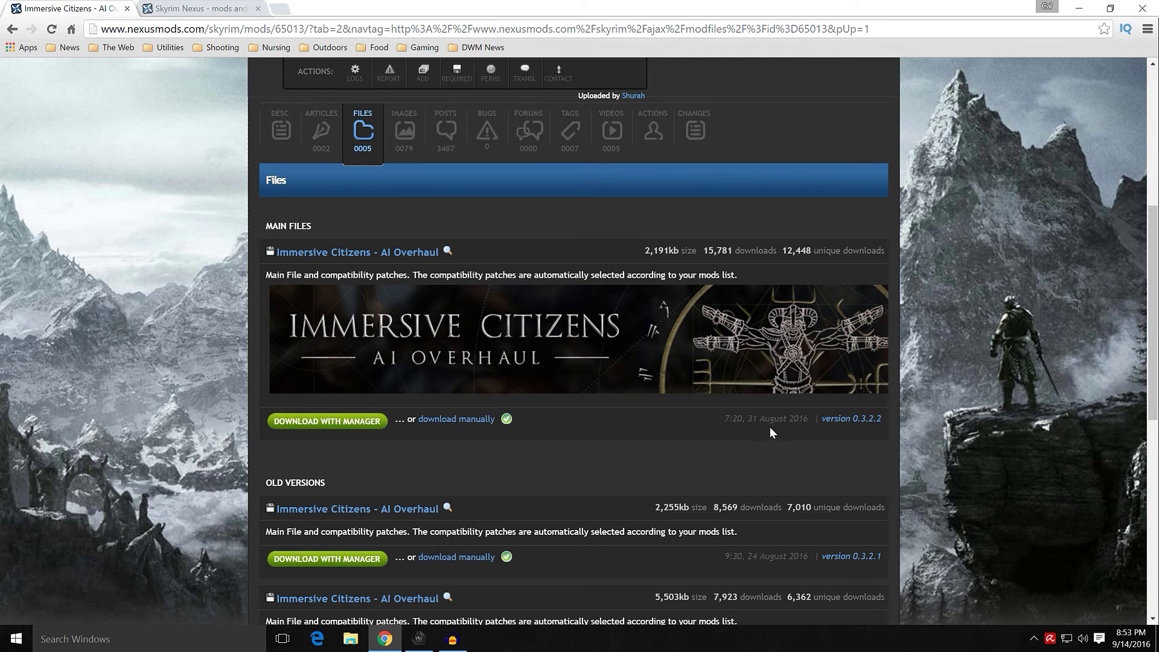
click(325, 422)
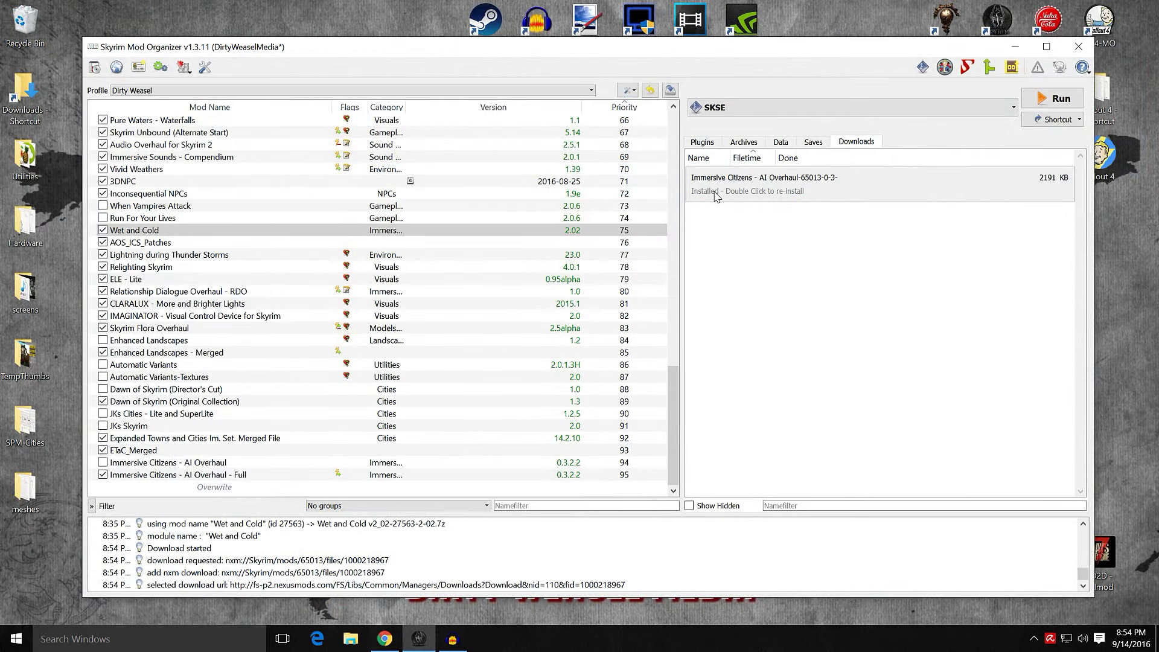
double_click(716, 197)
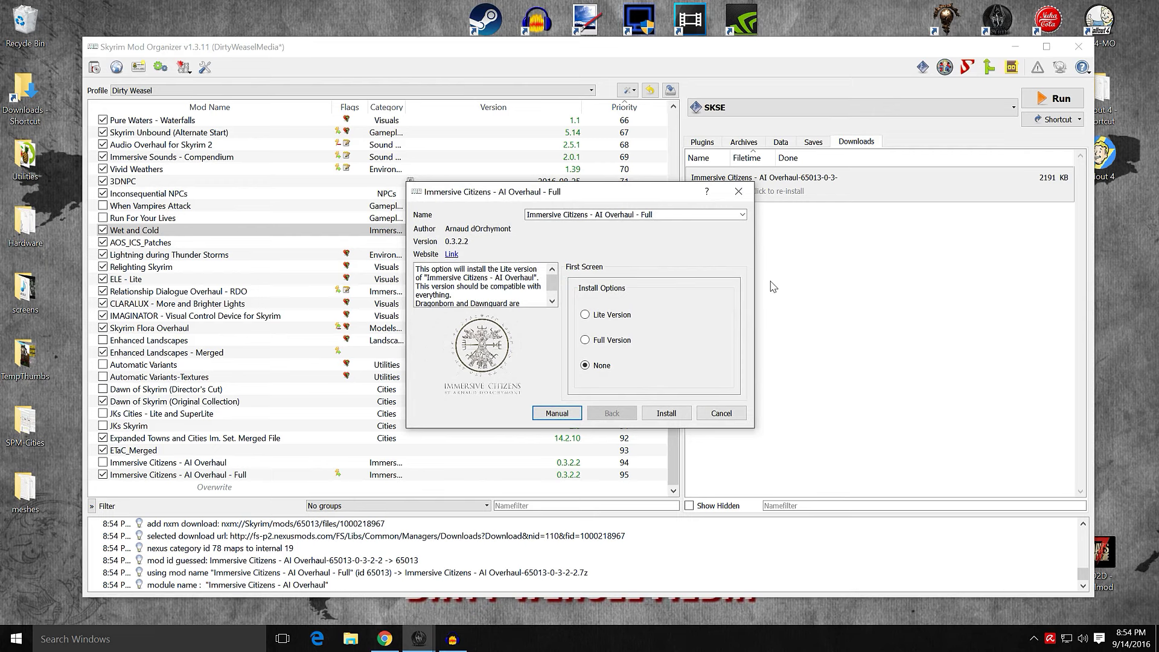
drag(583, 192, 575, 165)
drag(512, 400, 494, 562)
mouse_move(598, 403)
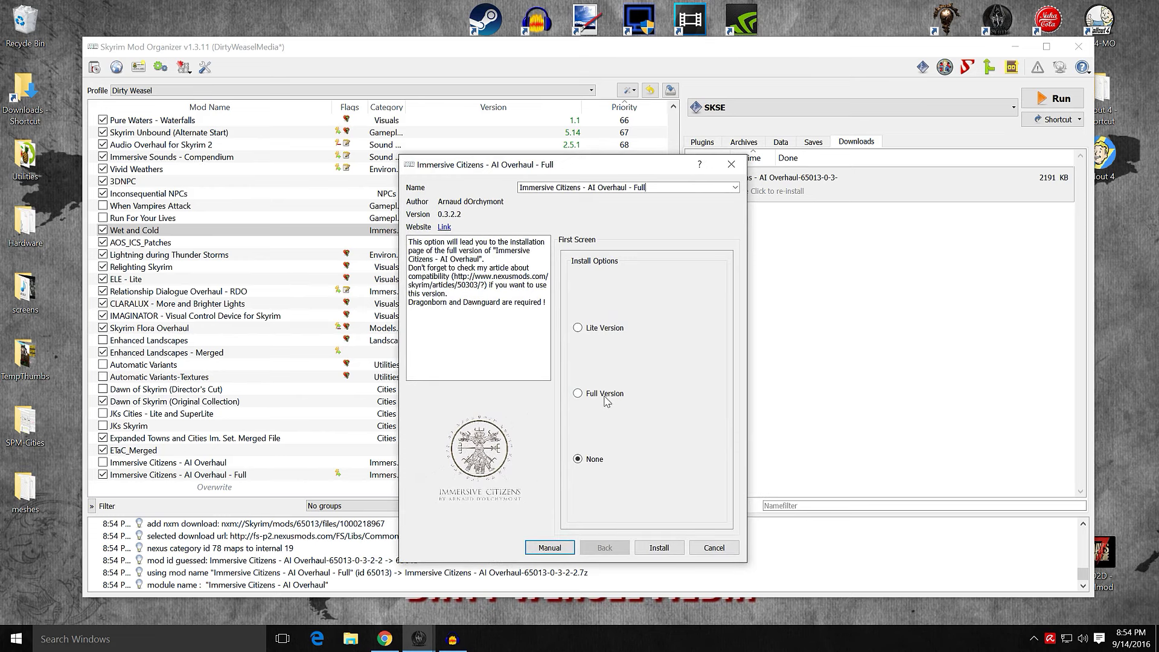
- Complete the FOMOD install so Immersive Citizens - AI Overhaul - Full 0.3.2.2 is enabled at priority 95
mouse_move(607, 331)
click(680, 550)
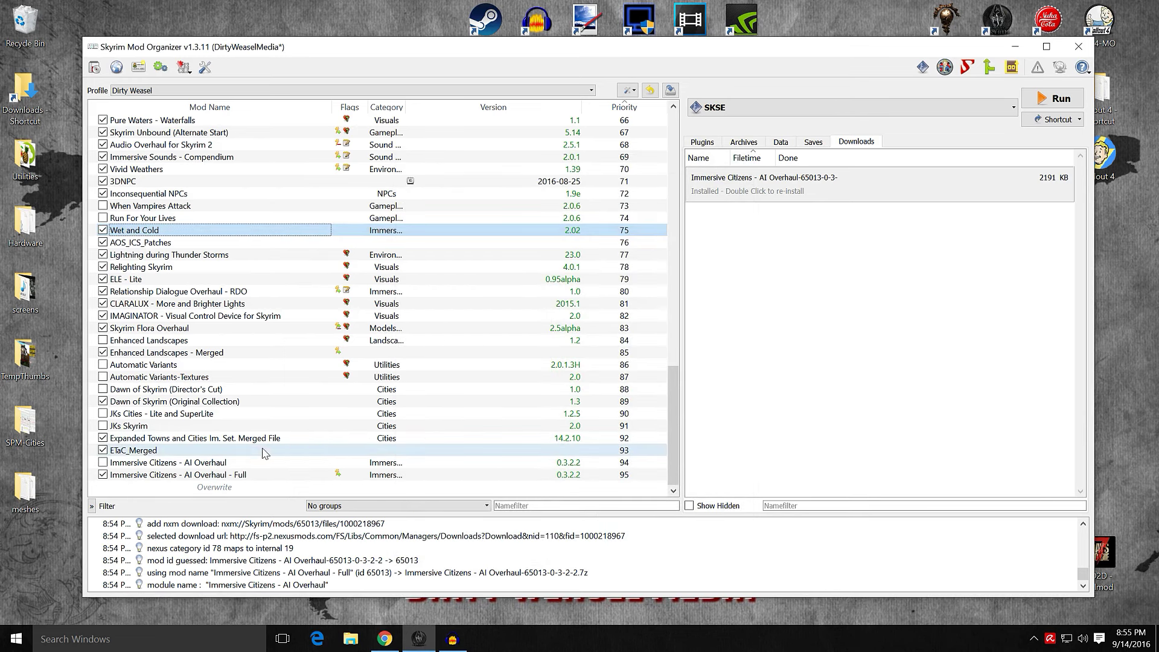
click(246, 463)
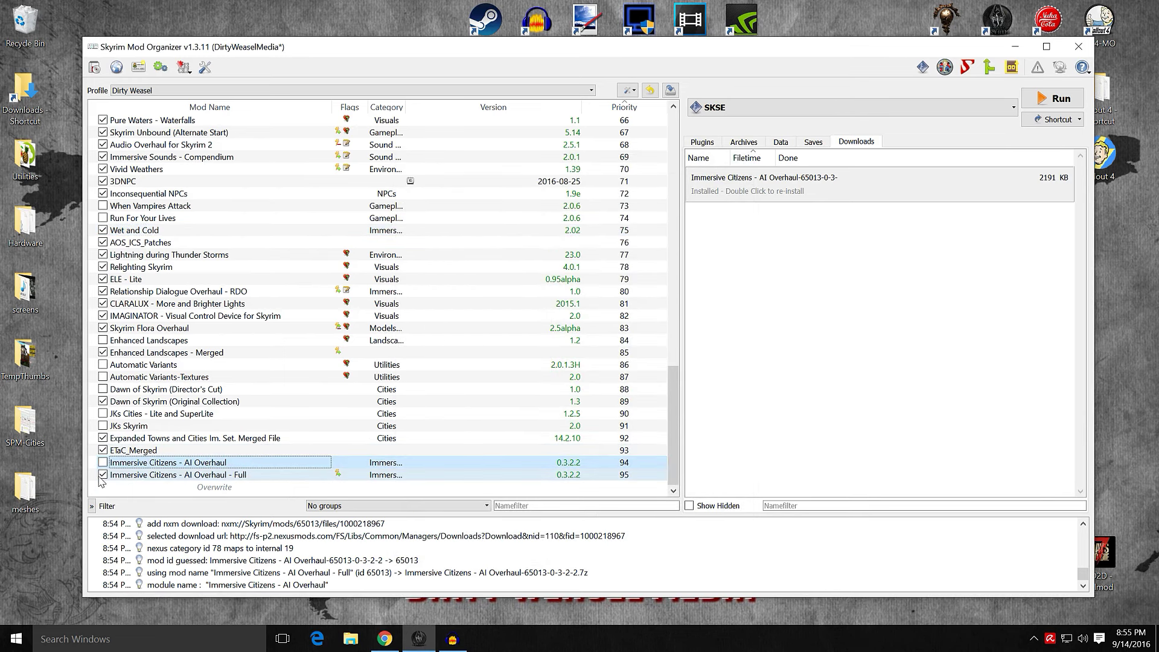
click(103, 475)
click(103, 462)
click(231, 467)
key(Return)
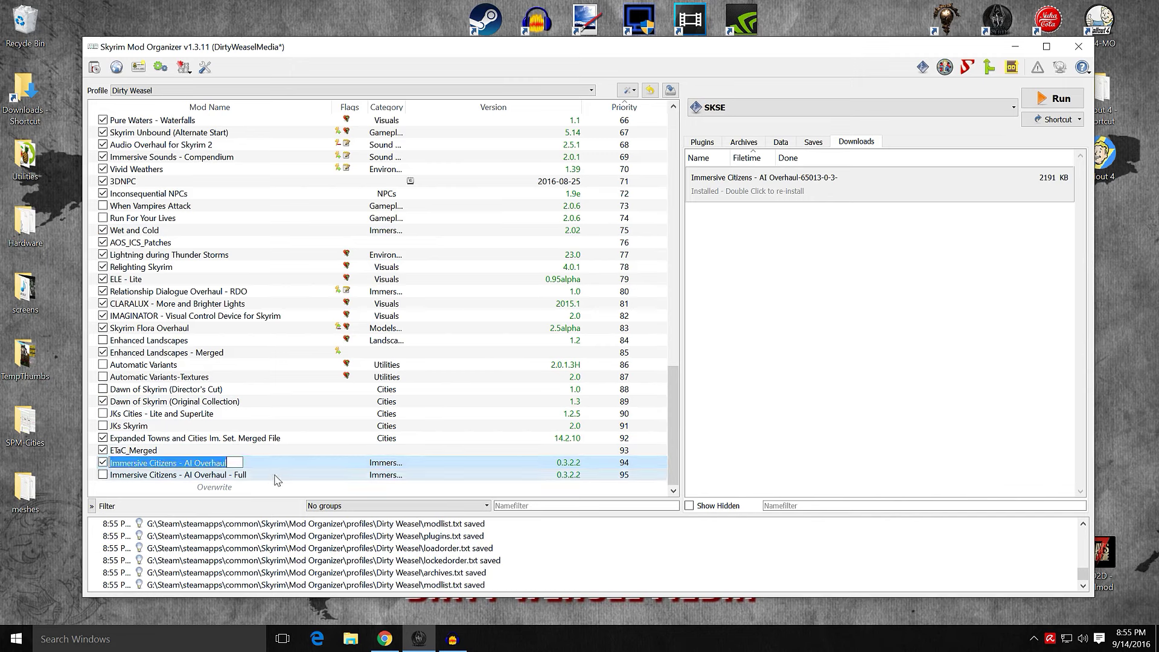
click(273, 477)
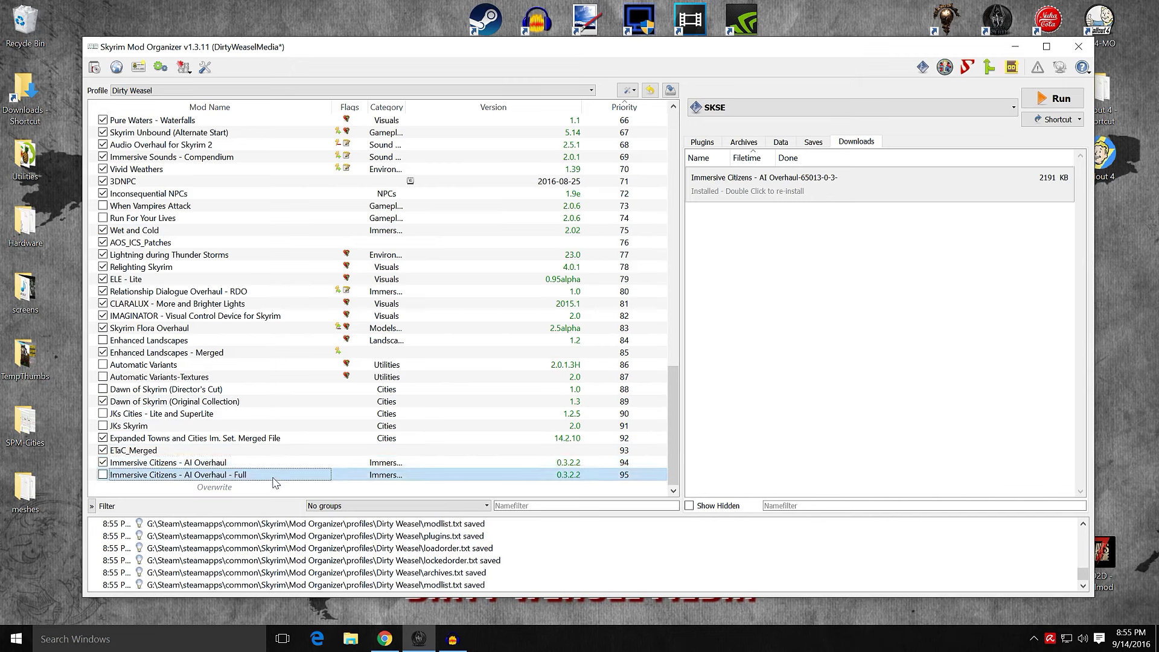
click(273, 464)
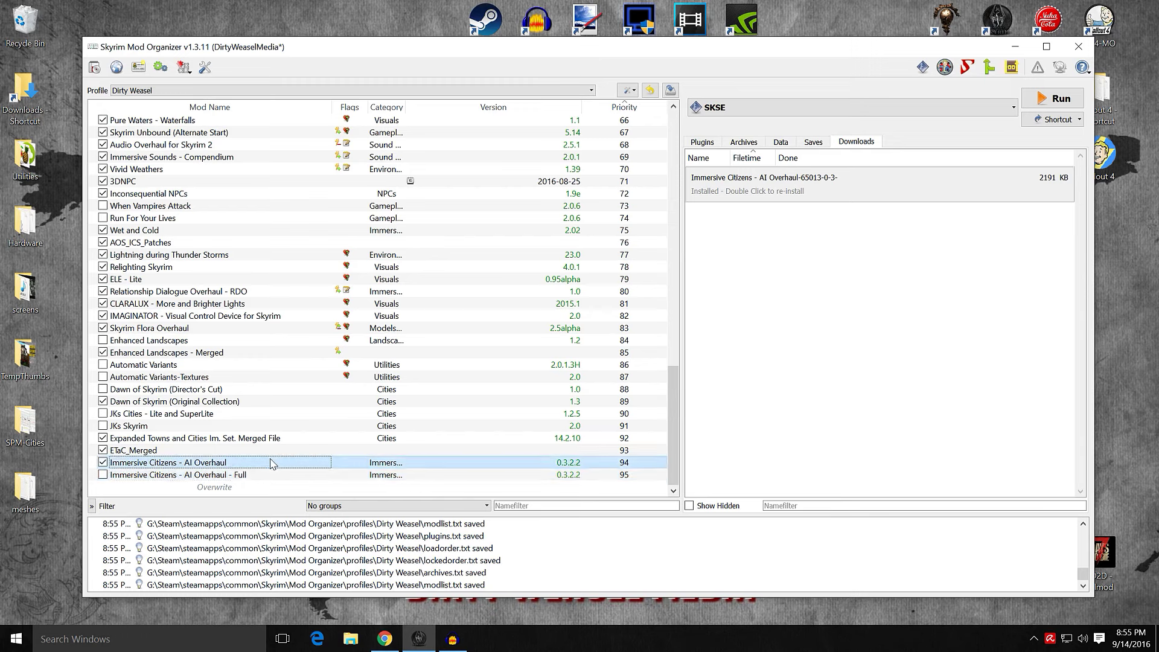
double_click(273, 464)
click(594, 236)
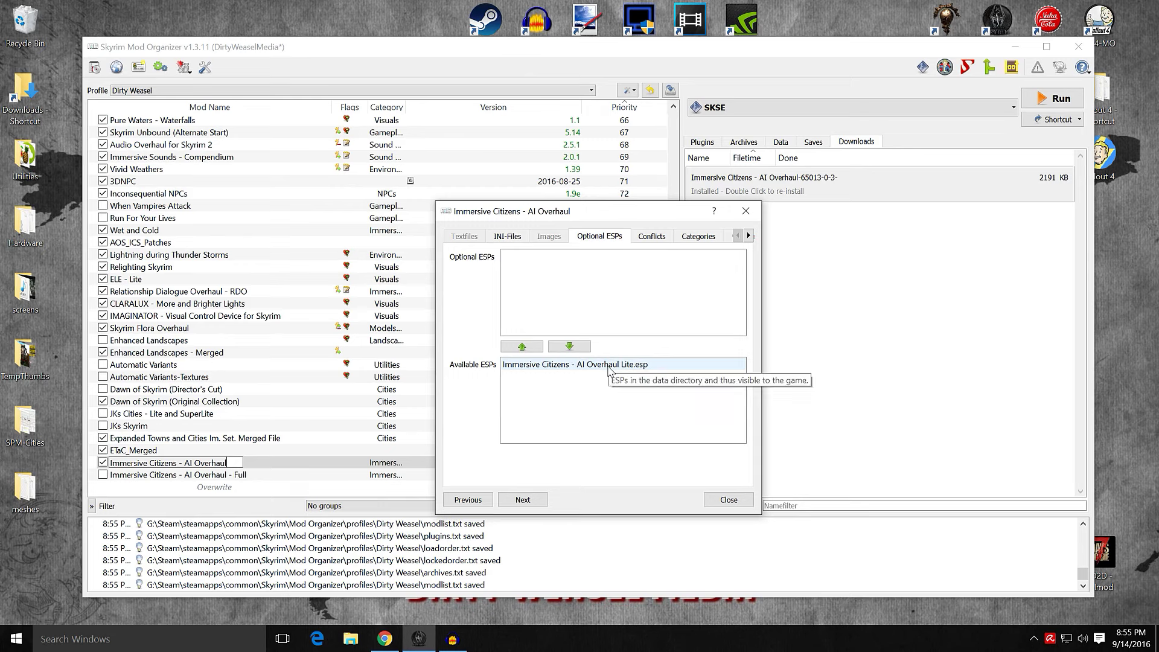
click(748, 236)
click(748, 236)
click(748, 235)
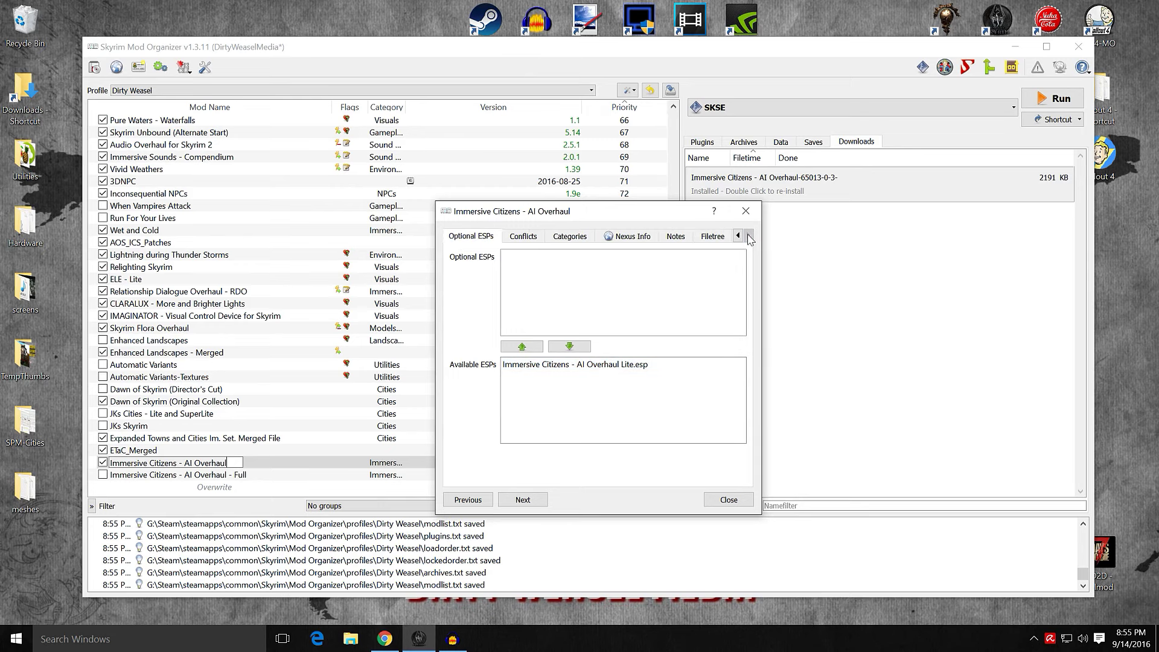
click(712, 236)
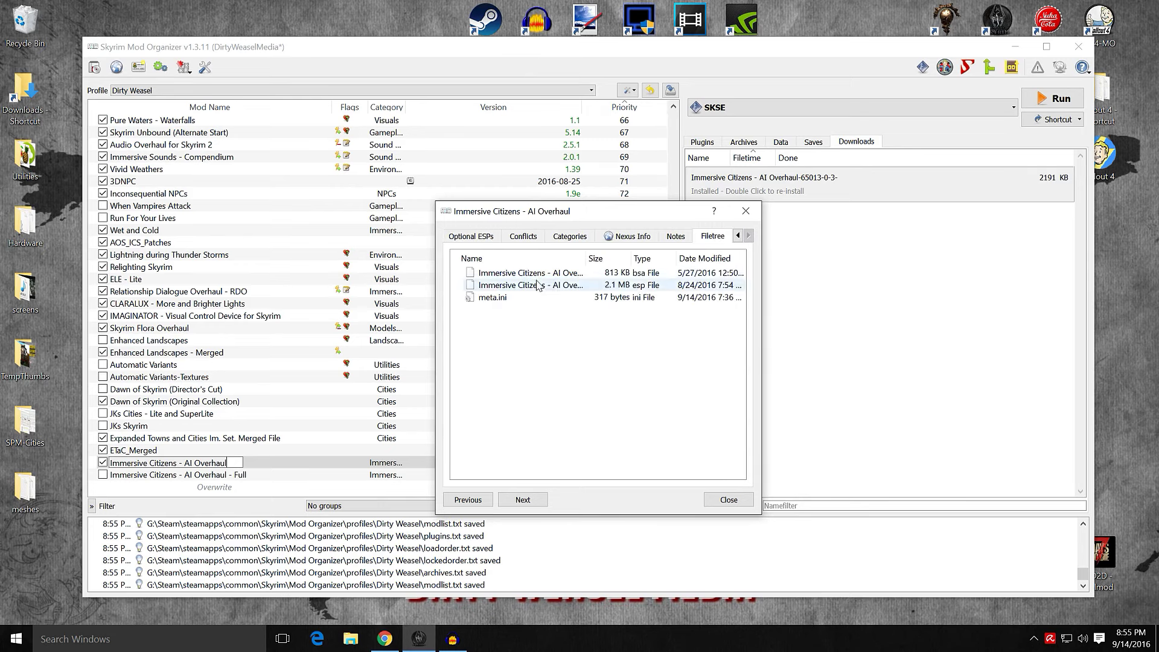
drag(585, 259, 644, 264)
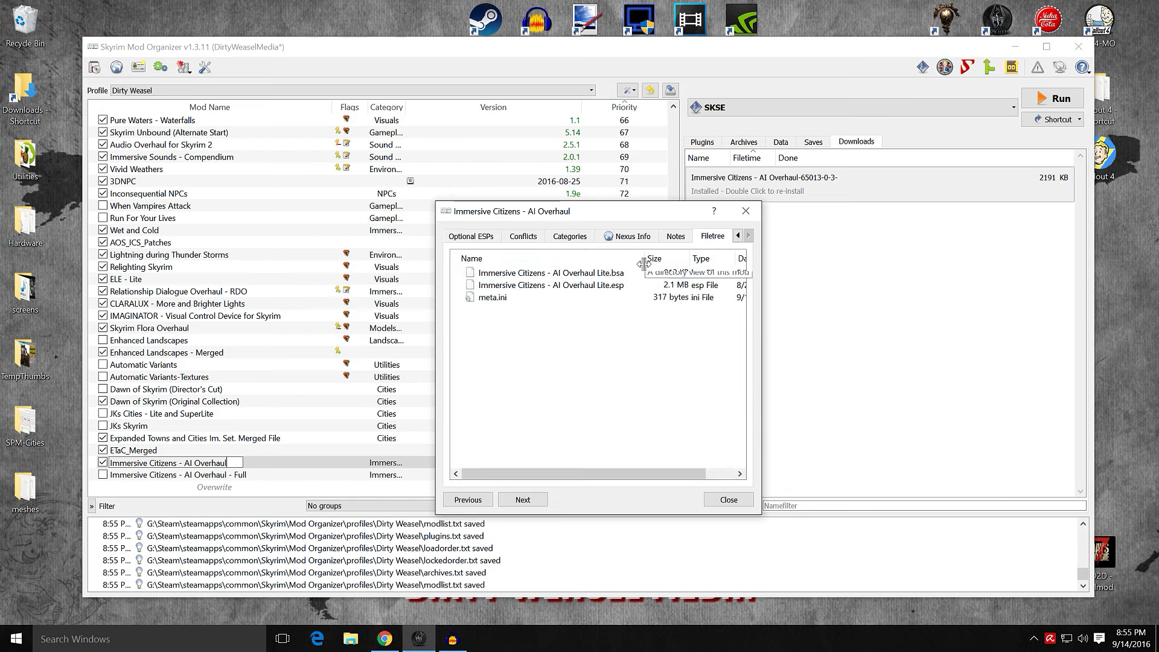
click(726, 499)
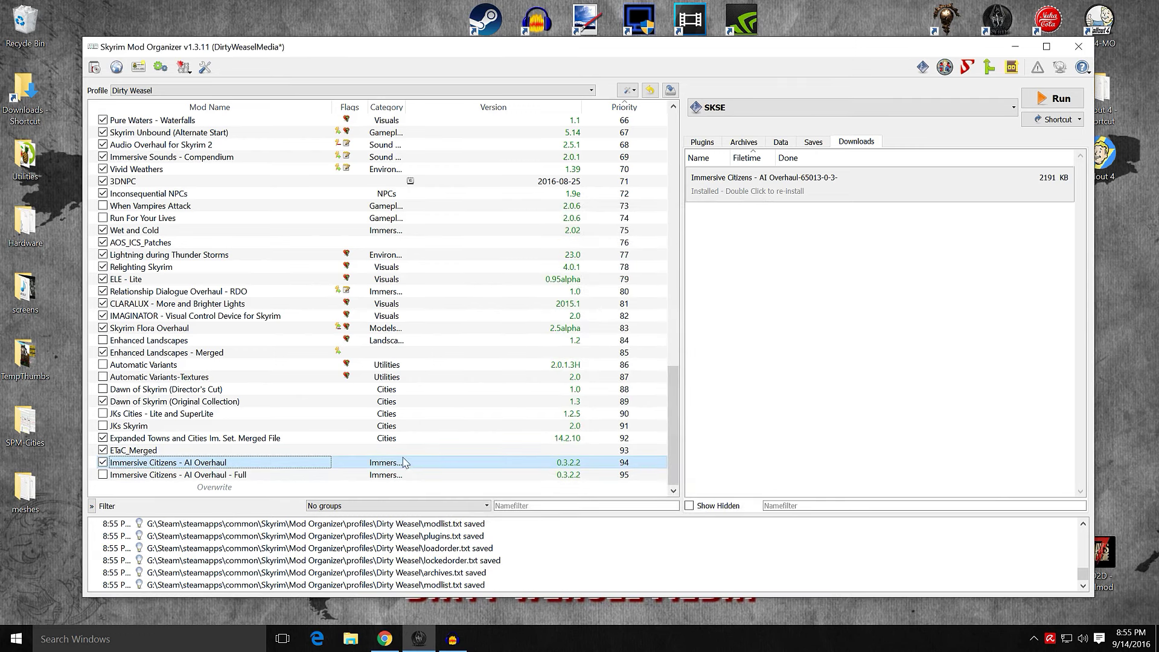
click(704, 142)
scroll(785, 398, down, 14)
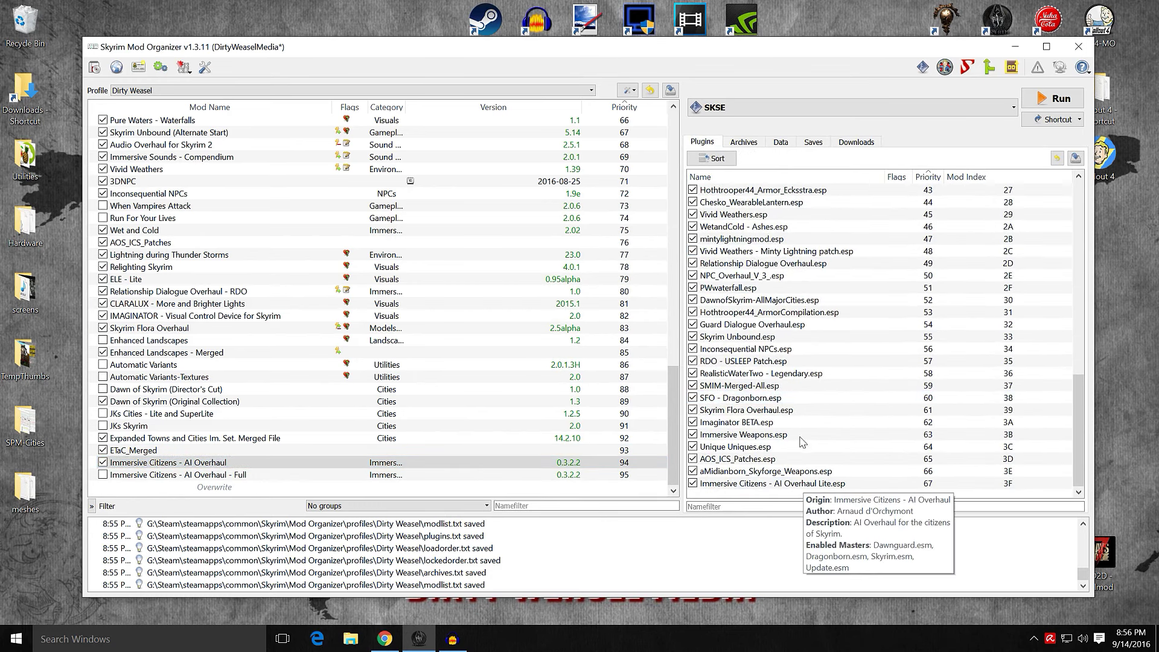
- Run a LOOT sort so Immersive Citizens - AI Overhaul Lite.esp moves up to priority 62
click(1011, 68)
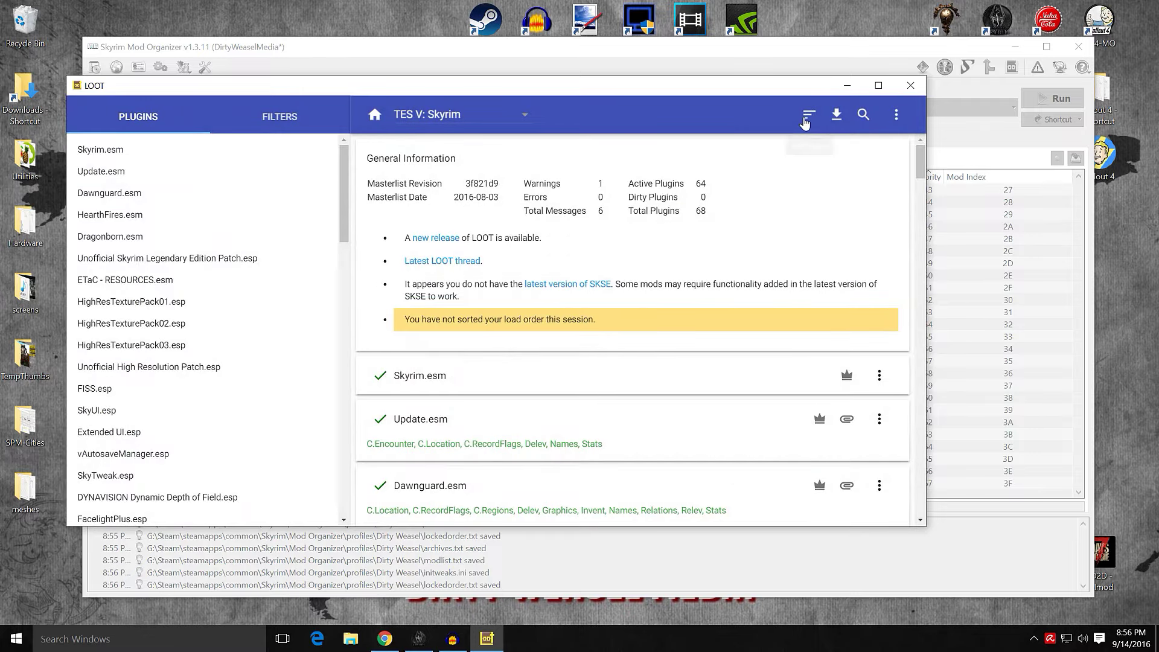
click(806, 119)
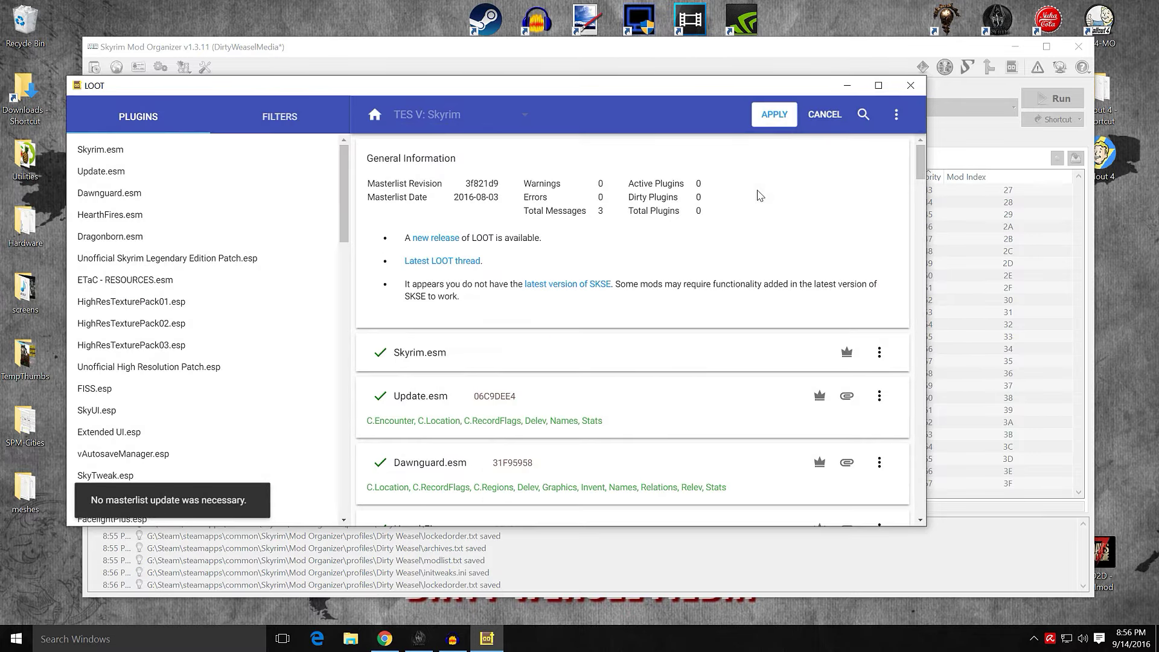
click(774, 114)
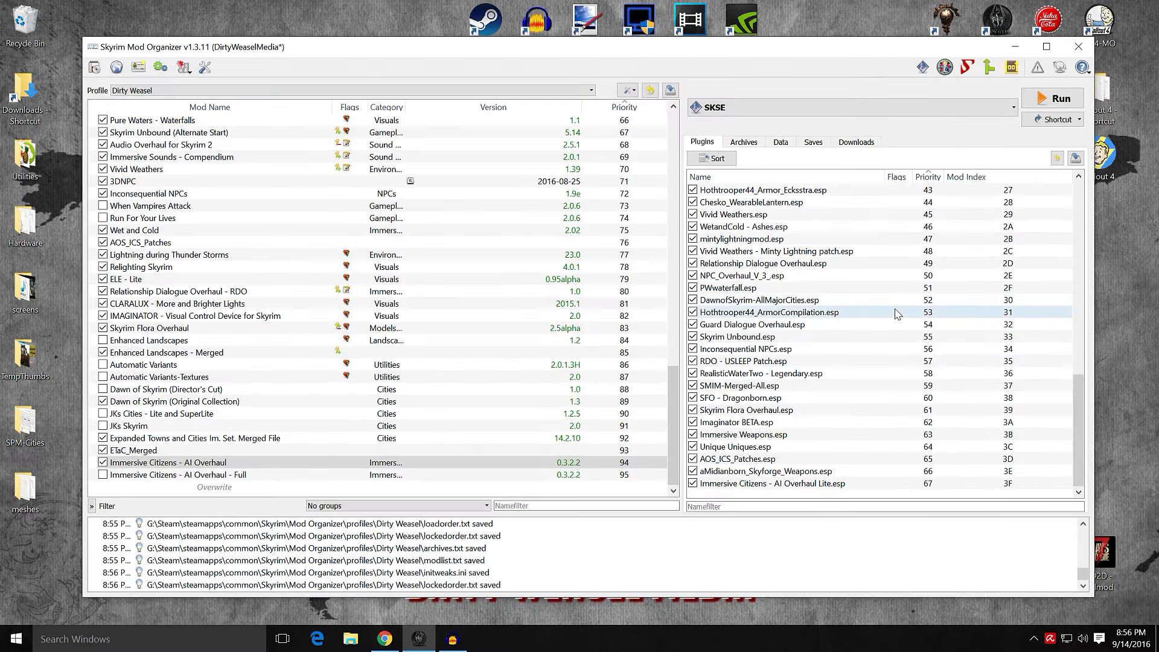
click(835, 424)
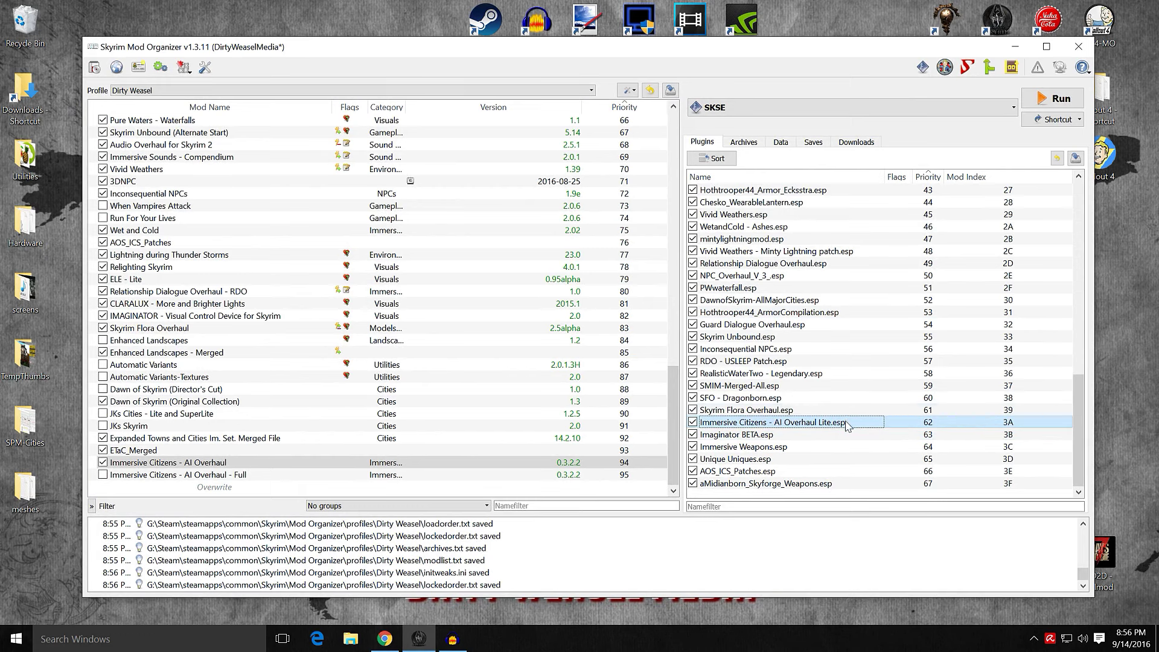
mouse_move(848, 426)
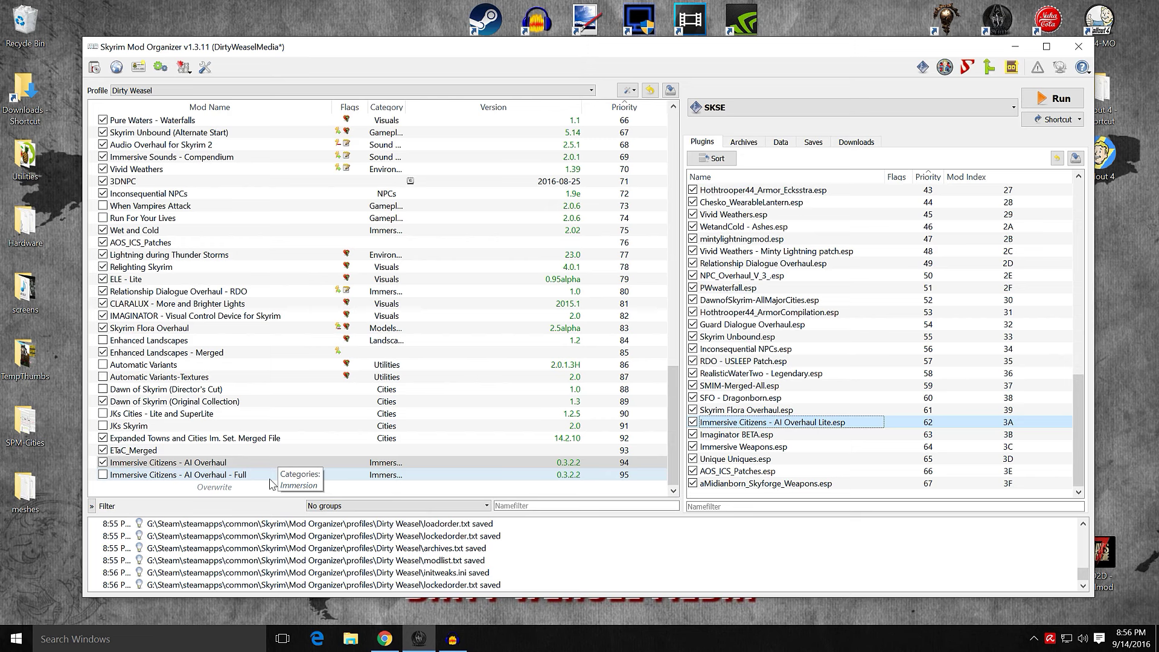
click(103, 463)
click(103, 474)
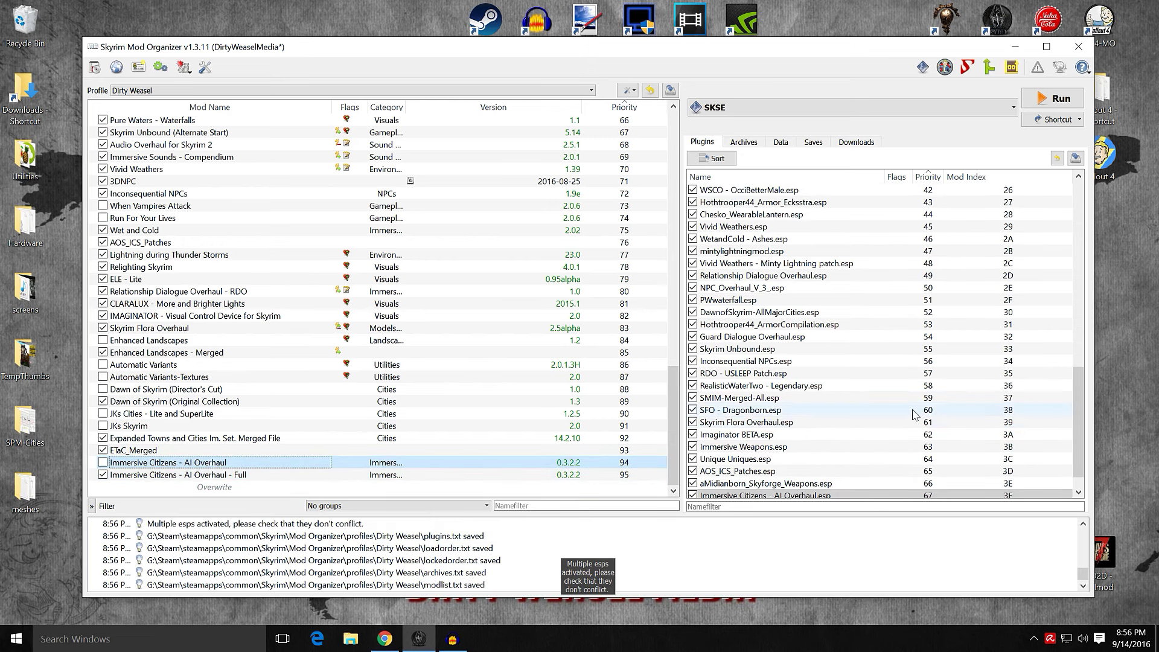
scroll(803, 350, down, 1)
click(826, 471)
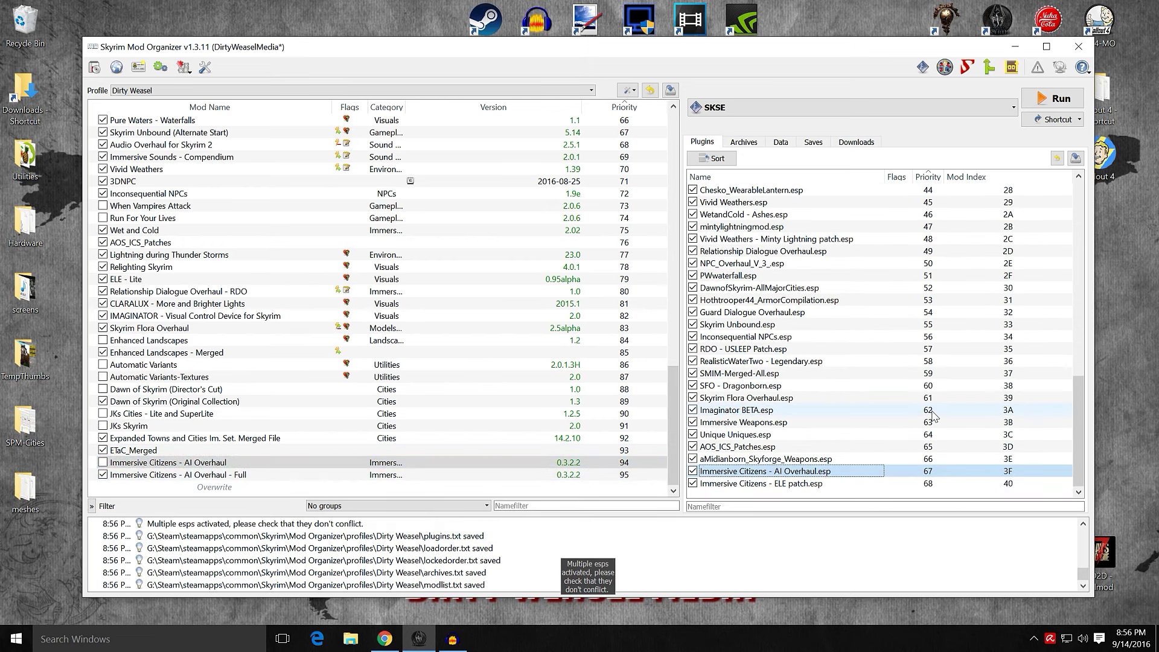
- Check the Full mod's optional ESPs, AI Overhaul.esp and ELE patch.esp, in its details window
double_click(263, 475)
drag(762, 298, 1021, 305)
click(599, 240)
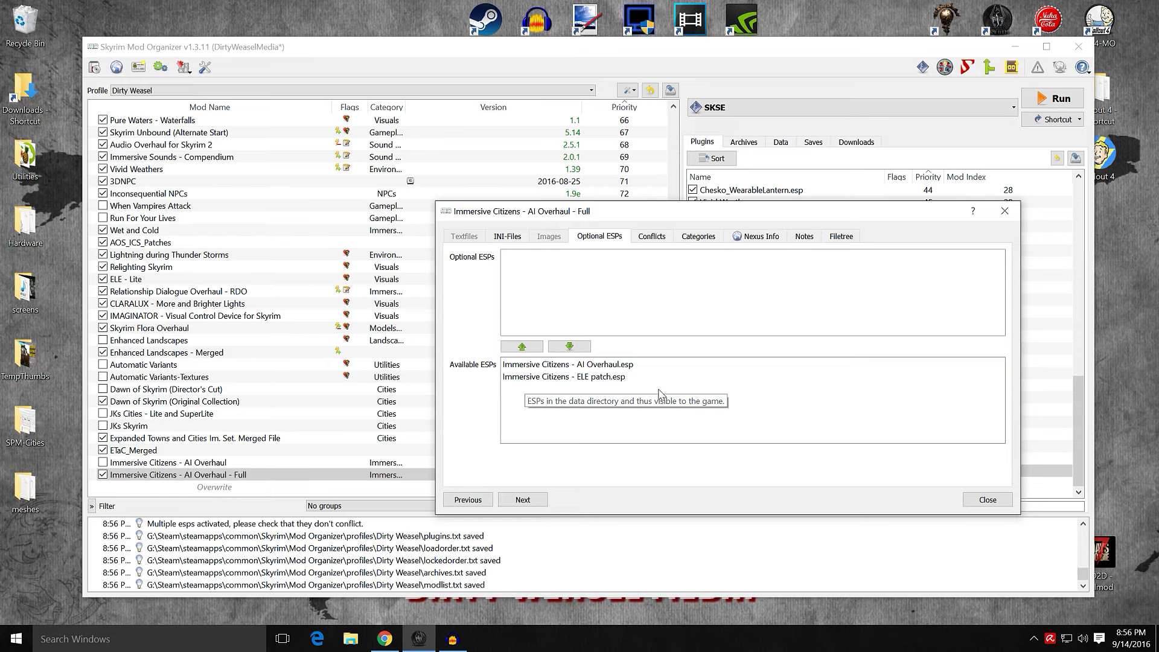
click(628, 377)
click(521, 346)
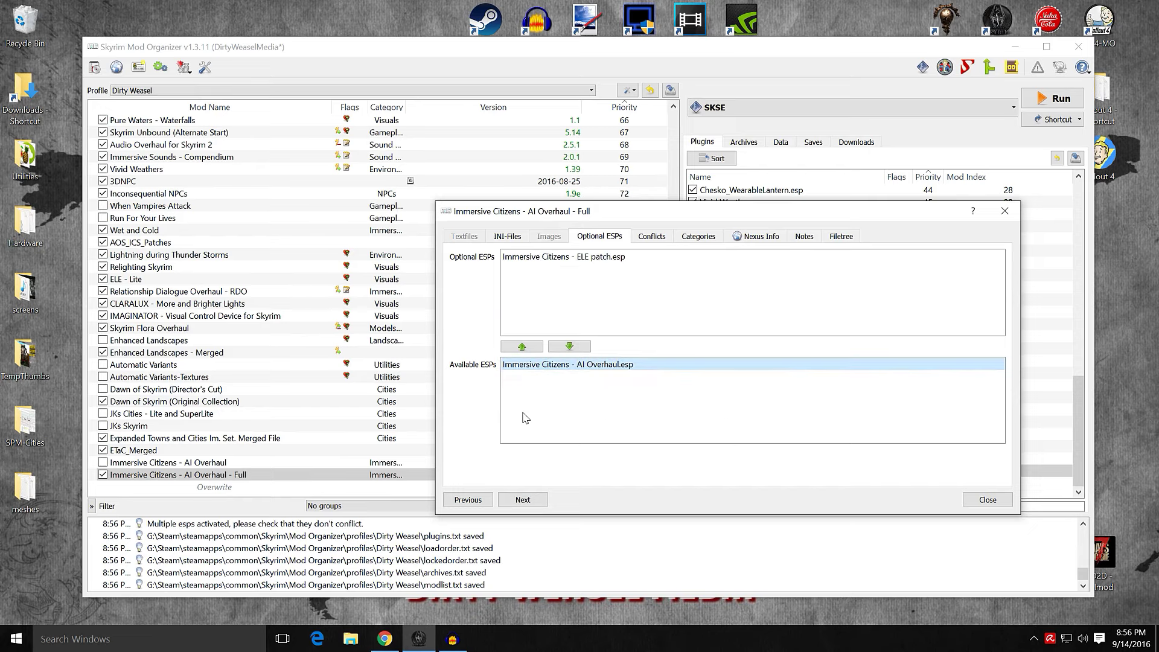
click(570, 346)
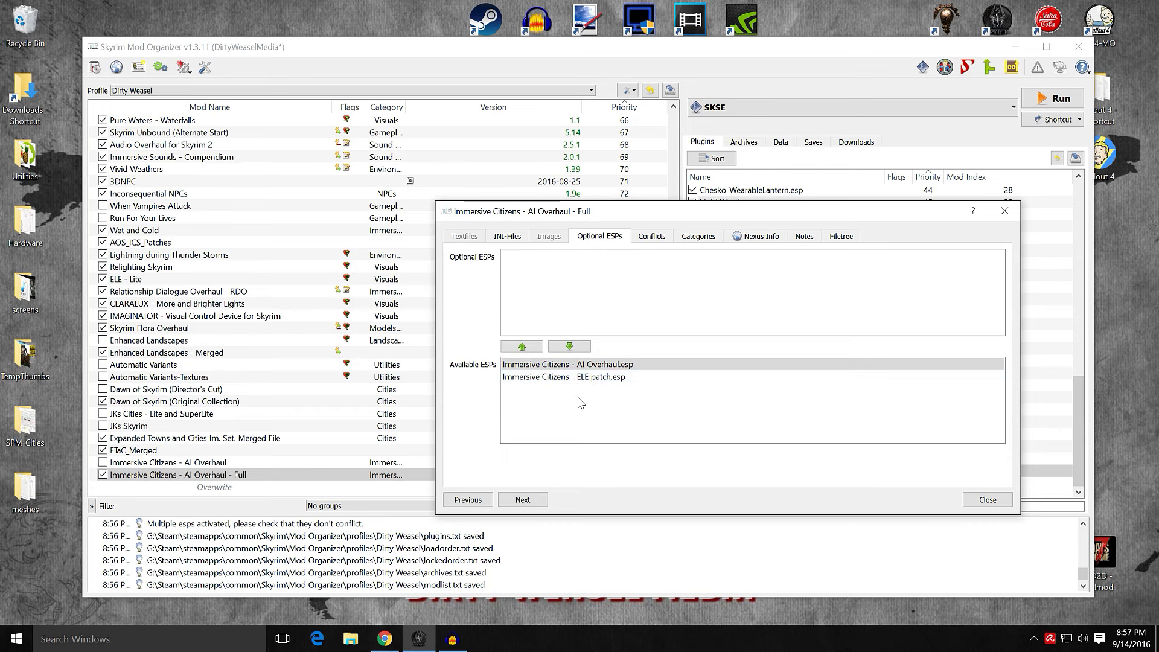
key(Escape)
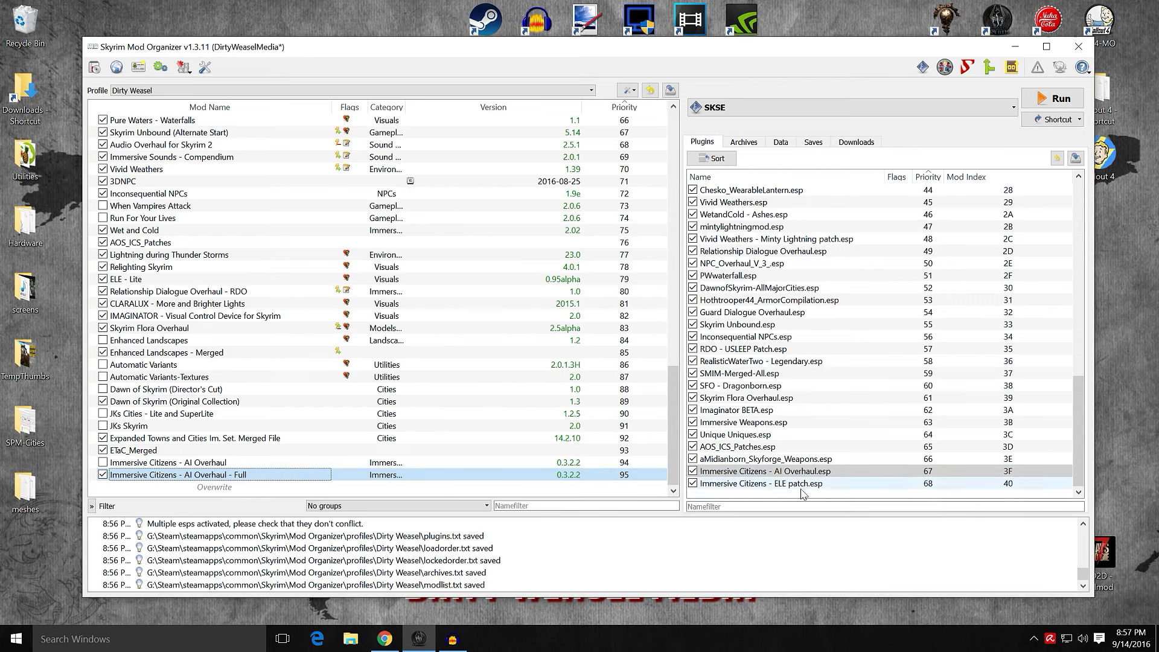
mouse_move(803, 482)
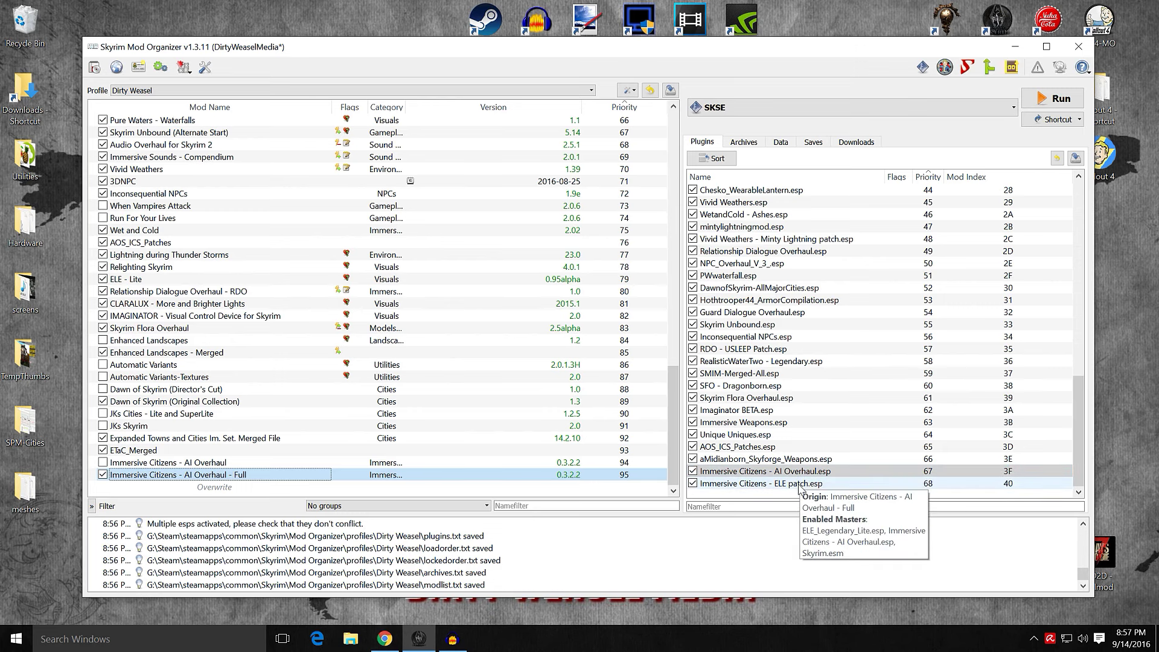
scroll(793, 350, up, 4)
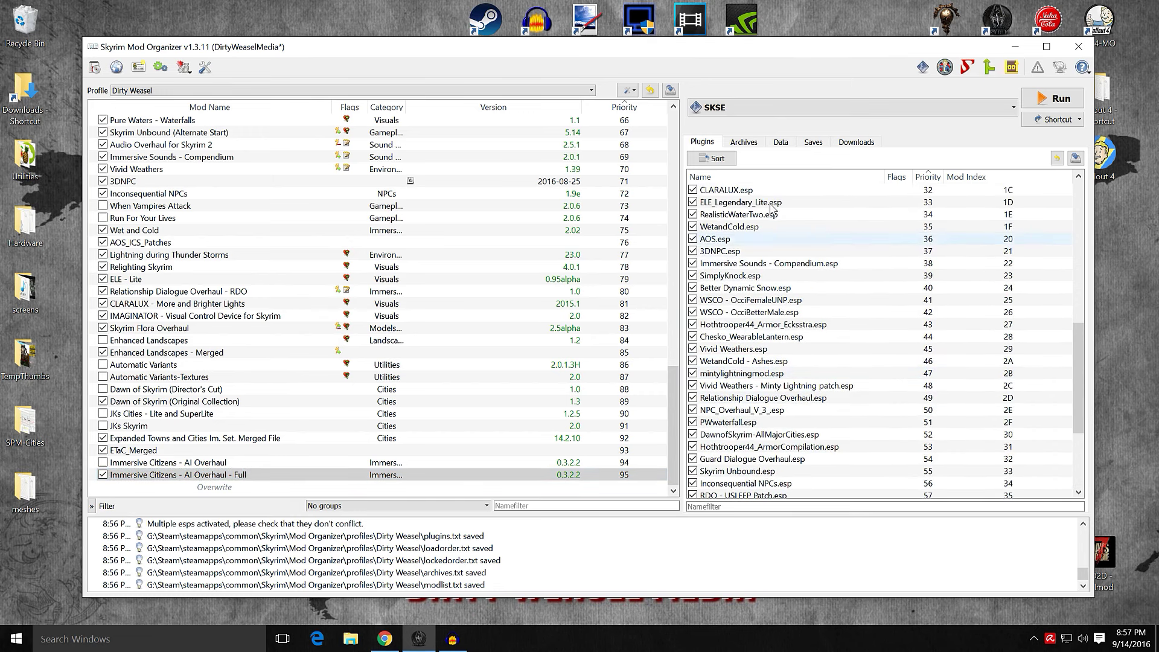
click(791, 202)
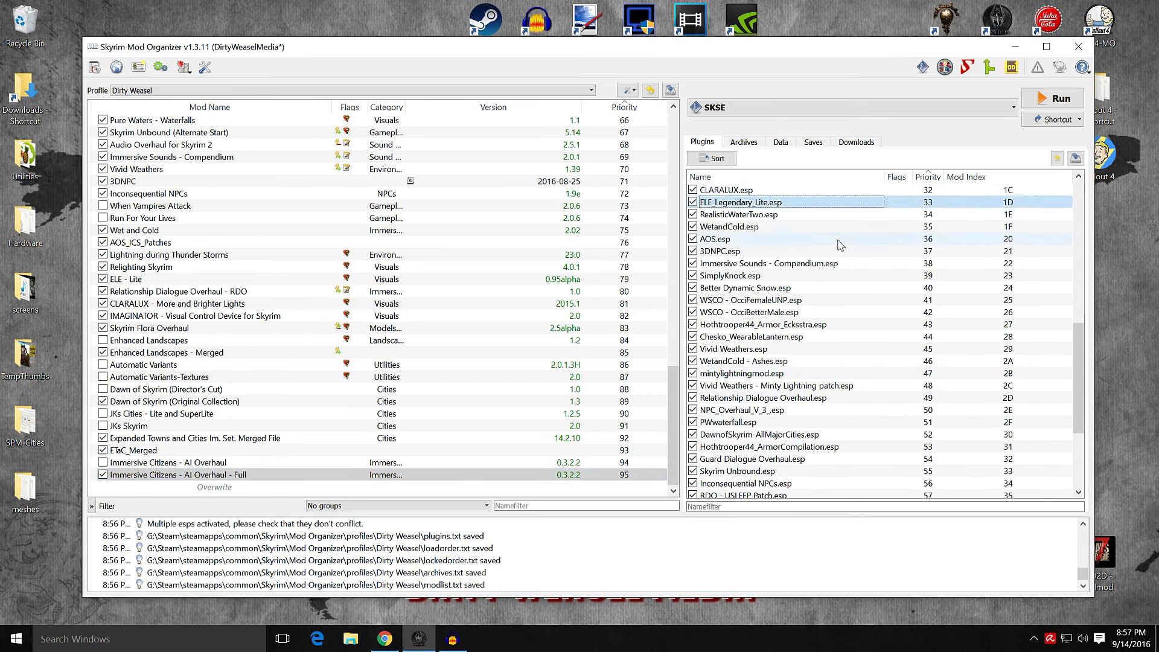
scroll(846, 260, down, 4)
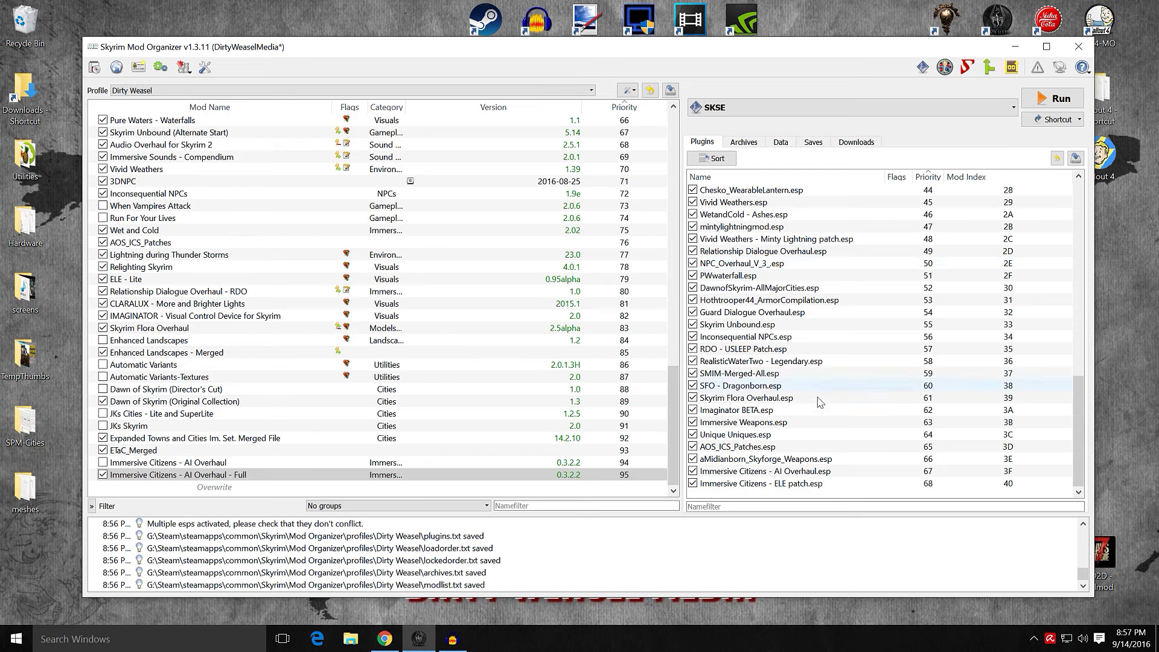
click(807, 484)
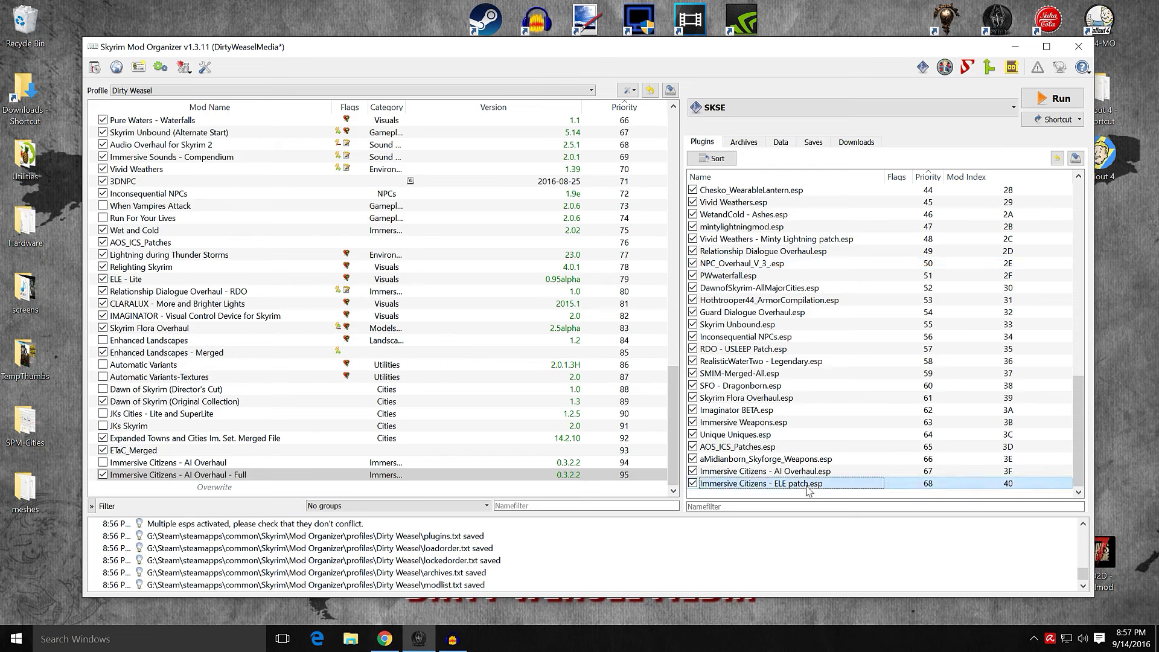
scroll(803, 422, up, 4)
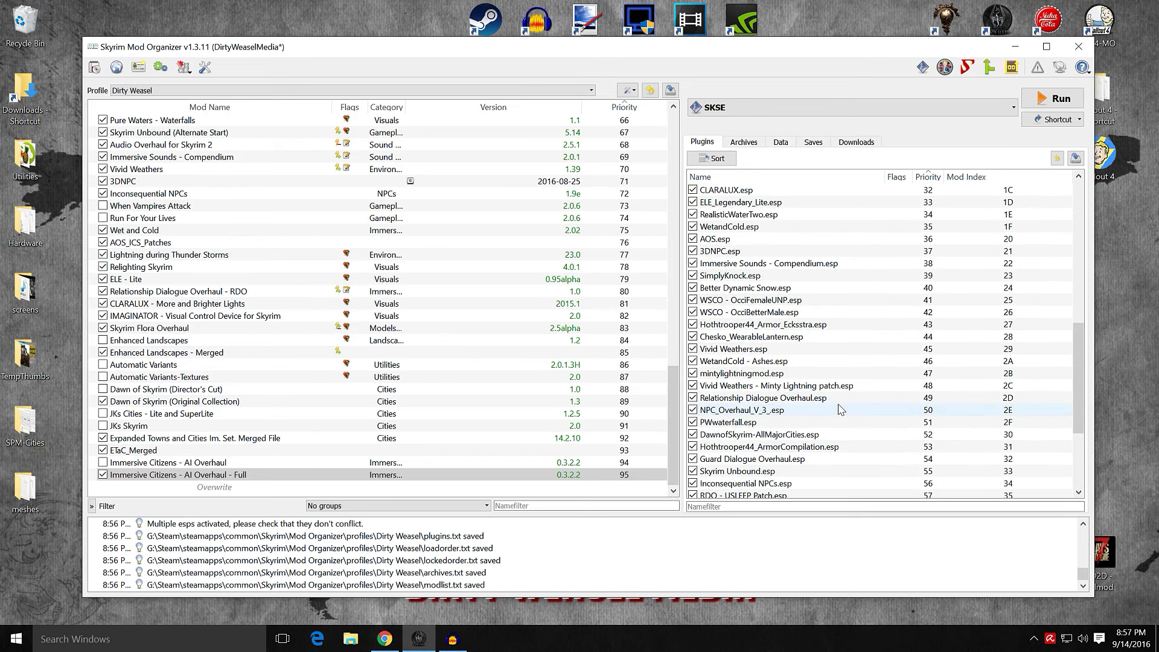
click(786, 253)
scroll(845, 326, down, 2)
scroll(845, 326, up, 2)
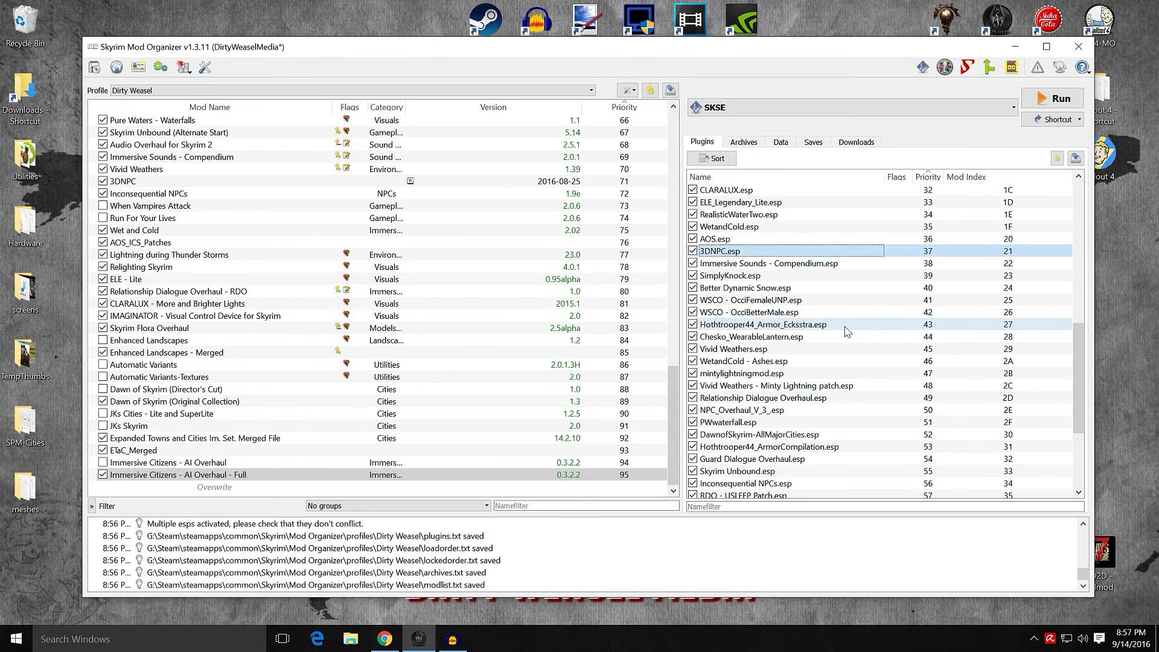
- Sort plugins with LOOT, then move Immersive Citizens - ELE patch.esp to 35, right after ELE_Legendary_Lite.esp
click(1011, 66)
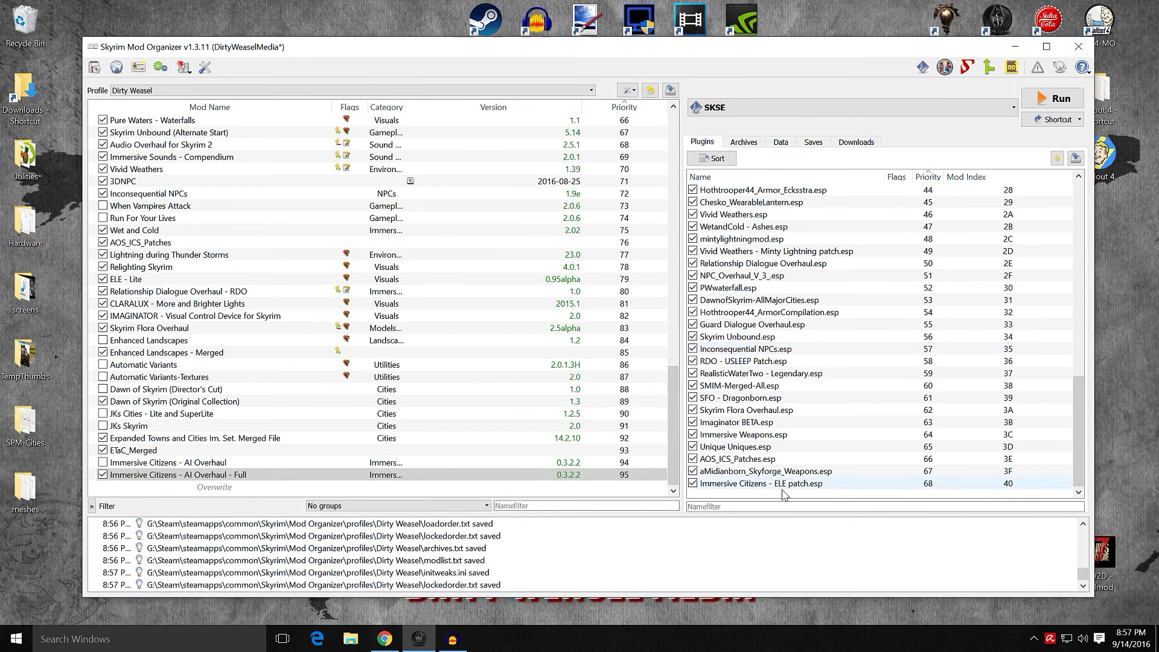
click(781, 484)
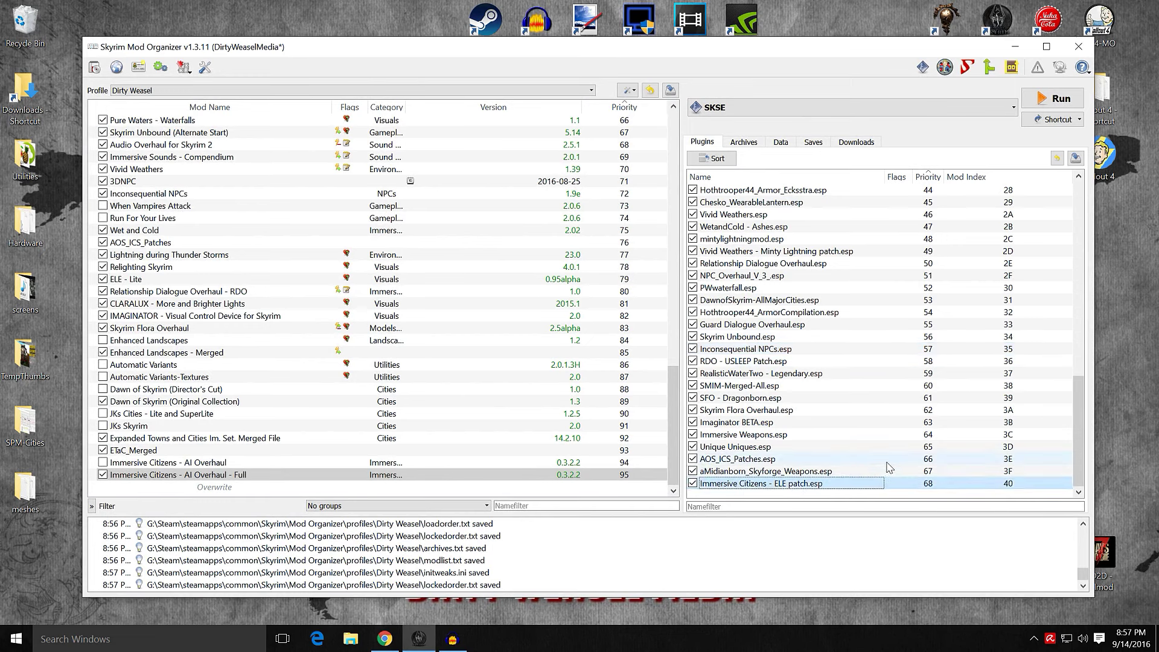
mouse_move(836, 481)
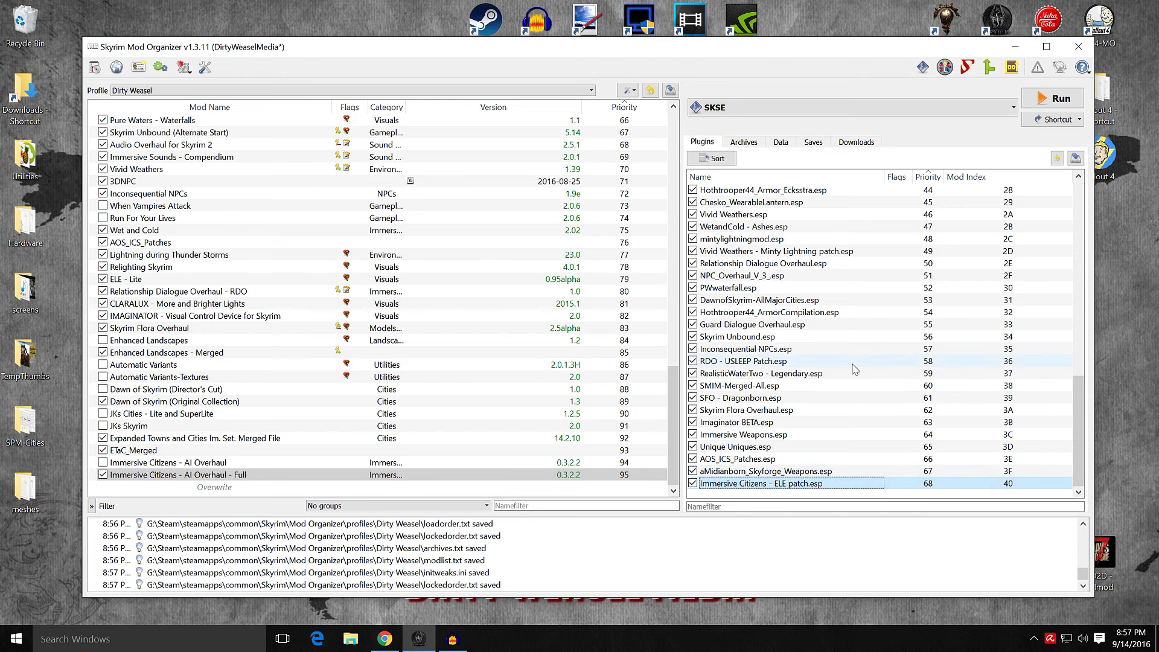
scroll(853, 364, up, 7)
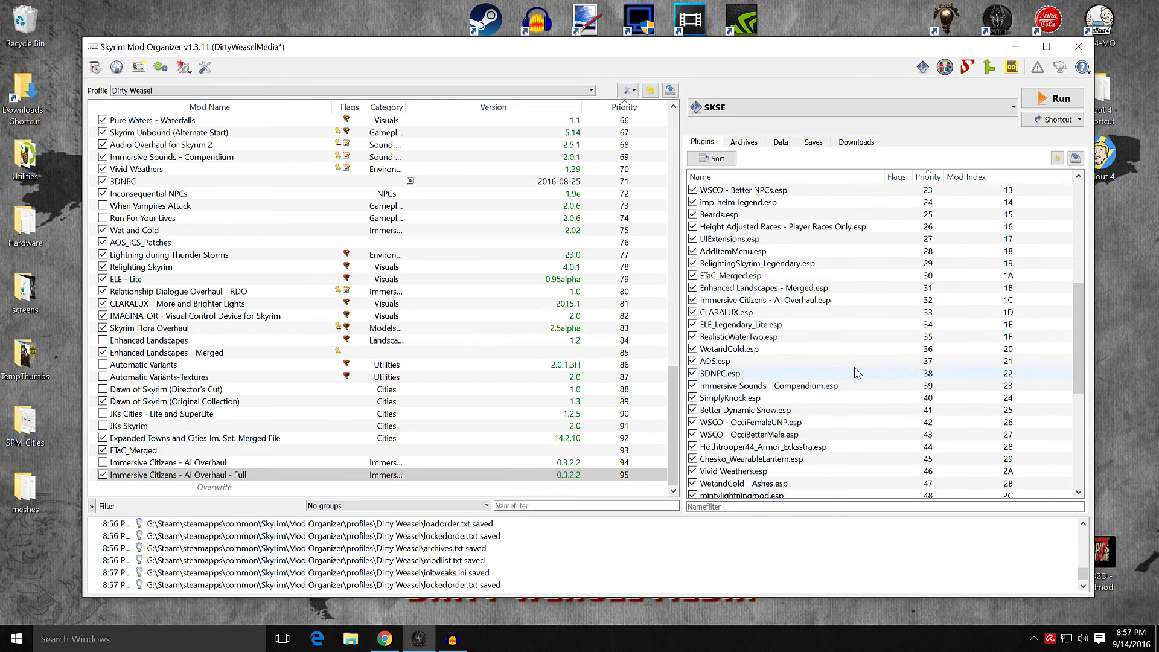
click(826, 300)
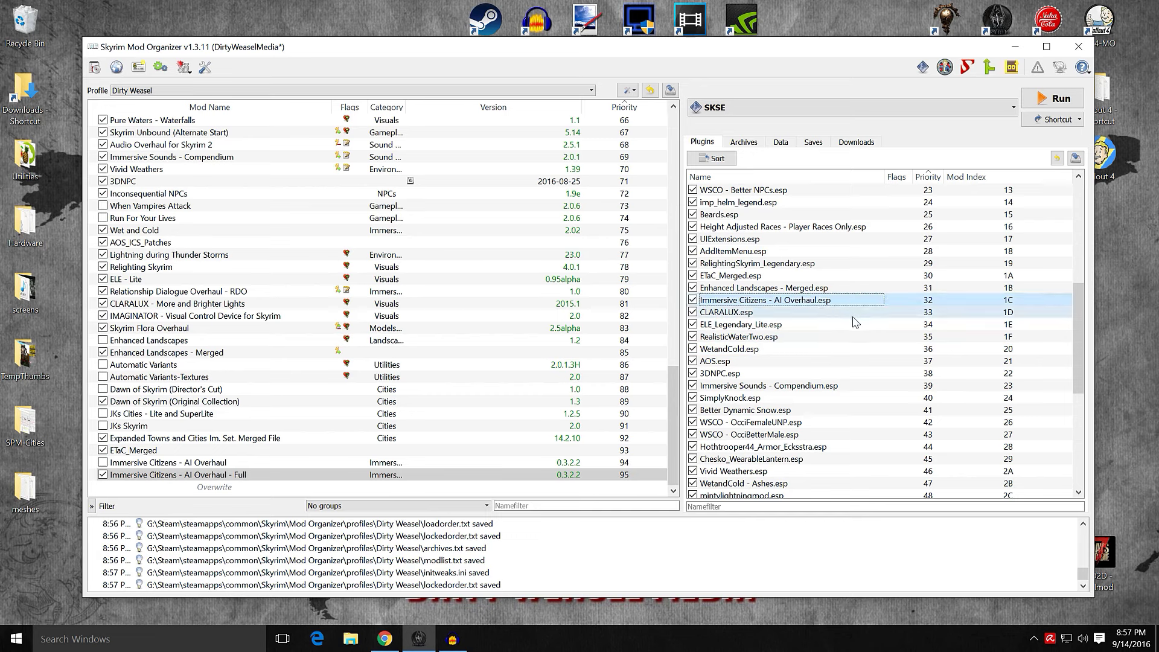
click(827, 326)
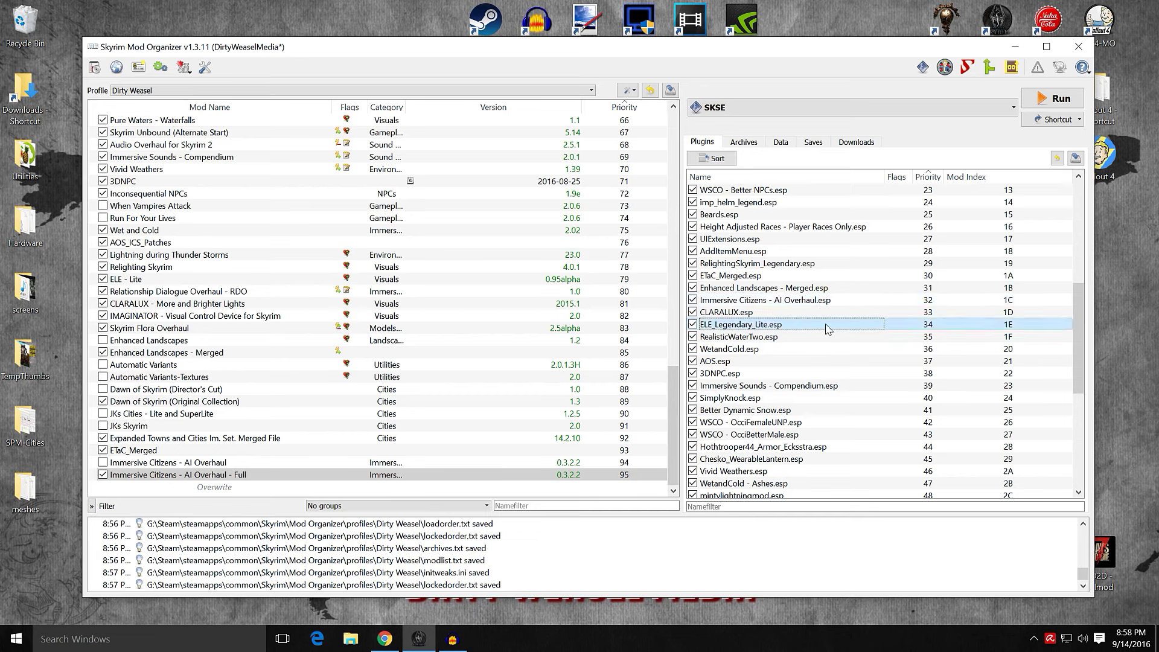
scroll(827, 328, down, 7)
drag(801, 483, 835, 276)
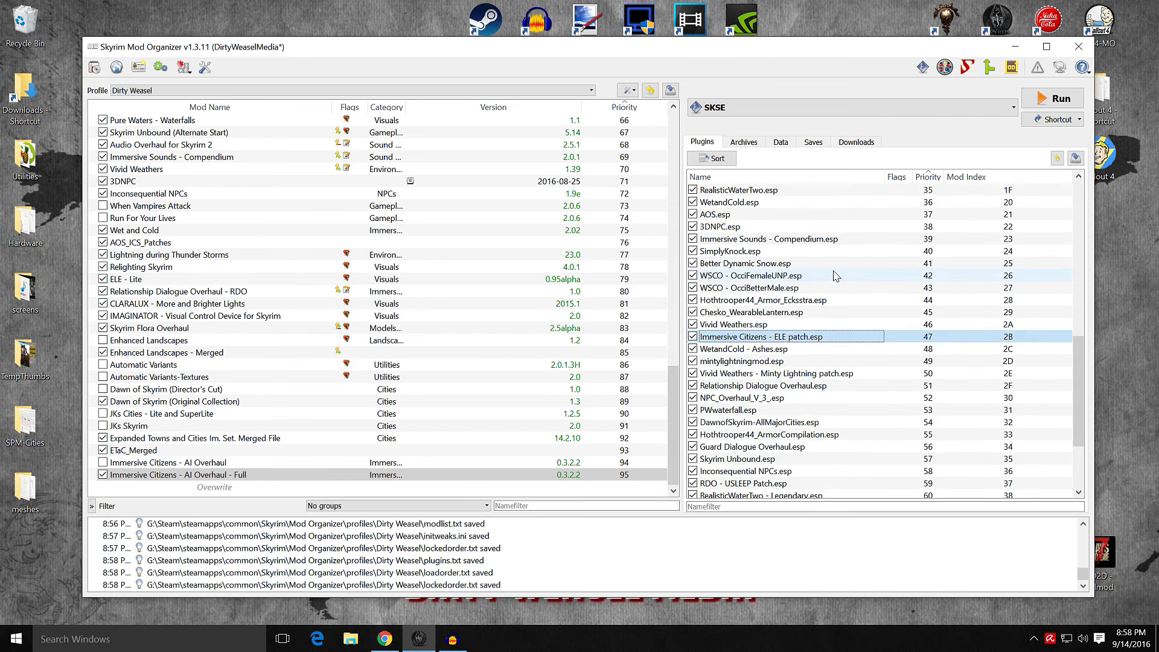
scroll(835, 275, up, 1)
drag(799, 379, 803, 227)
scroll(818, 311, up, 3)
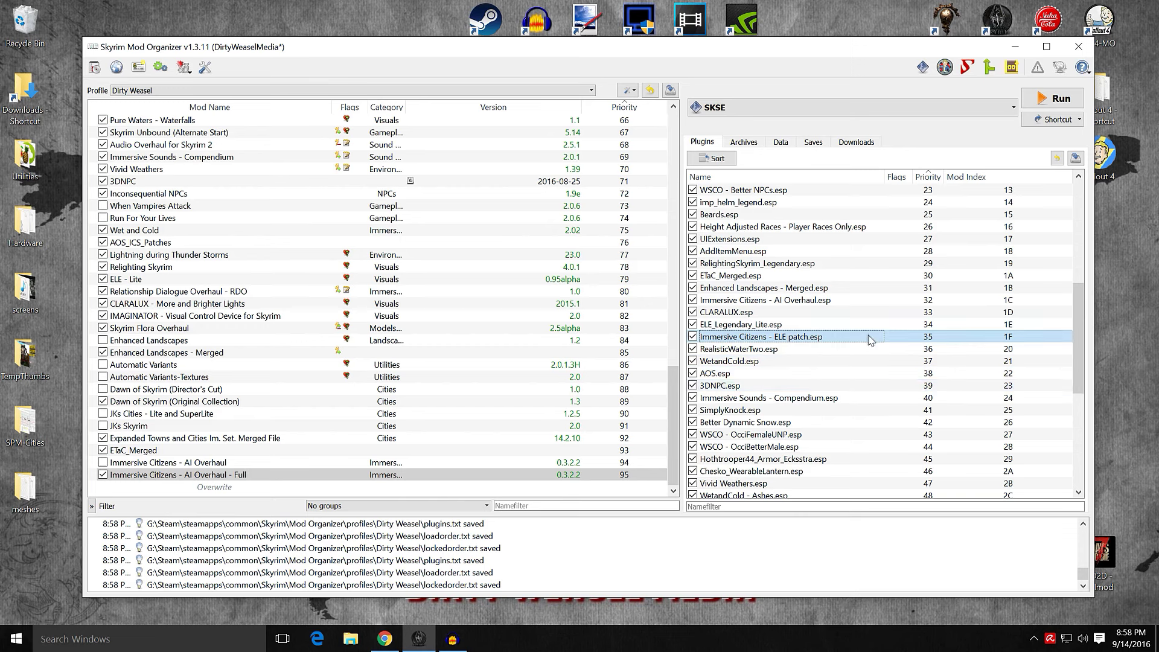
mouse_move(904, 463)
scroll(881, 459, down, 2)
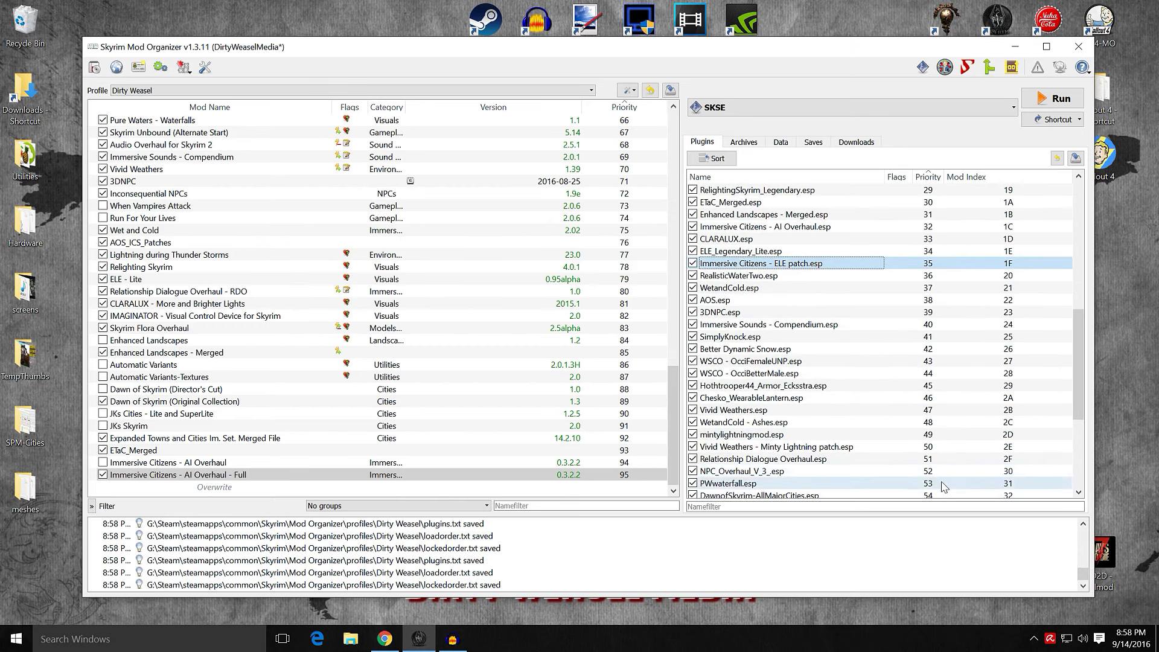
scroll(855, 452, up, 2)
scroll(855, 453, up, 1)
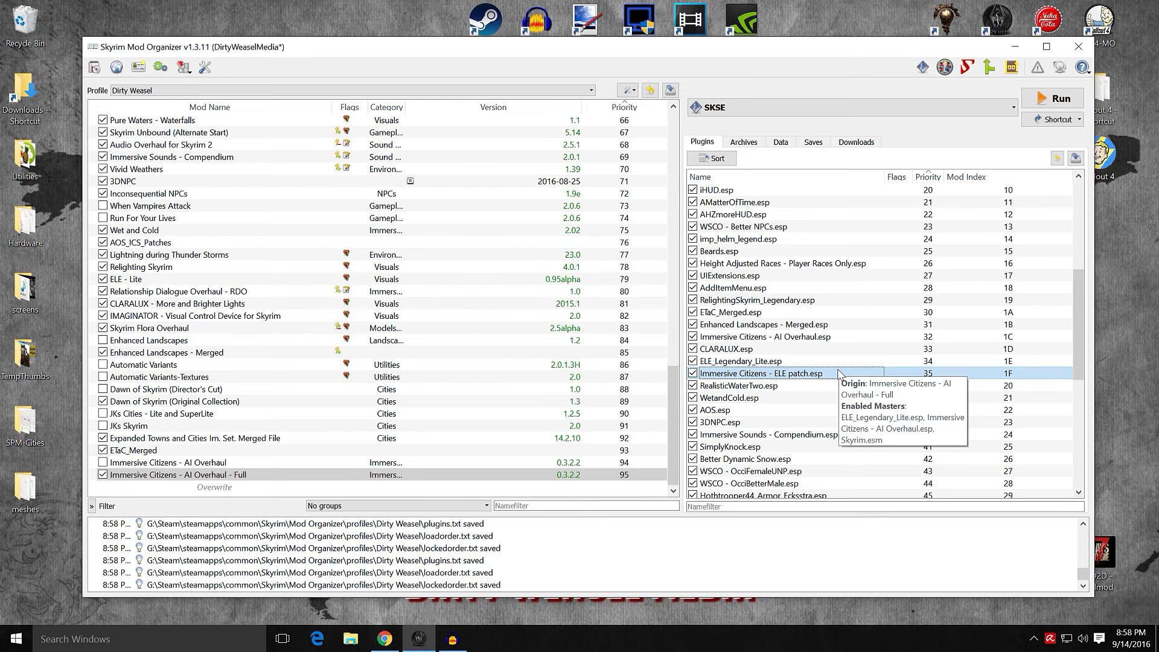
click(827, 340)
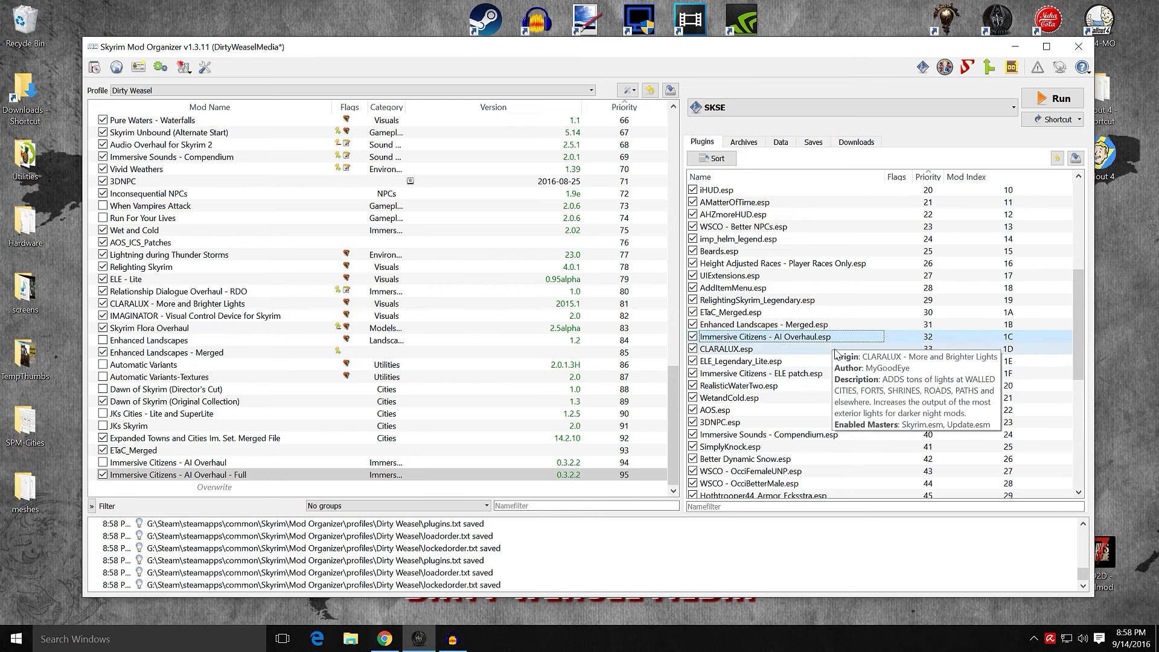
click(807, 426)
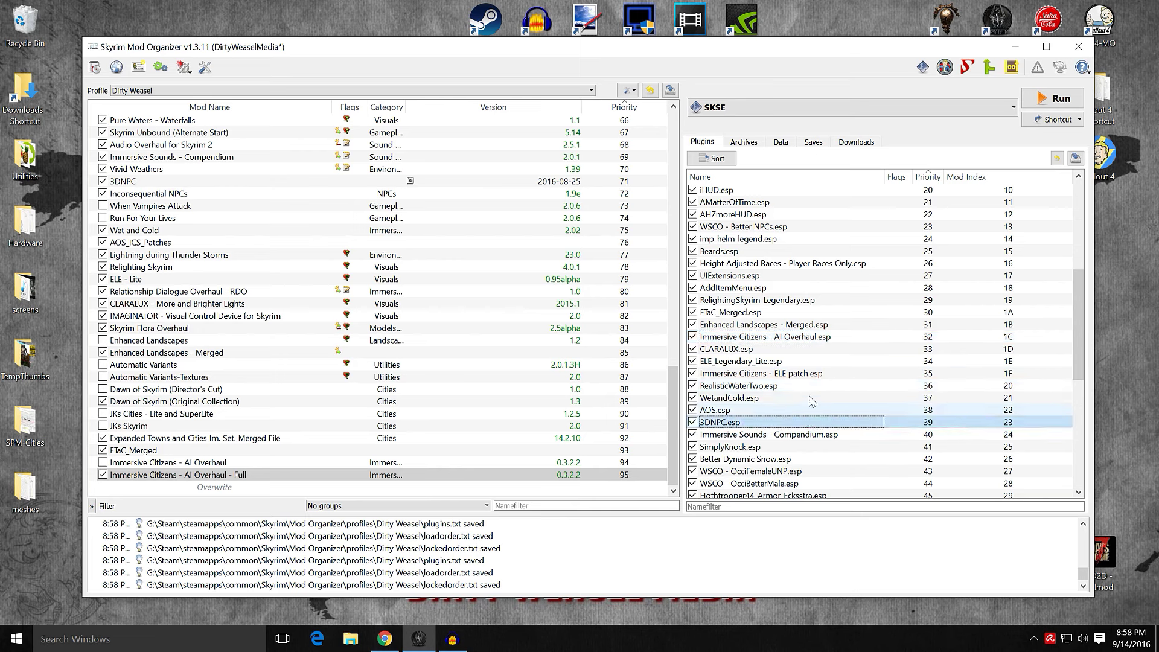
click(814, 348)
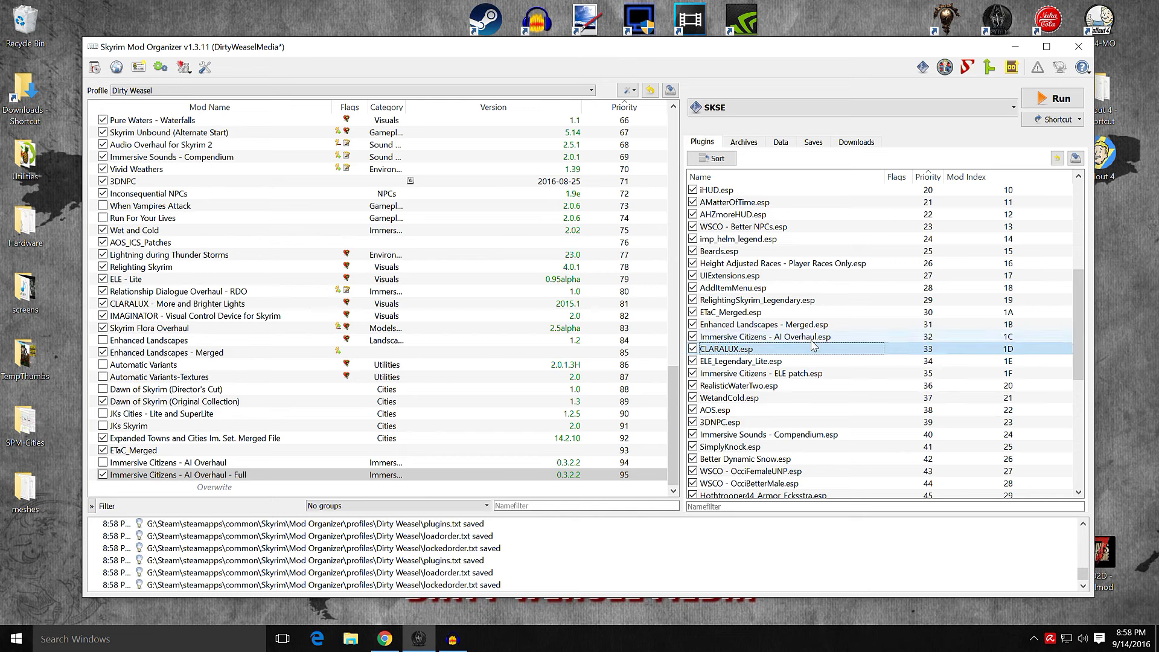
click(812, 339)
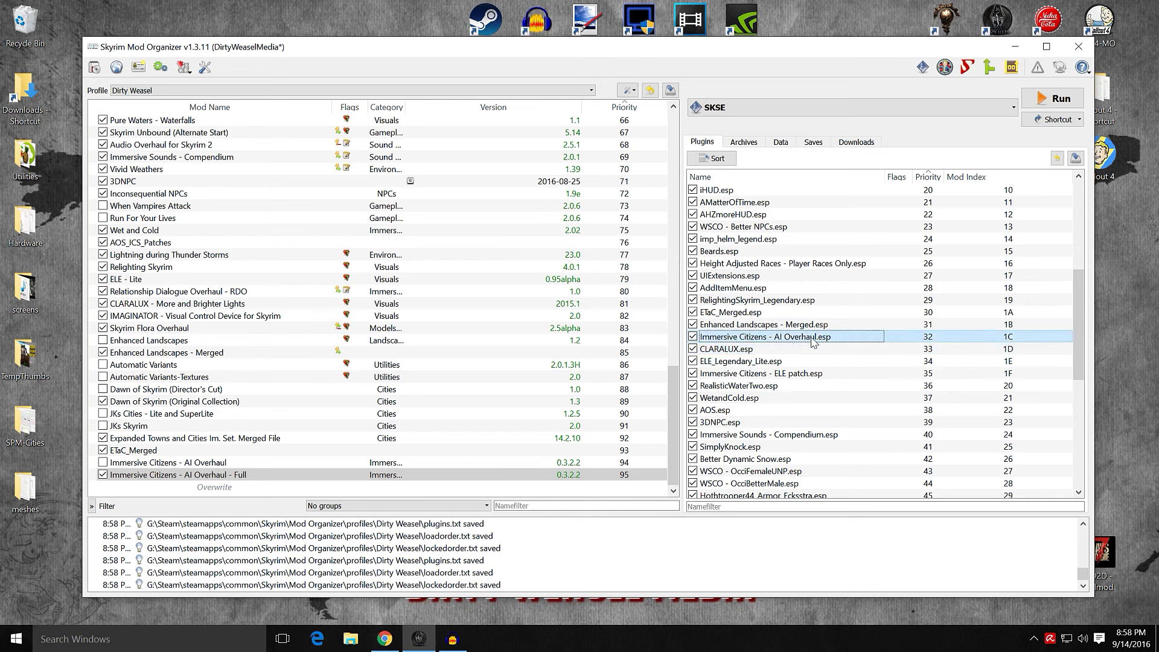
click(811, 426)
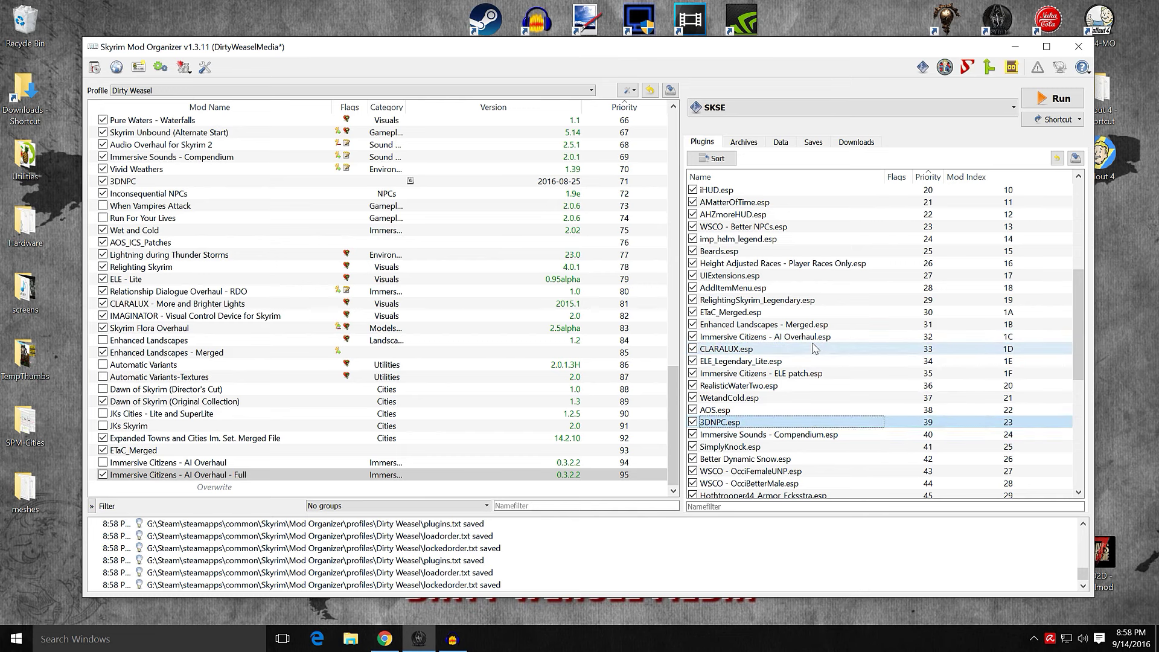
mouse_move(814, 348)
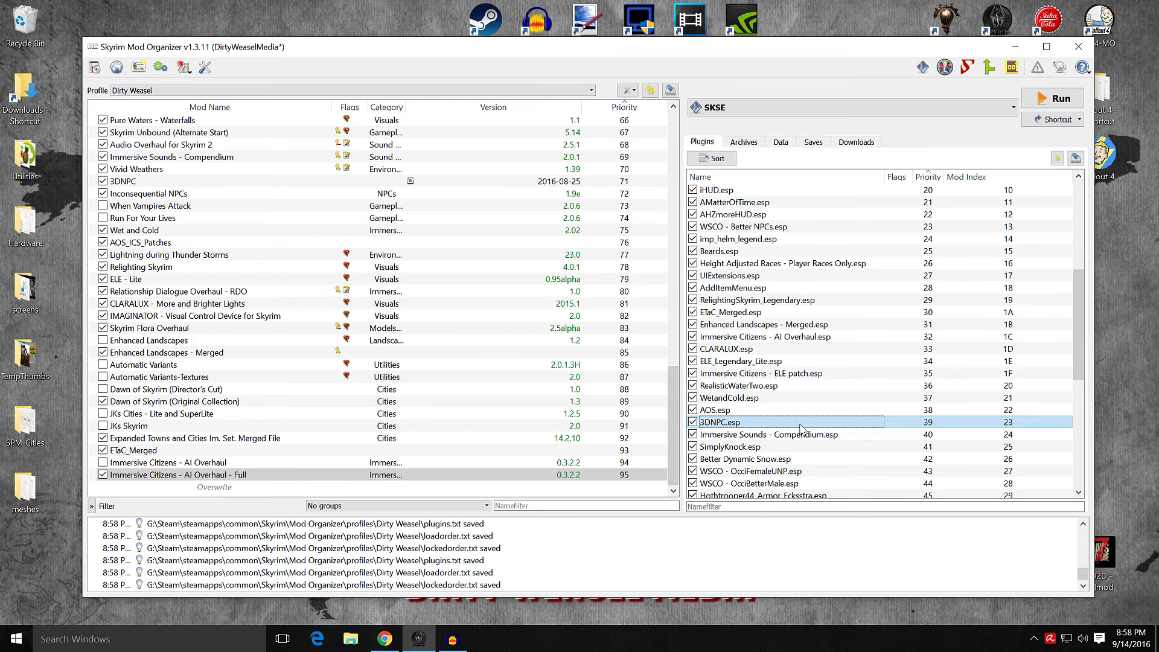
click(742, 341)
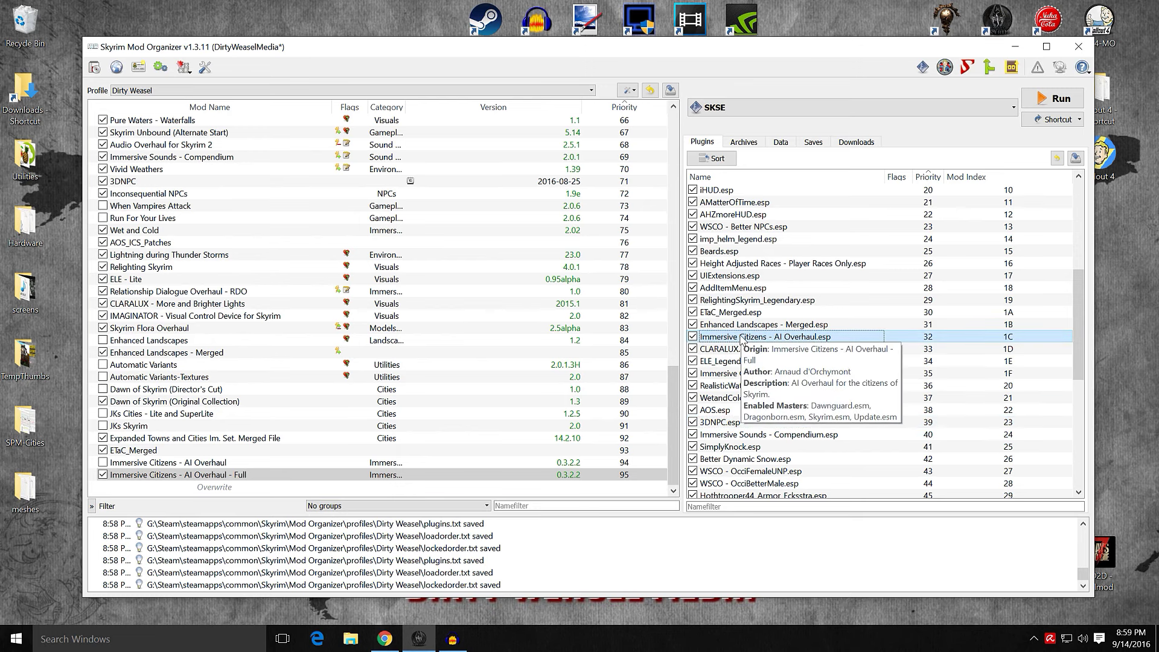
click(737, 423)
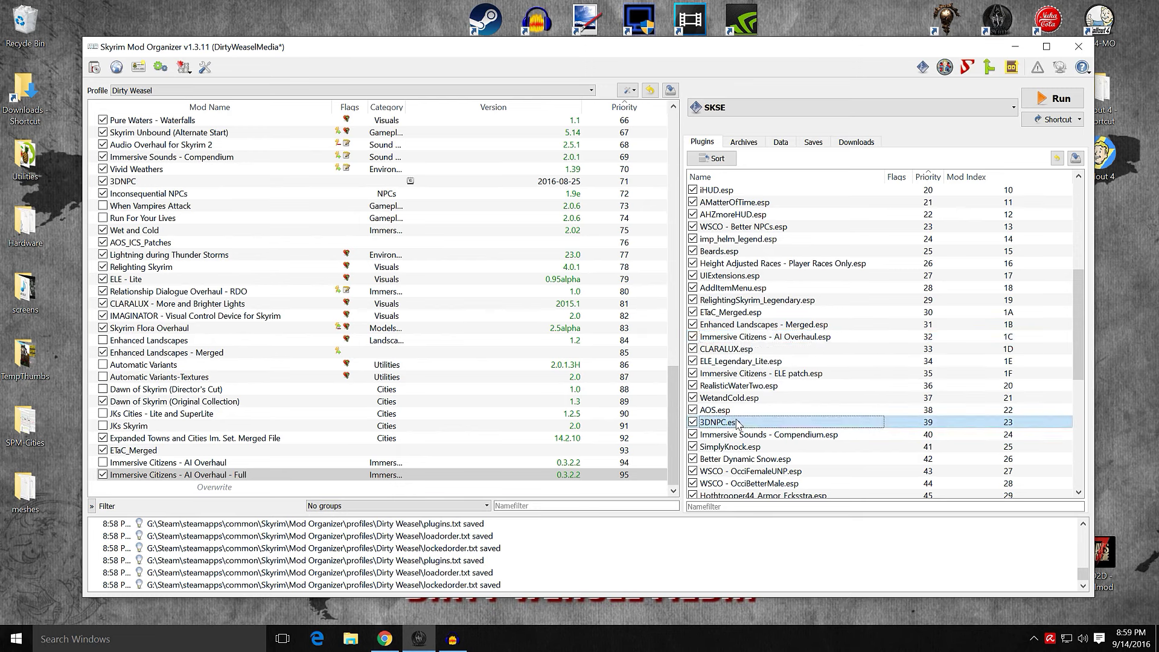
click(745, 362)
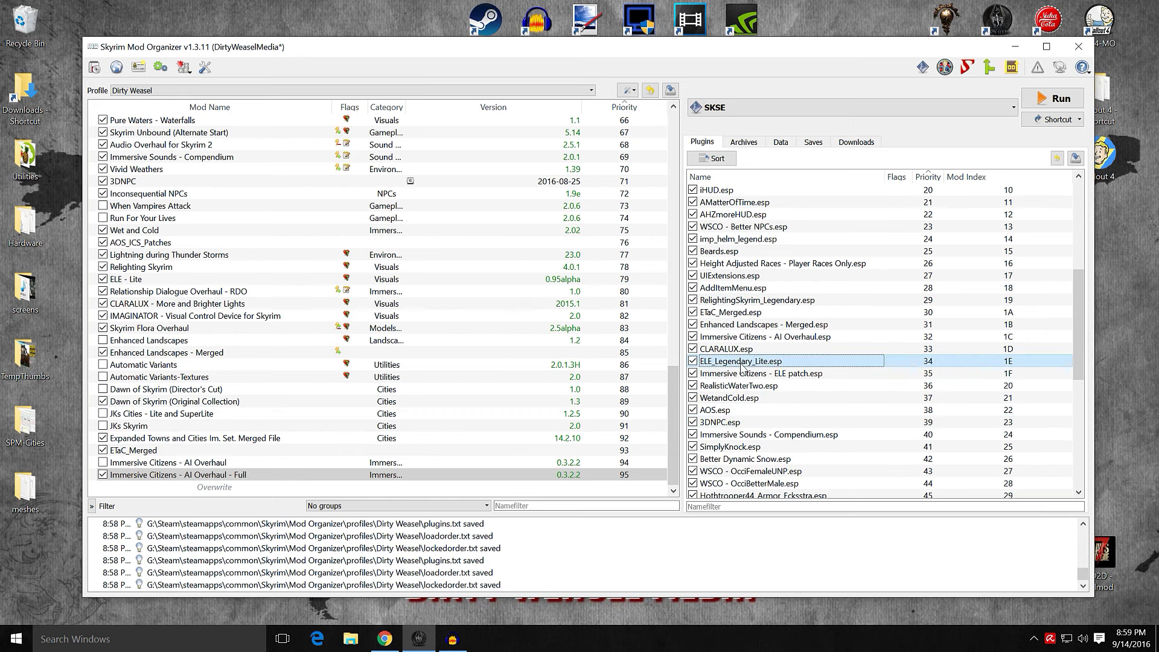
mouse_move(741, 366)
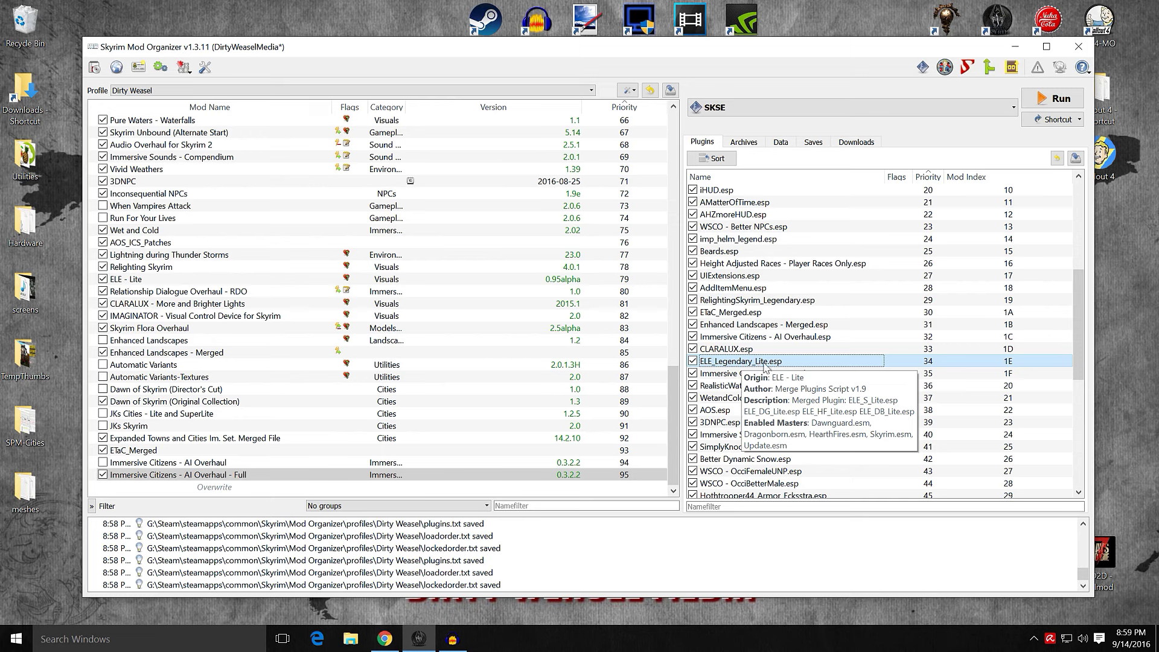
mouse_move(776, 425)
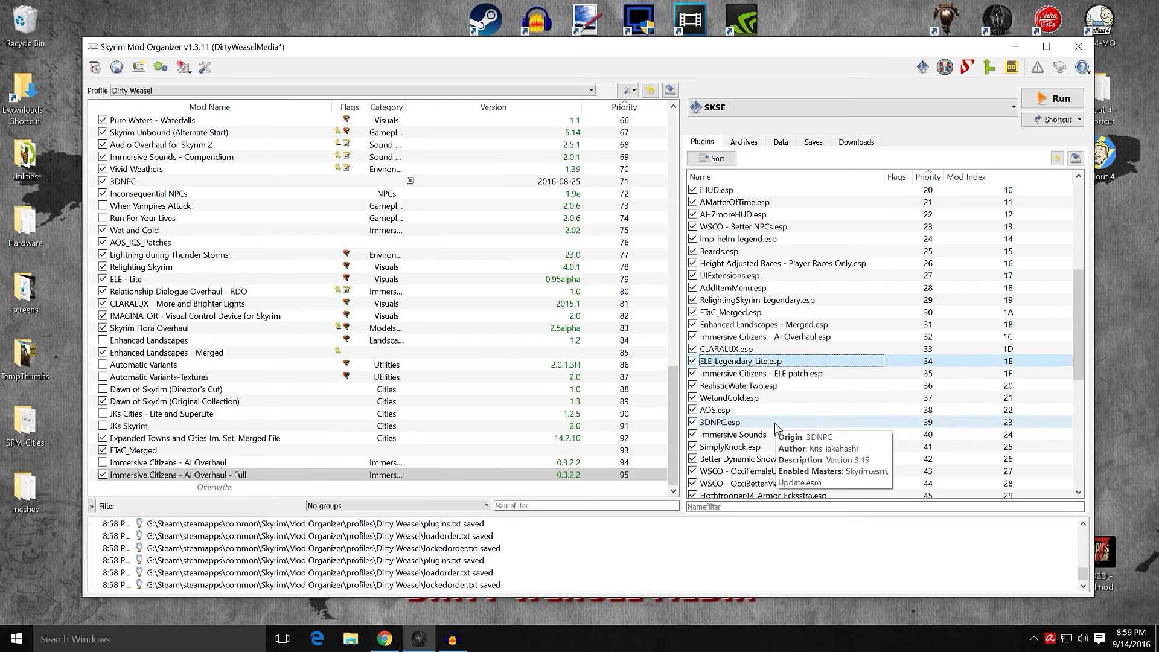
click(776, 424)
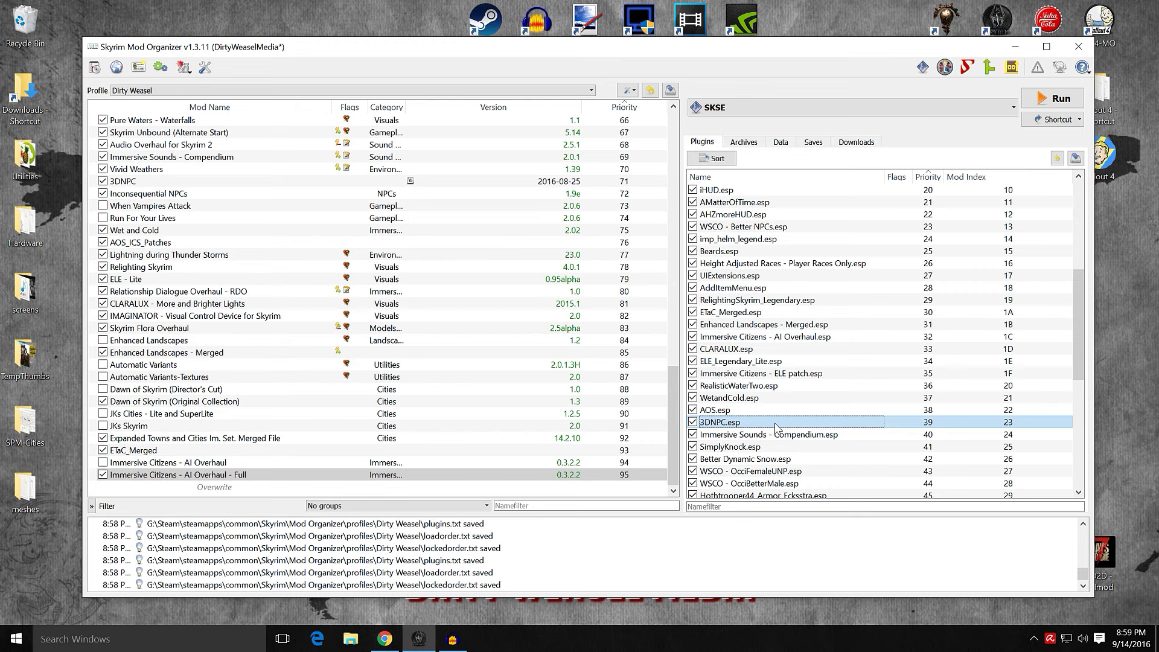
drag(775, 426, 788, 332)
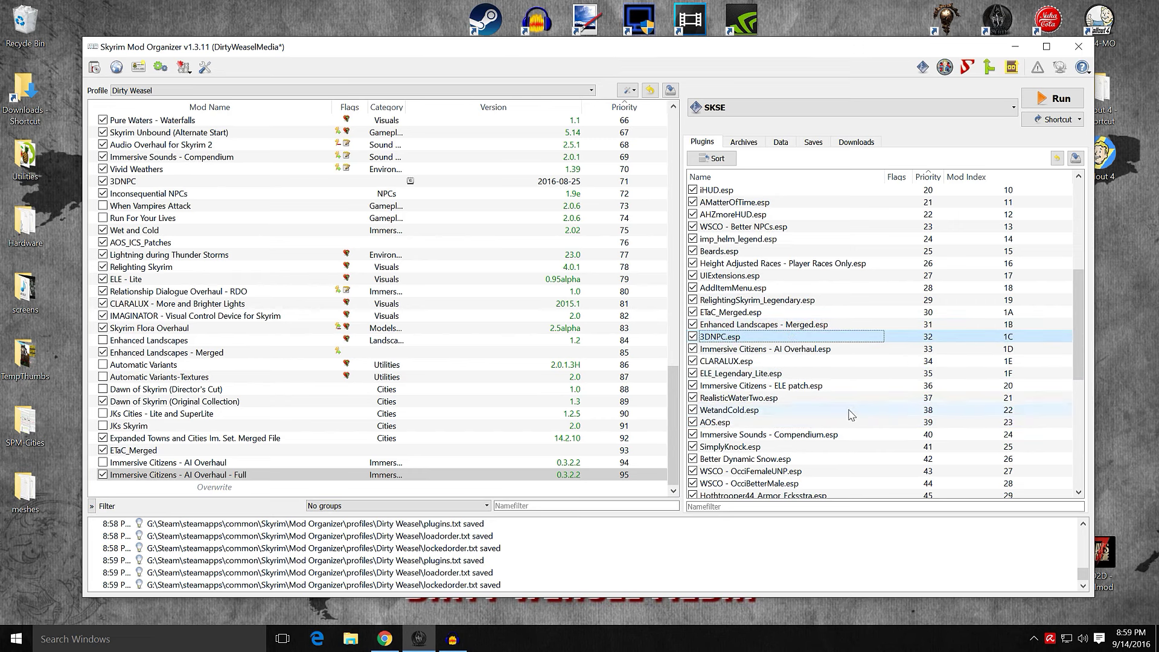
right_click(770, 337)
click(812, 359)
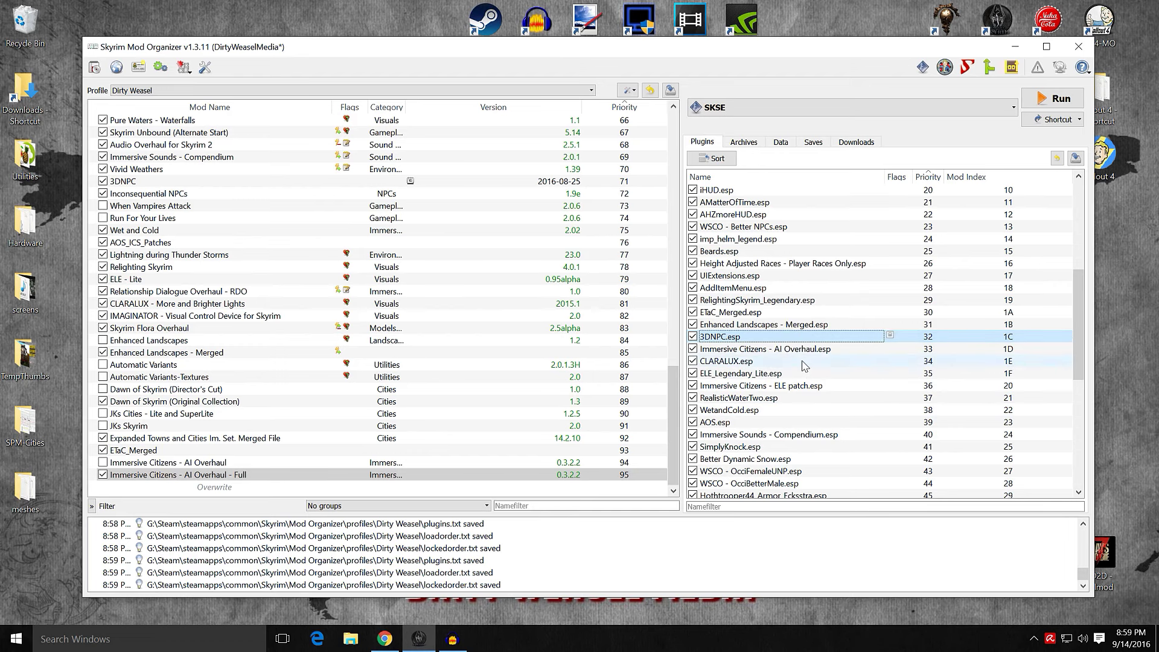
right_click(817, 350)
click(857, 371)
- Confirm 3DNPC.esp sits at 32, directly ahead of Immersive Citizens - AI Overhaul.esp at 33
scroll(881, 338, down, 2)
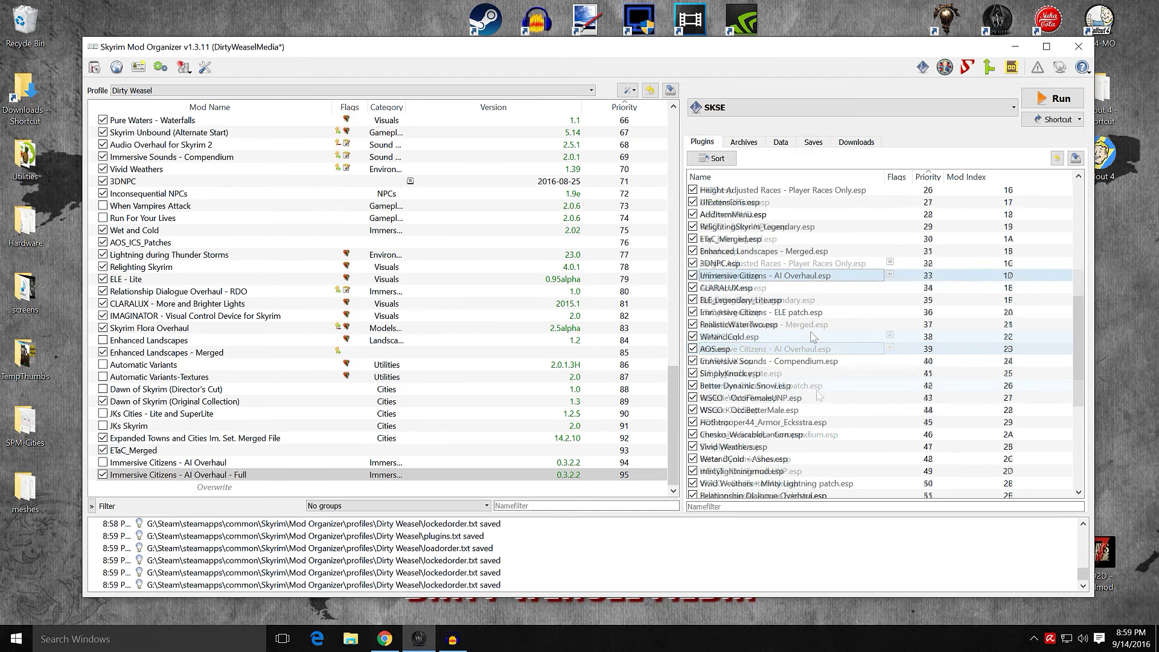
click(1012, 68)
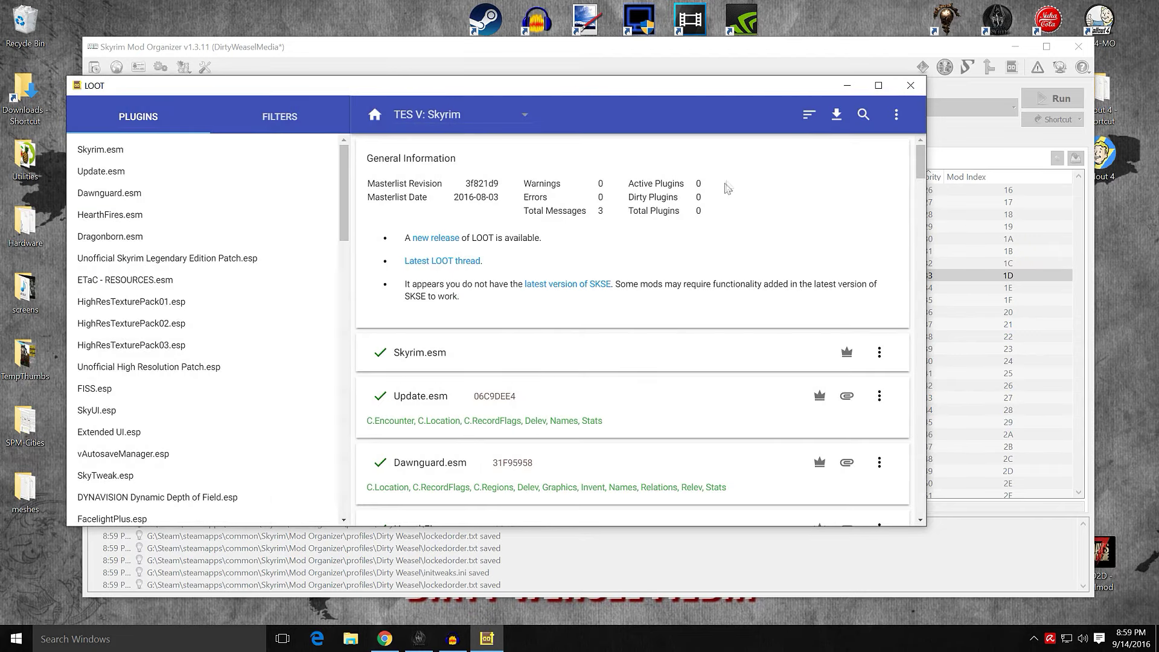
click(910, 85)
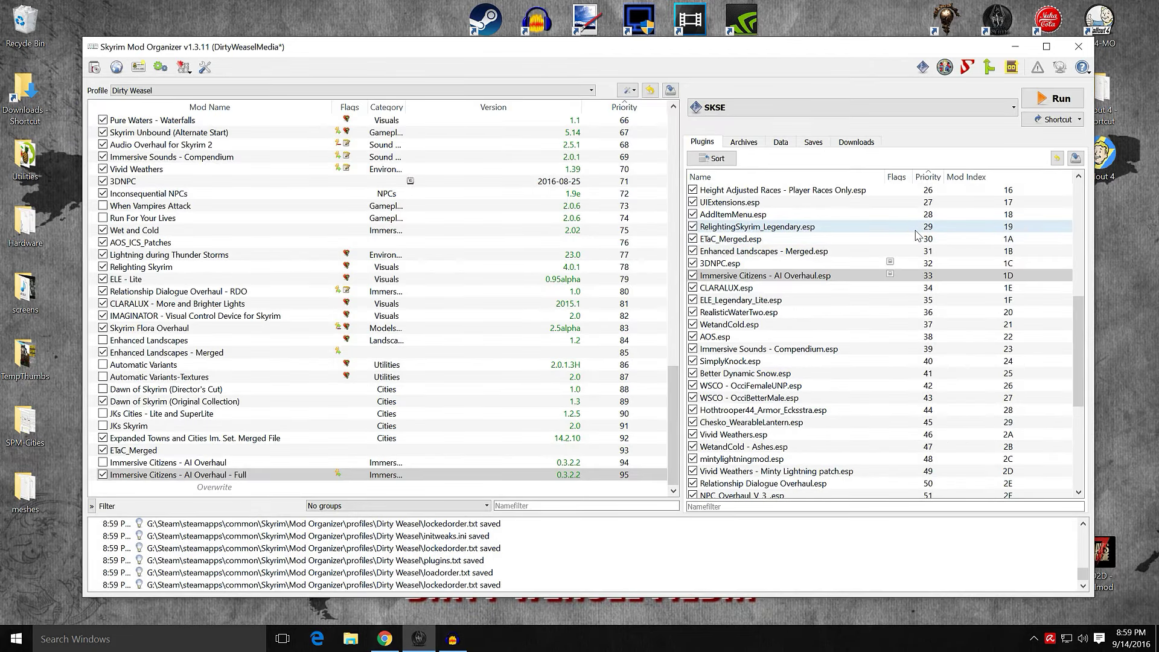
click(814, 267)
scroll(853, 346, down, 6)
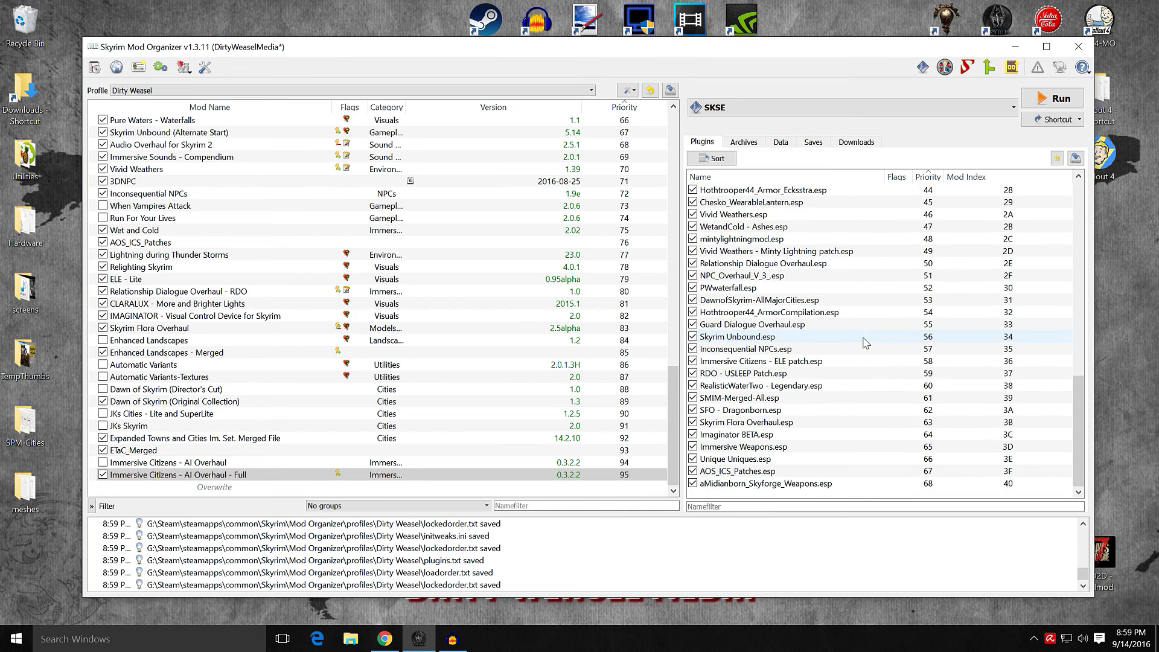
mouse_move(859, 327)
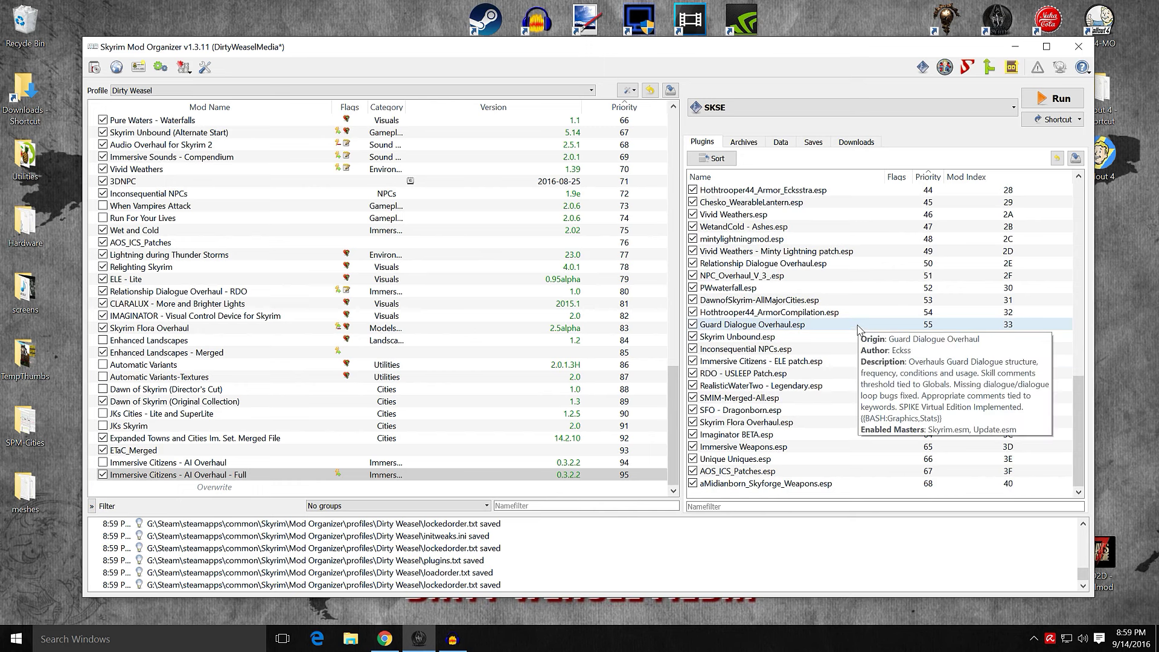
scroll(859, 330, up, 1)
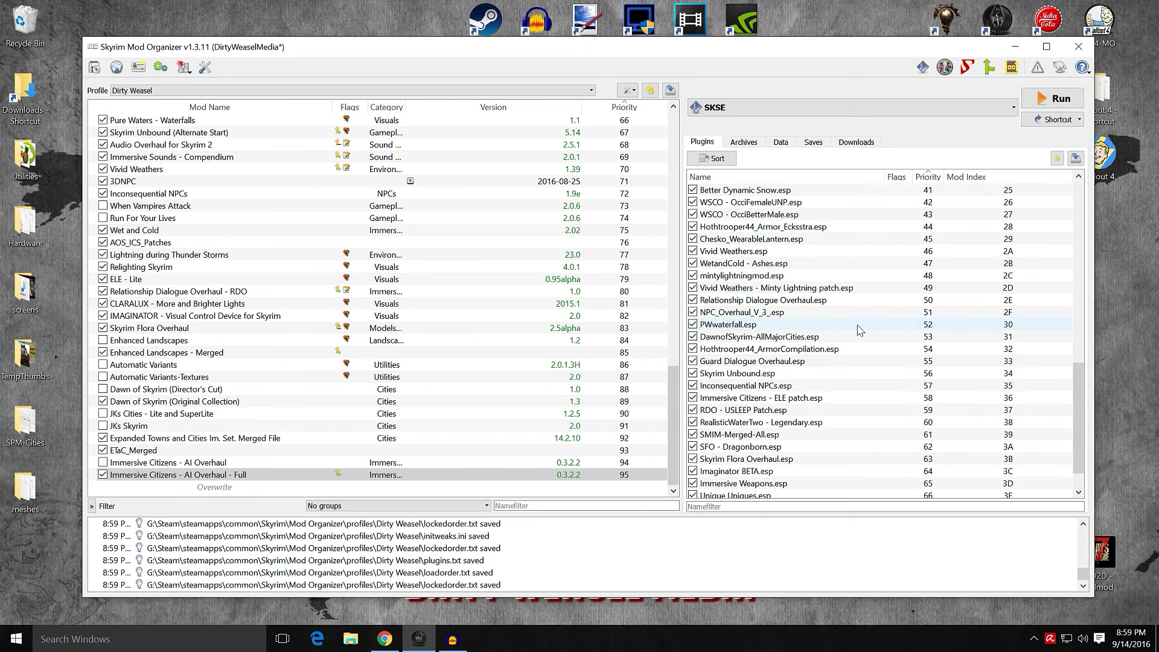
click(854, 399)
scroll(876, 347, up, 5)
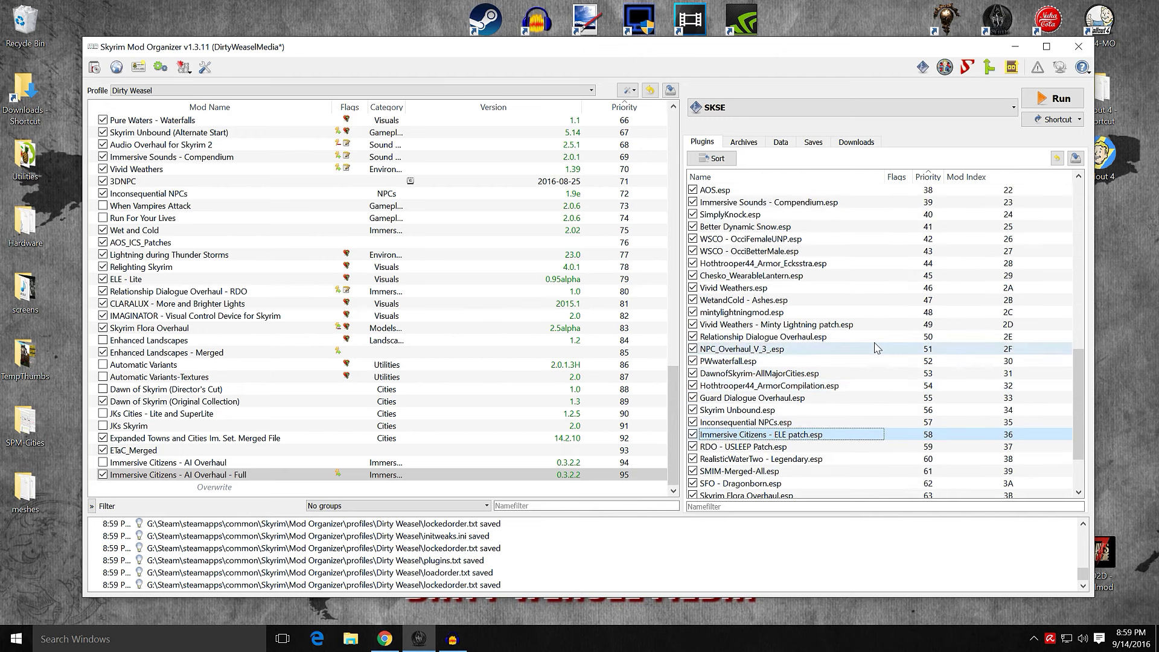
click(834, 276)
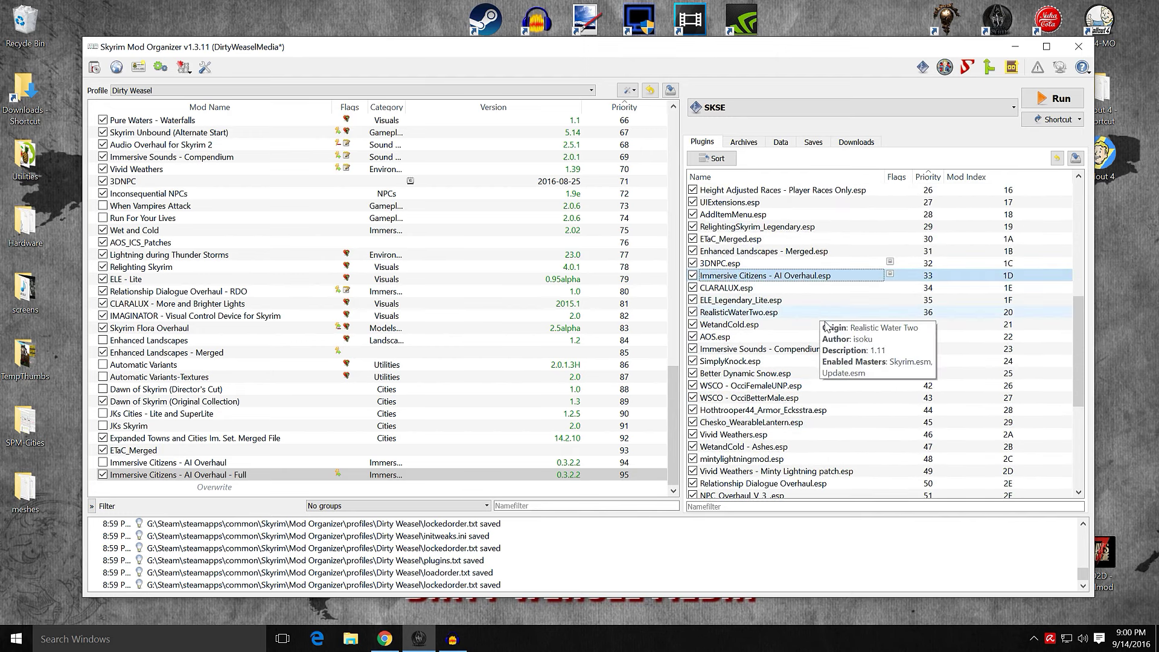
mouse_move(858, 313)
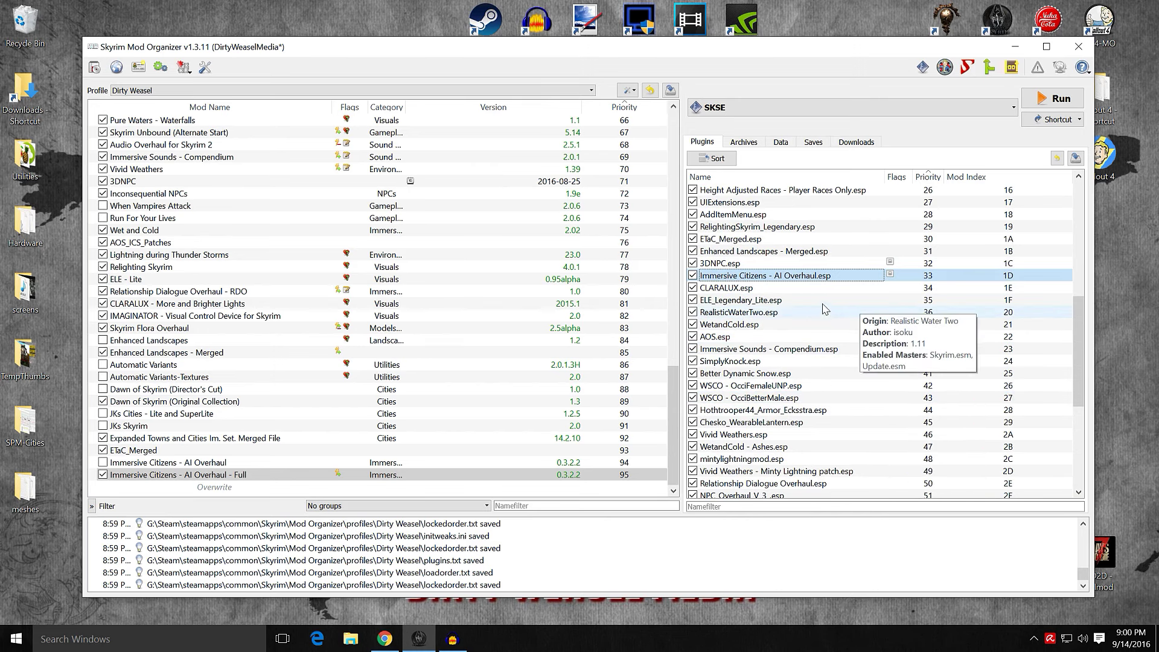
mouse_move(796, 279)
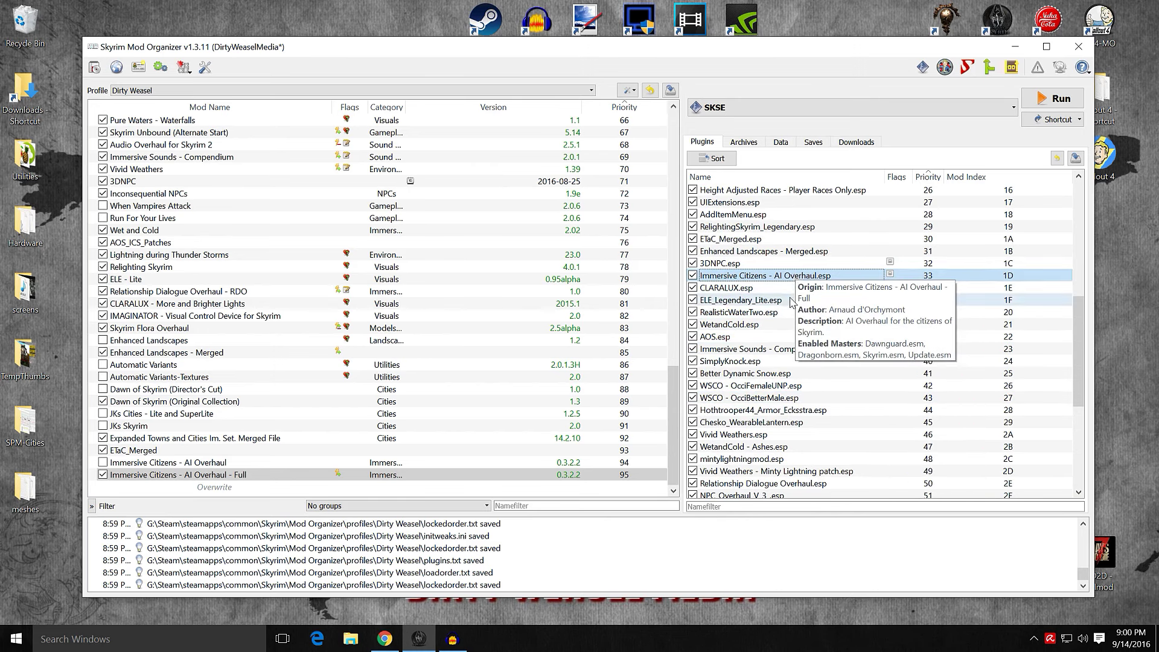
click(791, 301)
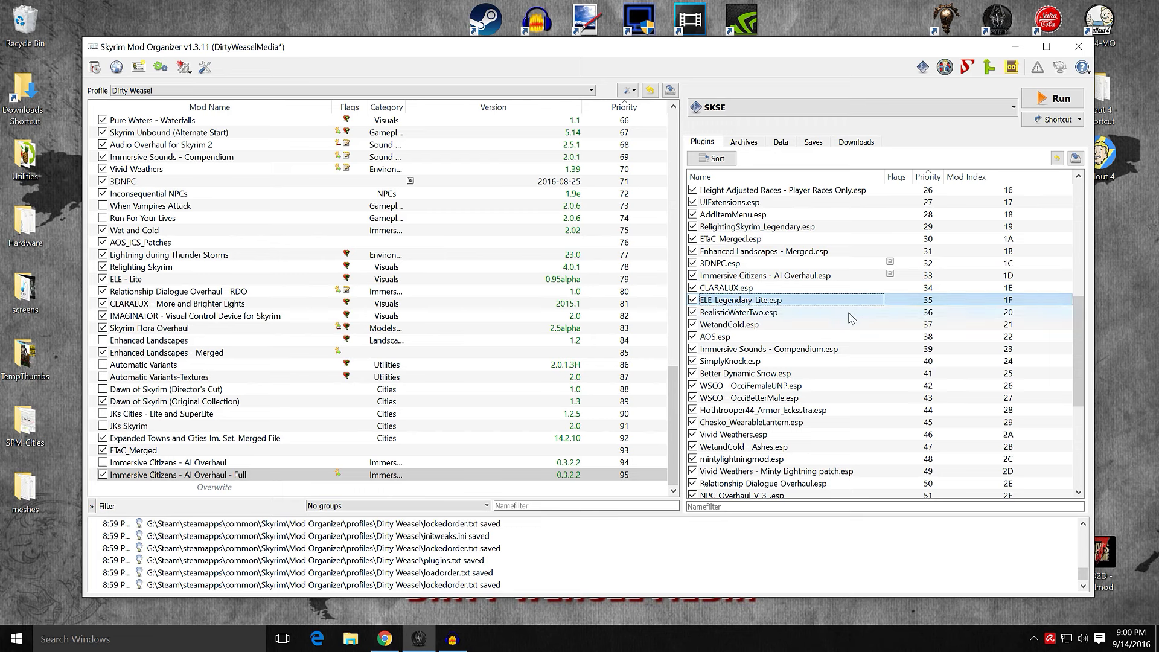
scroll(851, 319, down, 3)
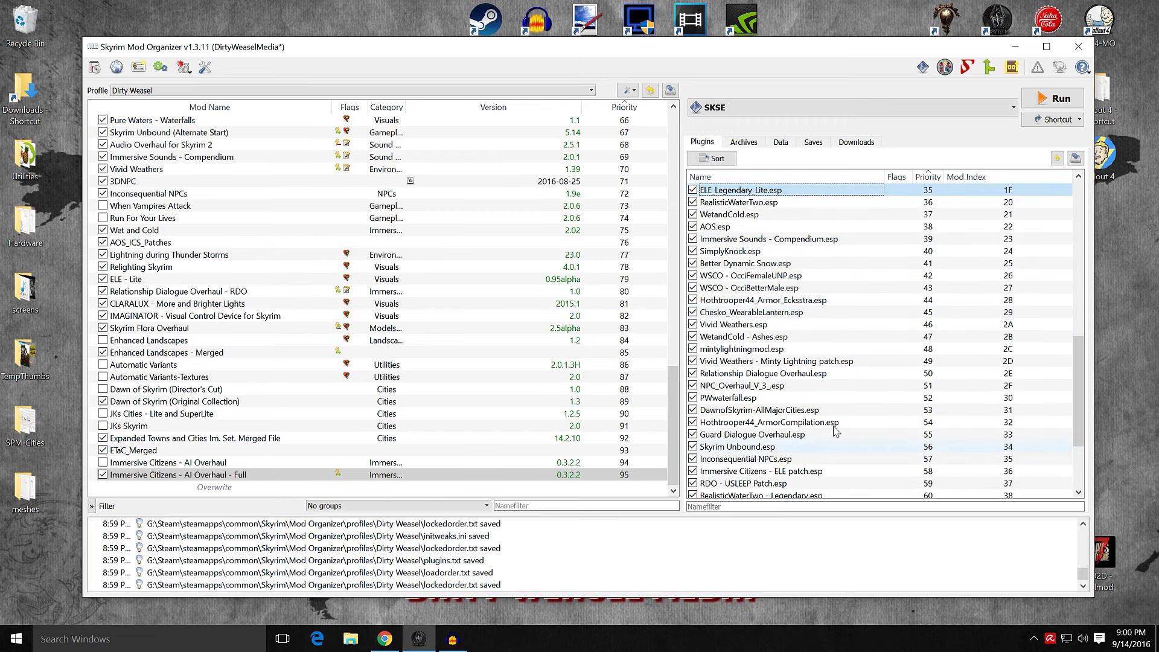
scroll(848, 373, down, 3)
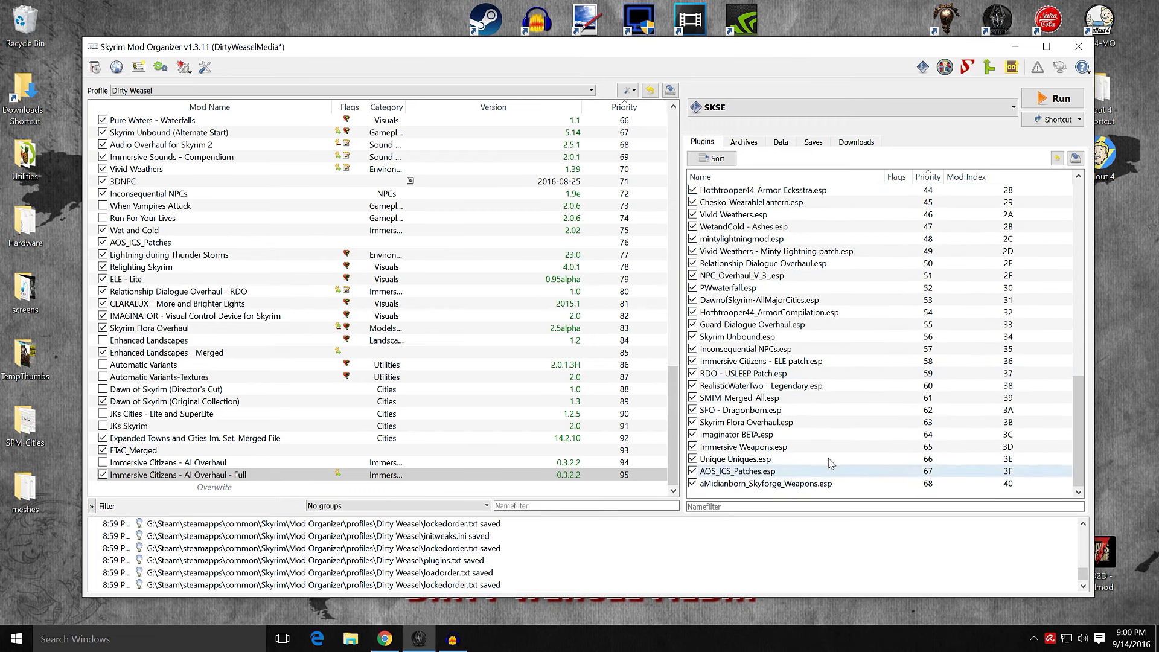
scroll(824, 314, up, 4)
scroll(824, 313, up, 4)
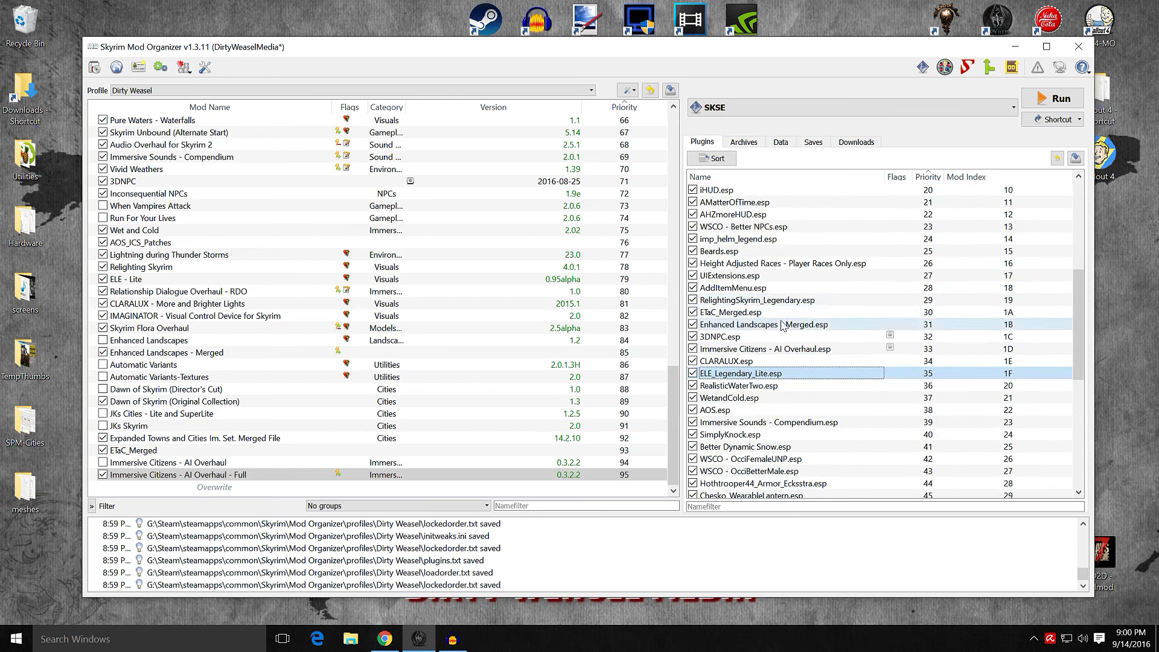
click(783, 338)
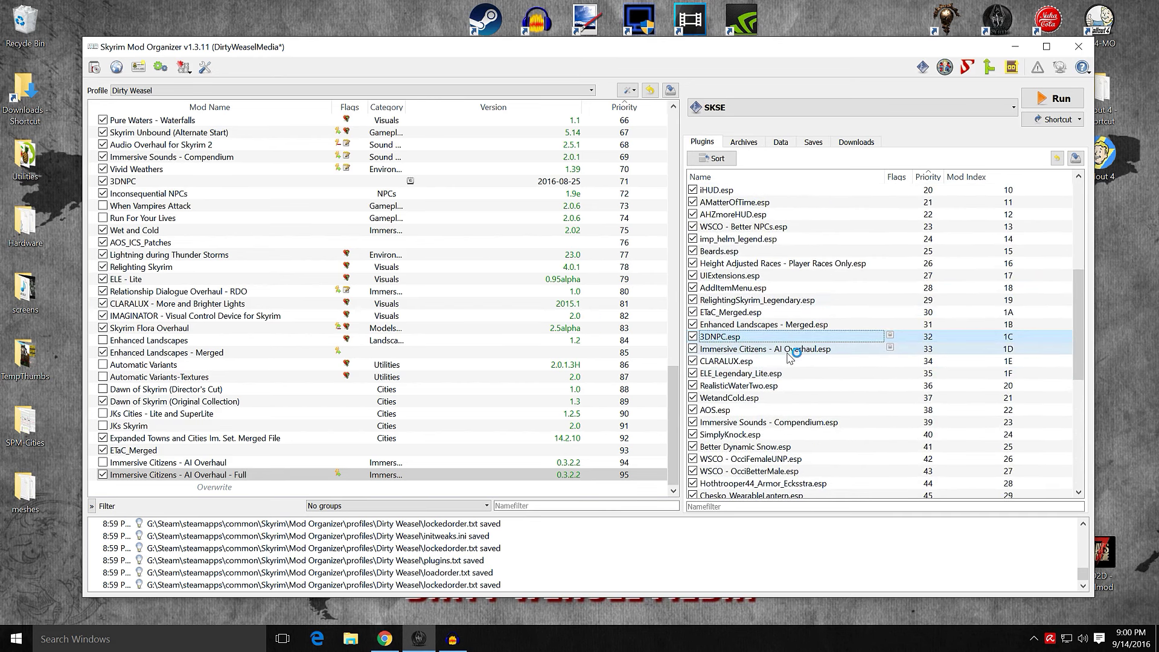
click(788, 351)
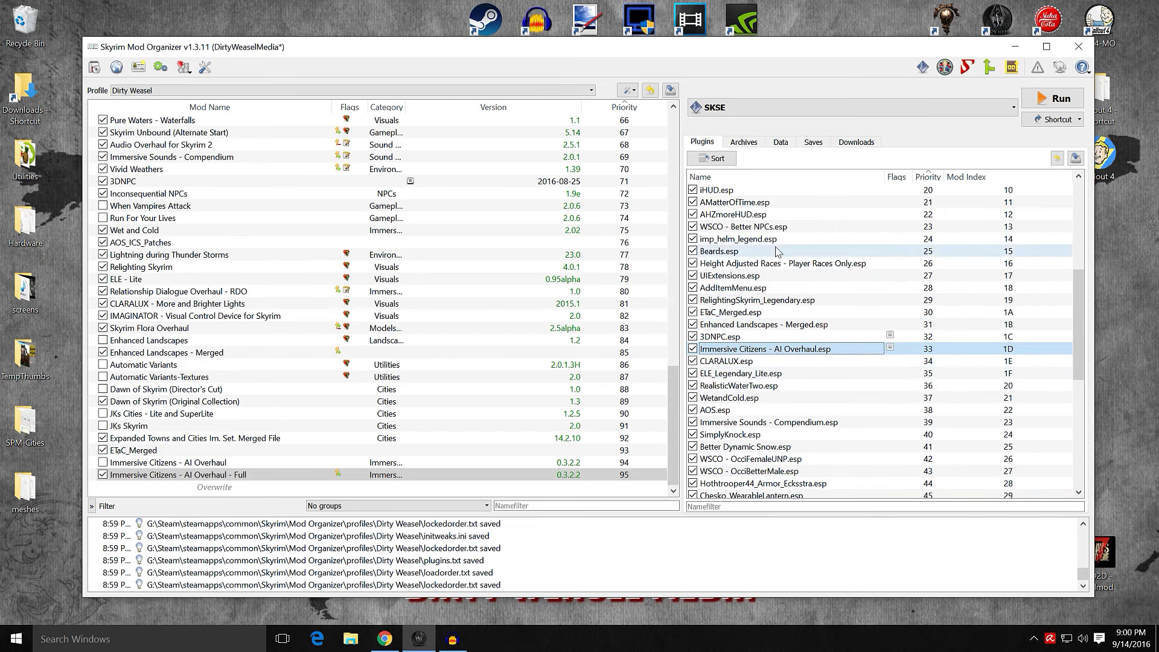
scroll(863, 241, down, 2)
click(830, 326)
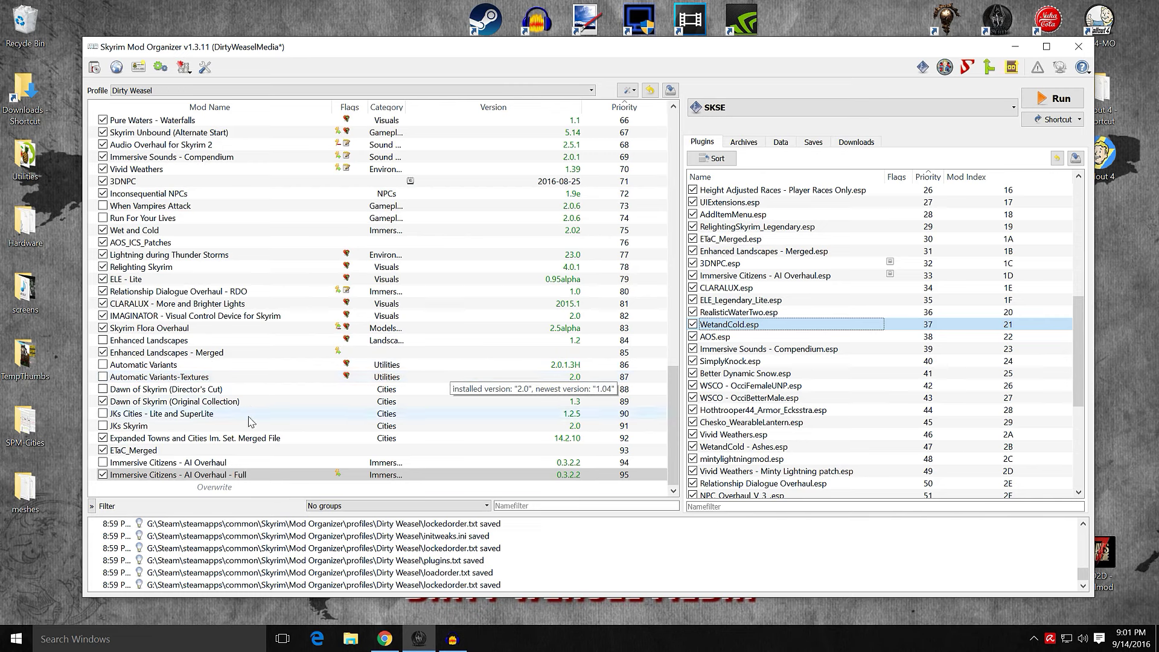
click(175, 404)
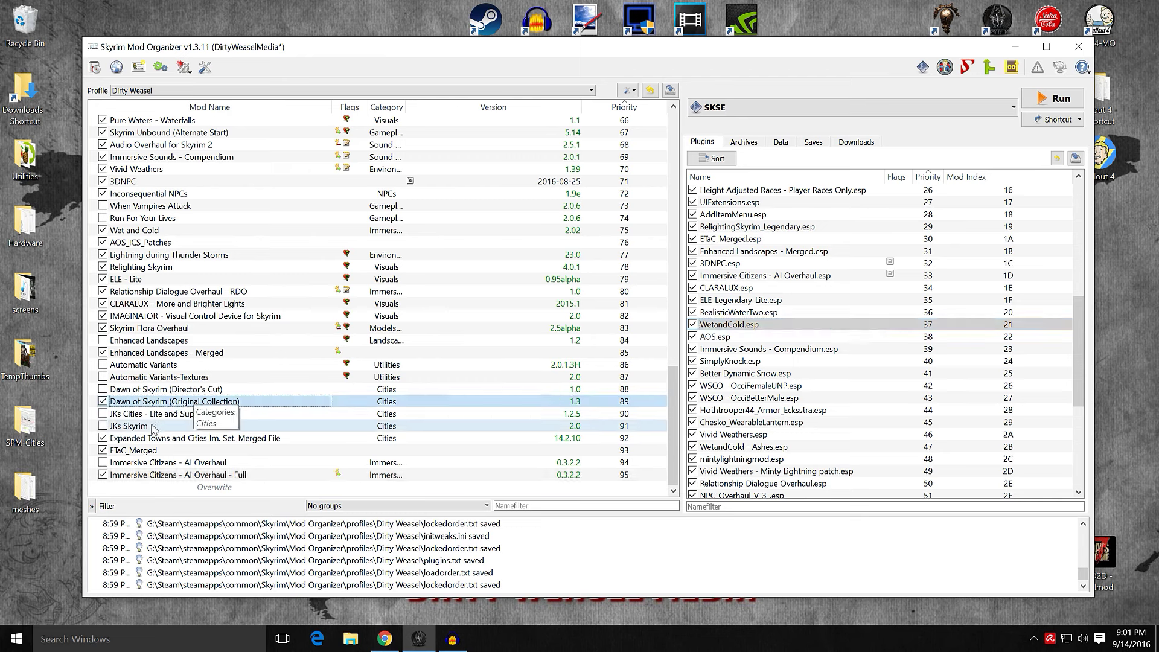
click(103, 439)
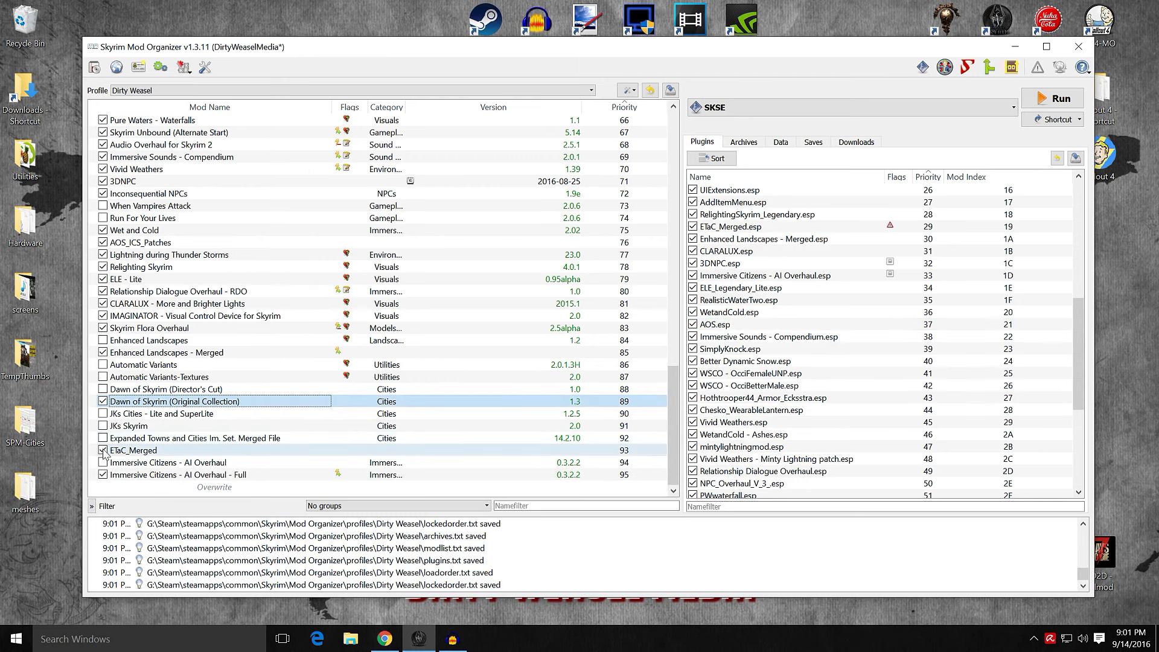
click(103, 450)
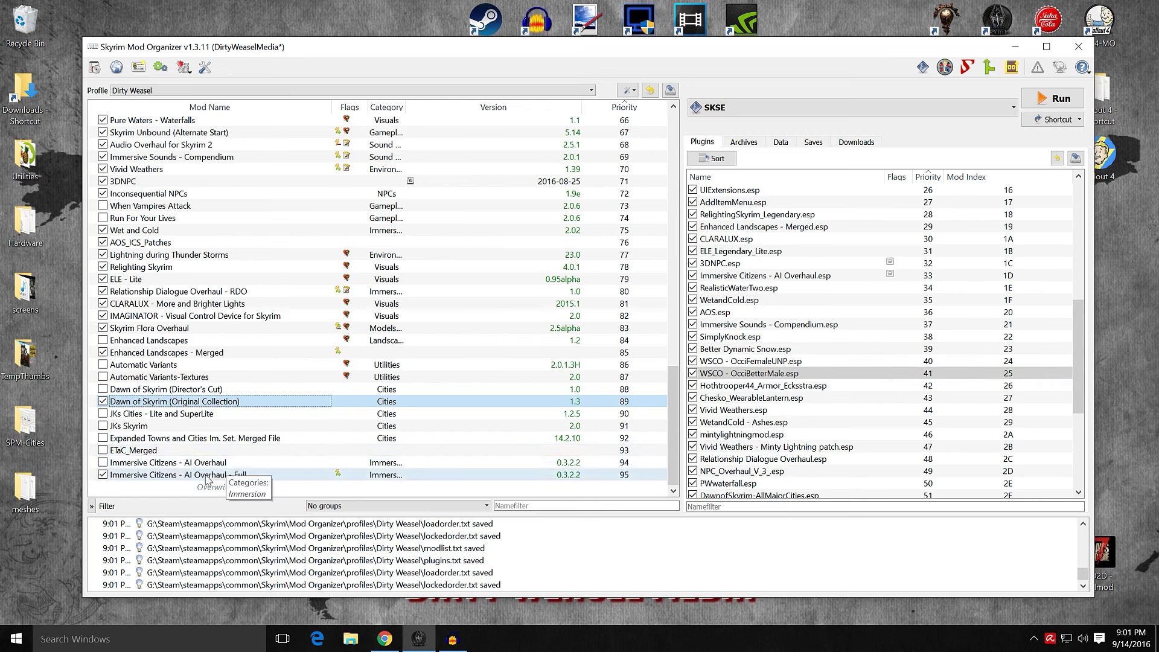
click(295, 477)
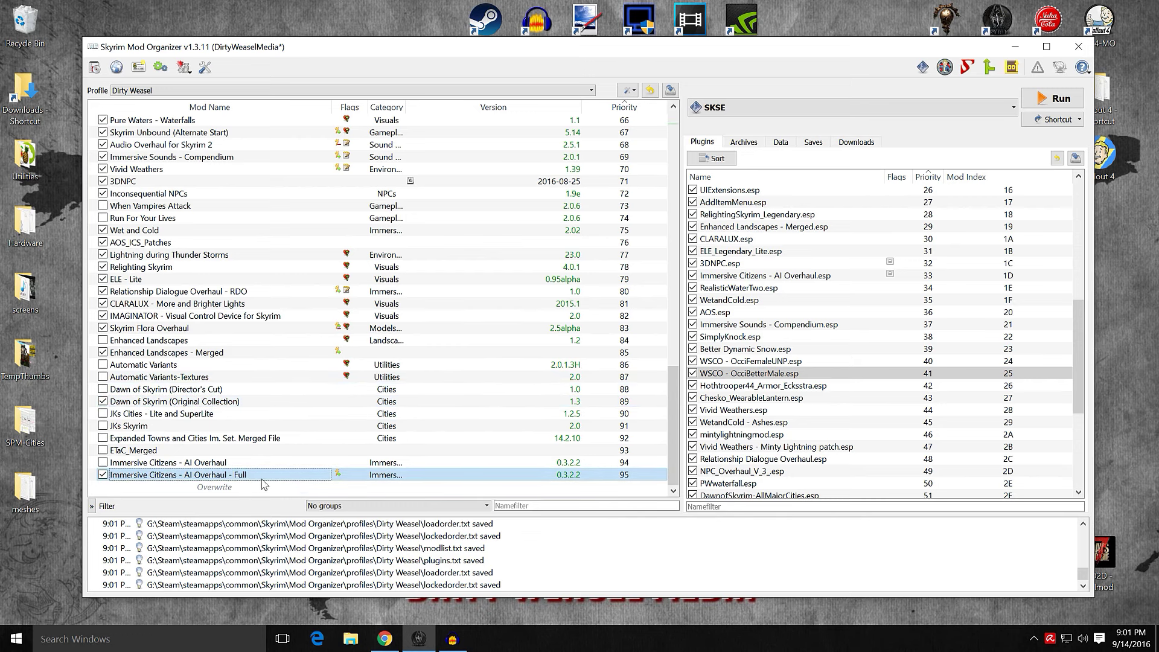
- Drag Dawn of Skyrim (Original Collection) higher in the mod list
drag(674, 423, 680, 447)
key(Down)
drag(676, 415, 669, 443)
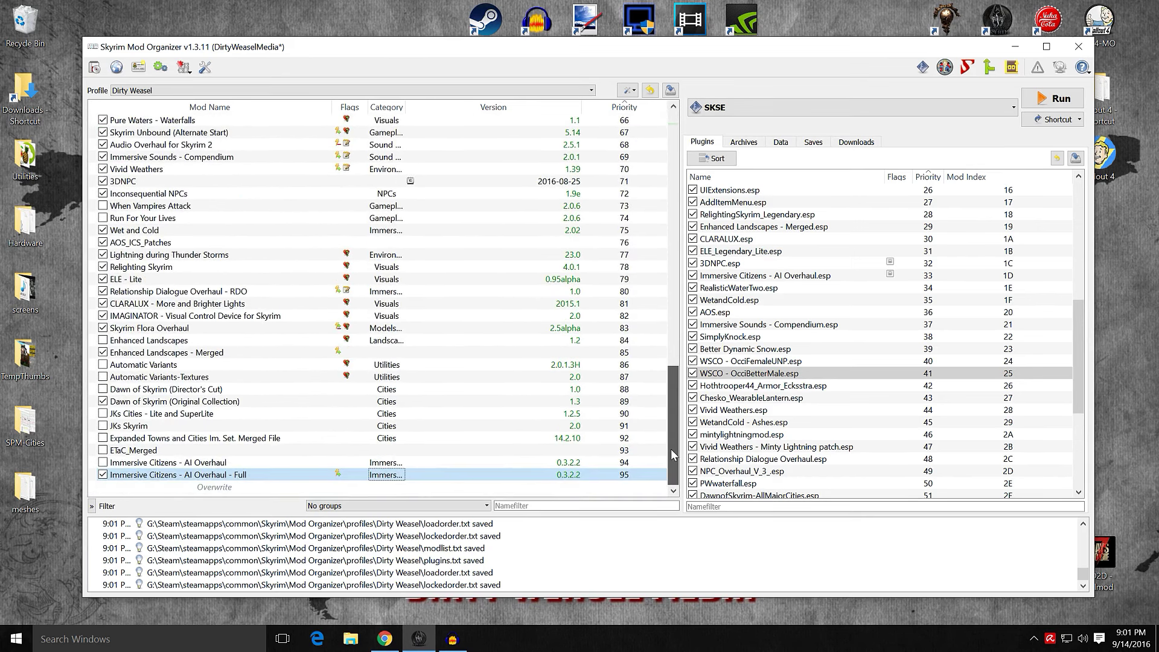
drag(288, 477, 298, 360)
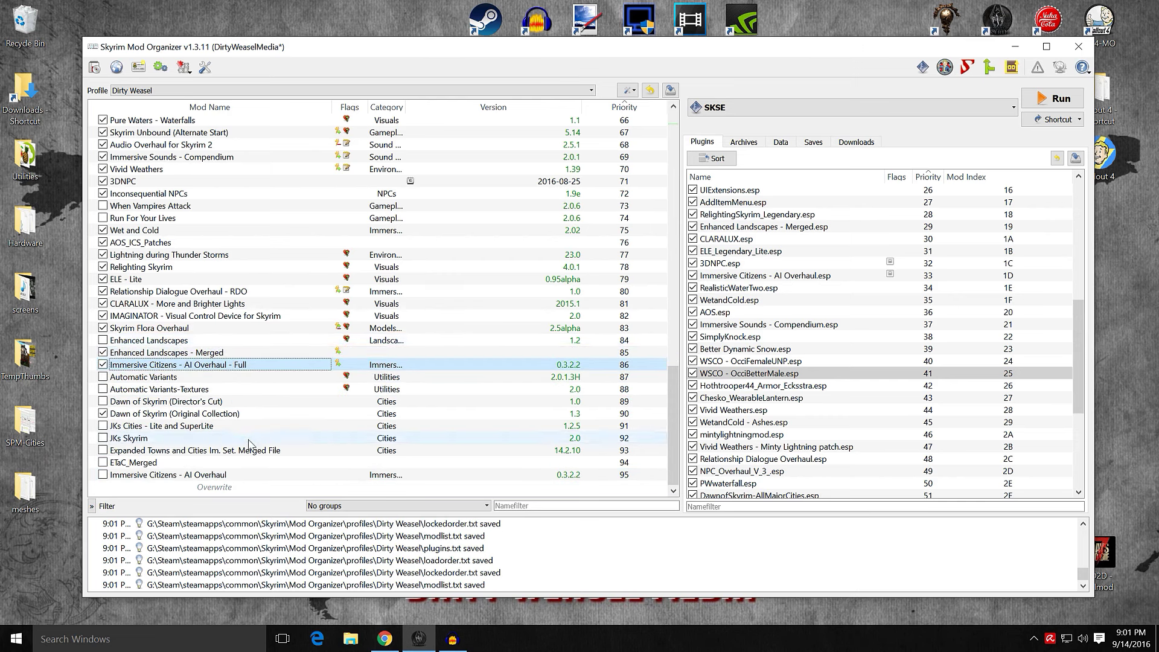
drag(249, 417, 257, 355)
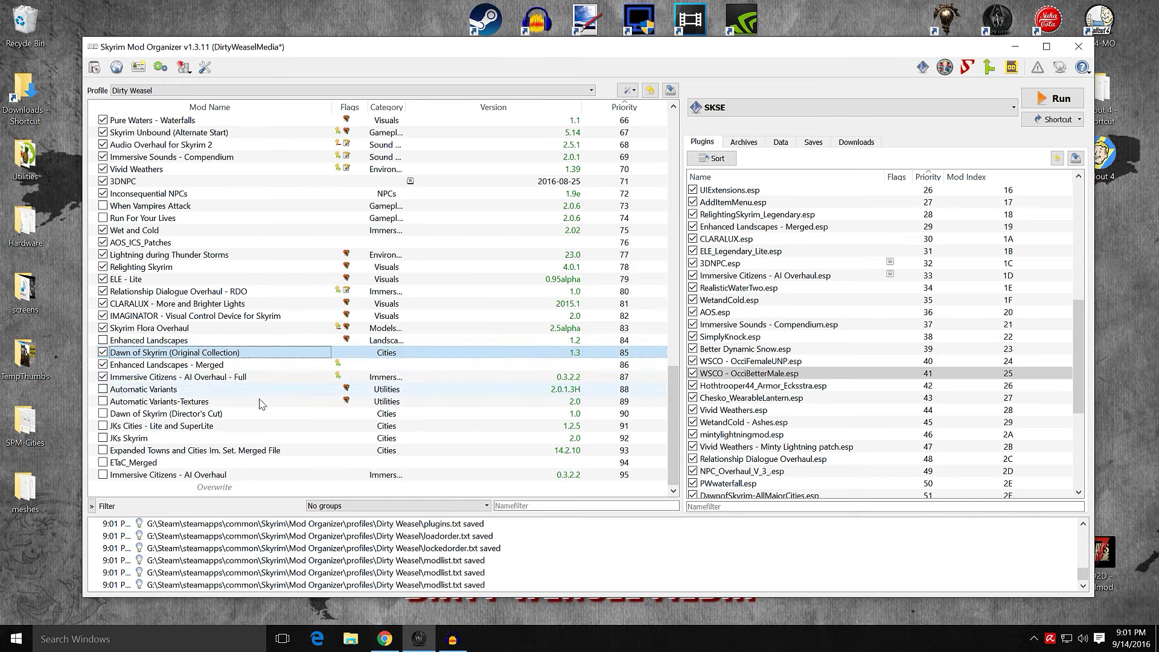
click(229, 382)
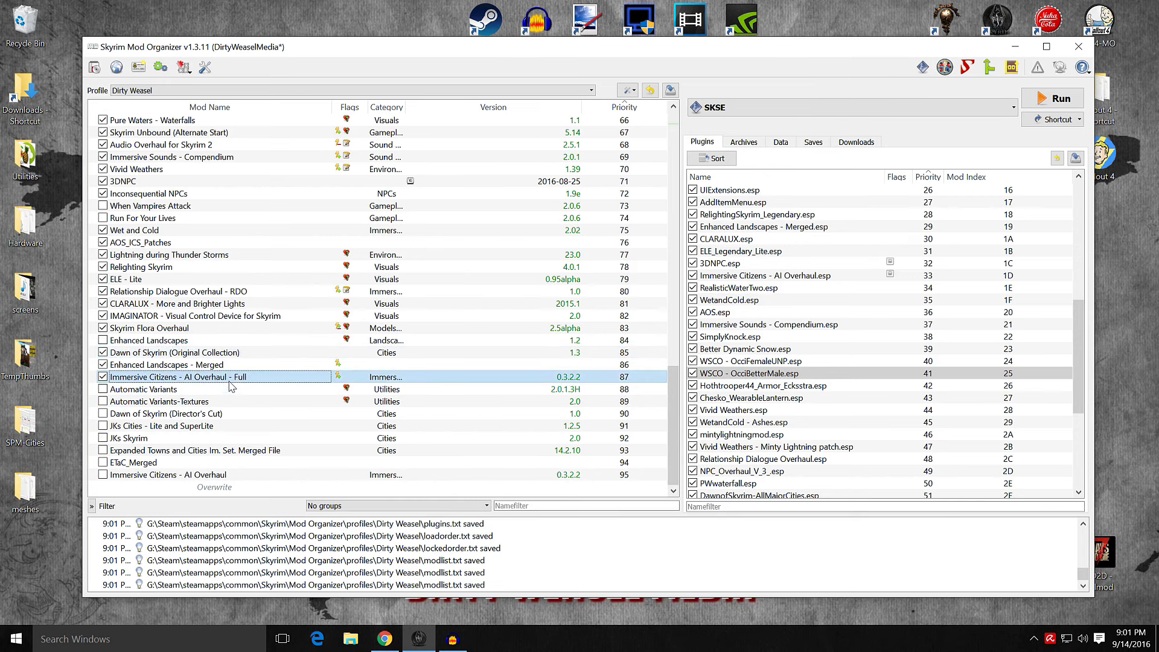
- Move Immersive Citizens - AI Overhaul - Full to priority 72, right after 3DNPC, then check Dawn of Skyrim's position
drag(231, 387, 230, 192)
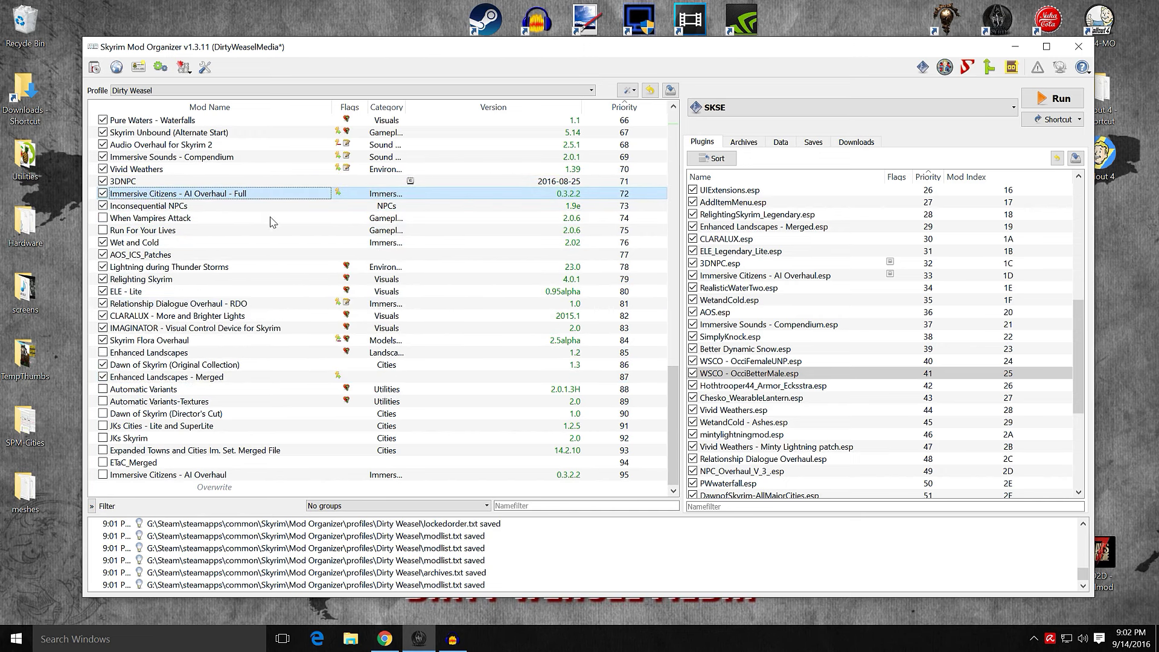
scroll(356, 421, up, 4)
scroll(356, 422, down, 4)
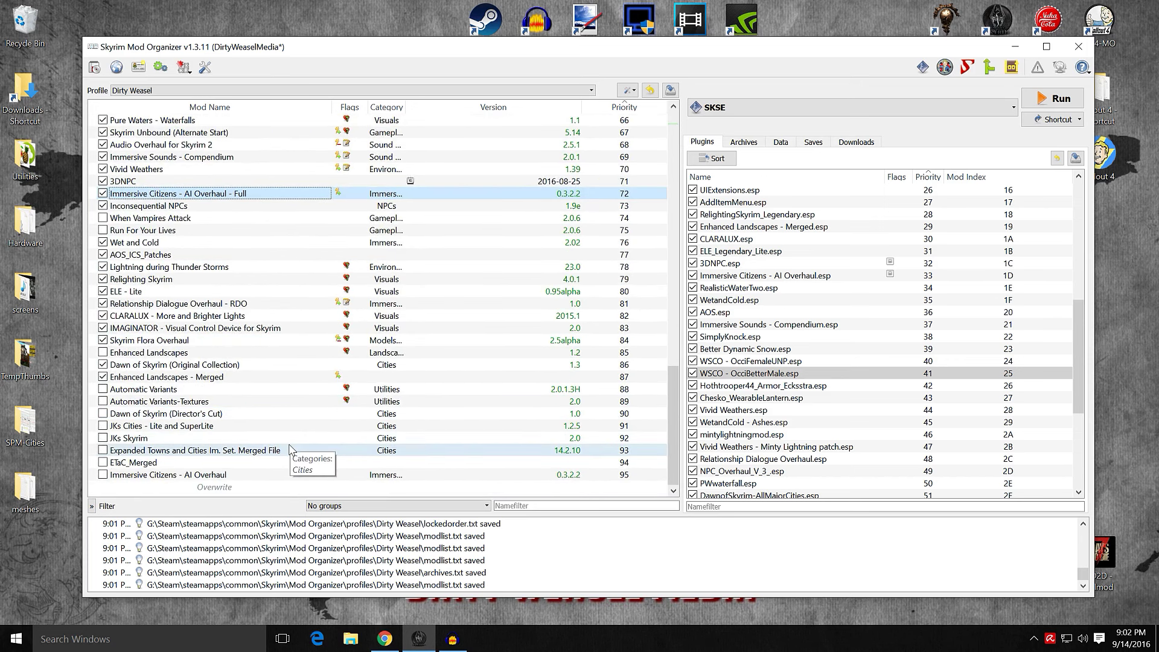
click(266, 365)
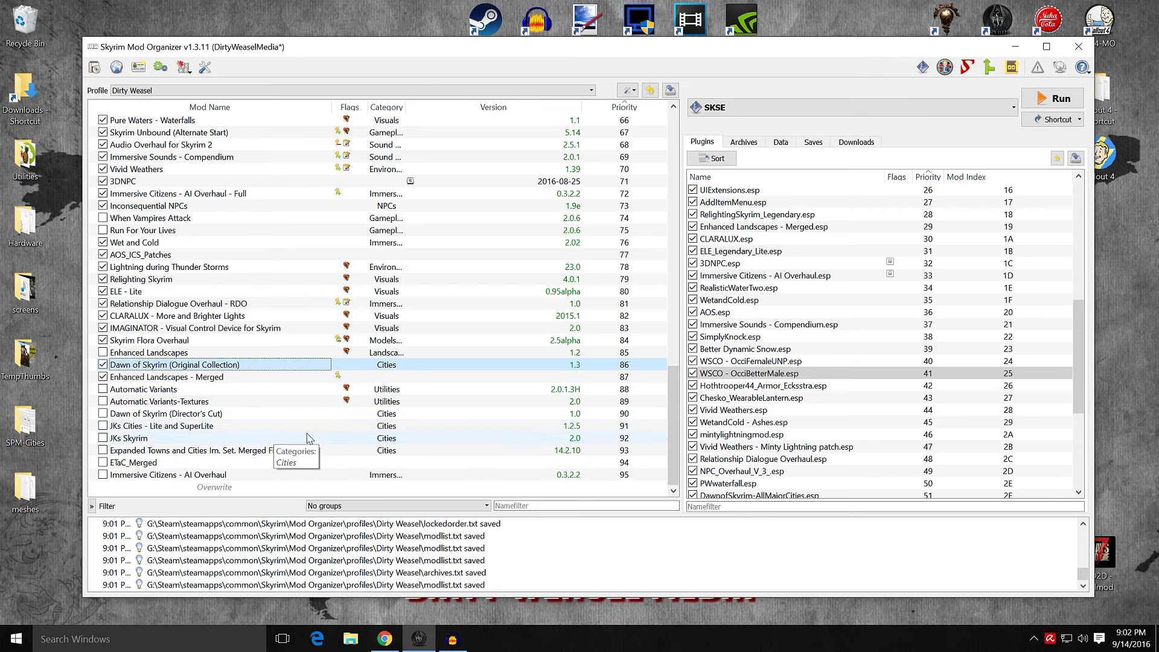
click(267, 194)
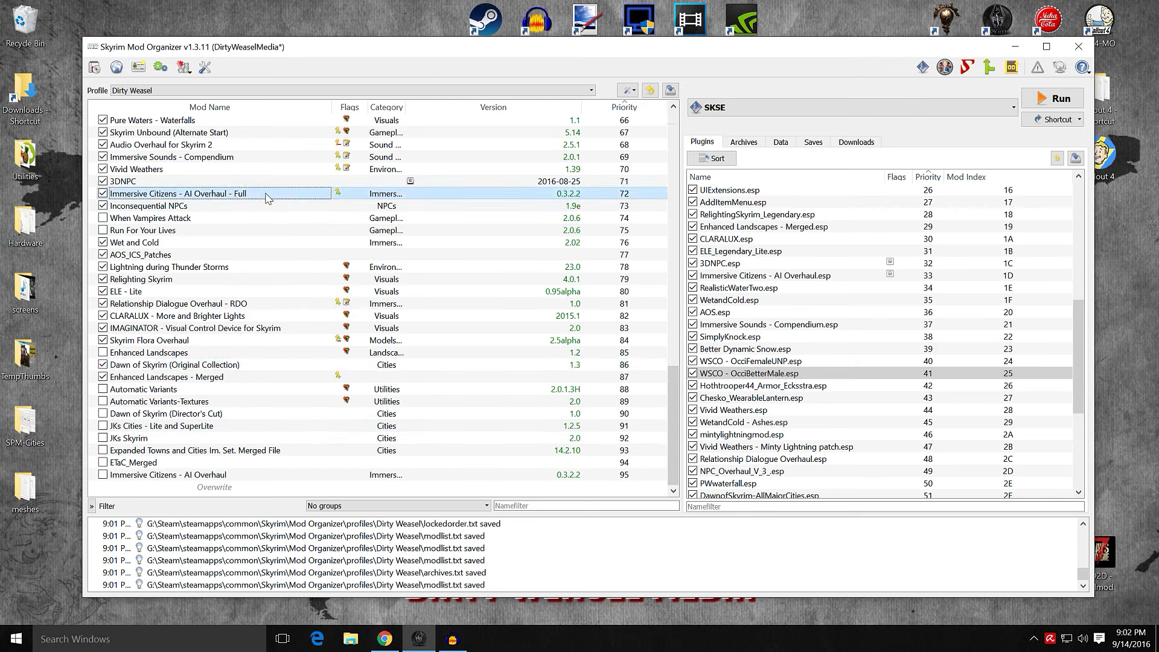